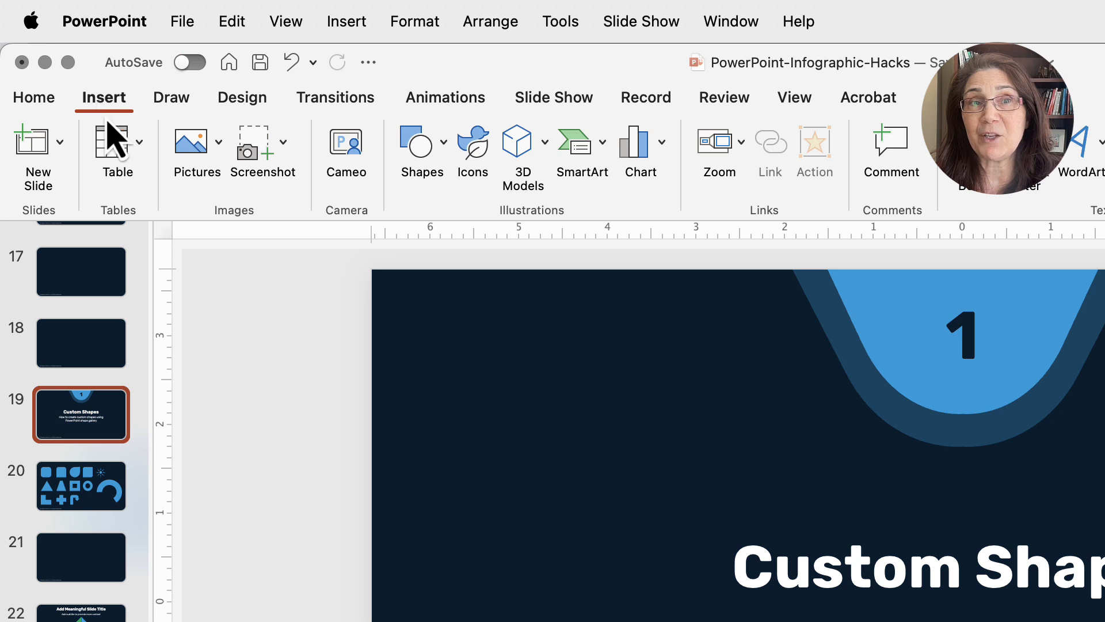
- Review the shape types available for insertion in the shape gallery and in the short Shape list
click(445, 157)
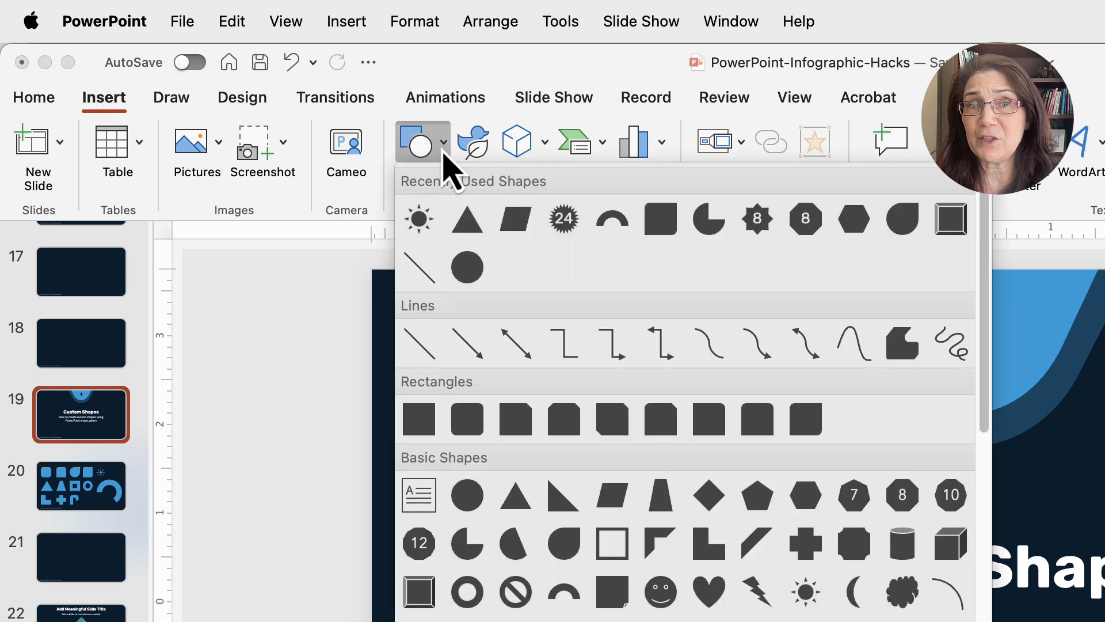
click(347, 21)
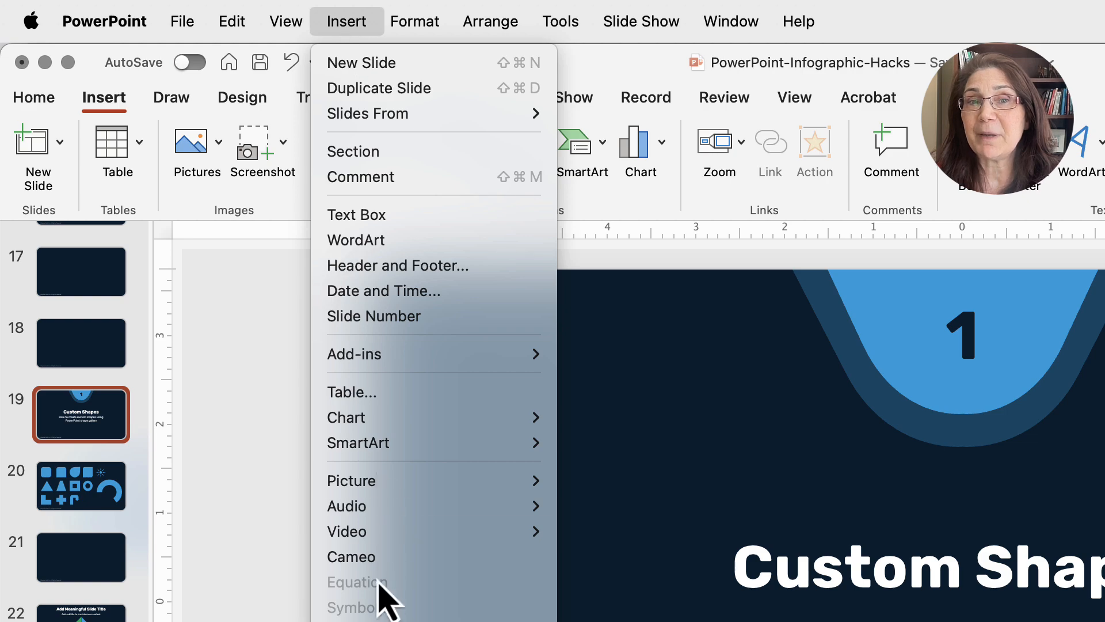
mouse_move(368, 449)
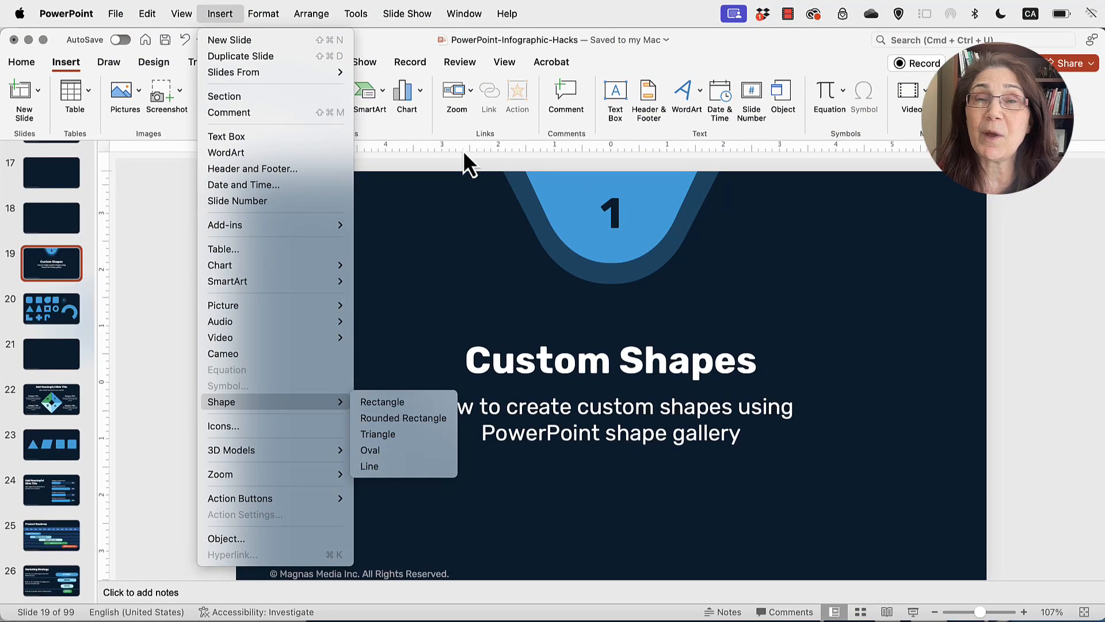
click(464, 152)
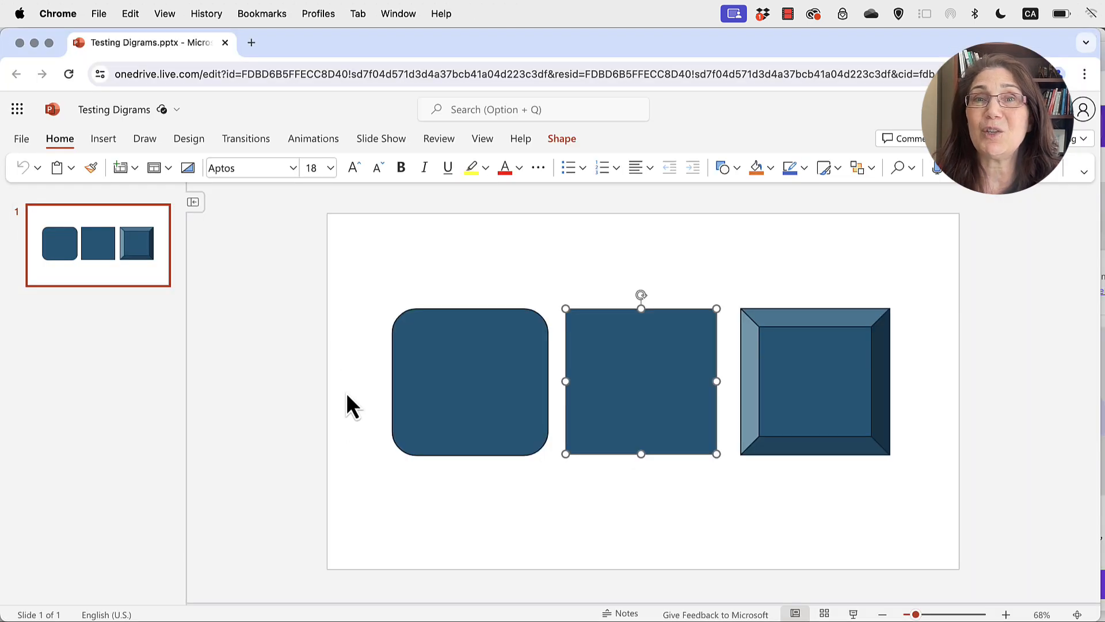
- In PowerPoint for the web, inspect the rounded square, the plain square and the bevel shape in turn
click(314, 350)
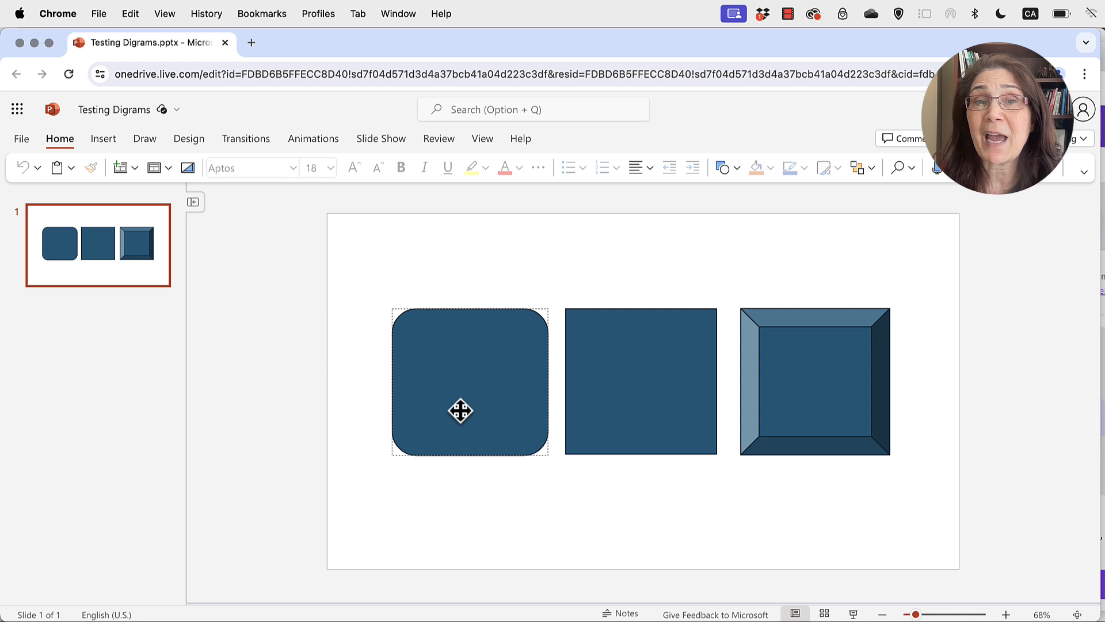
click(494, 403)
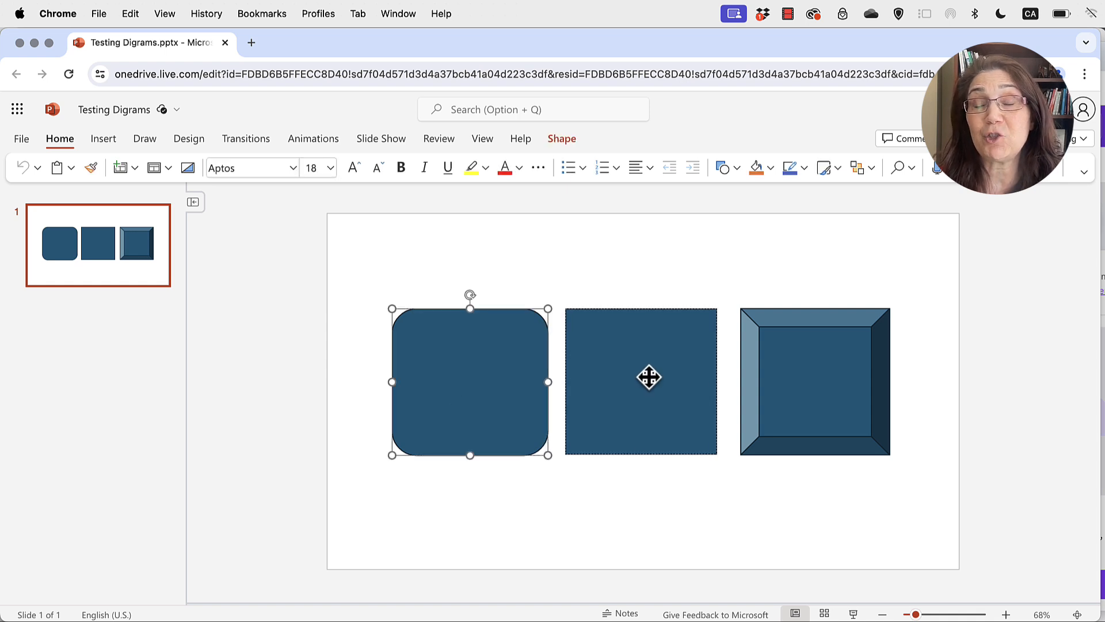
click(662, 375)
click(830, 365)
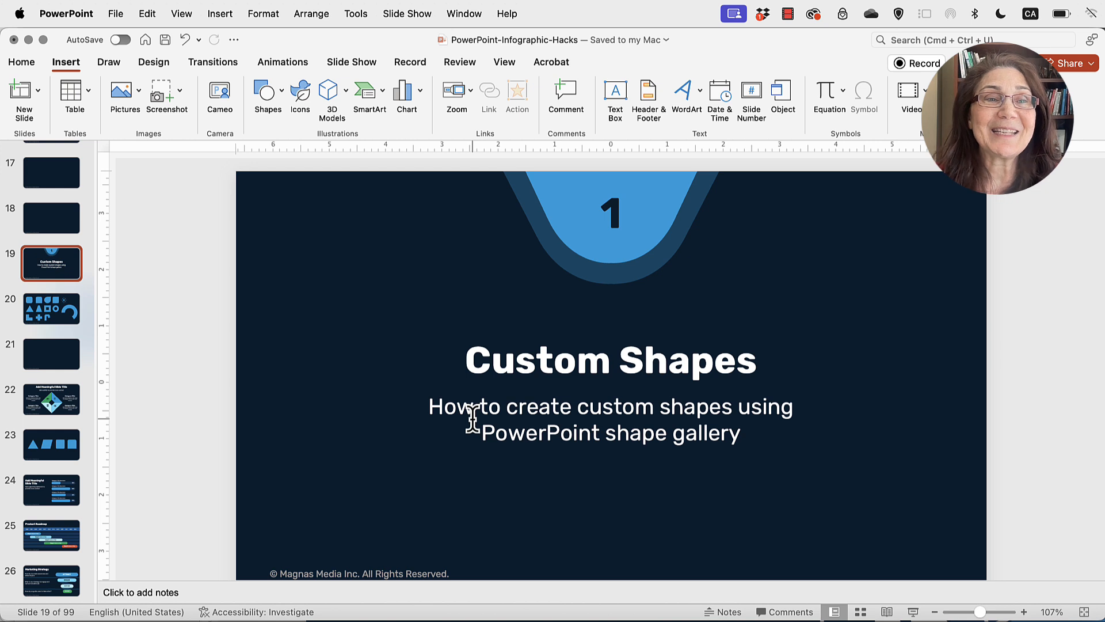
- Switch to the desktop presentation's slide 20 and examine the whole shape gallery, from recently used shapes to action buttons
click(51, 309)
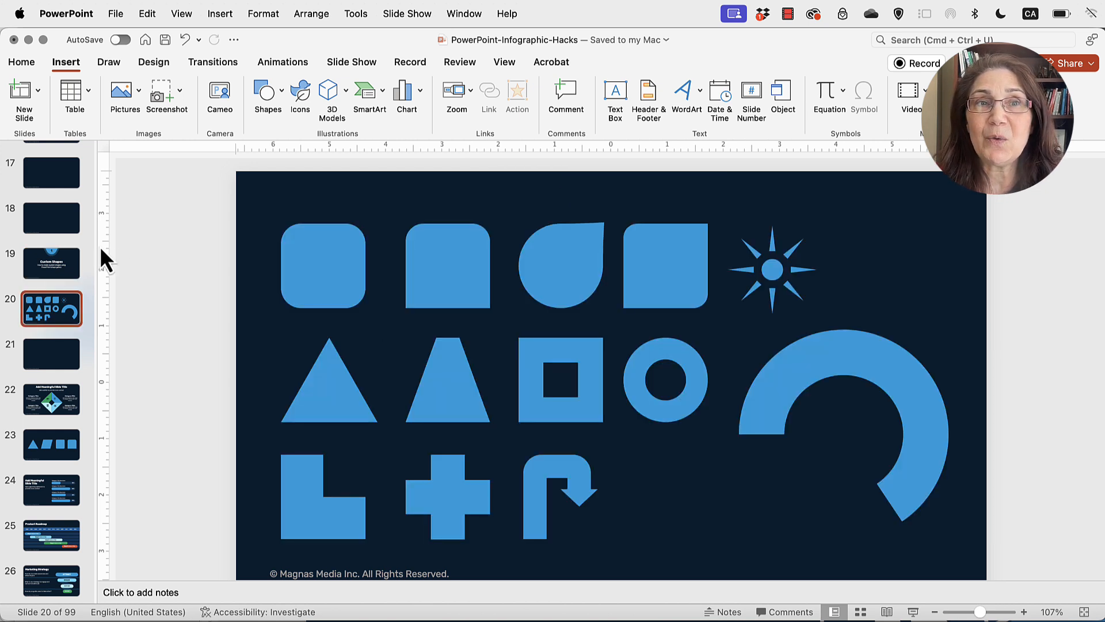
click(281, 95)
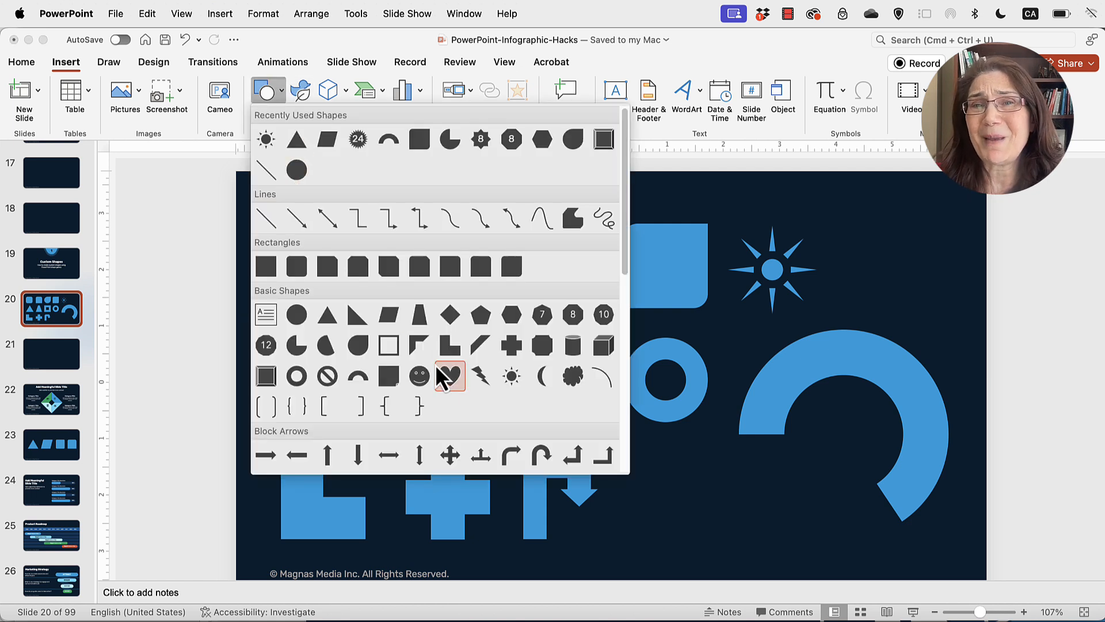
scroll(413, 367, down, 3)
scroll(413, 368, down, 3)
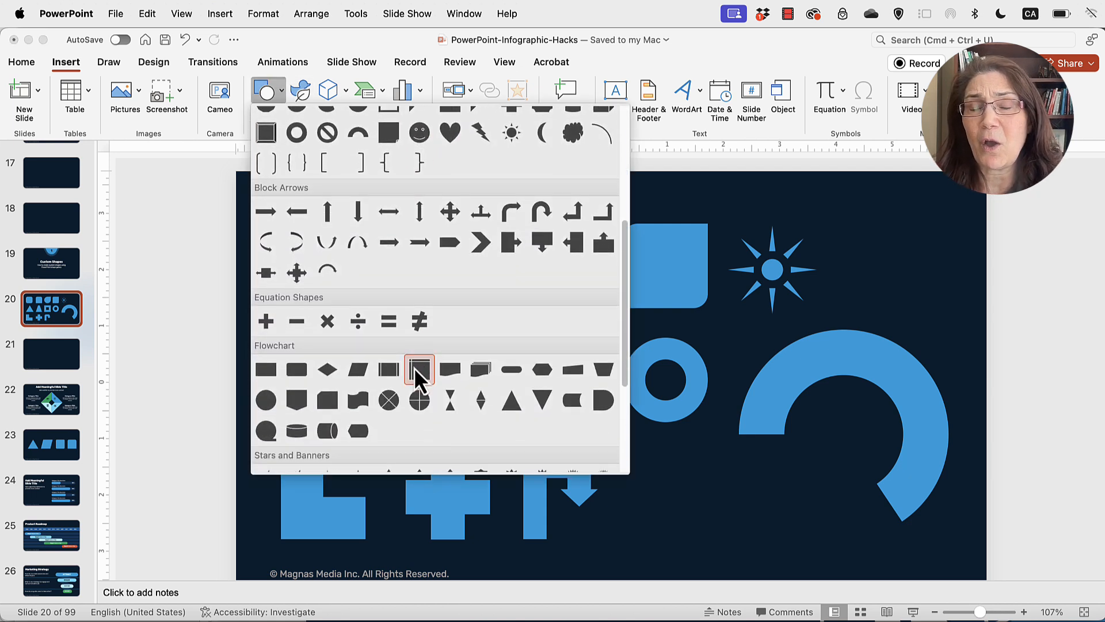
scroll(413, 367, down, 3)
scroll(419, 385, down, 4)
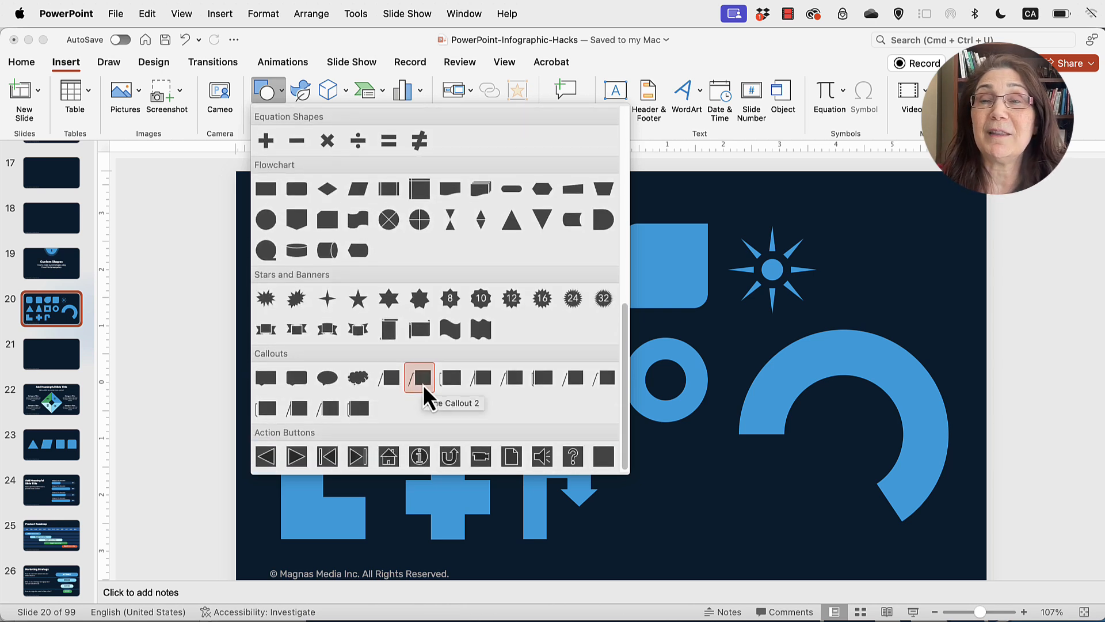
click(976, 312)
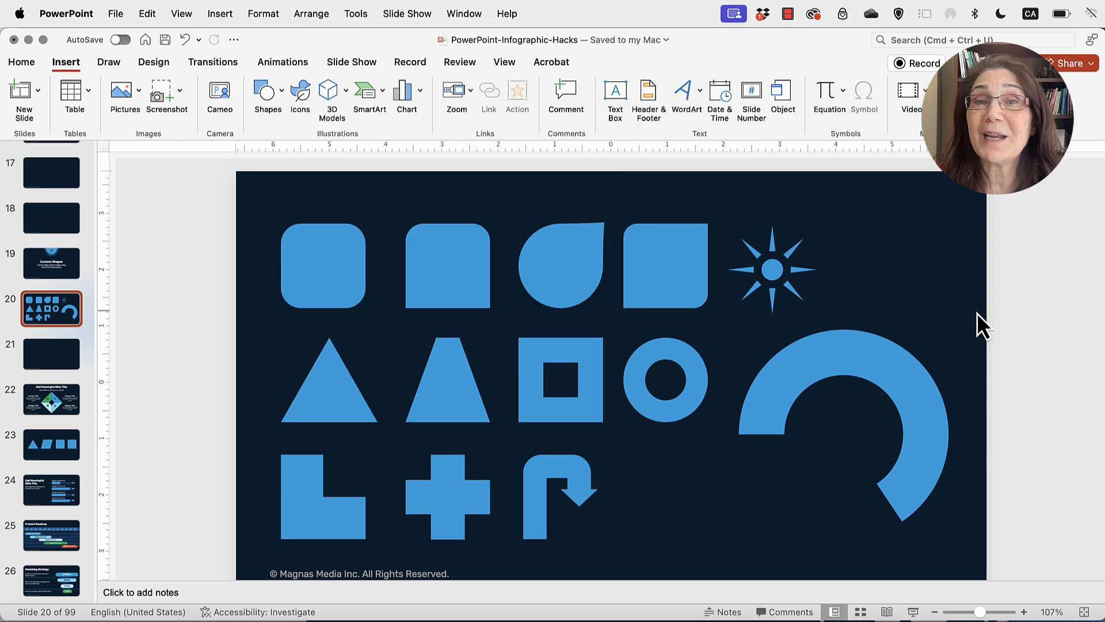
- Increase the rounding of the diagonally rounded square on slide 20 and adjust the tip of the teardrop beside it
click(684, 263)
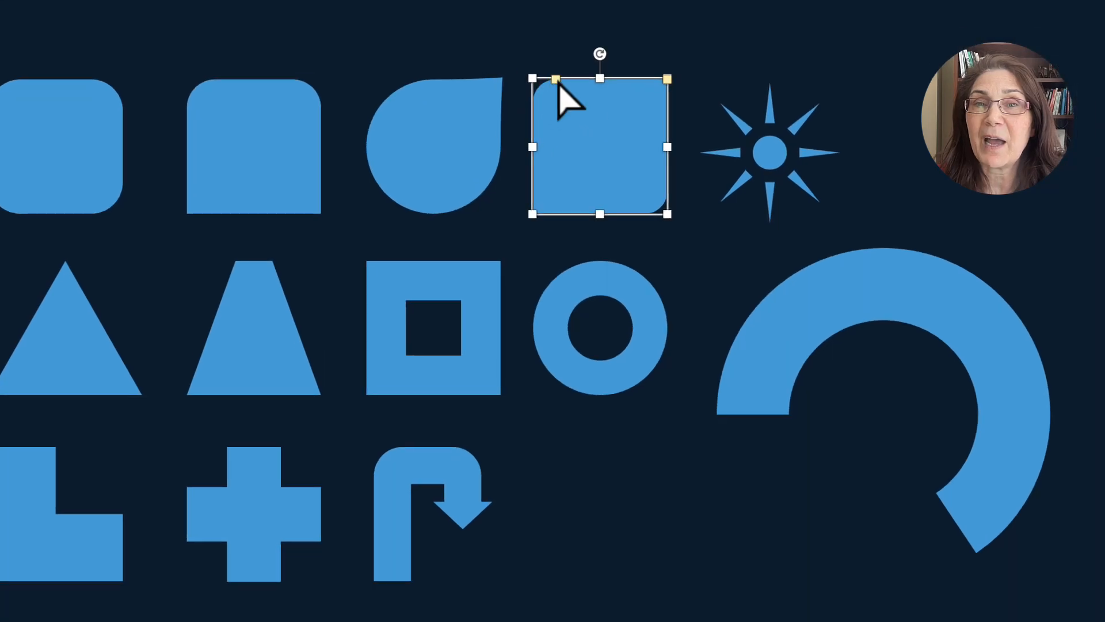
drag(555, 80, 498, 97)
click(477, 100)
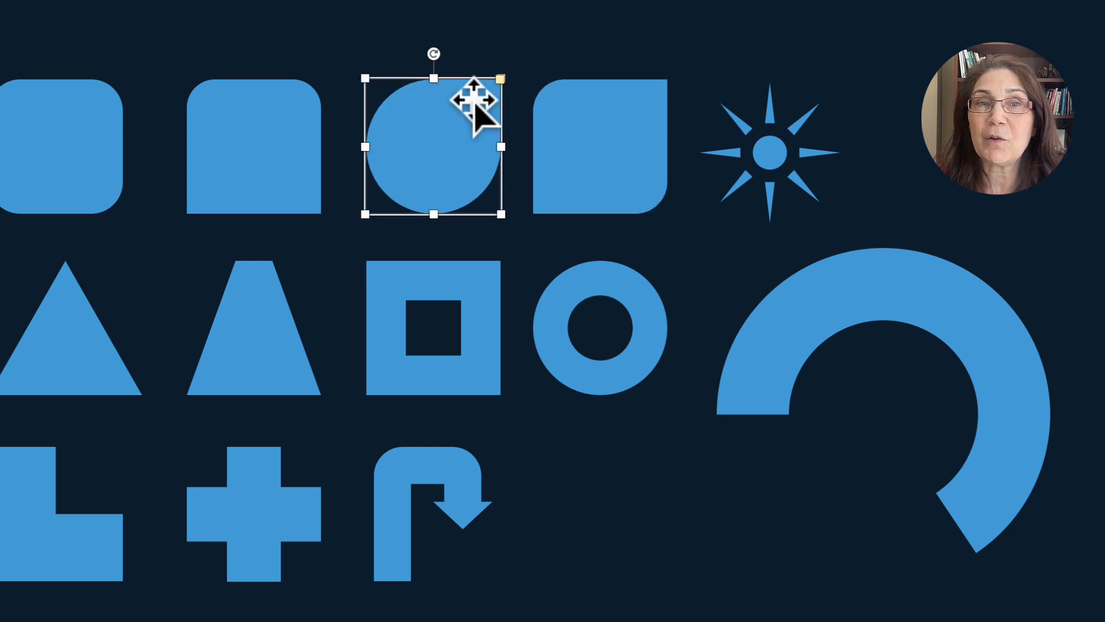
- Adjust the corner rounding of the top-rounded square and shorten the large block arc so it ends just past its top
click(210, 111)
mouse_move(294, 84)
mouse_down()
mouse_move(244, 91)
mouse_move(297, 89)
mouse_up()
click(804, 308)
drag(935, 495, 928, 336)
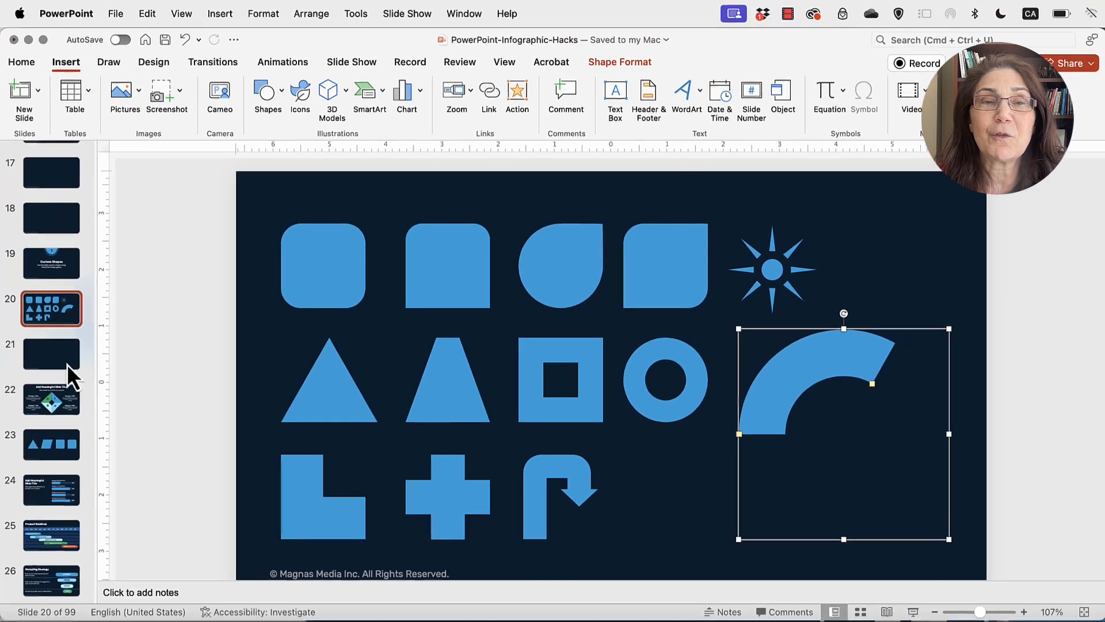
- Draw a square bevel shape about 4.31" wide near the middle of the blank slide 21
scroll(52, 345, down, 2)
click(55, 313)
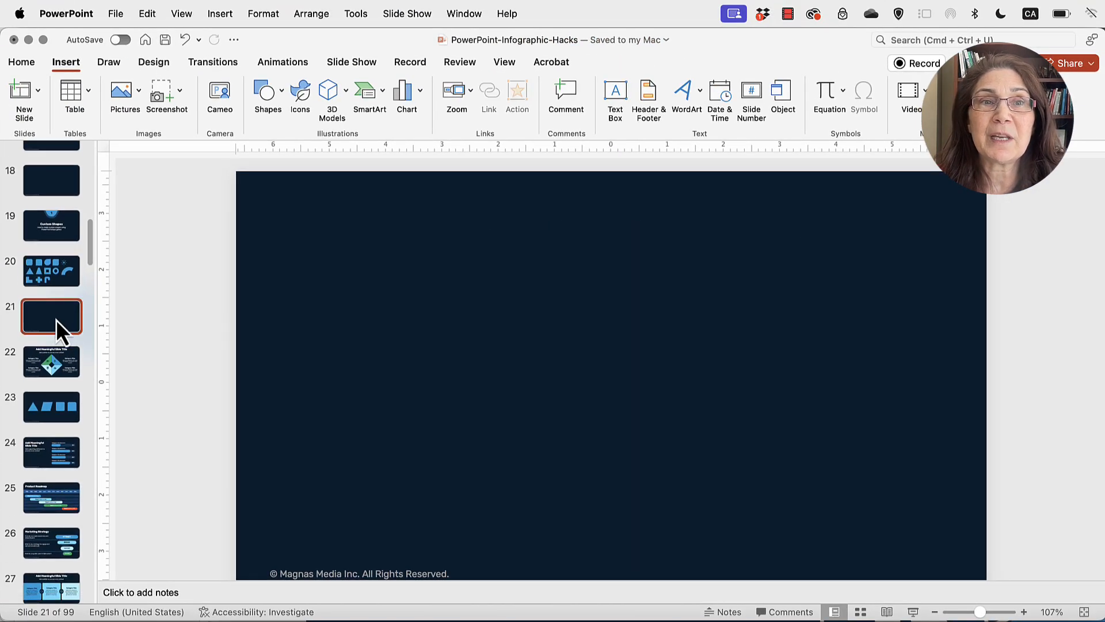
click(283, 91)
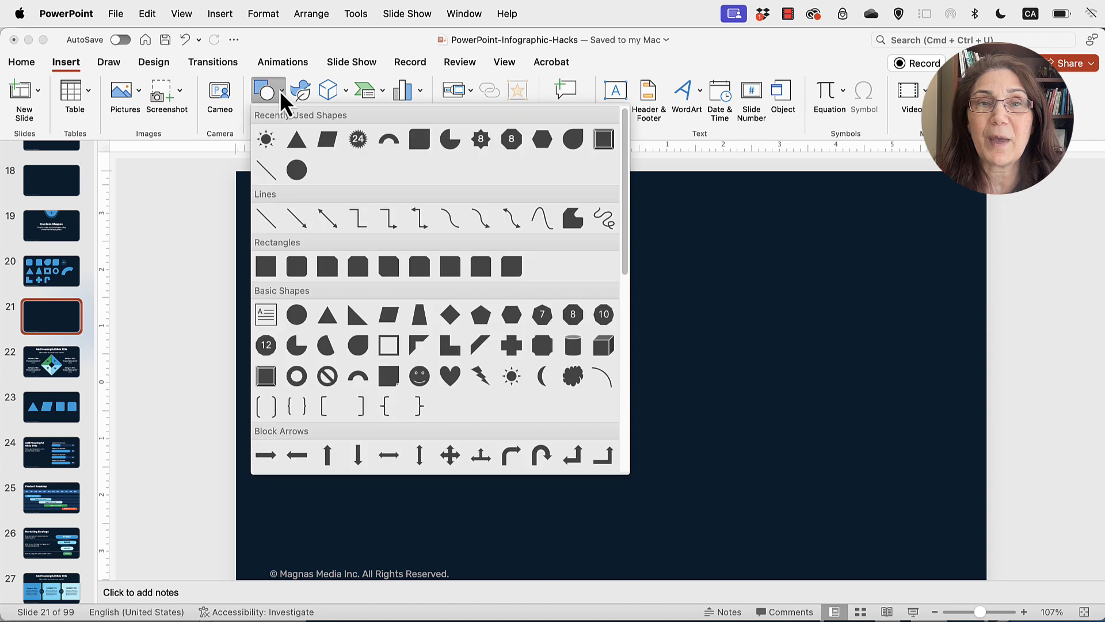
click(266, 377)
mouse_move(494, 233)
mouse_down()
mouse_move(718, 473)
mouse_move(738, 477)
mouse_up()
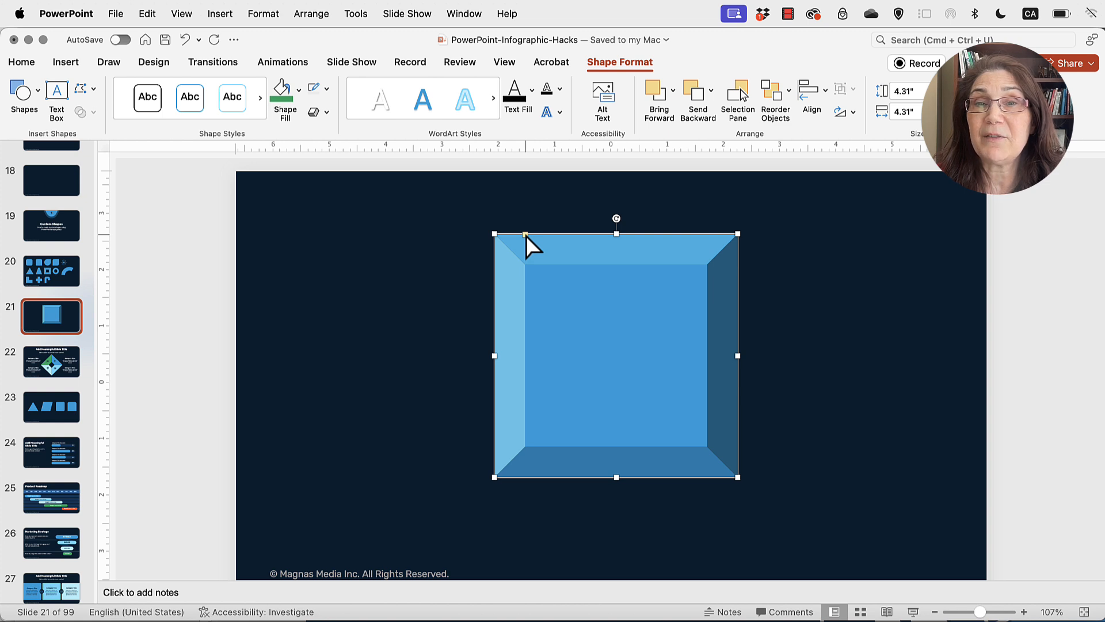
- Deepen the bevel until only a small square remains at the centre of the shape
drag(525, 234, 579, 243)
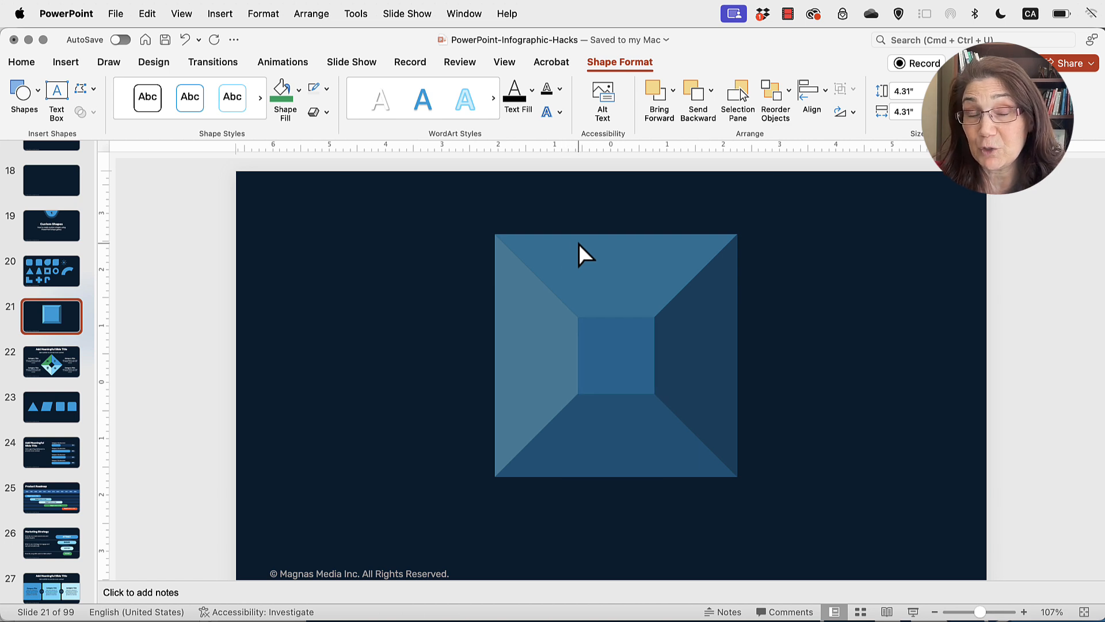
drag(578, 244, 580, 243)
click(842, 358)
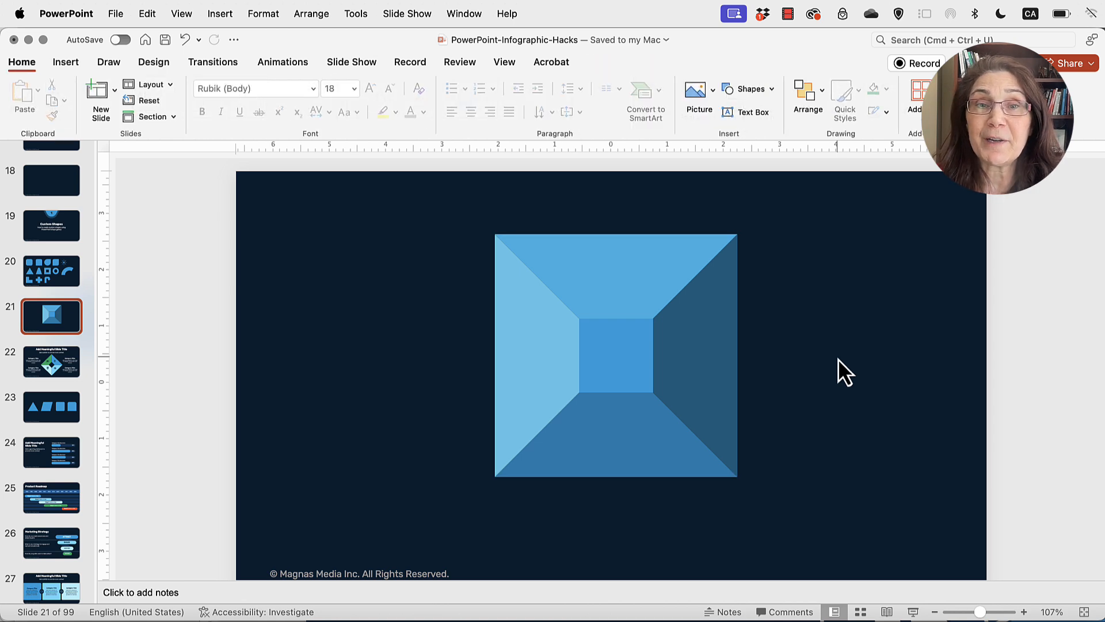
- Examine the grouping options of the bevel shape on slide 21 and nudge the shape slightly
mouse_move(691, 341)
mouse_down()
mouse_move(679, 345)
mouse_move(707, 337)
mouse_move(679, 335)
mouse_up()
right_click(558, 272)
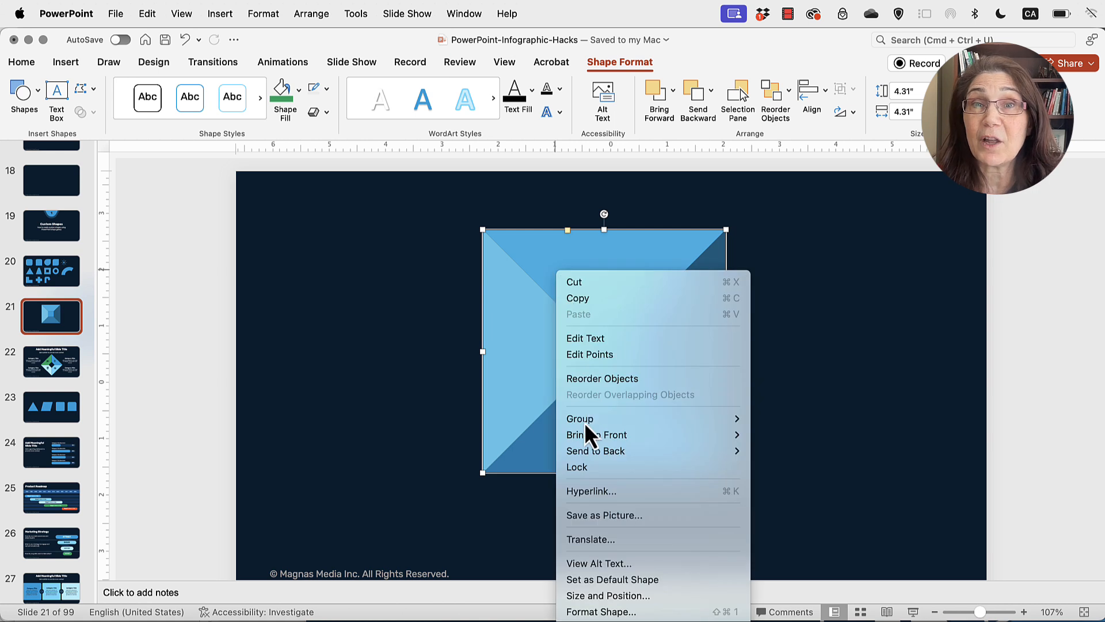
mouse_move(583, 420)
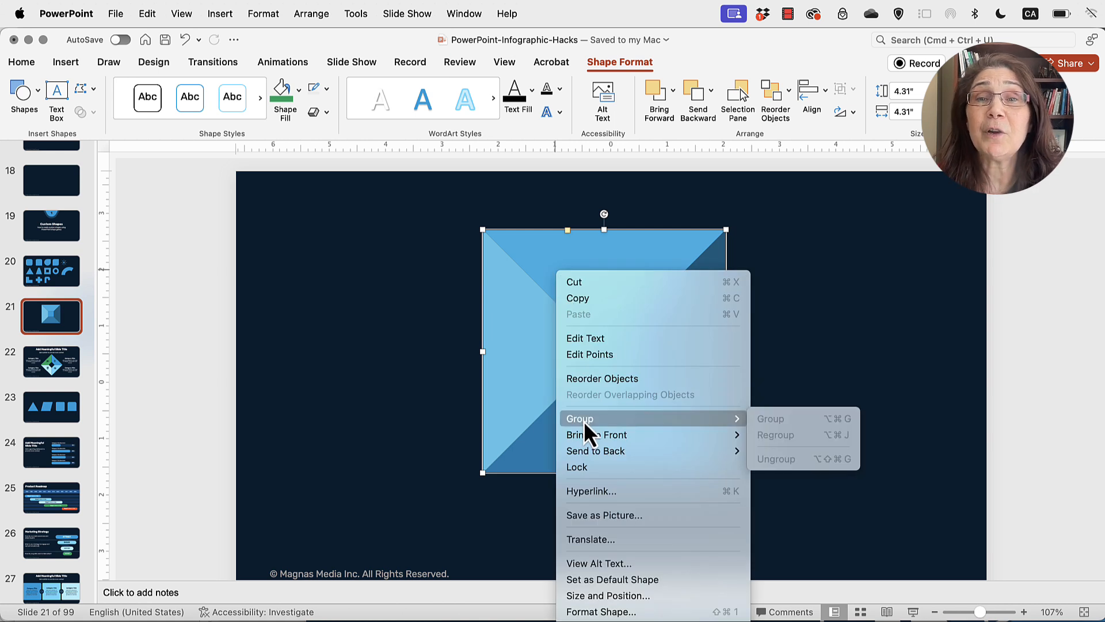
click(783, 331)
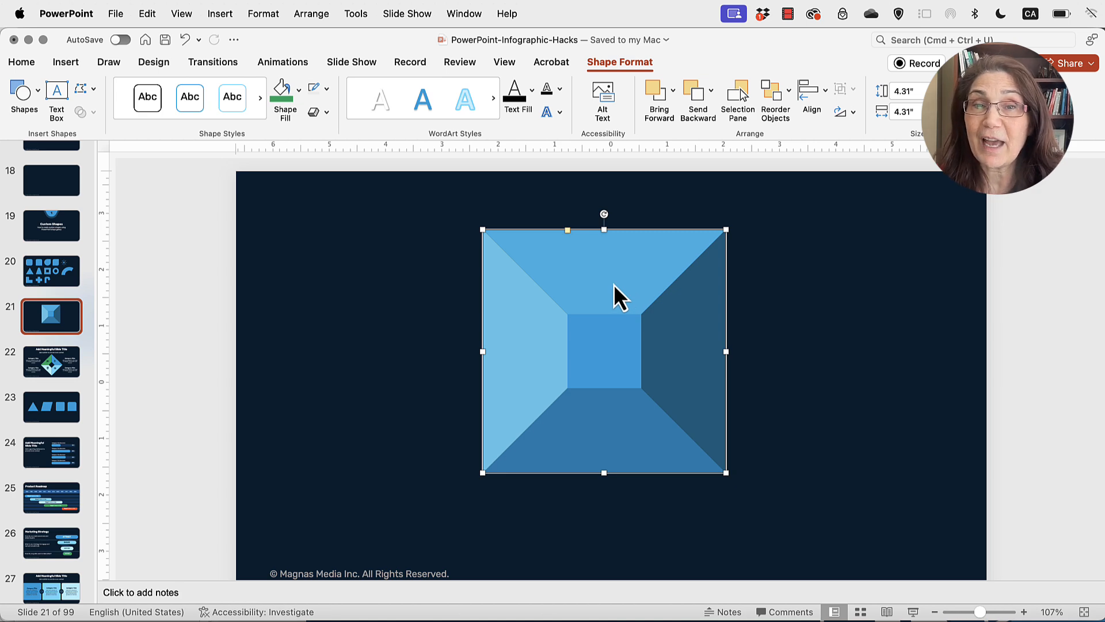
drag(614, 284, 603, 278)
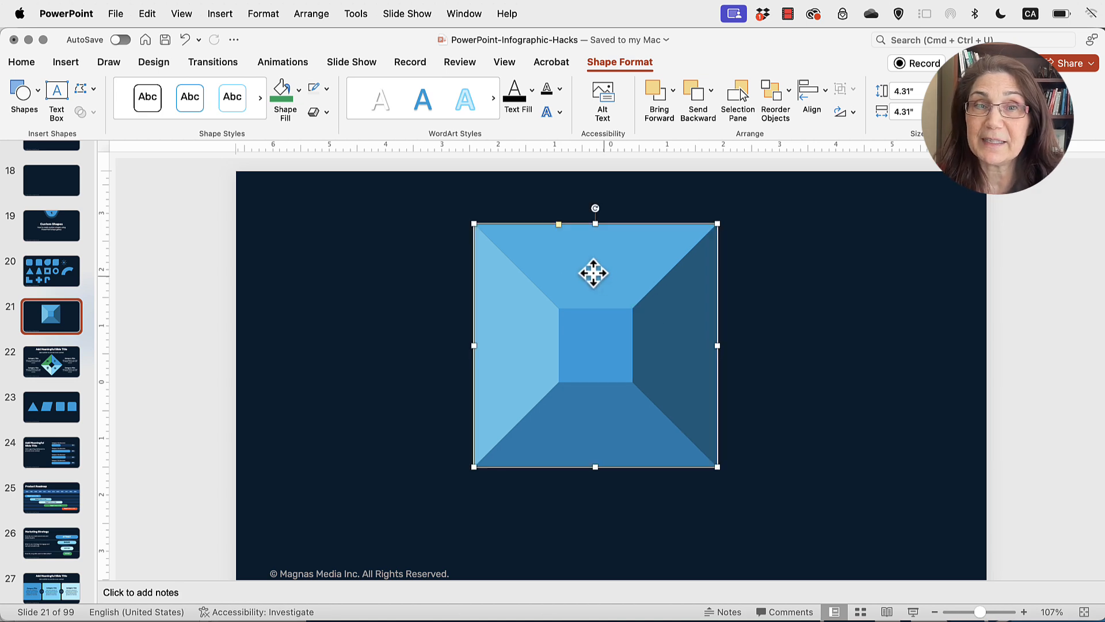
- Cut the bevel shape and paste it back onto slide 21 as an SVG picture using Paste Special
right_click(564, 255)
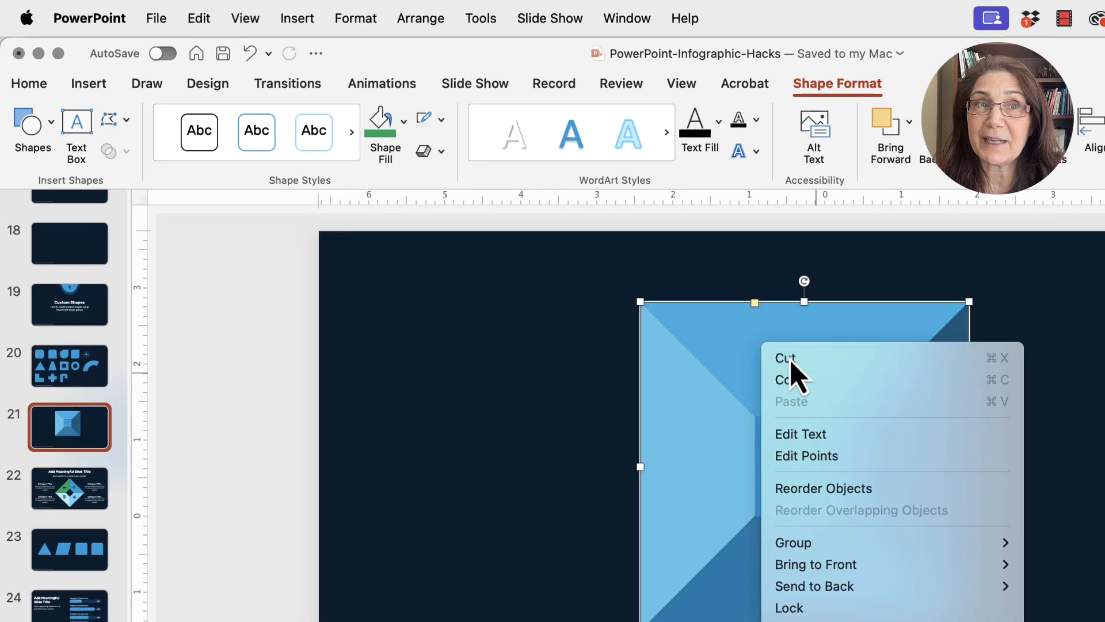
click(761, 347)
click(199, 18)
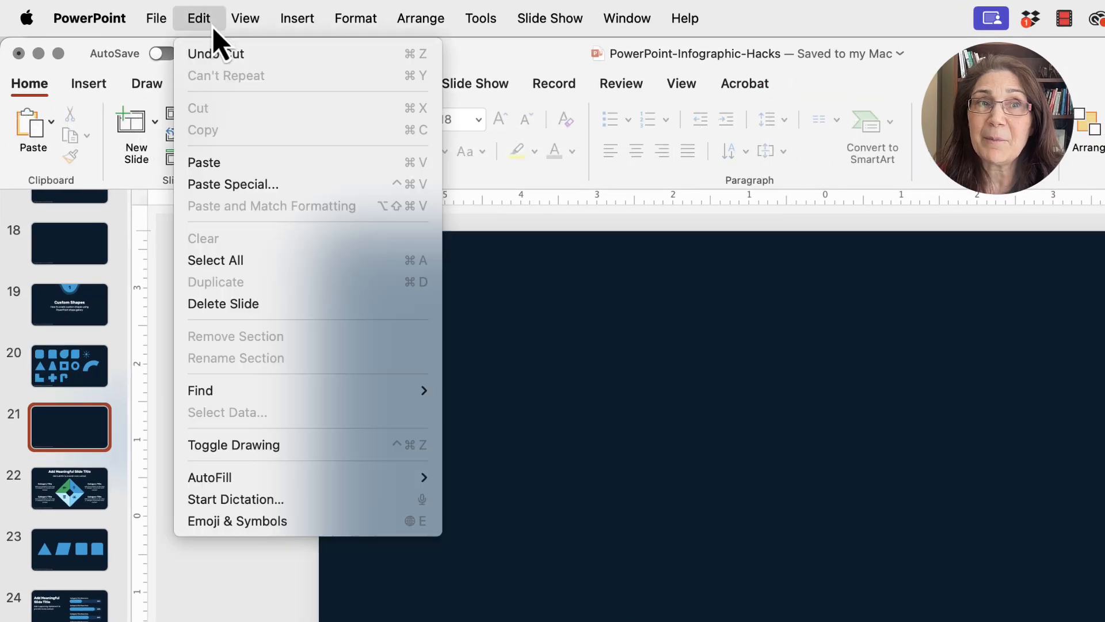
click(679, 370)
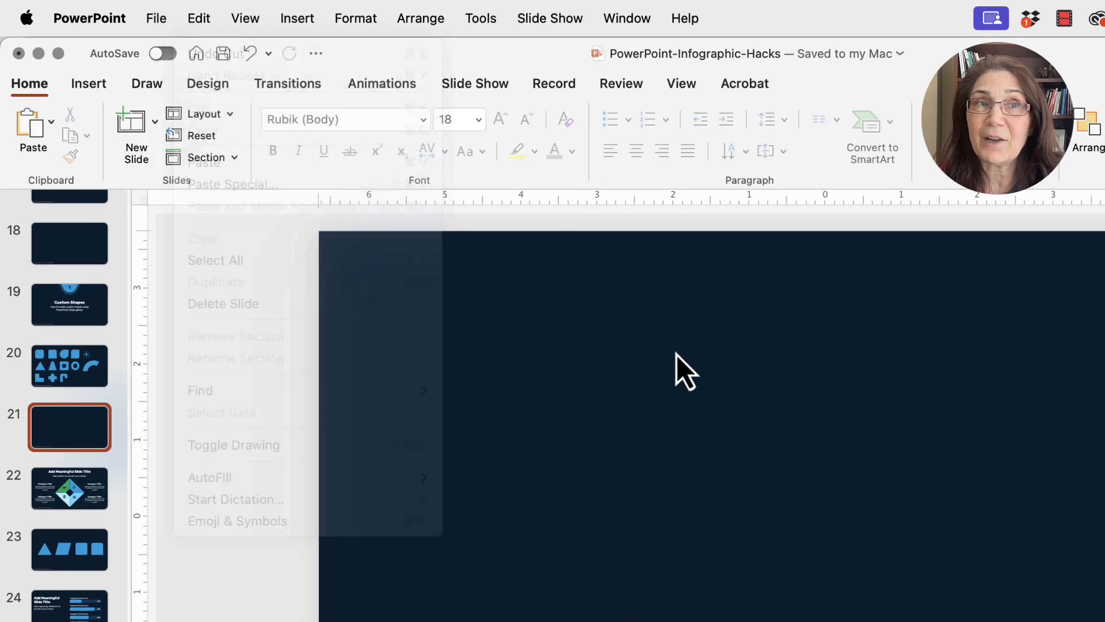
click(203, 22)
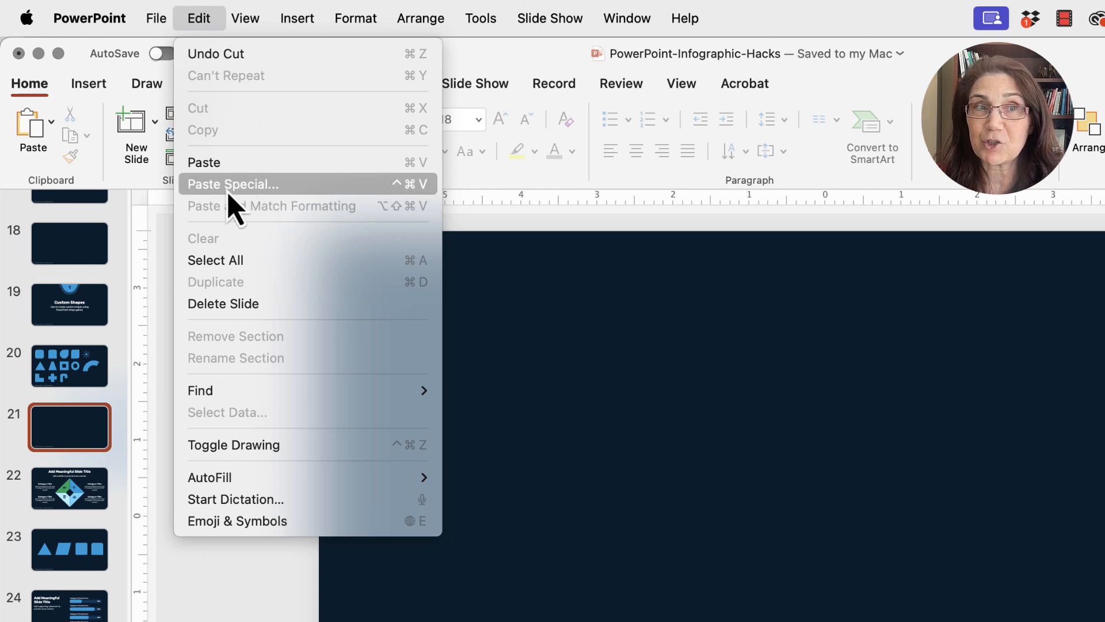
click(262, 192)
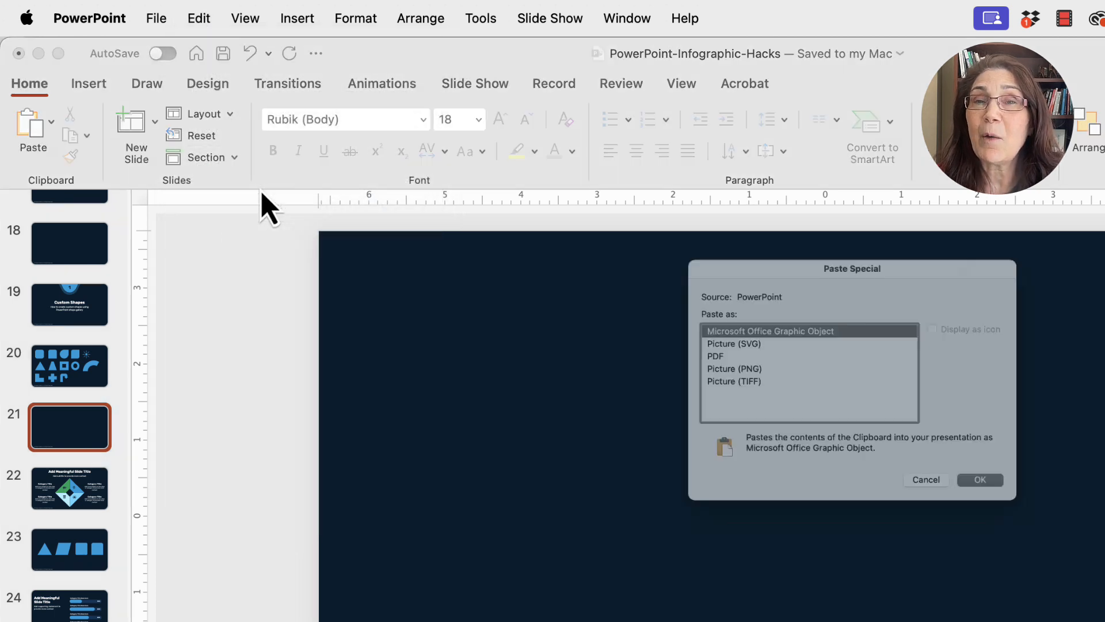
drag(733, 220, 638, 277)
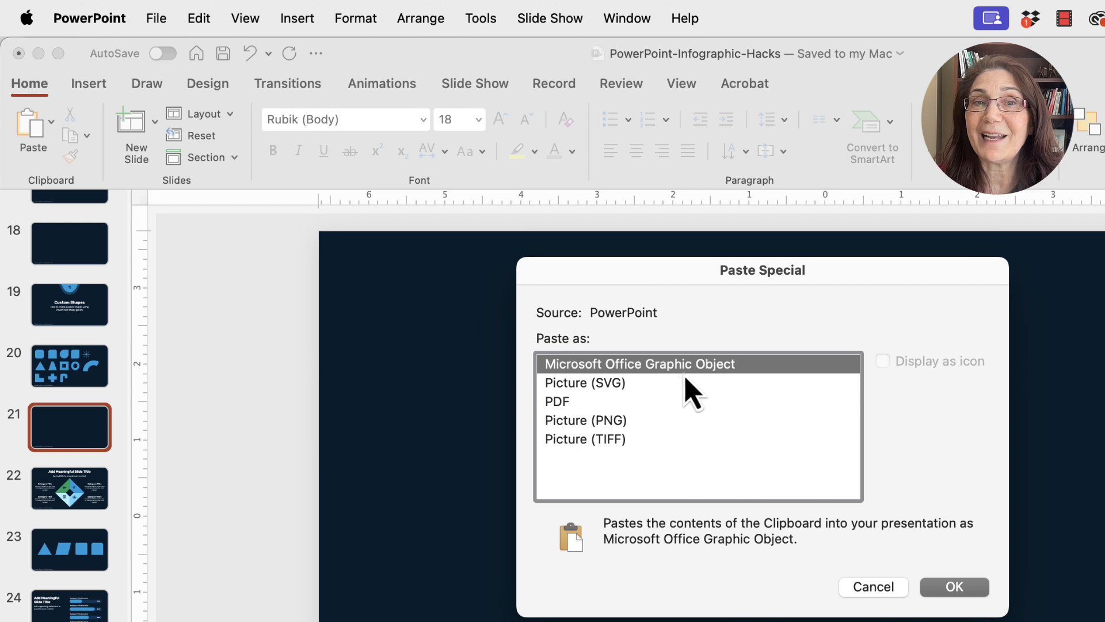
click(608, 389)
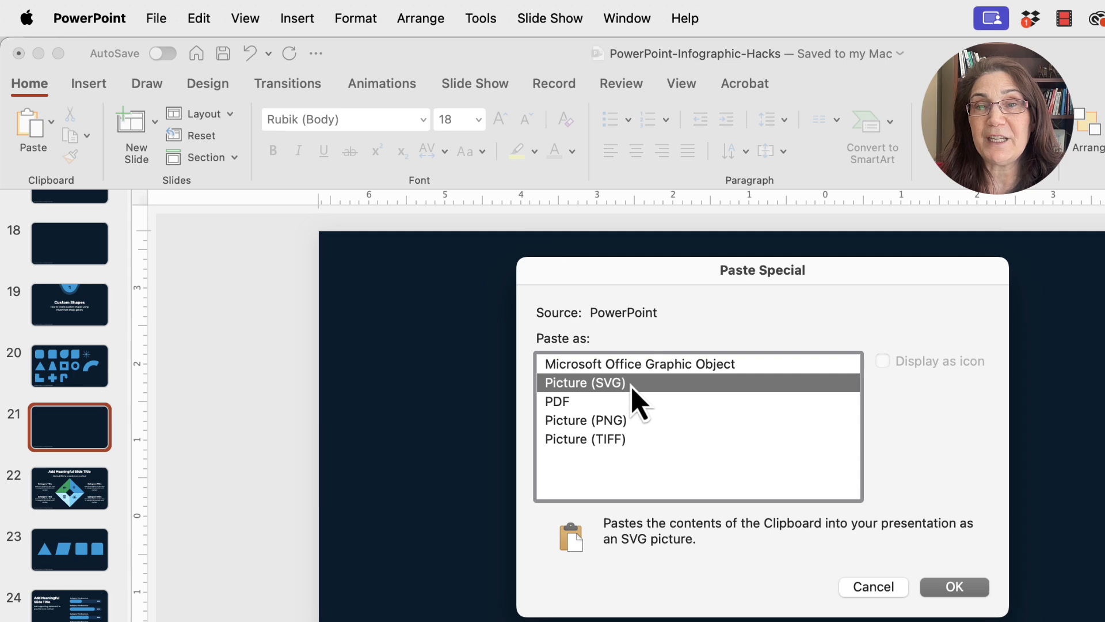
click(956, 587)
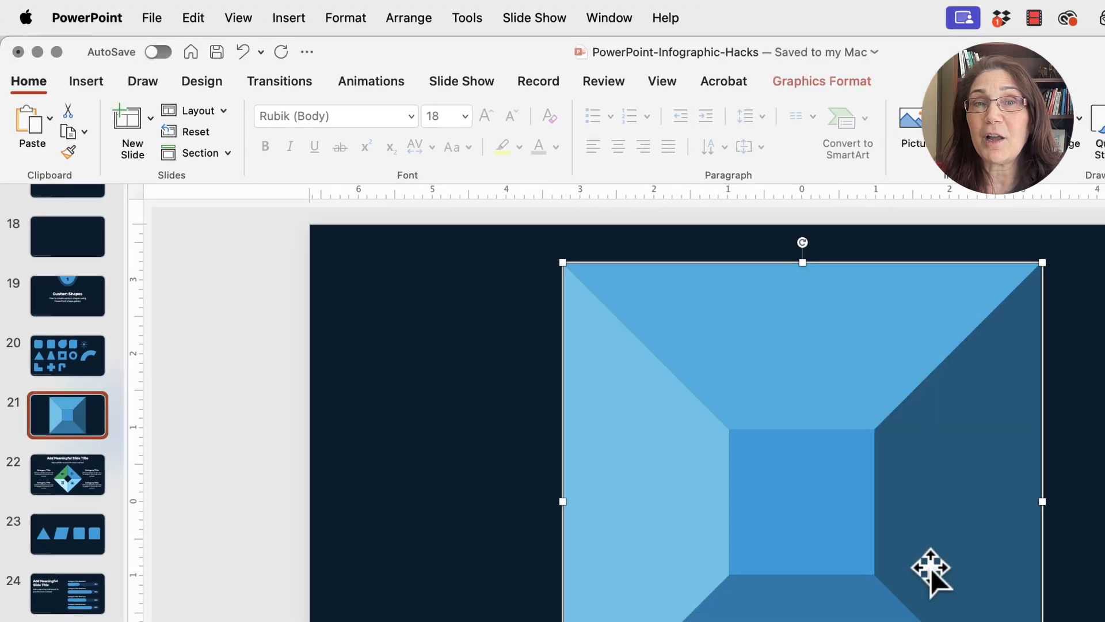
- Scale the pasted SVG bevel down proportionally and reposition it near the middle of the slide
drag(903, 427, 804, 385)
drag(595, 284, 601, 293)
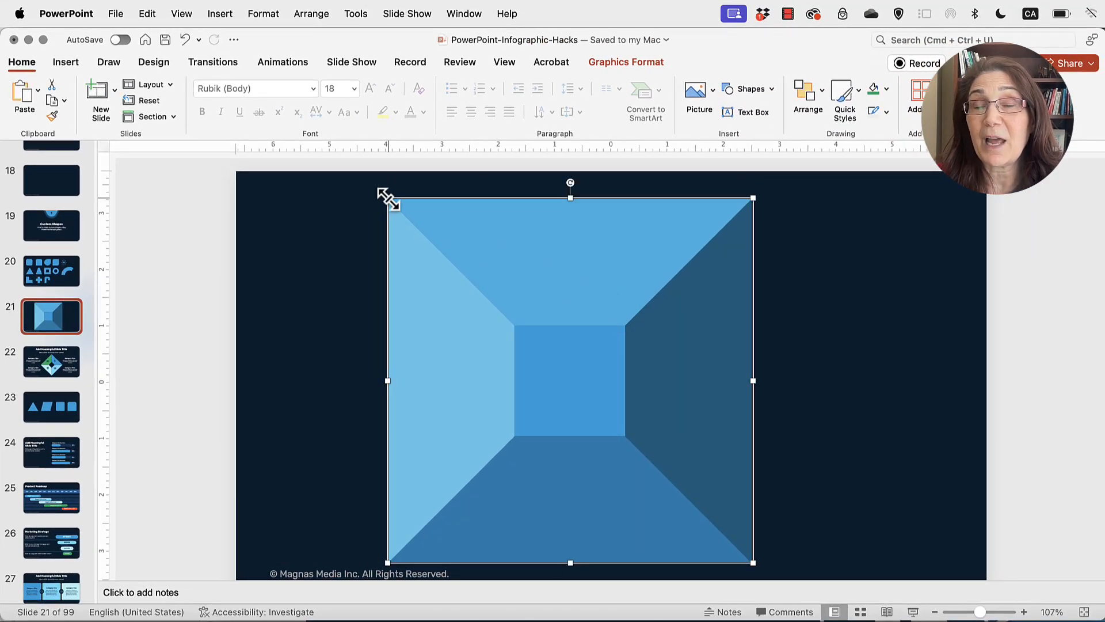
drag(384, 194, 500, 296)
drag(627, 355, 582, 257)
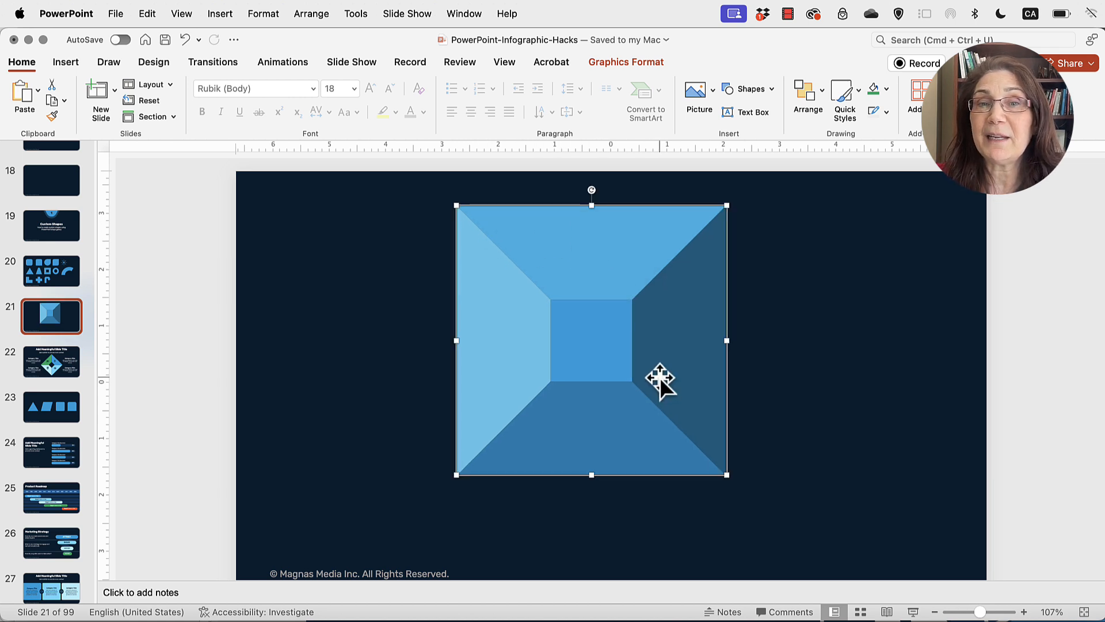
right_click(545, 236)
mouse_move(599, 383)
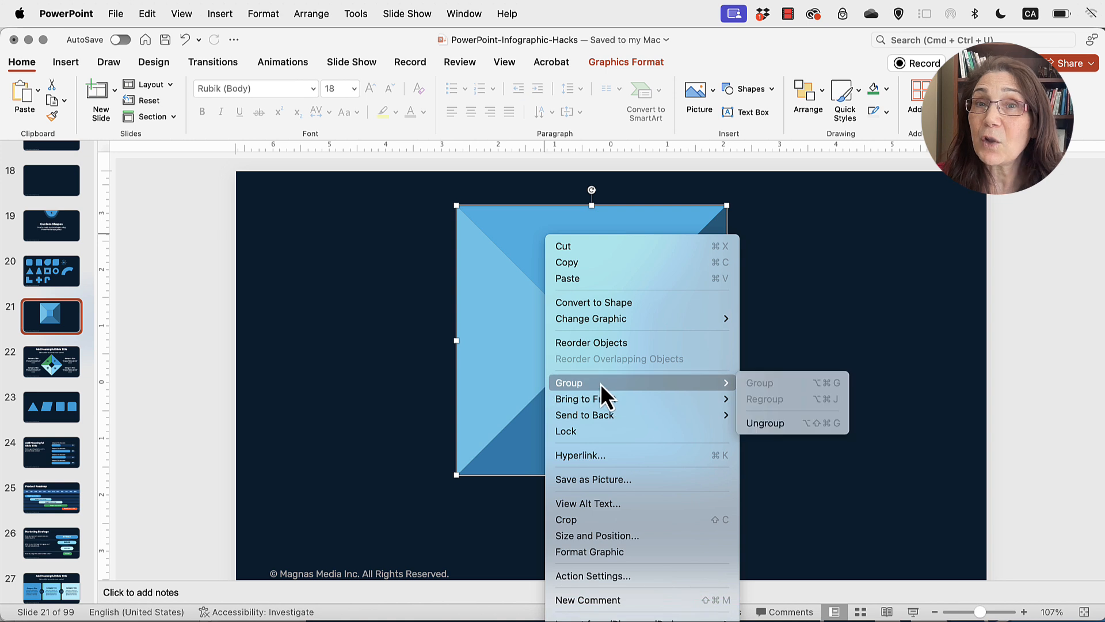
click(765, 423)
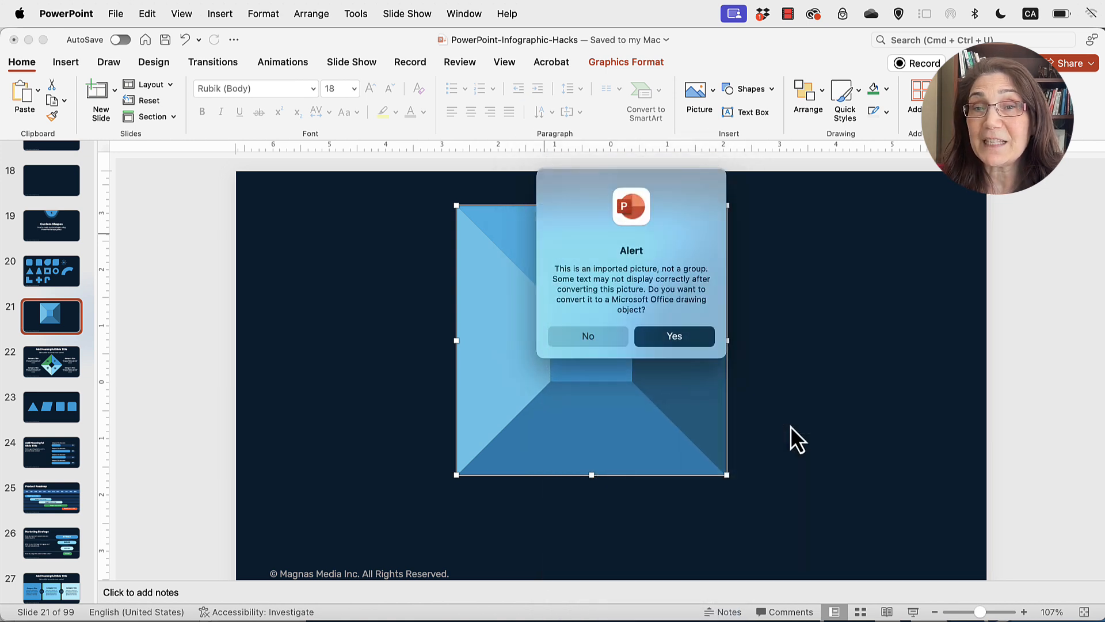
click(588, 336)
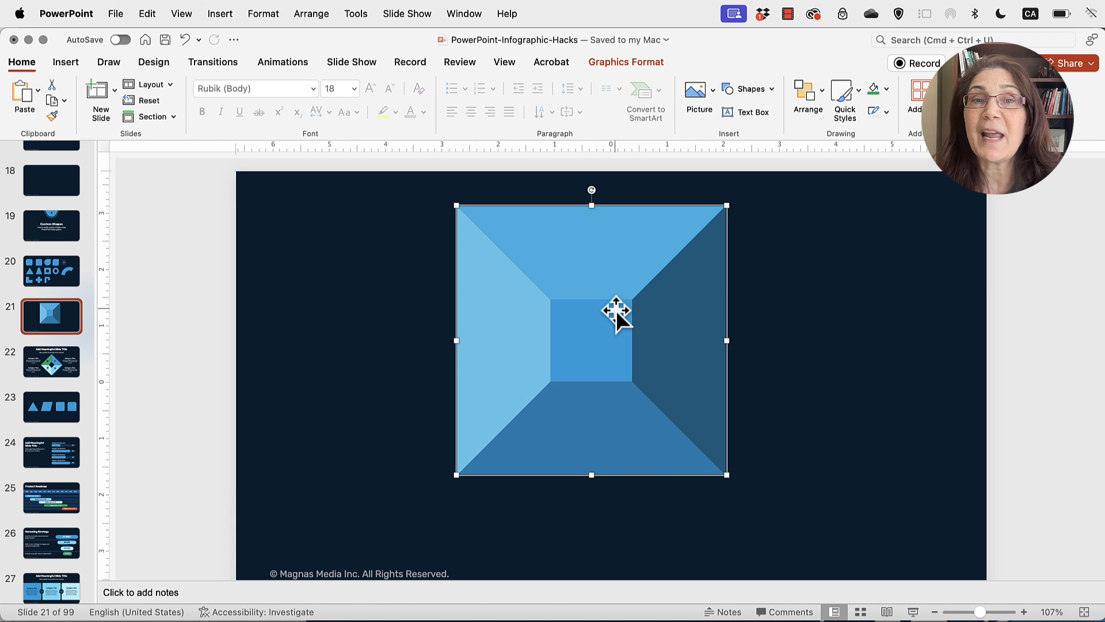
- Convert the SVG bevel picture to a shape and check that its individual facets can be selected
right_click(530, 236)
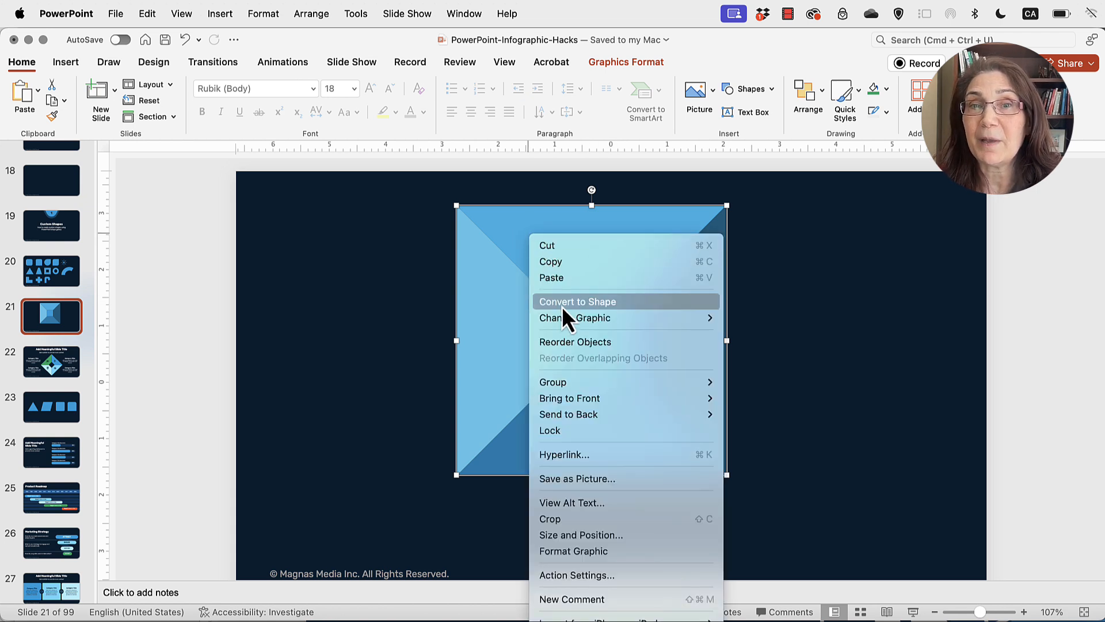
click(643, 305)
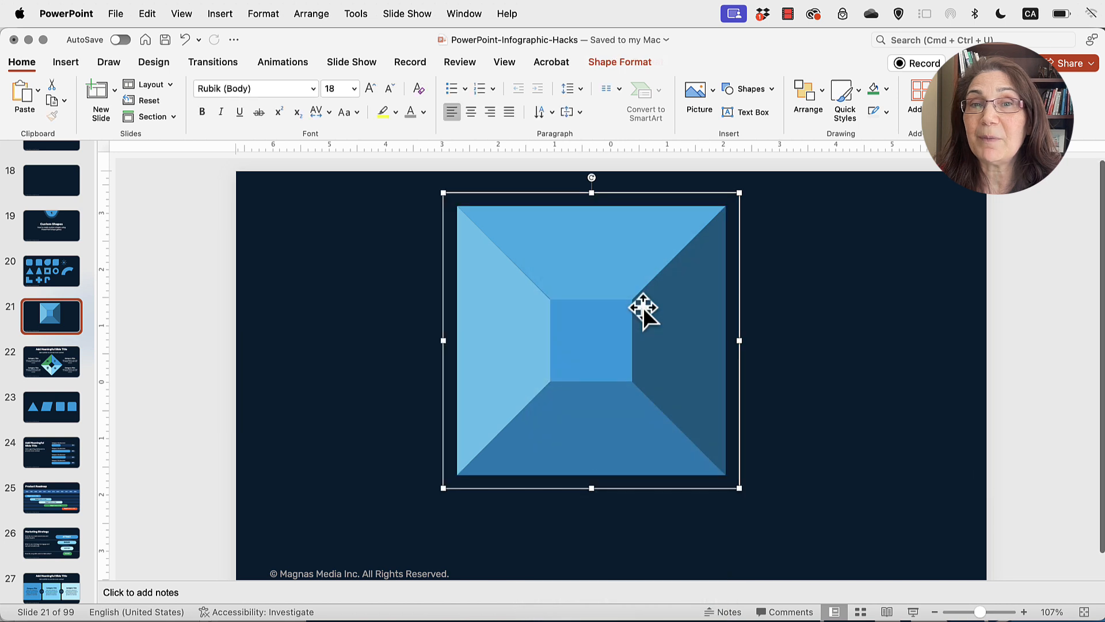
click(607, 285)
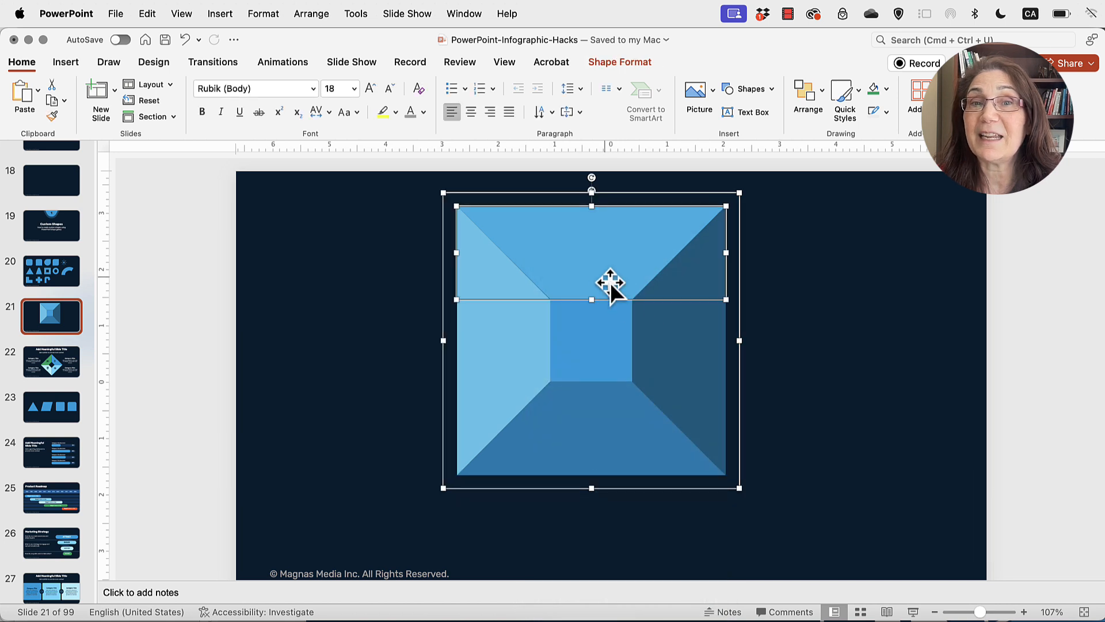
click(686, 348)
click(560, 407)
click(555, 362)
click(508, 321)
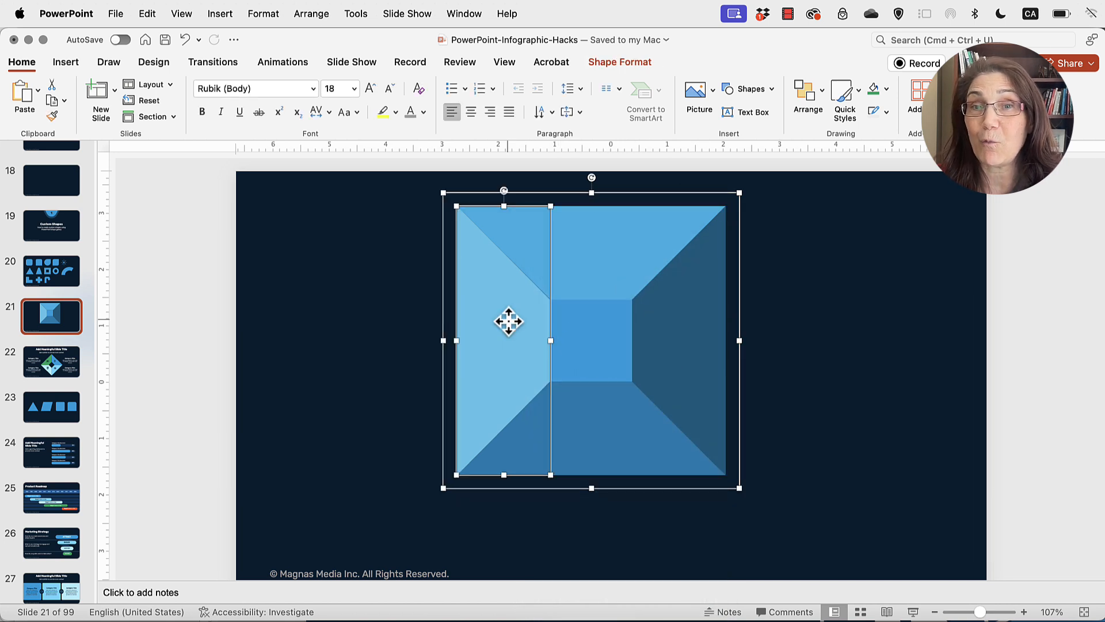
- Ungroup the converted bevel and delete its central square
click(593, 244)
right_click(593, 244)
mouse_move(654, 390)
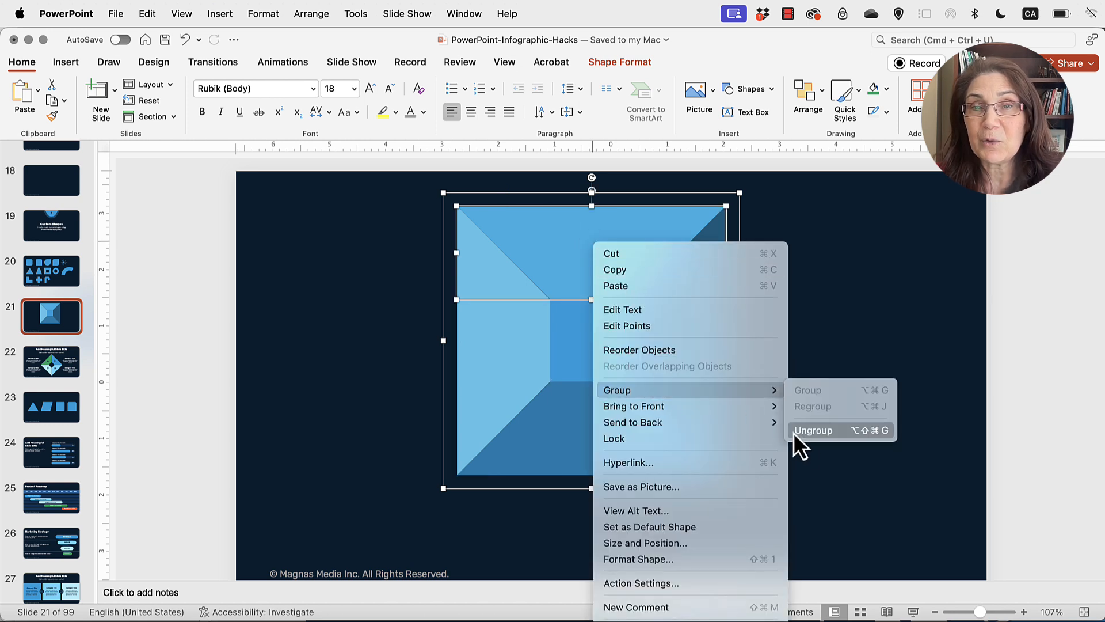
click(810, 430)
click(844, 407)
click(592, 353)
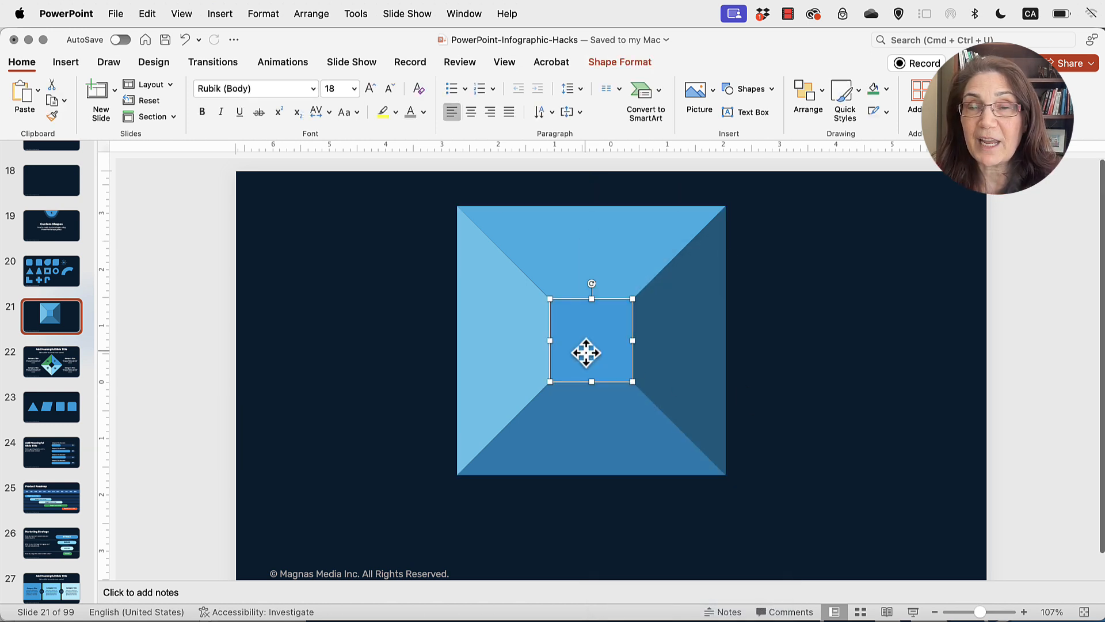
key(Delete)
- Nudge each of the four bevel facets one increment outward to leave thin gaps between them
click(591, 267)
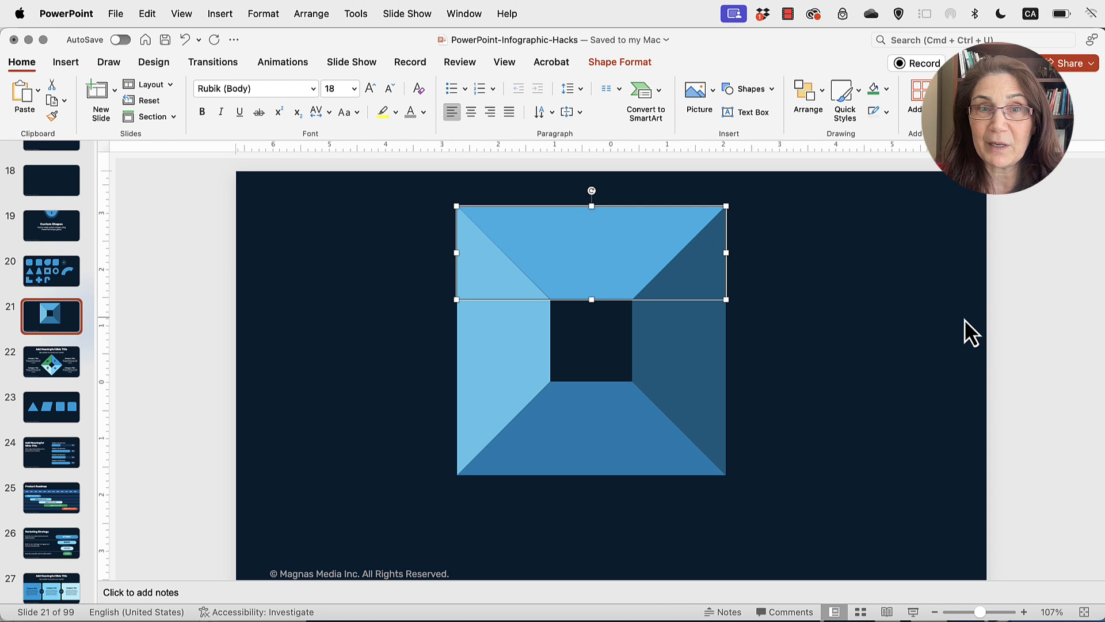
key(Up)
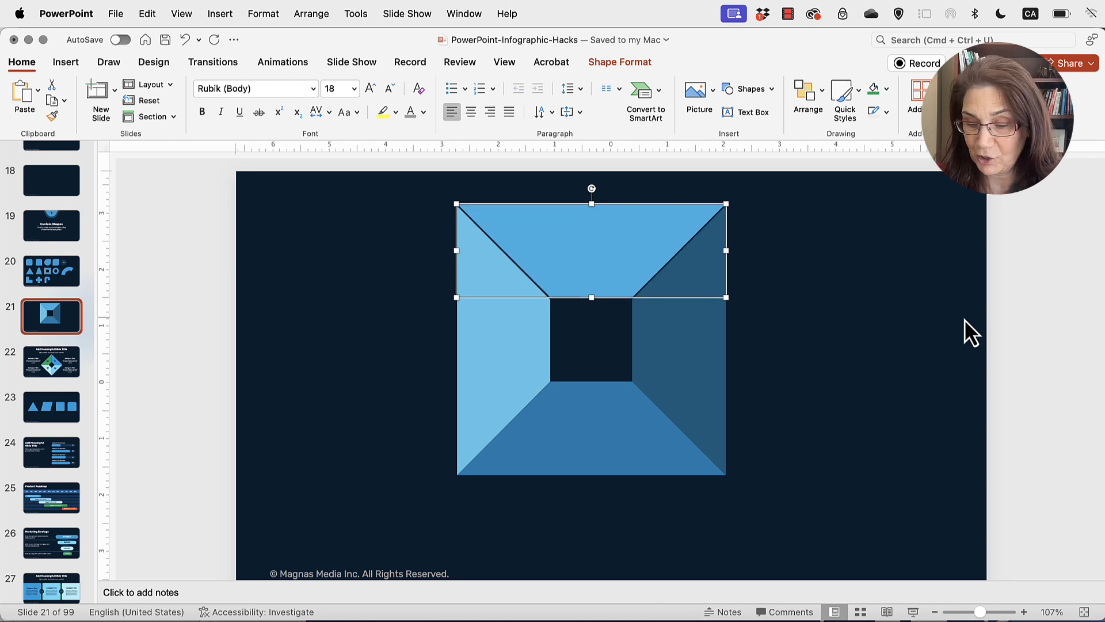
click(624, 427)
key(Down)
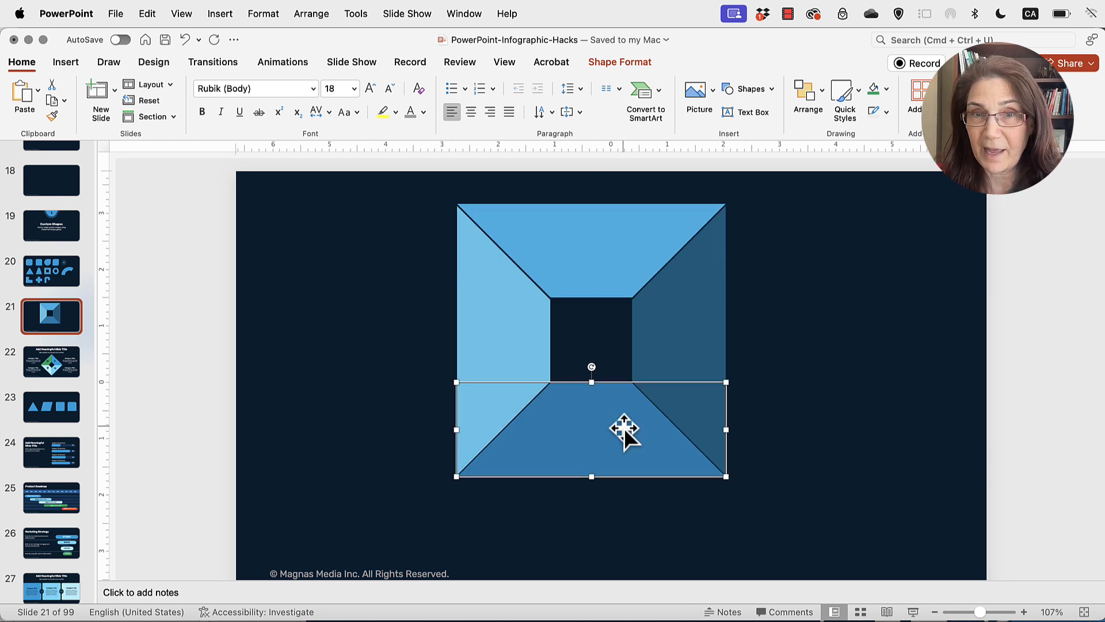
click(652, 316)
key(Right)
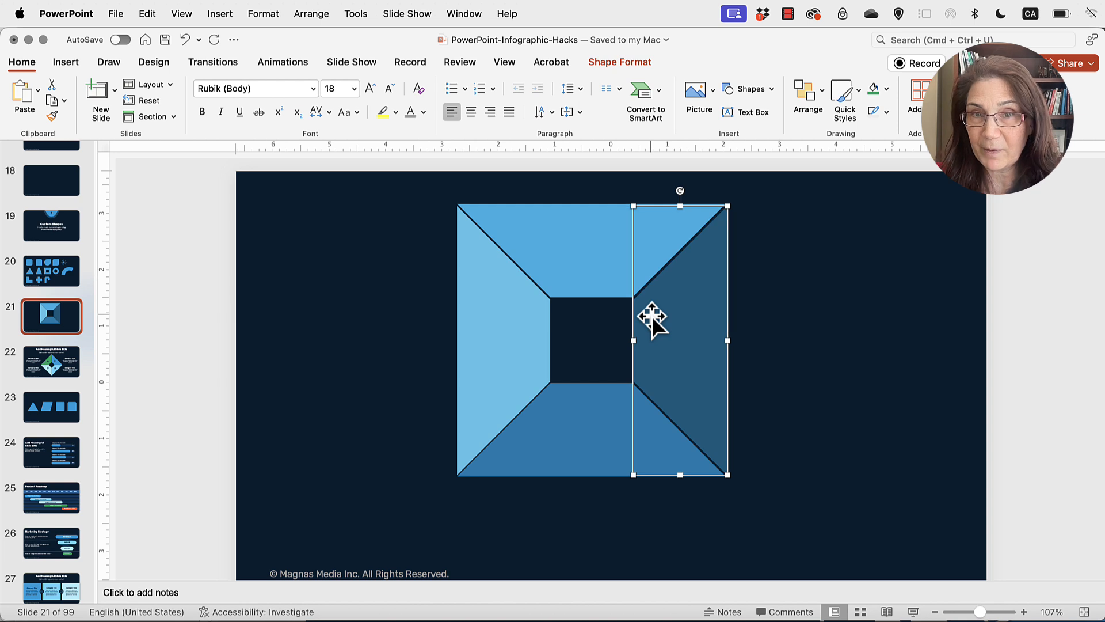
click(527, 304)
key(Left)
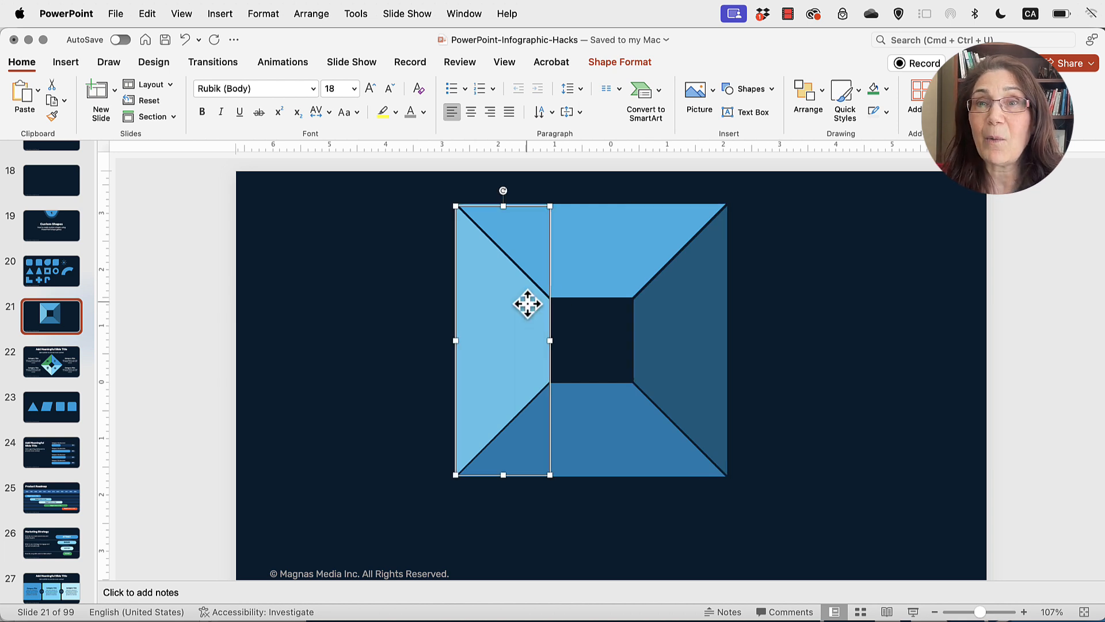
click(763, 369)
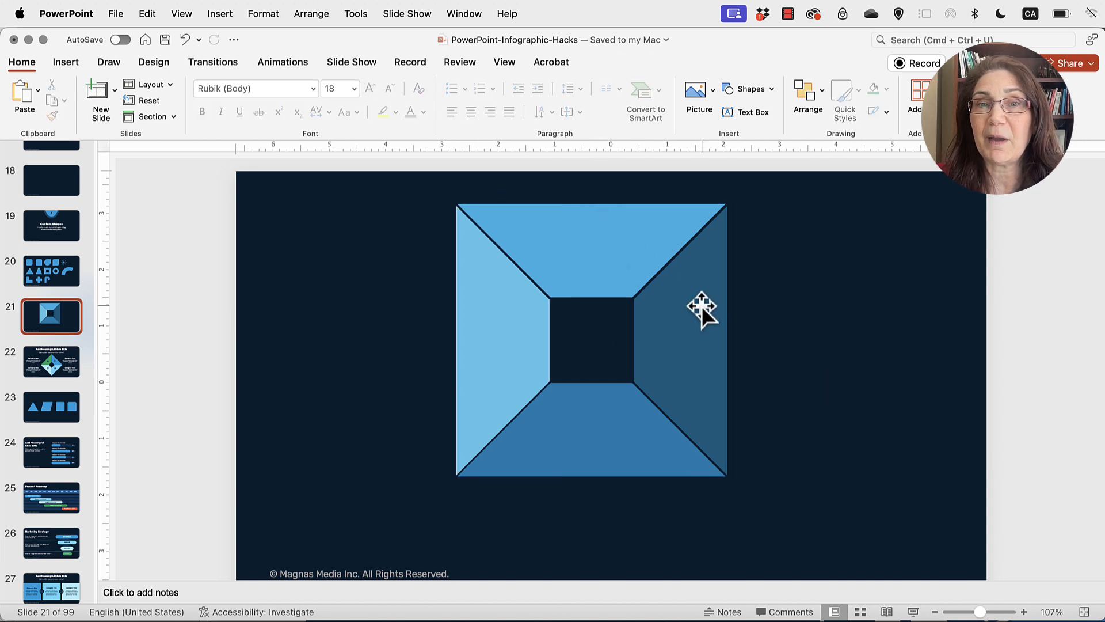
- Select all four facets and fill them with the same medium blue theme colour
click(654, 254)
shift+click(709, 343)
shift+click(557, 417)
shift+click(494, 355)
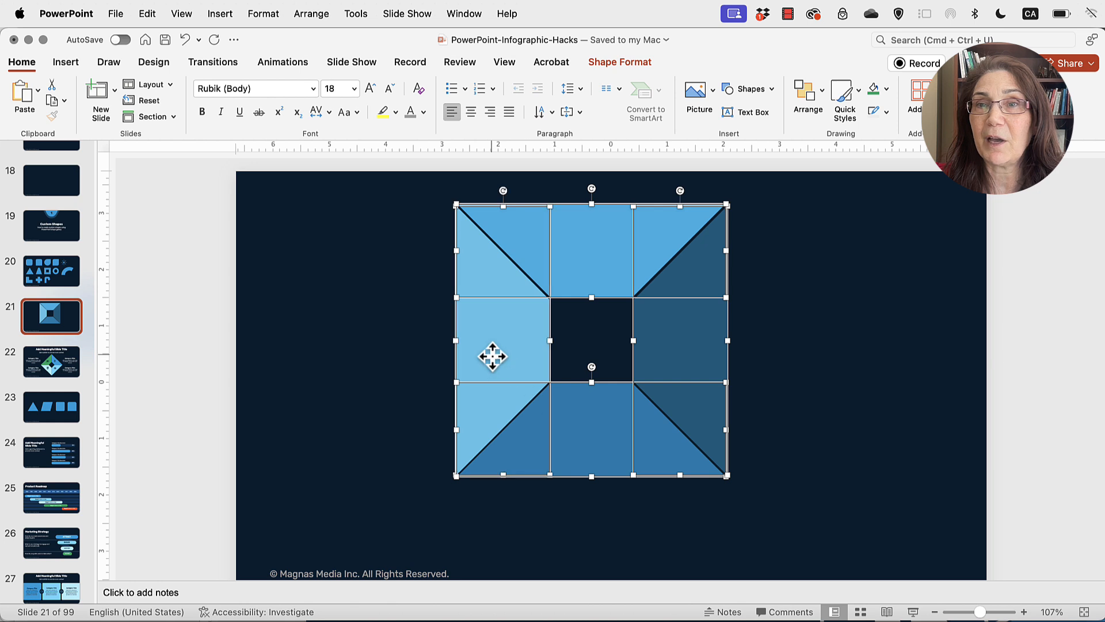
click(886, 89)
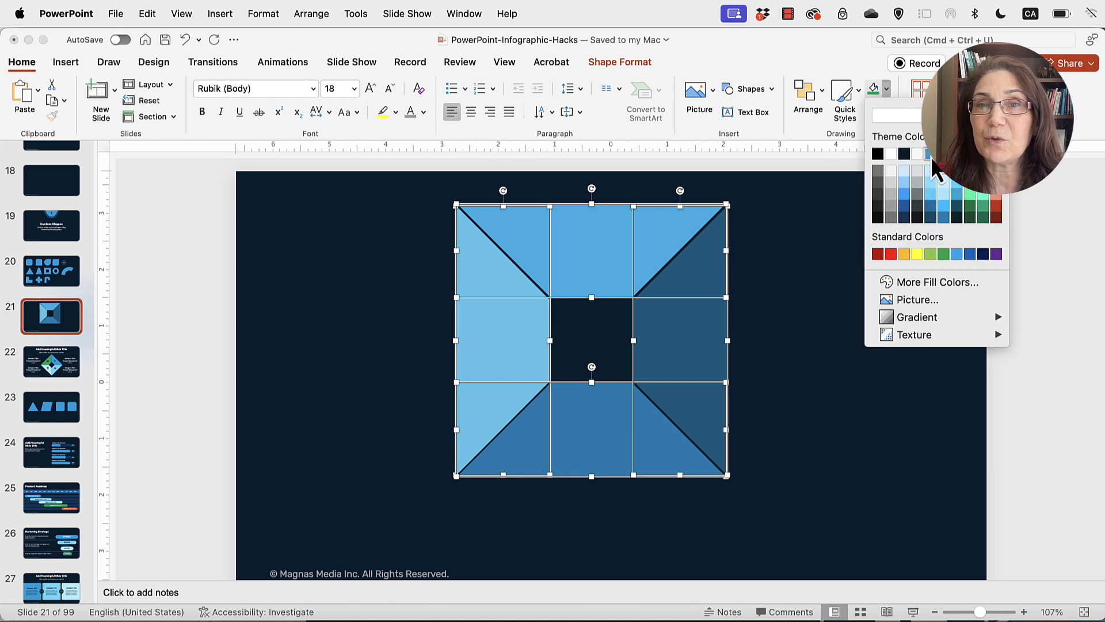
click(931, 157)
- Keep the upper facet medium blue and fill the right one light blue, the lower one pale blue and the left one green
shift+click(679, 233)
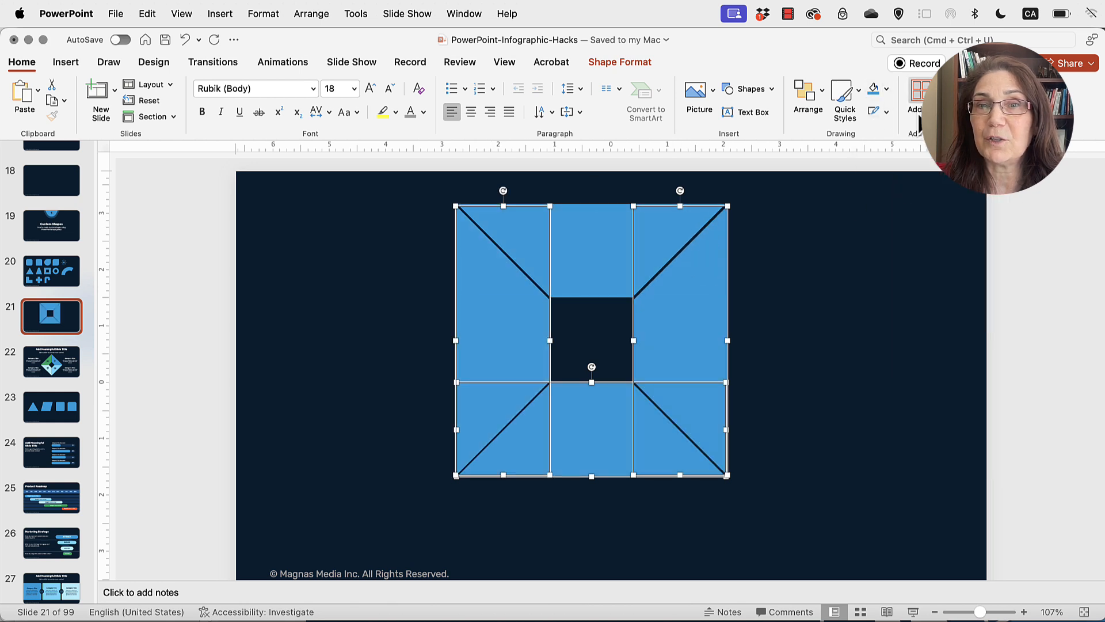
click(886, 90)
click(942, 170)
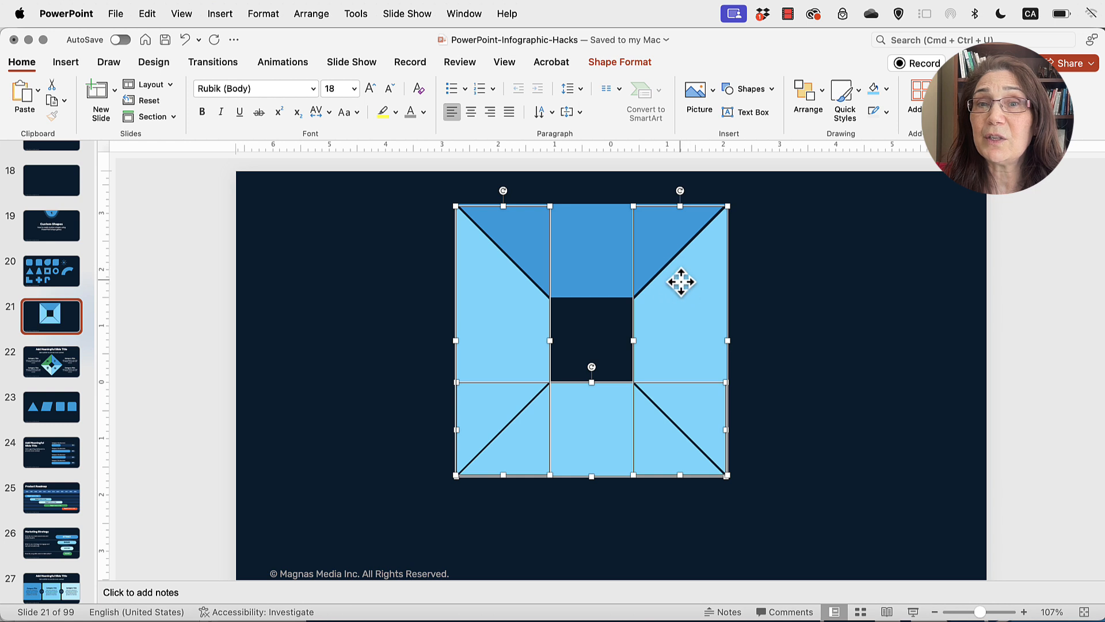
shift+click(681, 281)
click(886, 89)
click(931, 170)
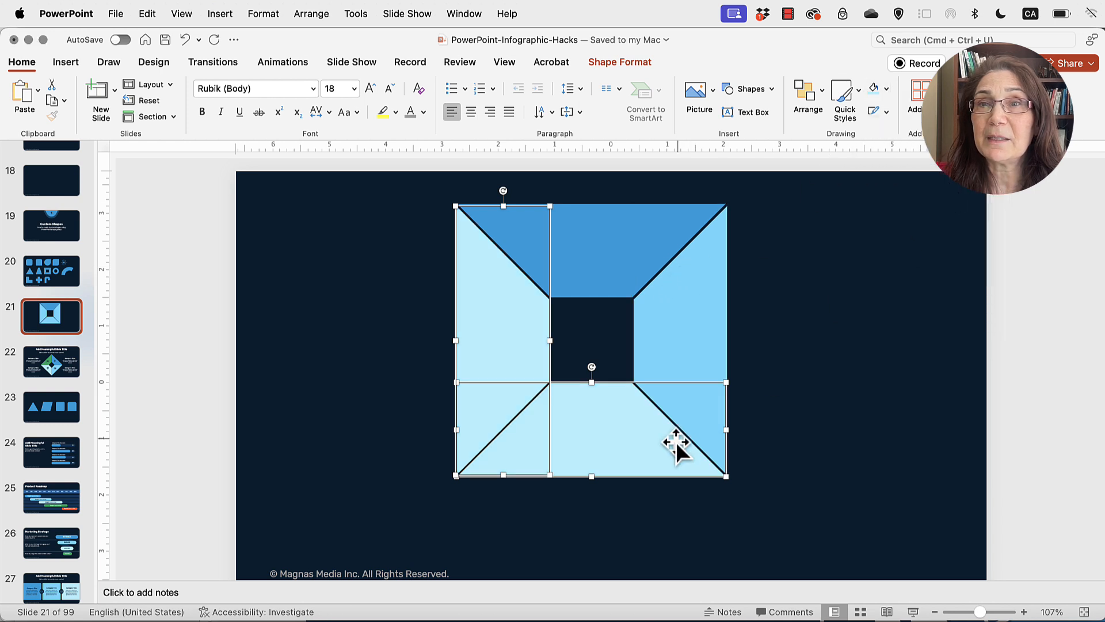
shift+click(670, 442)
click(886, 89)
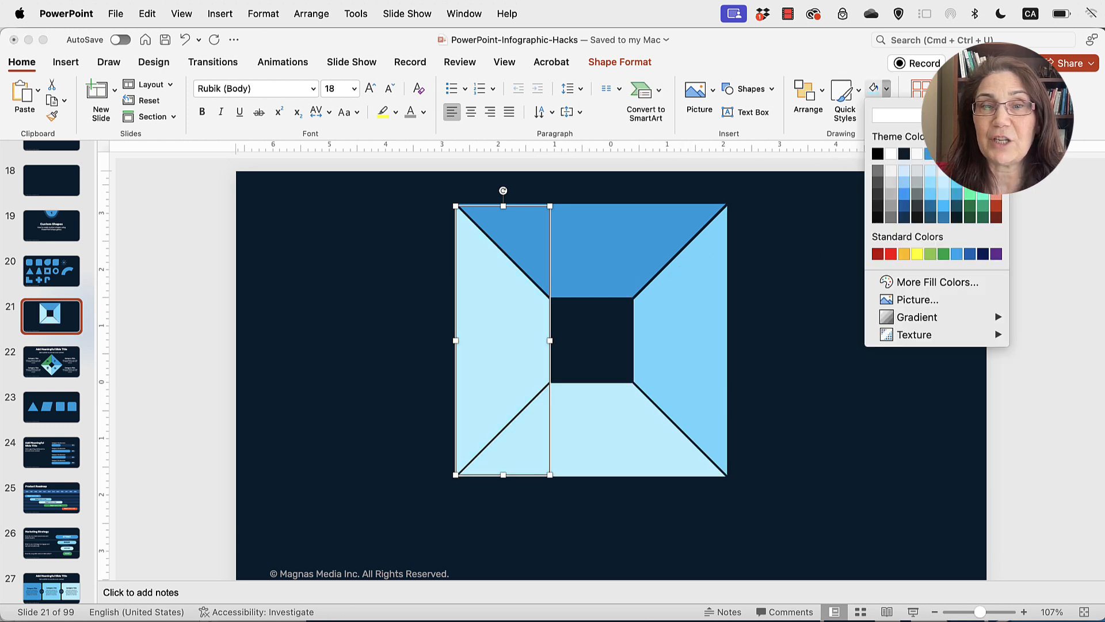
click(944, 254)
- Select all four coloured facets and group them
click(447, 197)
drag(443, 186, 823, 537)
right_click(713, 419)
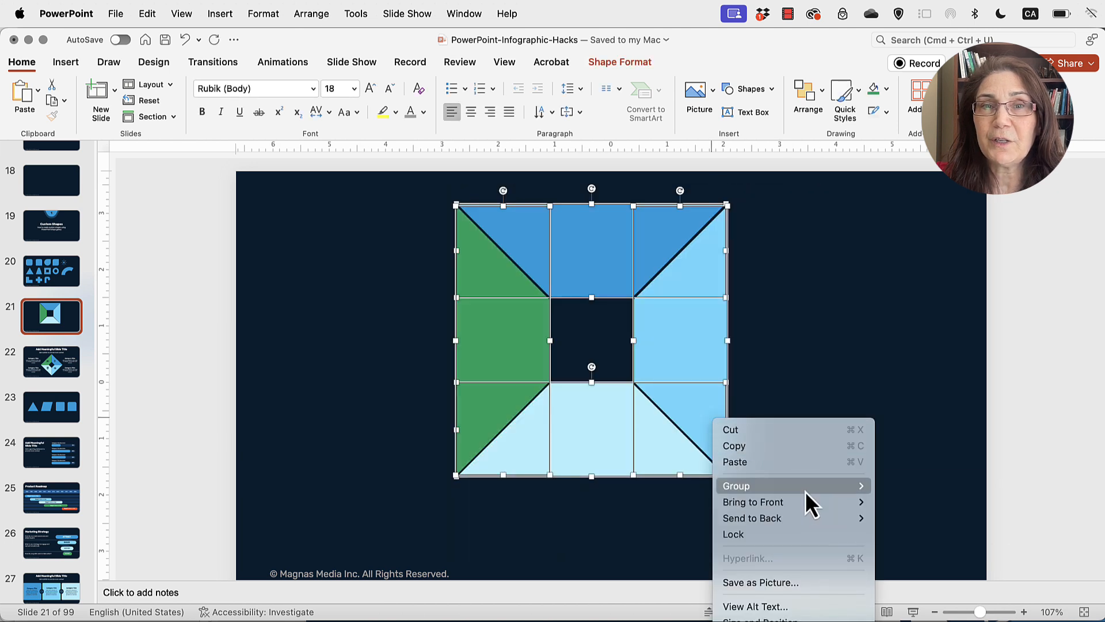
mouse_move(806, 486)
click(902, 487)
- Rotate the facet group into a diamond, scale it down and centre it on slide 21
drag(593, 179, 686, 276)
drag(802, 340, 716, 377)
click(794, 377)
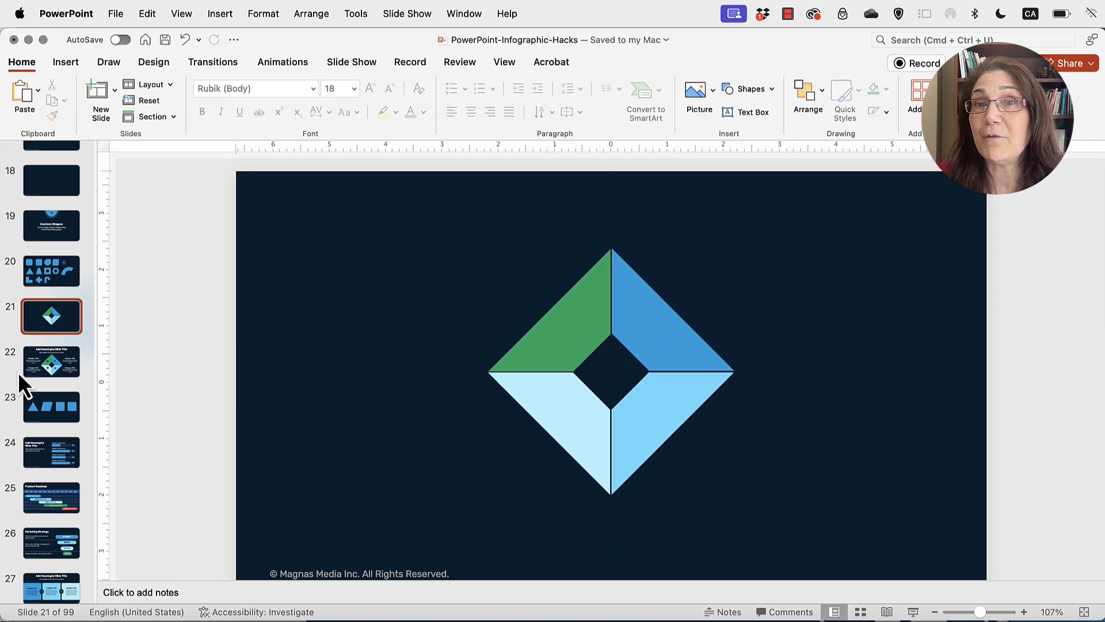
- Review the finished diamond infographic on slide 22 and open slide 23 with the four basic shapes
click(56, 361)
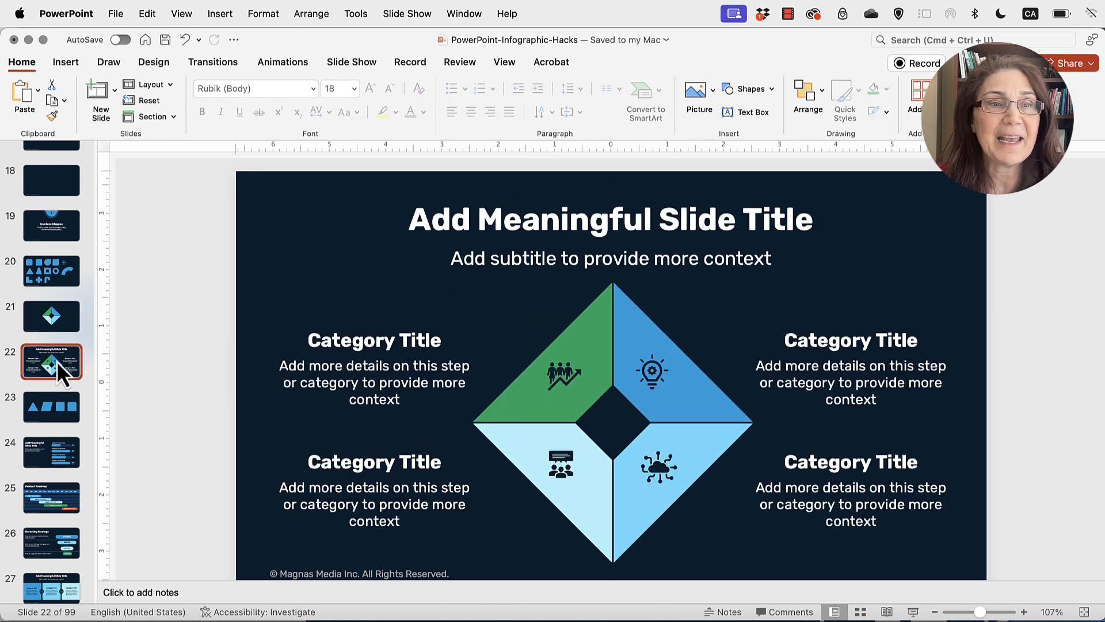
scroll(57, 361, down, 3)
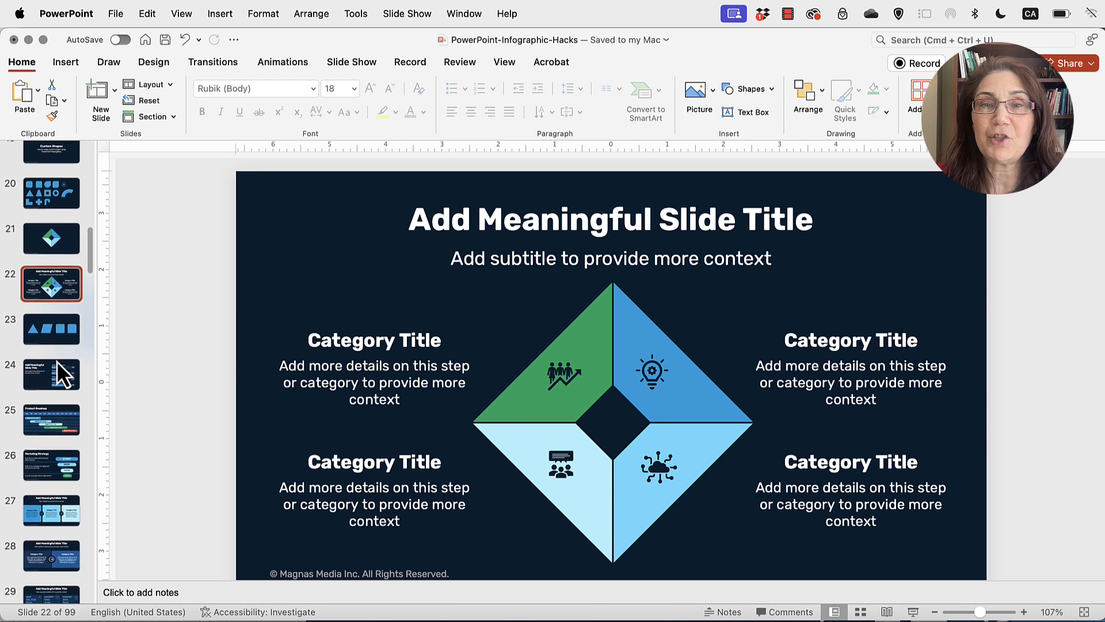
click(60, 327)
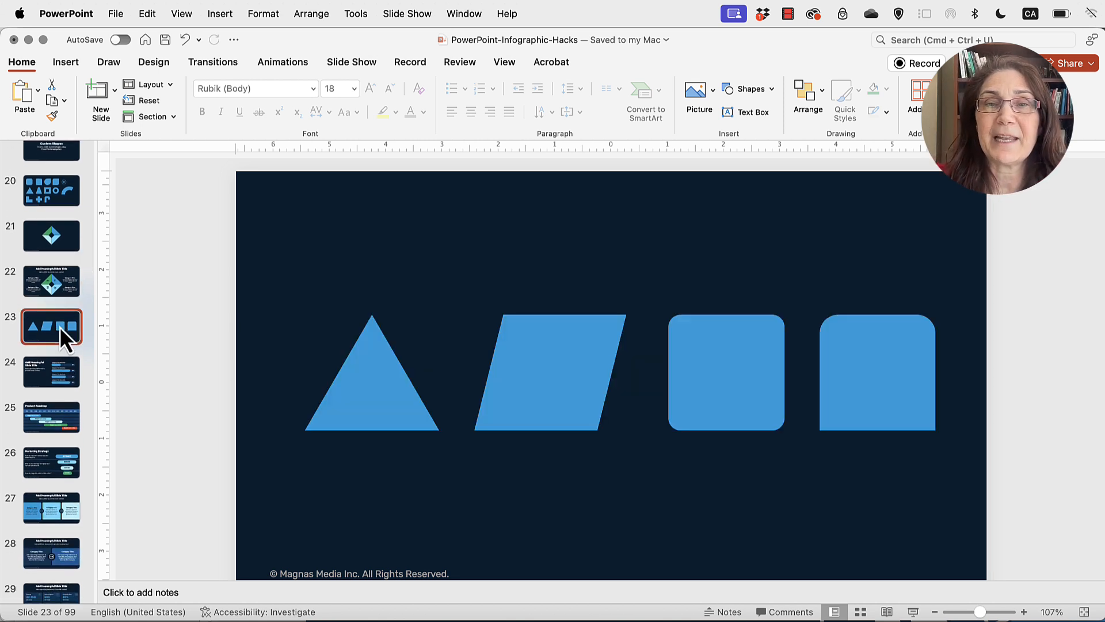
- Reshape the rounded square on slide 23 into a narrow pill with fully rounded ends and place it horizontally above the other shapes
click(725, 347)
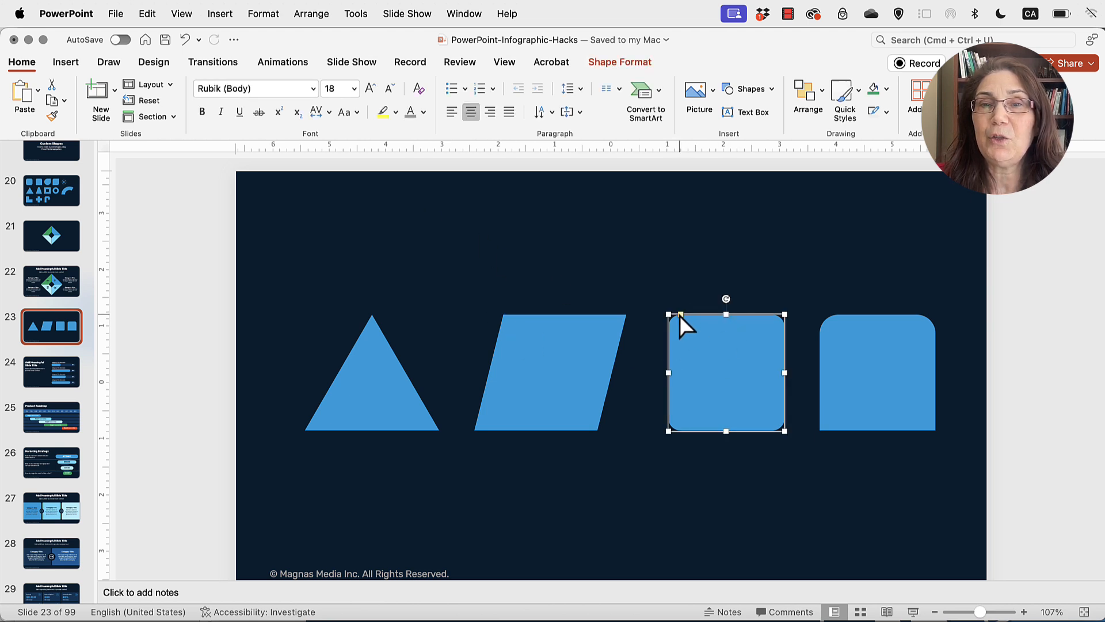
drag(681, 315, 706, 316)
drag(726, 431, 726, 511)
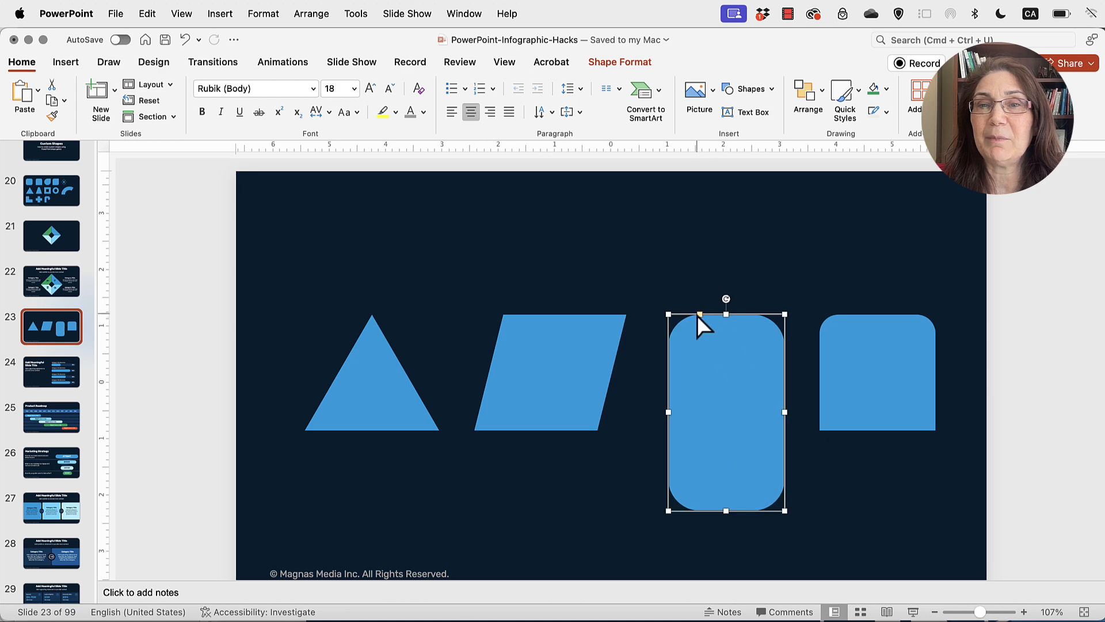
drag(700, 312, 752, 312)
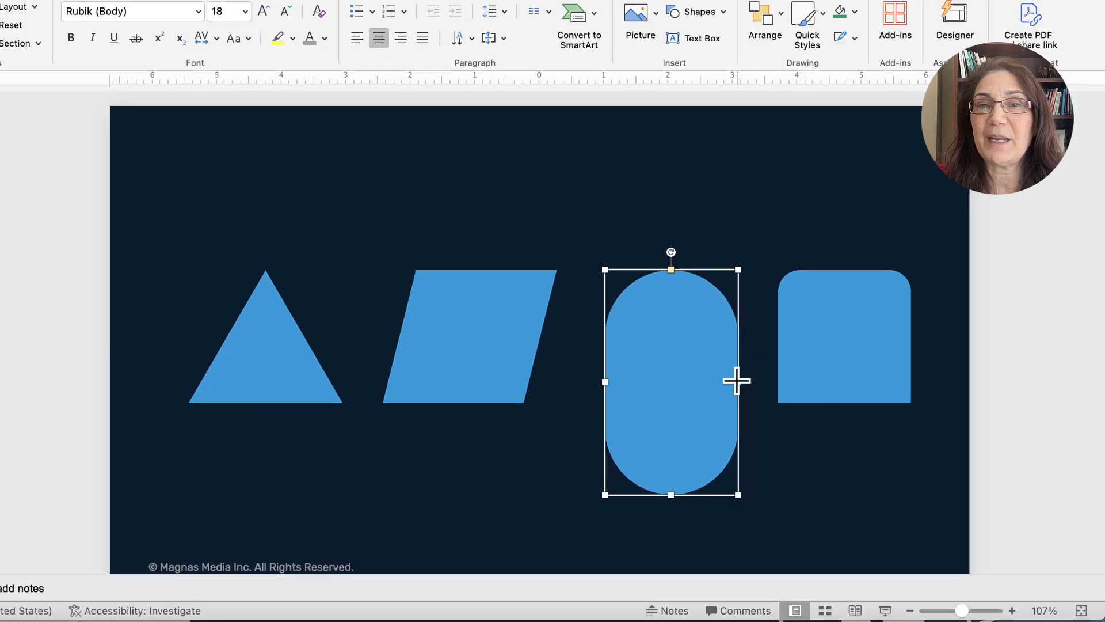
drag(737, 380, 670, 383)
drag(637, 256, 585, 179)
- Examine the adjustment handles of the round-topped square and the triangle on slide 23
click(801, 314)
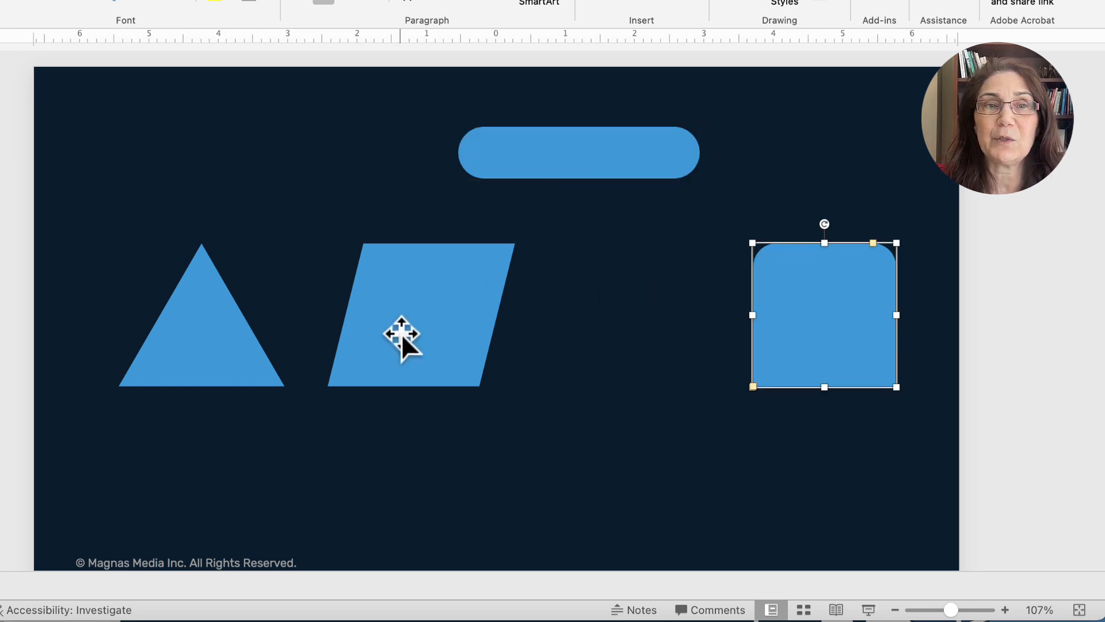
click(222, 323)
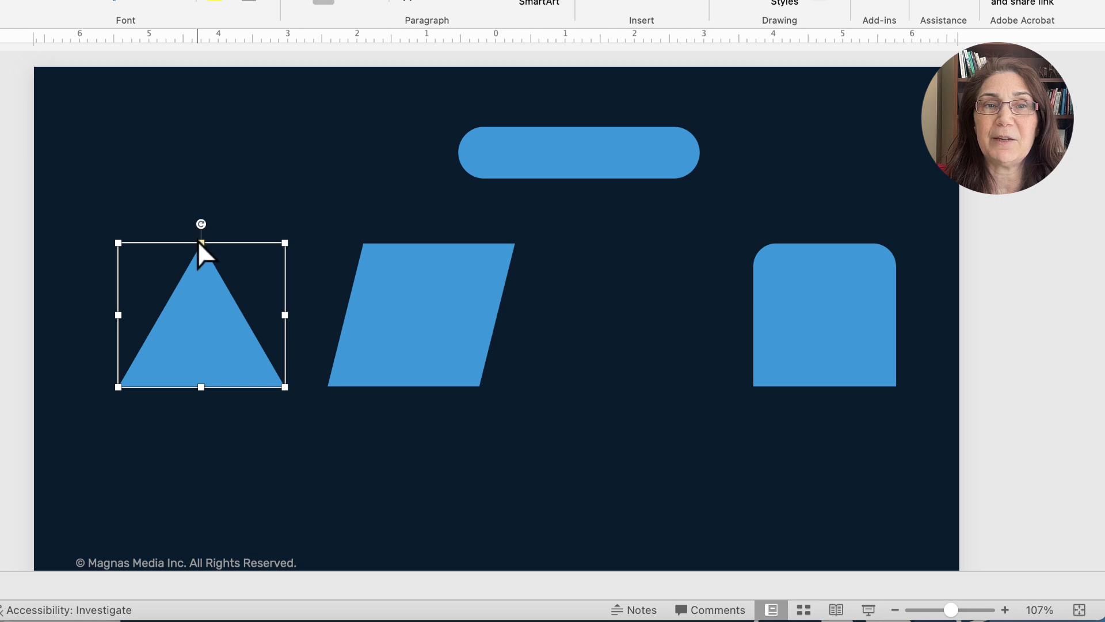
drag(198, 241, 202, 267)
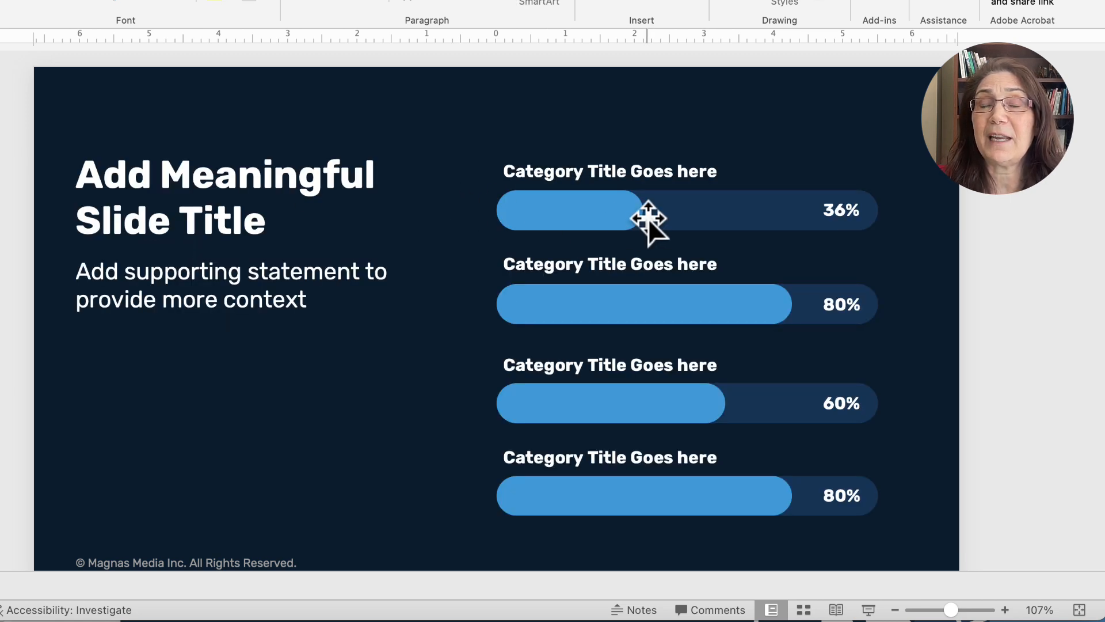
- Shorten the filled part of the 36% bar on slide 24, and view the Product Roadmap and Marketing Strategy slides
click(644, 214)
drag(644, 214, 612, 224)
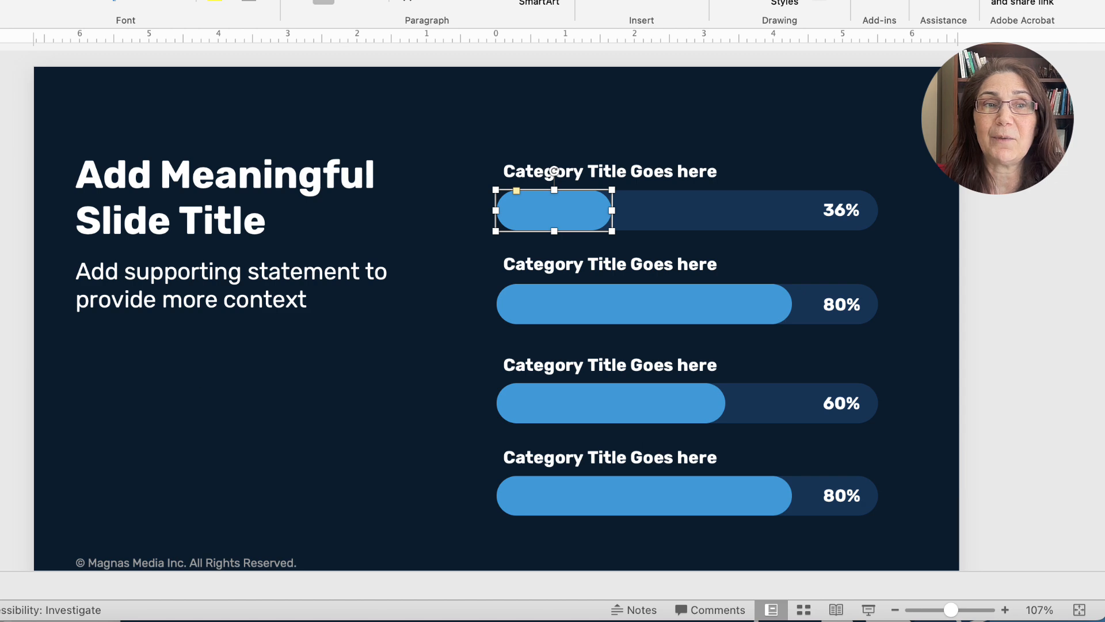
key(Page_Down)
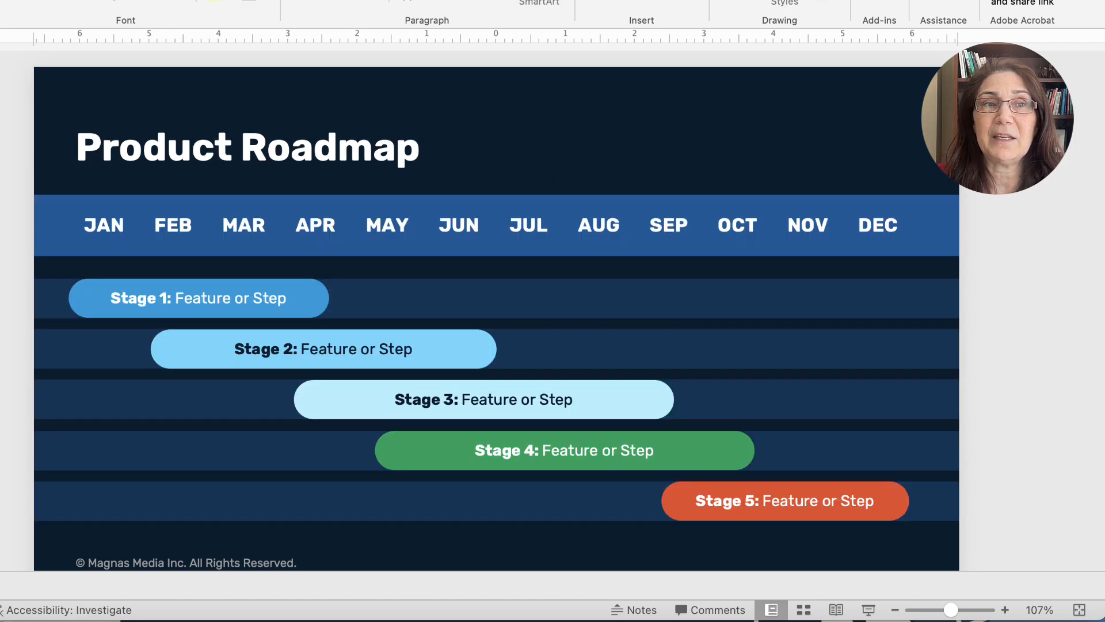
key(Down)
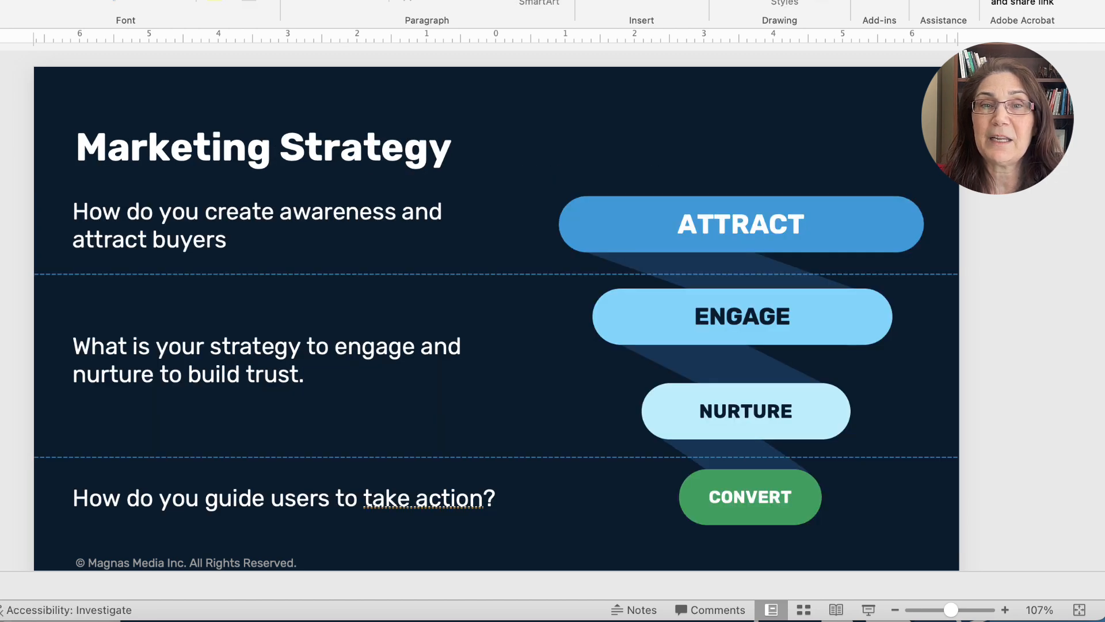
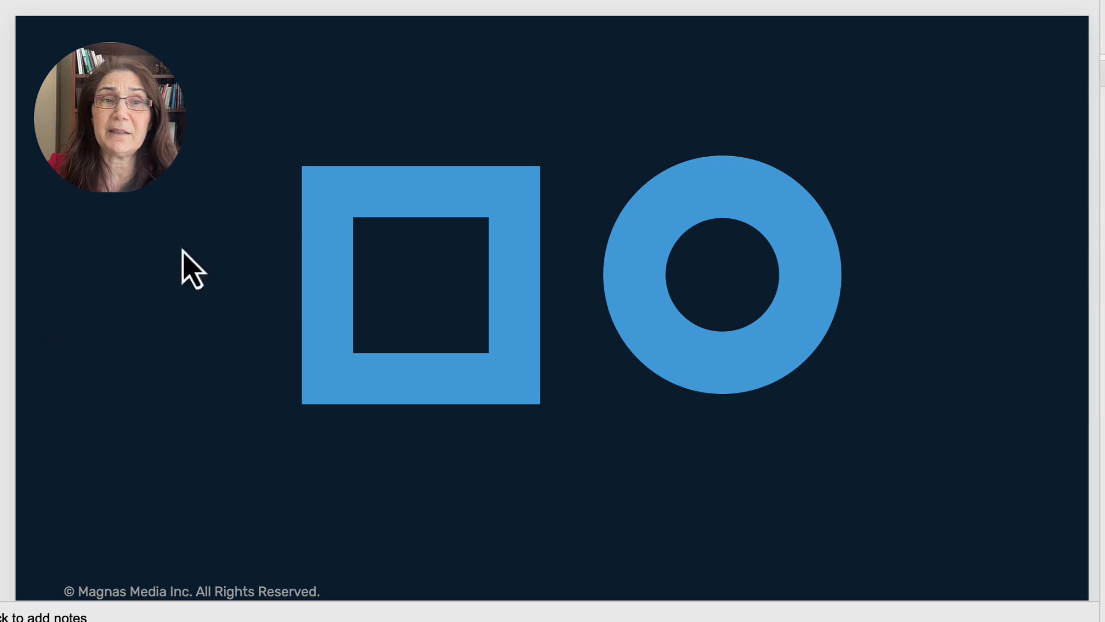
- Examine the square frame and the ring on slide 43, and view the layout choices for slide 44
click(375, 188)
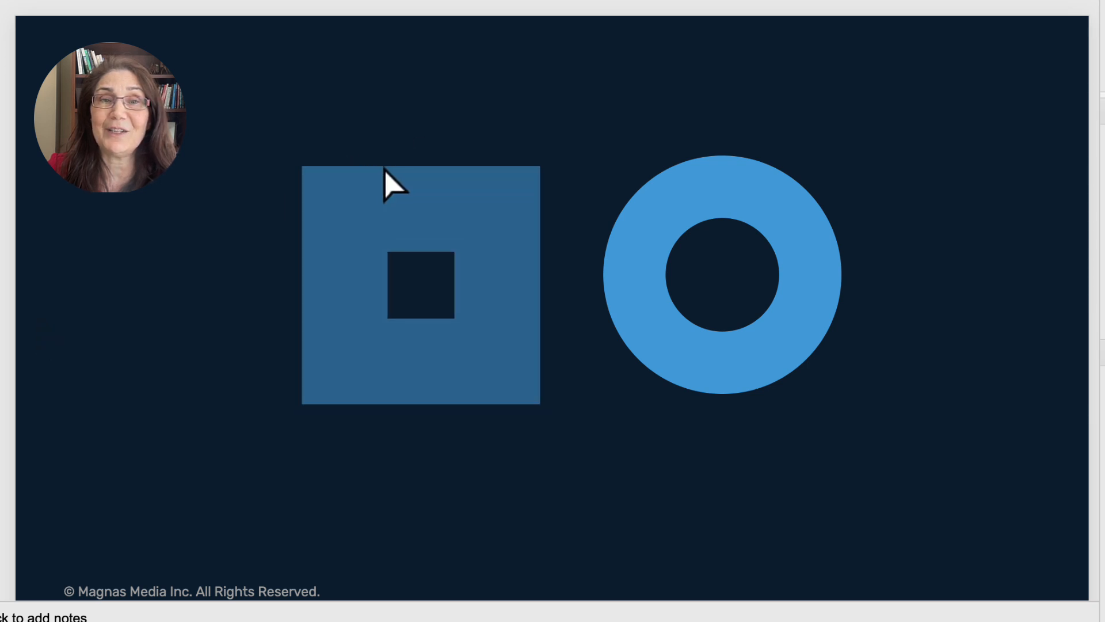
click(707, 241)
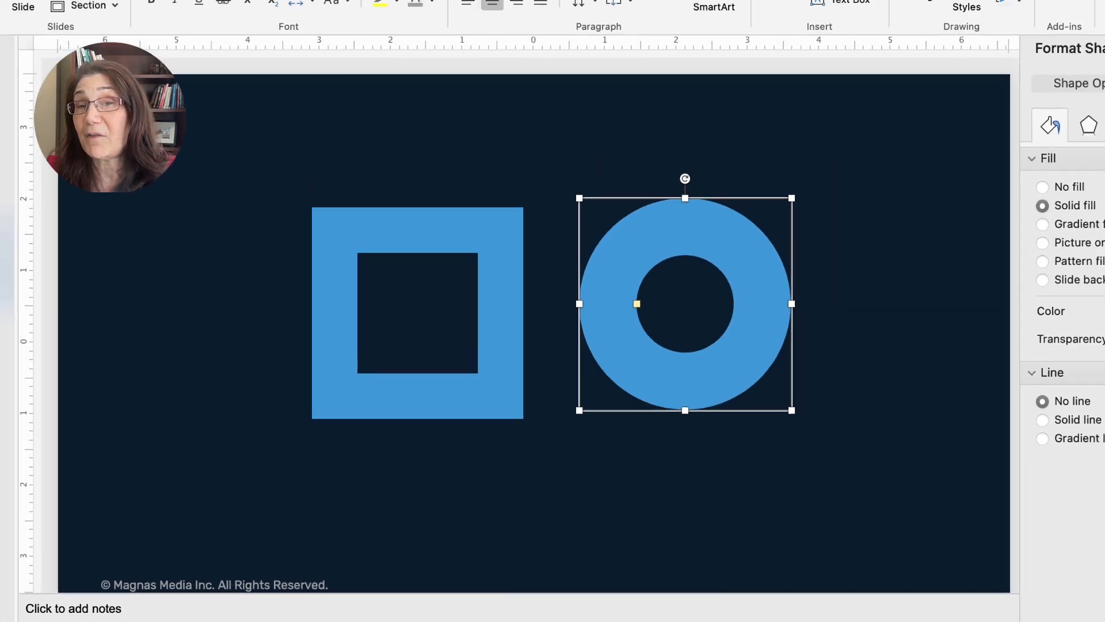
click(55, 390)
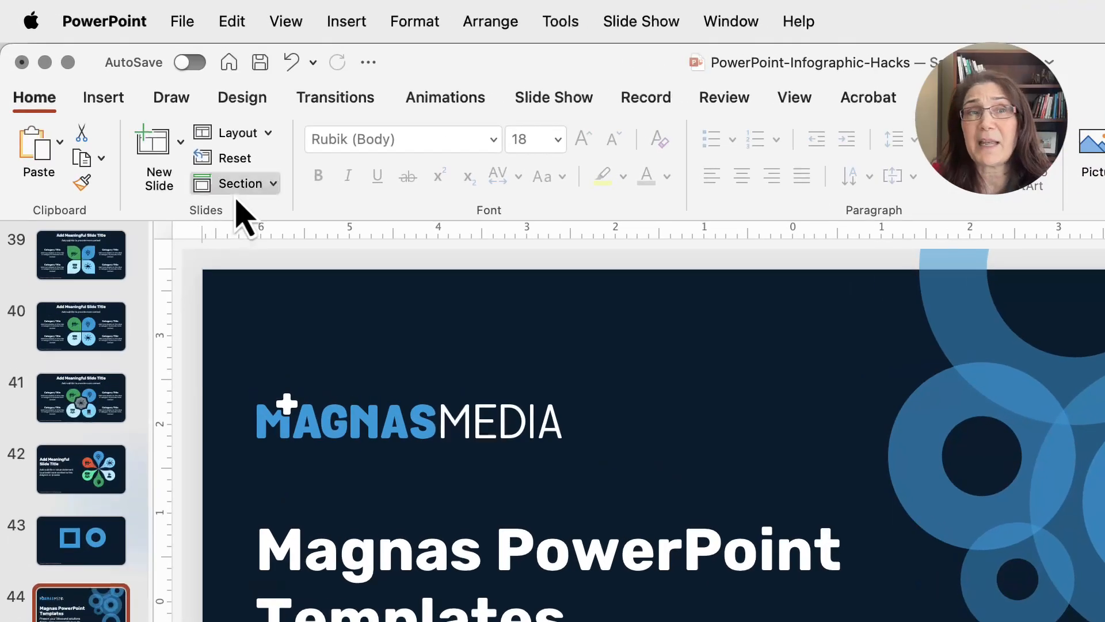
click(270, 144)
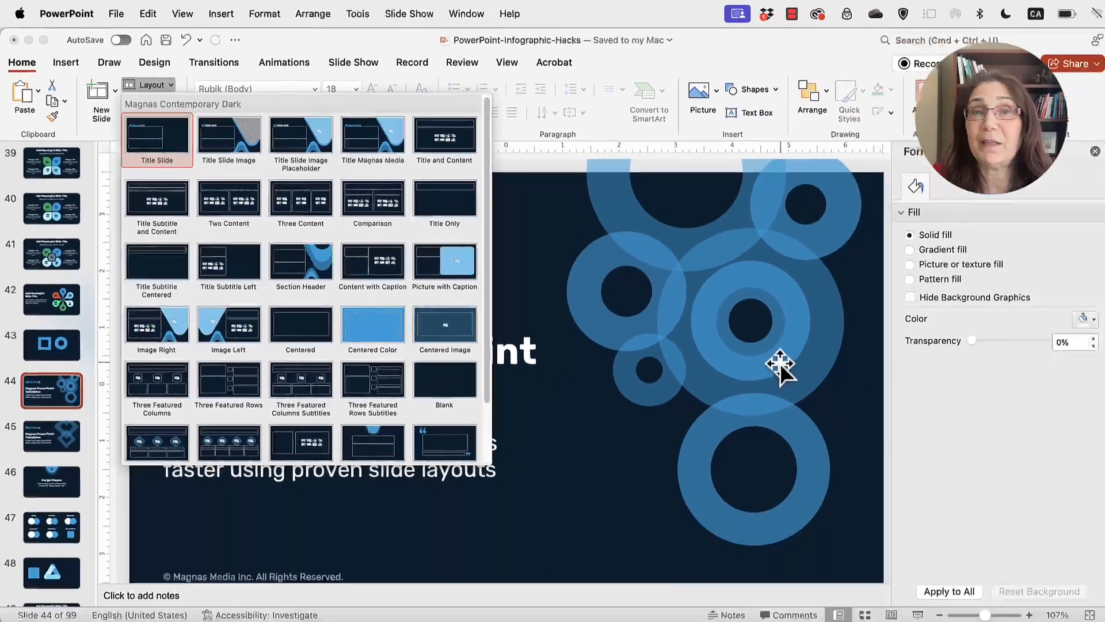
click(779, 364)
- Select four of the overlapping rings on slide 44, shift them slightly up and to the left, and undo the move
click(778, 359)
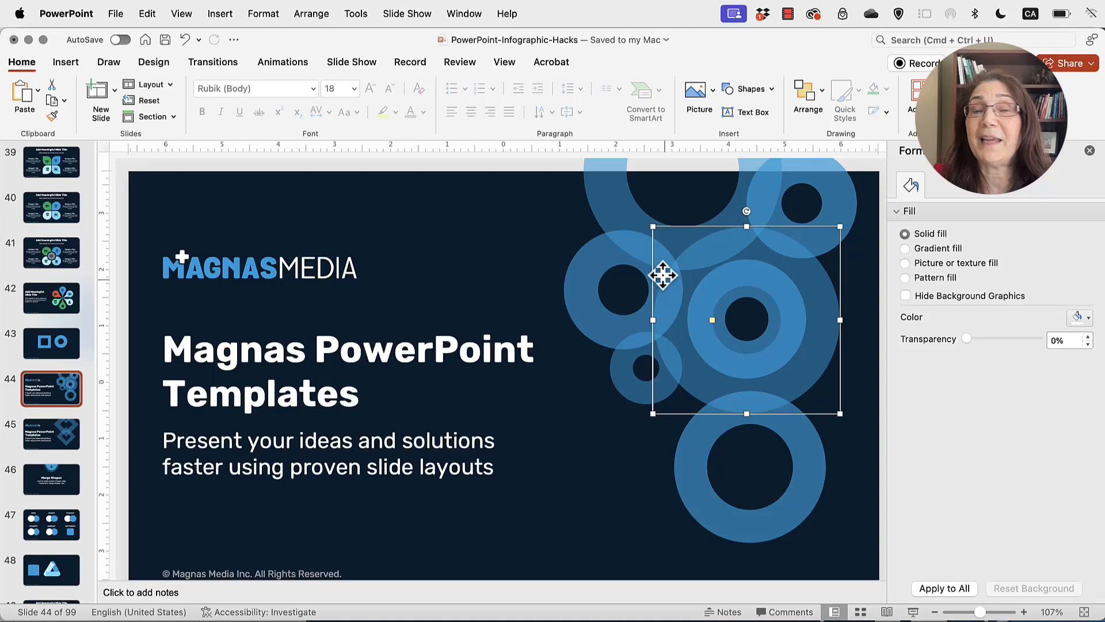
shift+click(633, 241)
shift+click(634, 220)
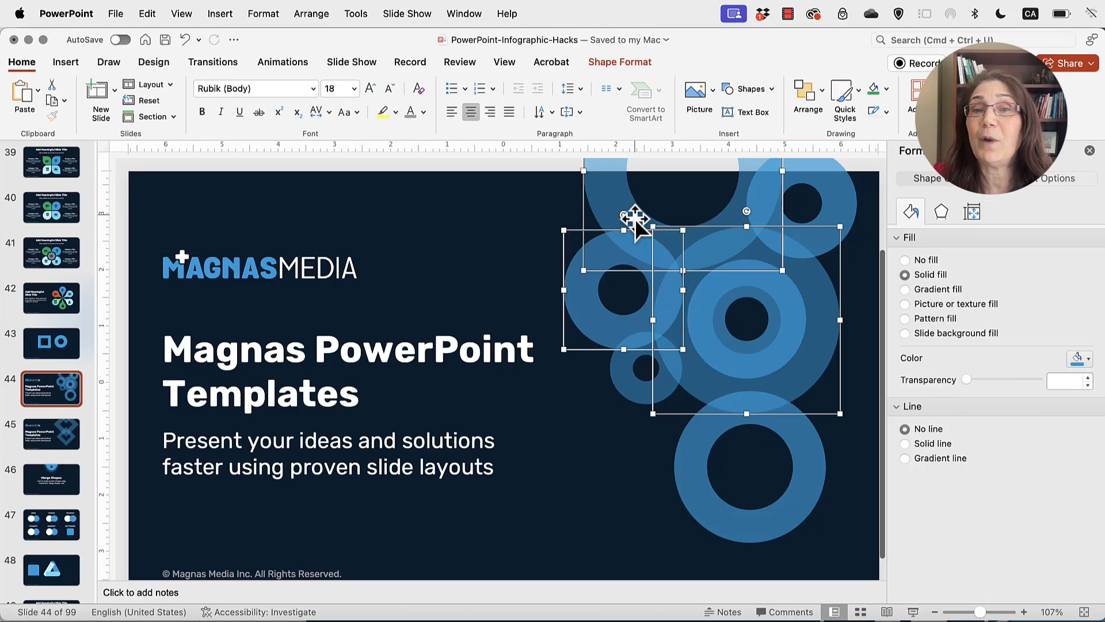
shift+click(725, 433)
drag(675, 429, 756, 445)
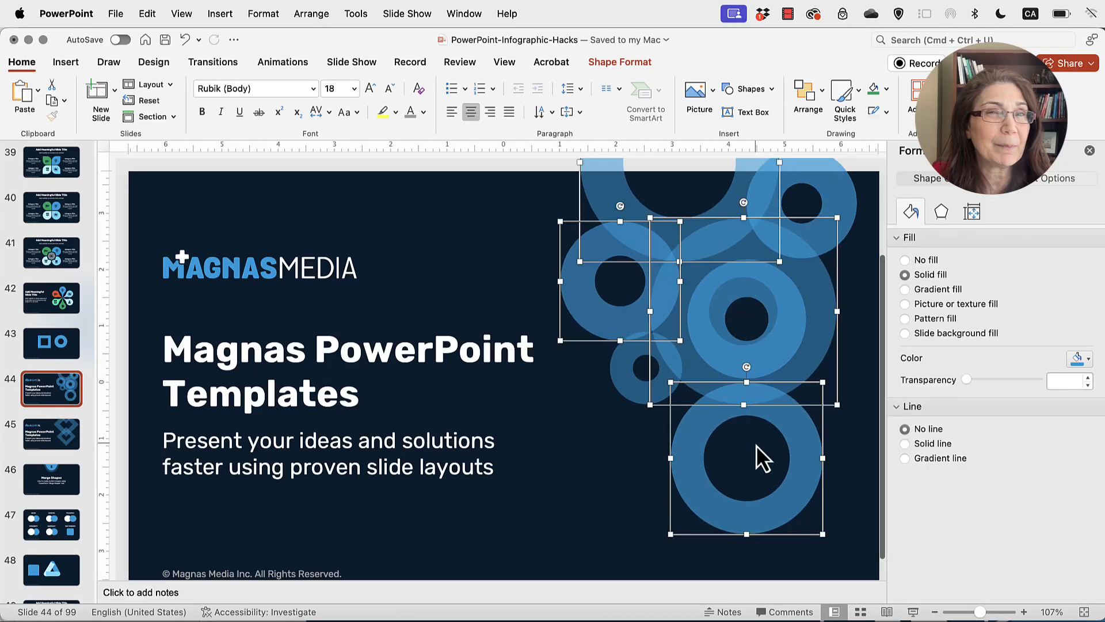
key(super+z)
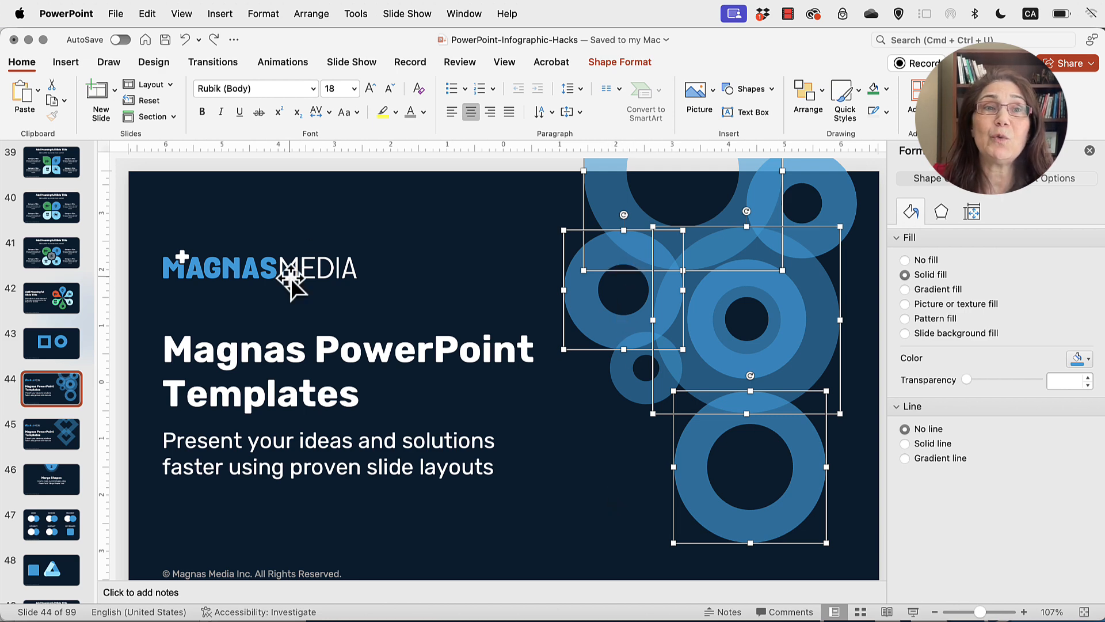
- Review the slide layout gallery, view slide 45 and open slide 47 with the merge operation examples
click(160, 89)
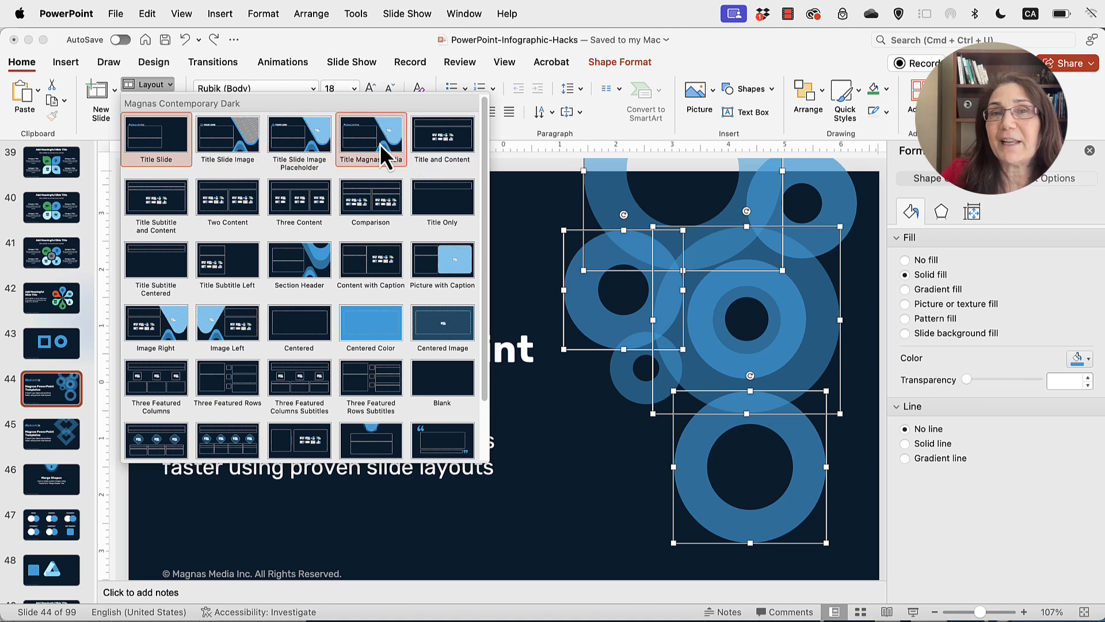
click(617, 506)
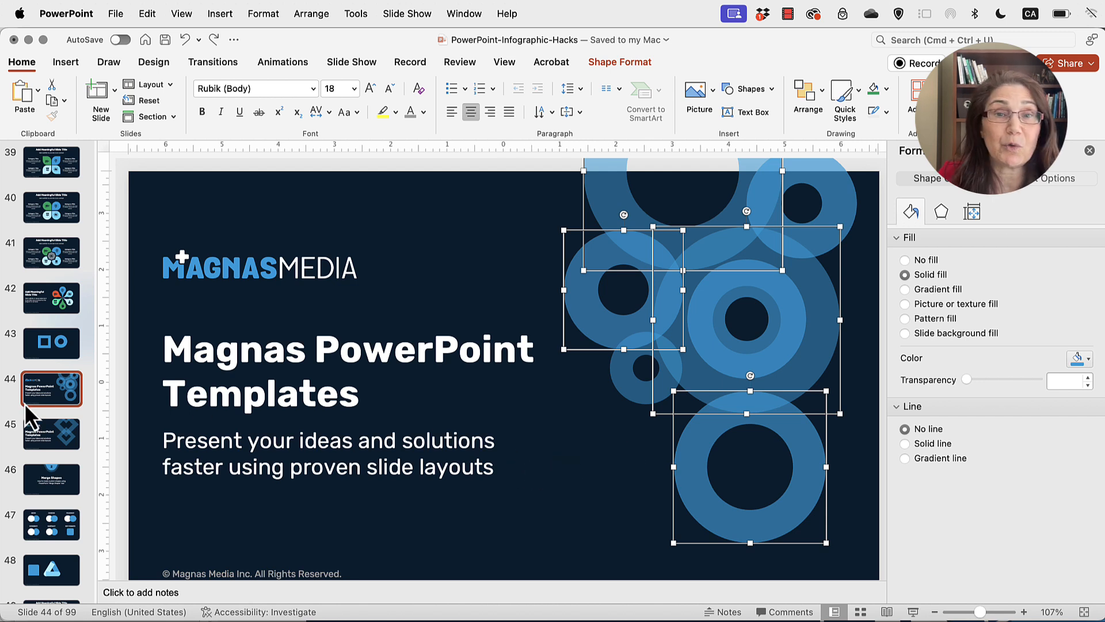
click(58, 436)
scroll(57, 436, down, 2)
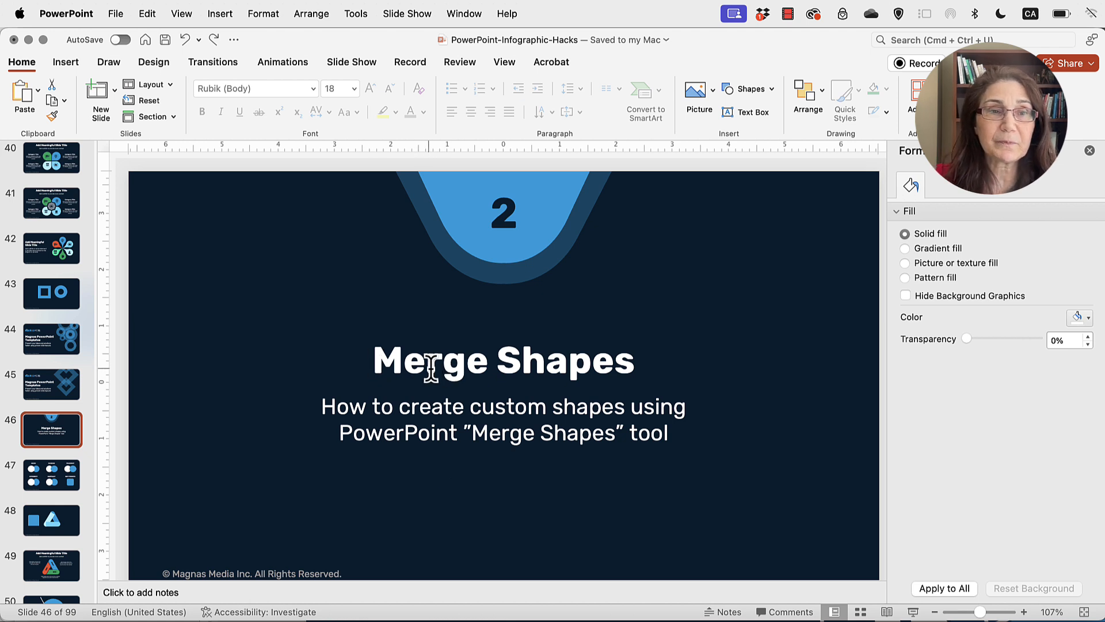
scroll(61, 403, down, 1)
click(53, 434)
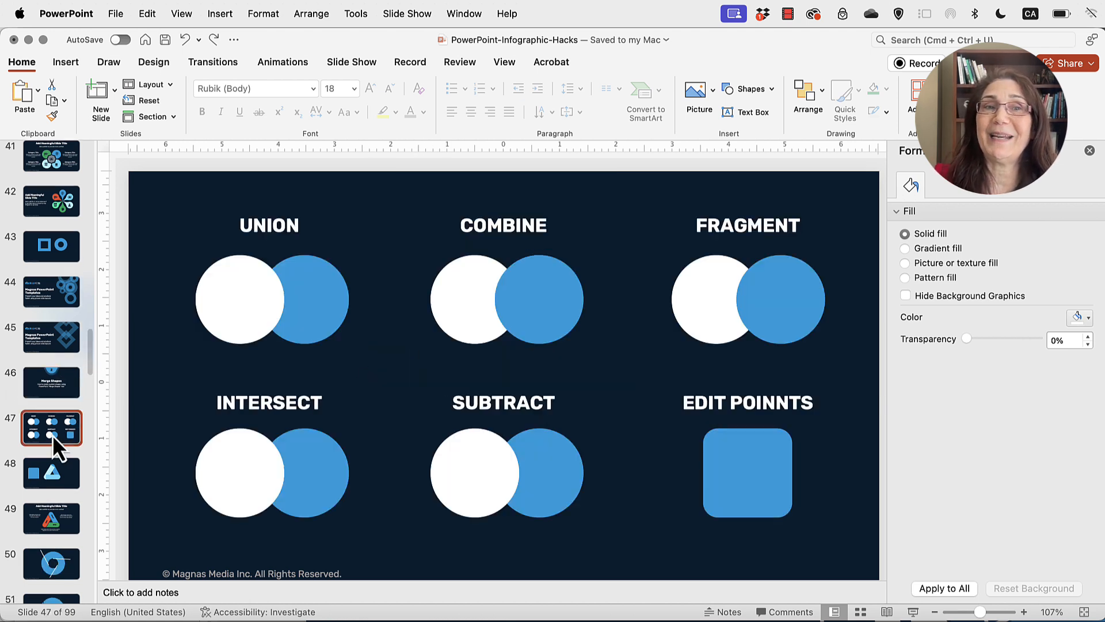
- Change the white circle under UNION into a heart
click(236, 287)
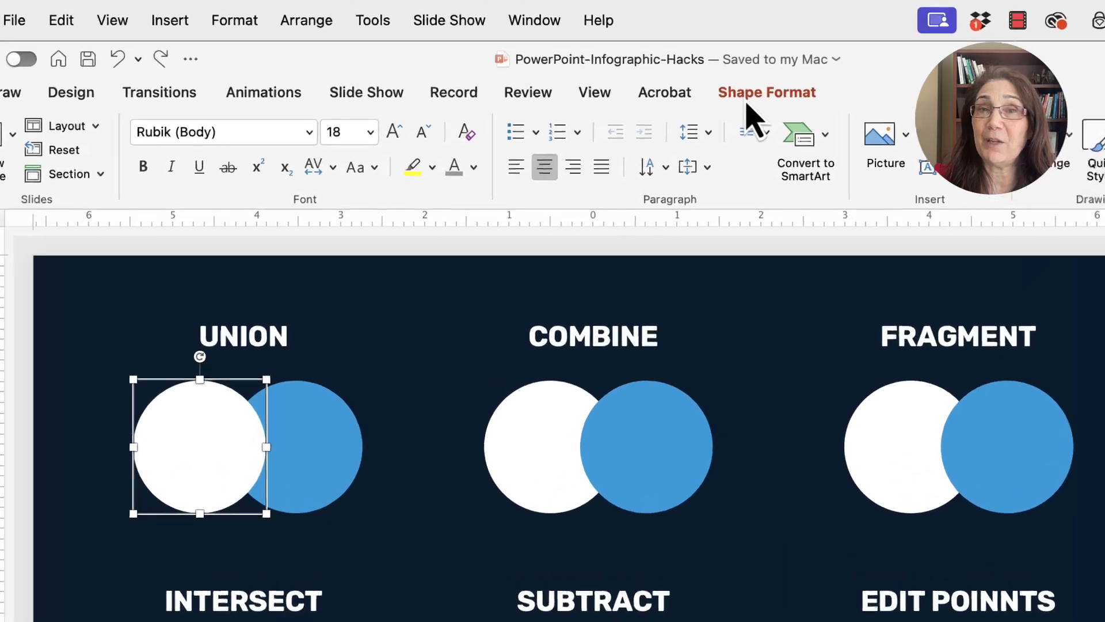
click(608, 65)
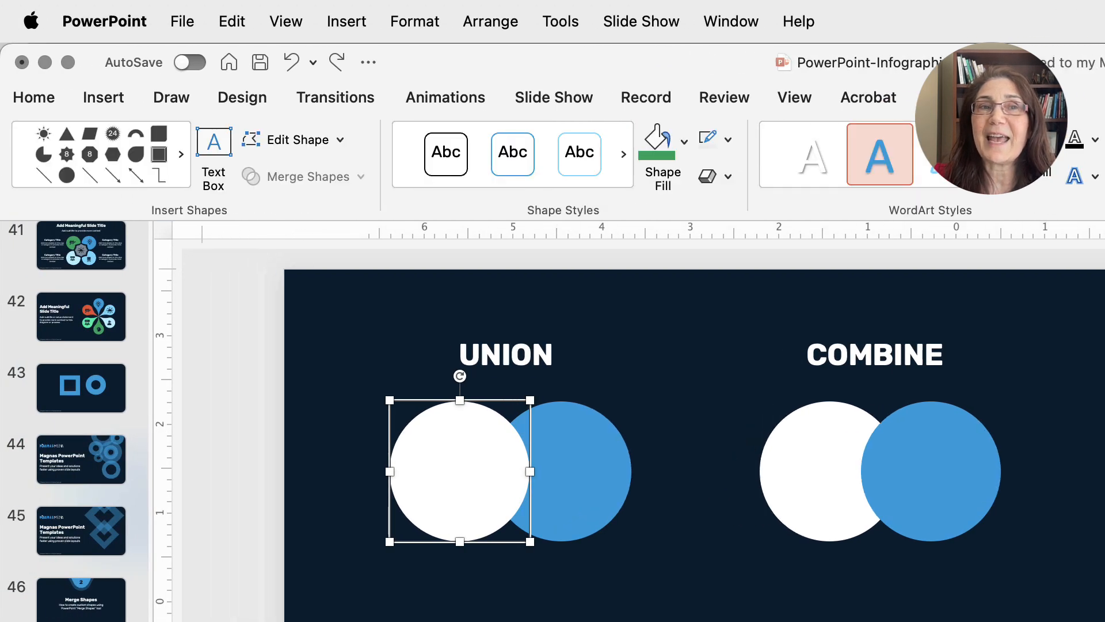
click(341, 149)
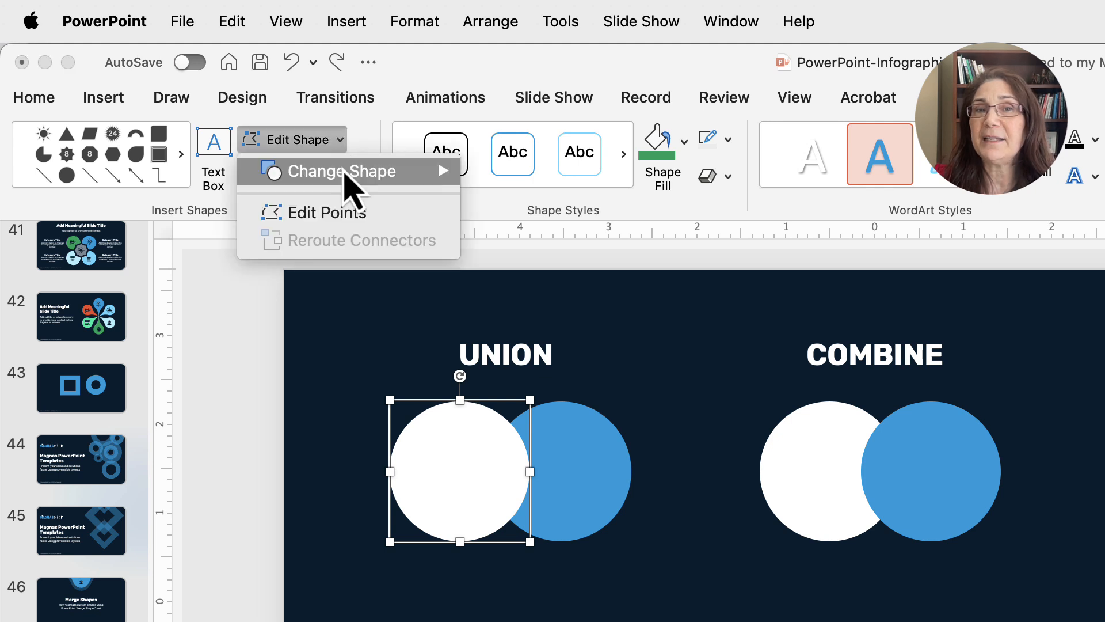
mouse_move(346, 175)
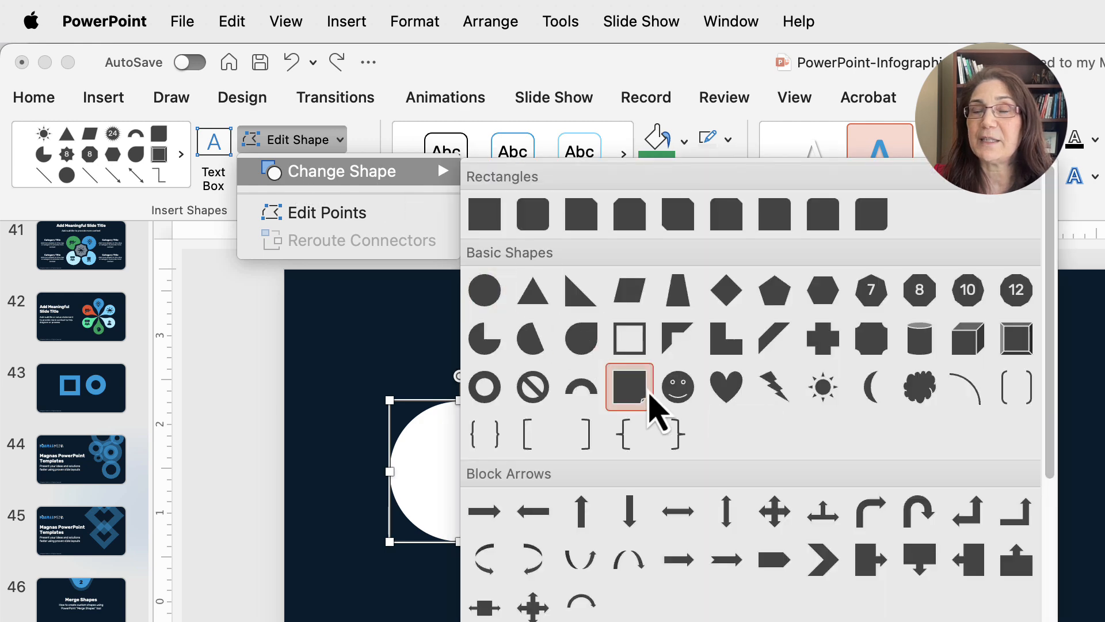
click(729, 387)
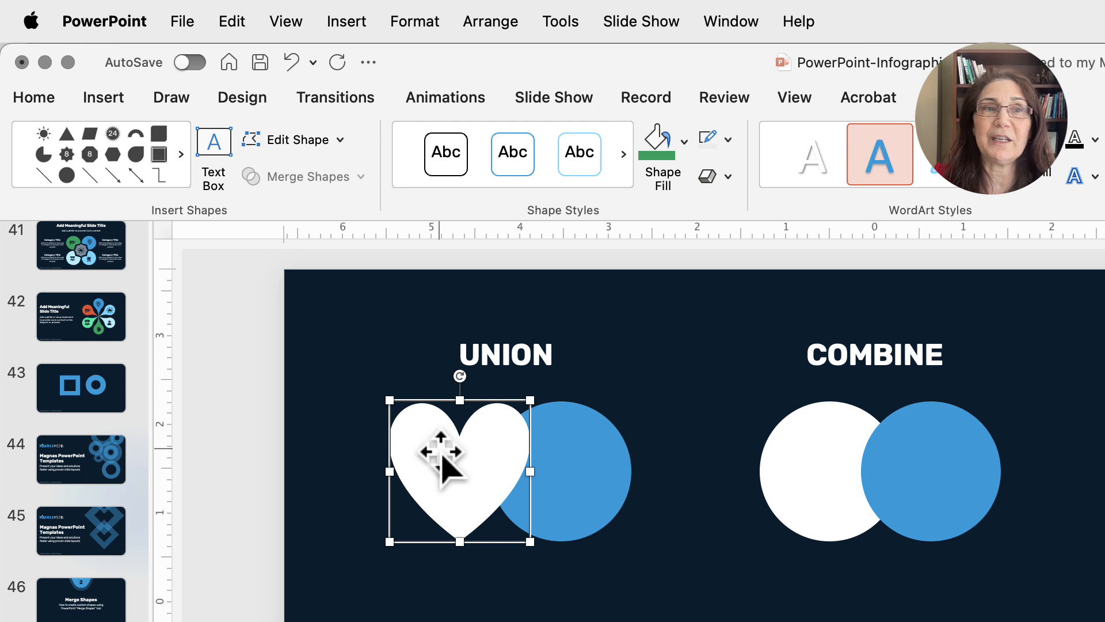
- Change the white heart under UNION back into an oval
click(320, 147)
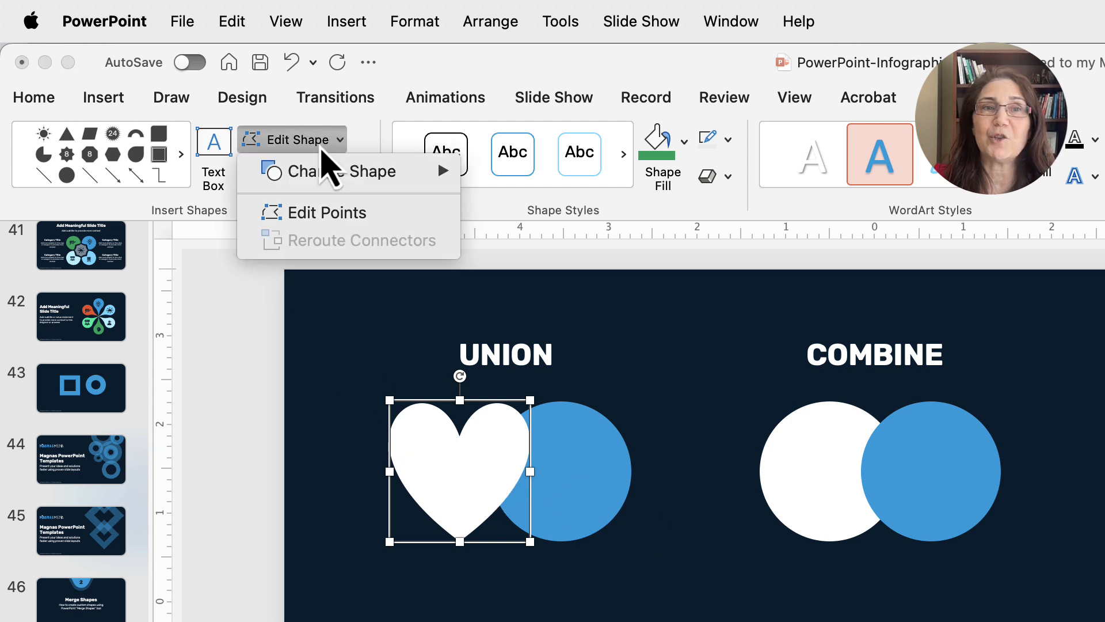
mouse_move(433, 184)
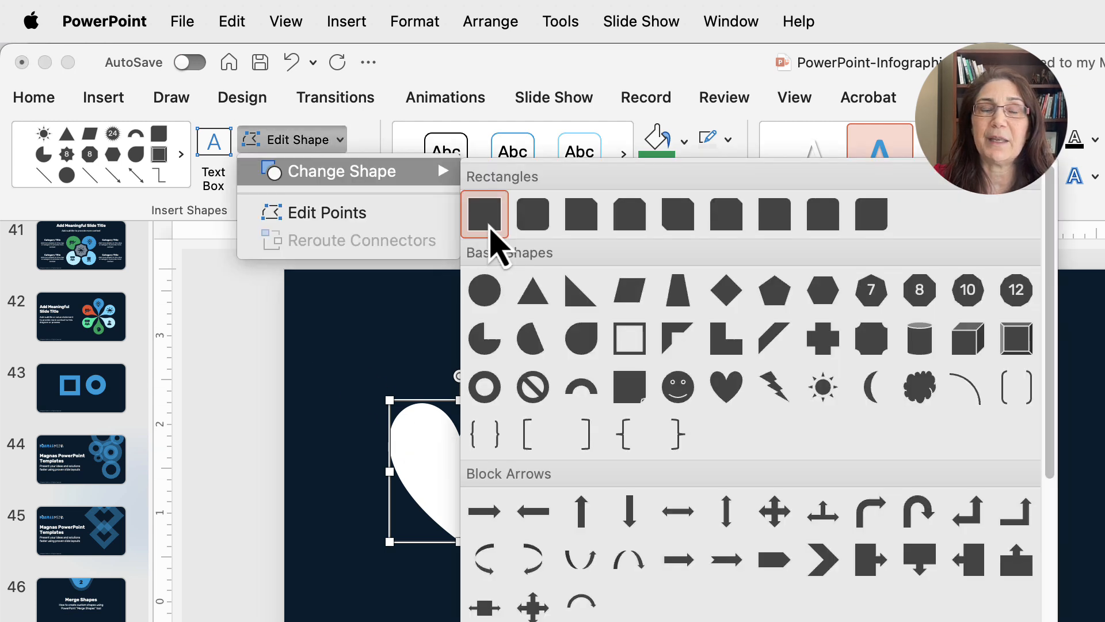
click(485, 290)
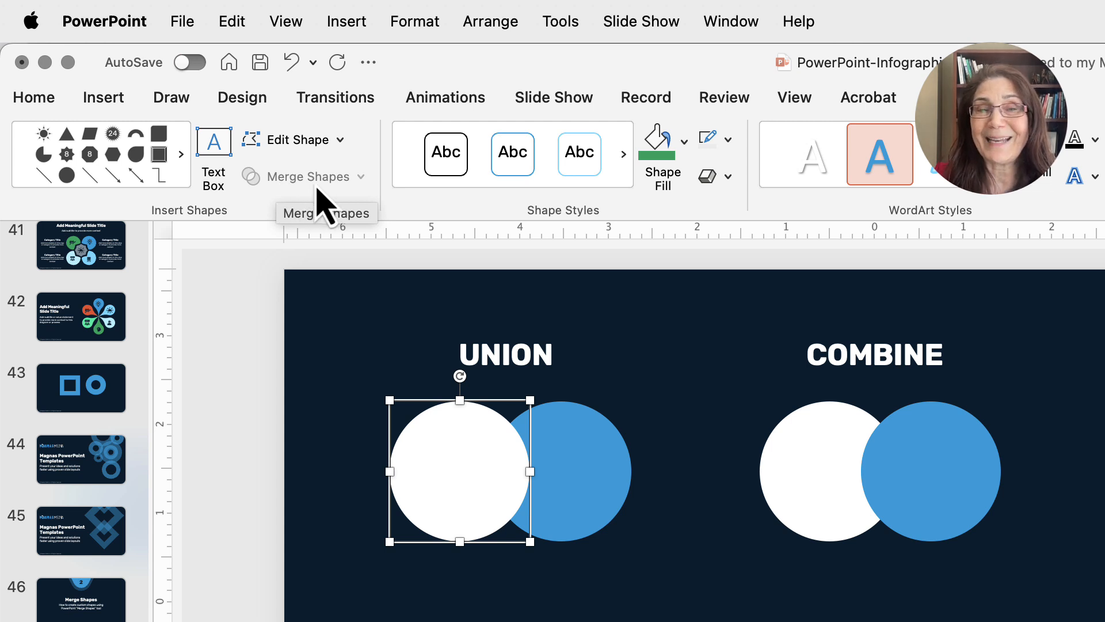
- Select both circles under UNION and review the available Merge Shapes operations without applying one
shift+click(596, 482)
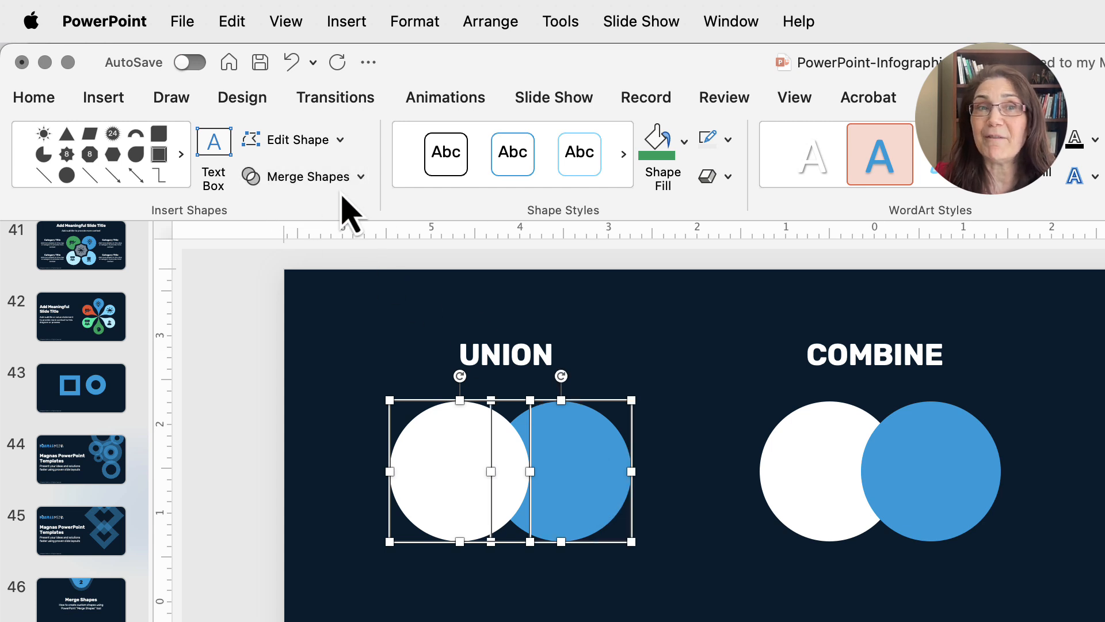
click(357, 178)
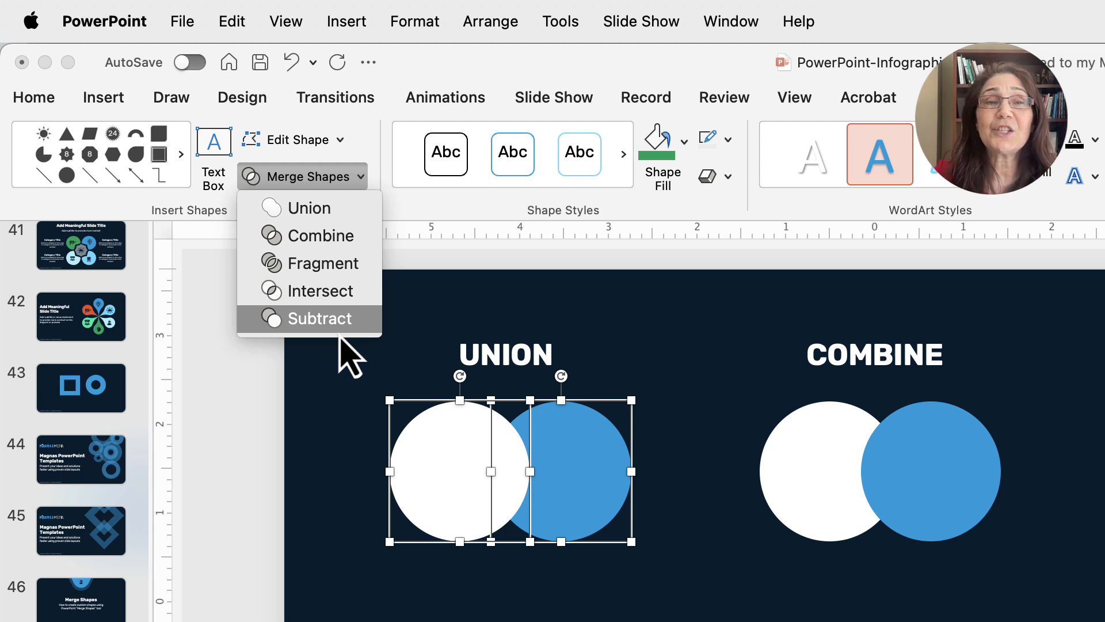
click(740, 345)
click(703, 403)
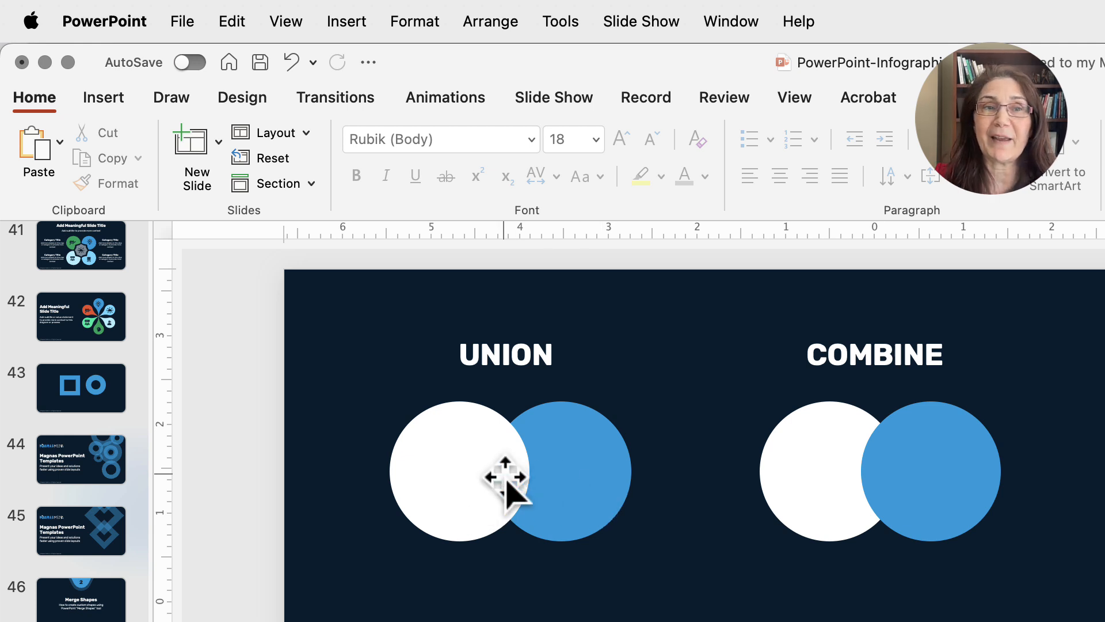
- Merge the UNION circles with Union, selecting the white circle first, and undo the merge
click(449, 463)
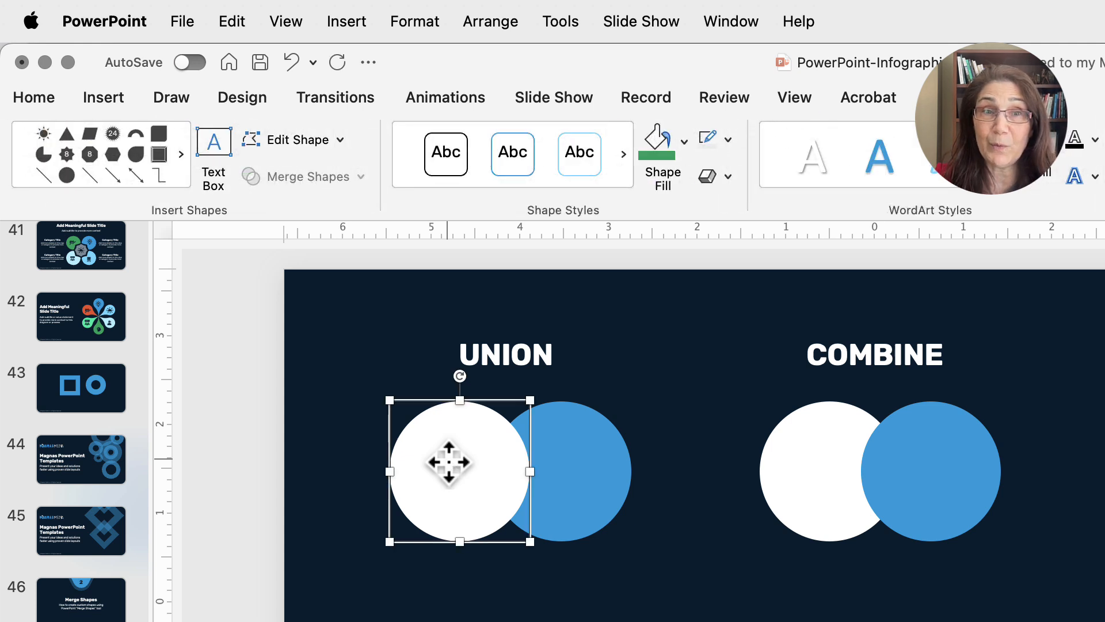
shift+click(604, 469)
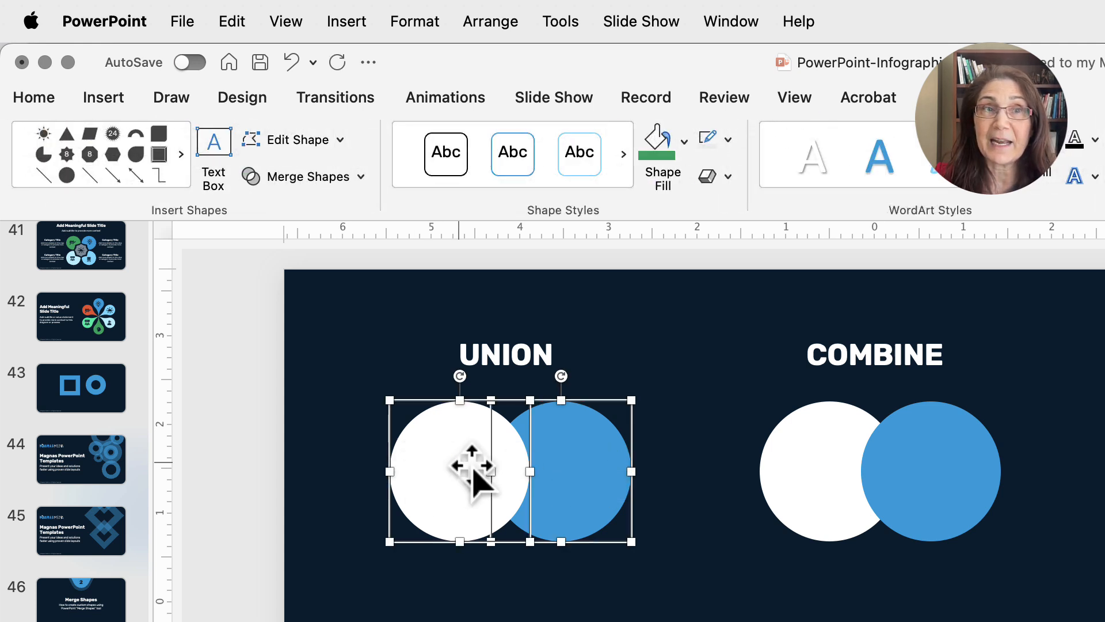
click(352, 177)
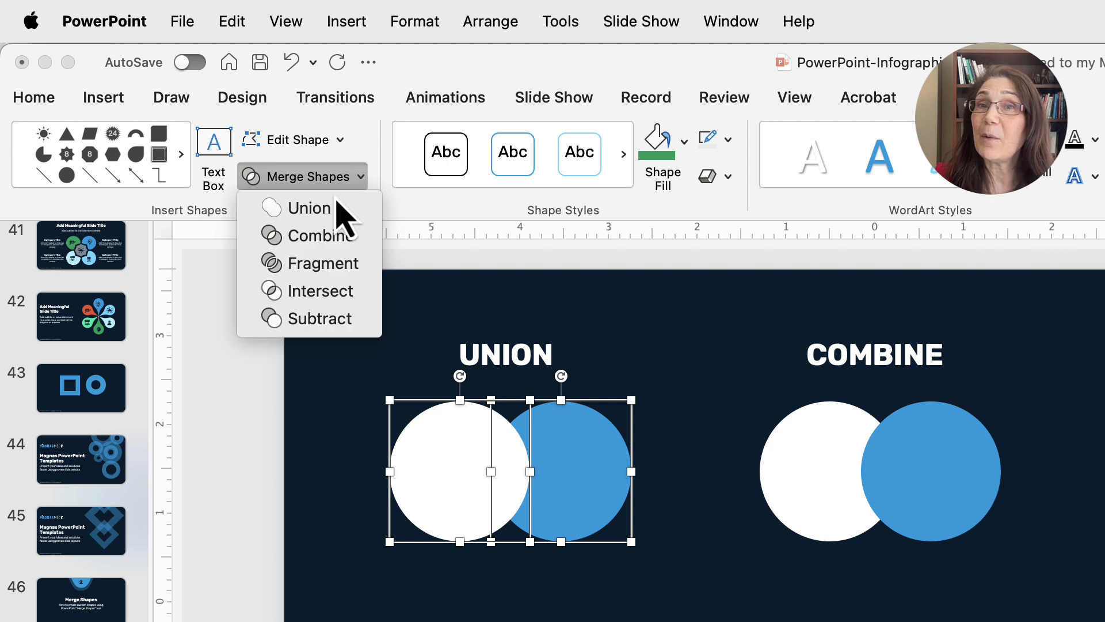
click(337, 206)
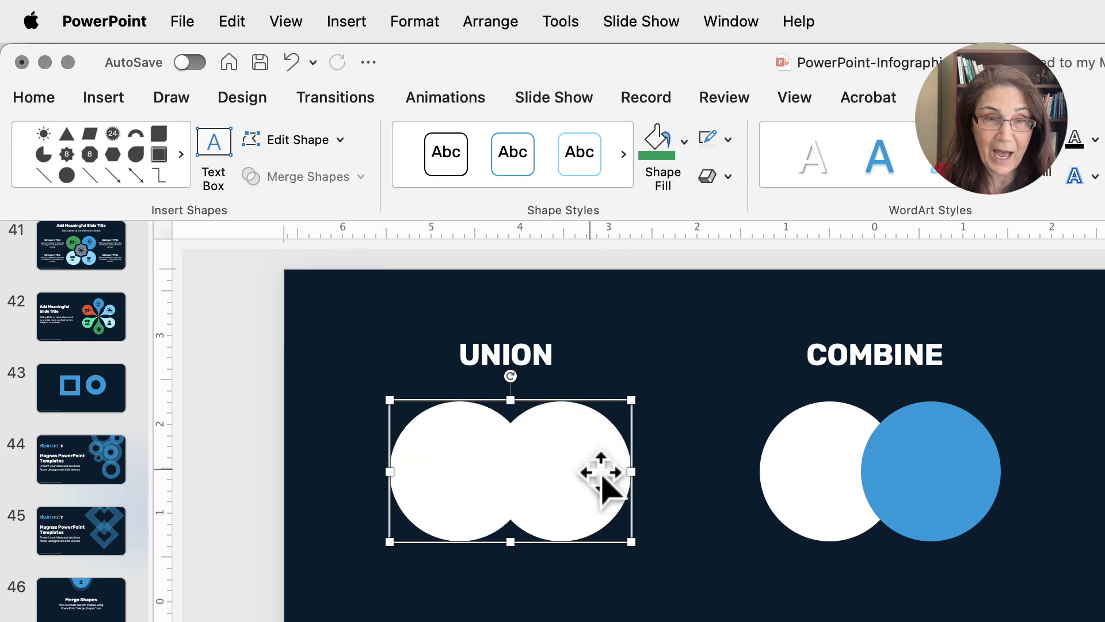
click(717, 567)
key(super+z)
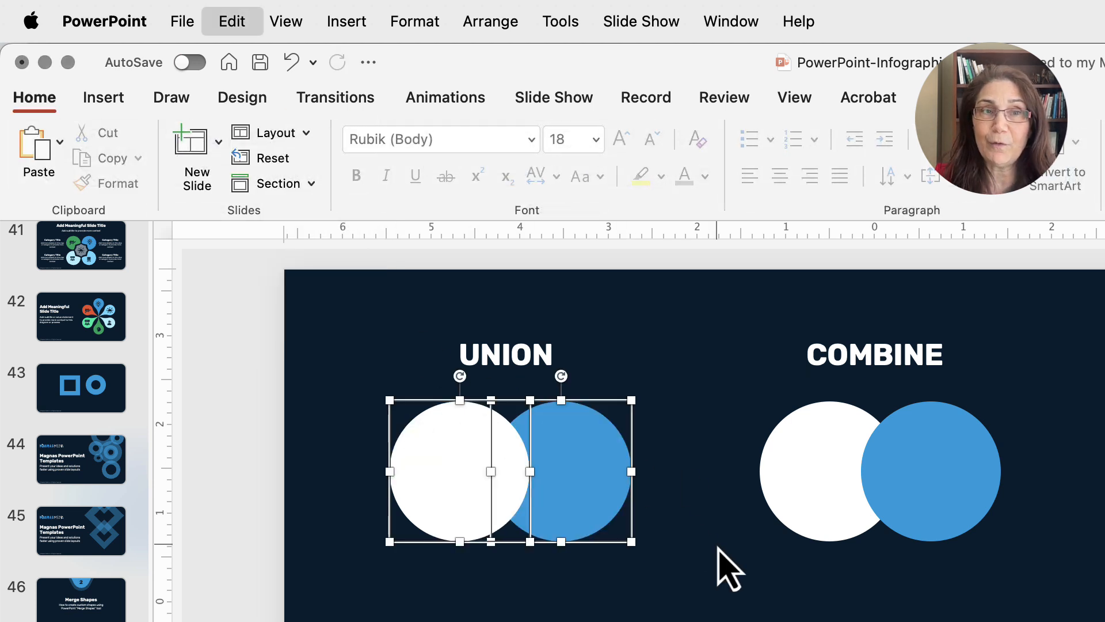
- Merge the UNION circles with Union, selecting the blue circle first, and undo the merge
click(661, 523)
click(594, 469)
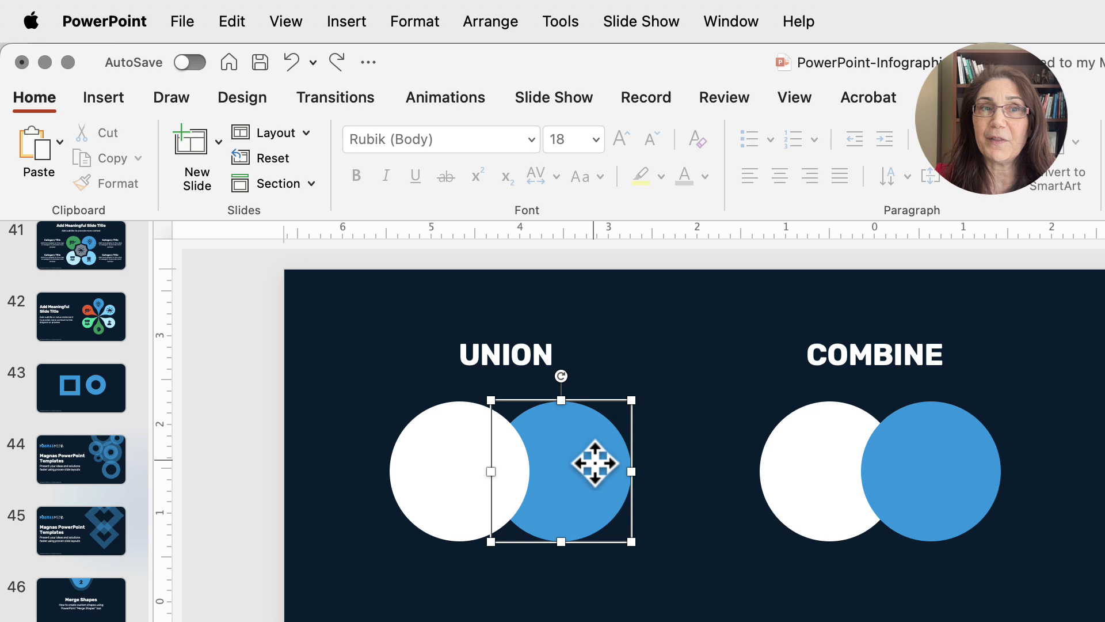
shift+click(455, 475)
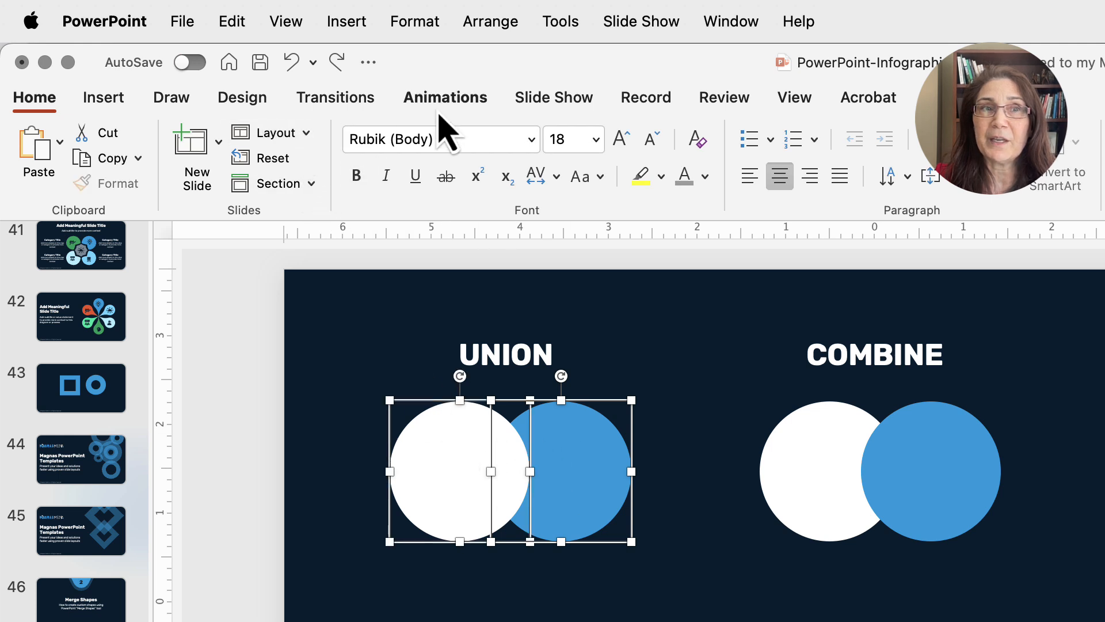
click(977, 97)
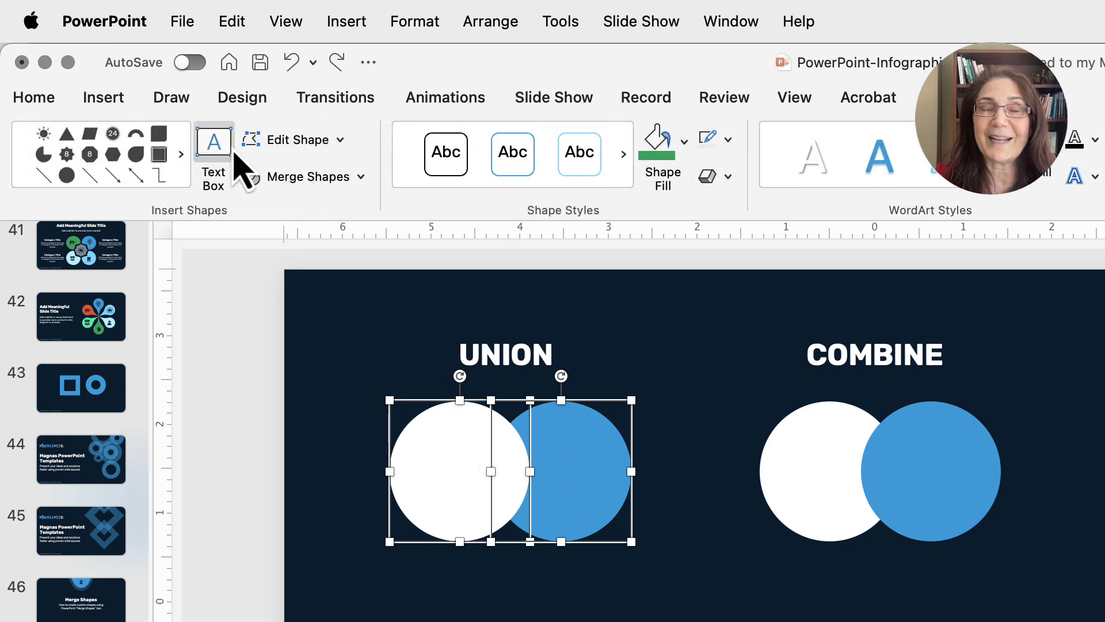
click(349, 179)
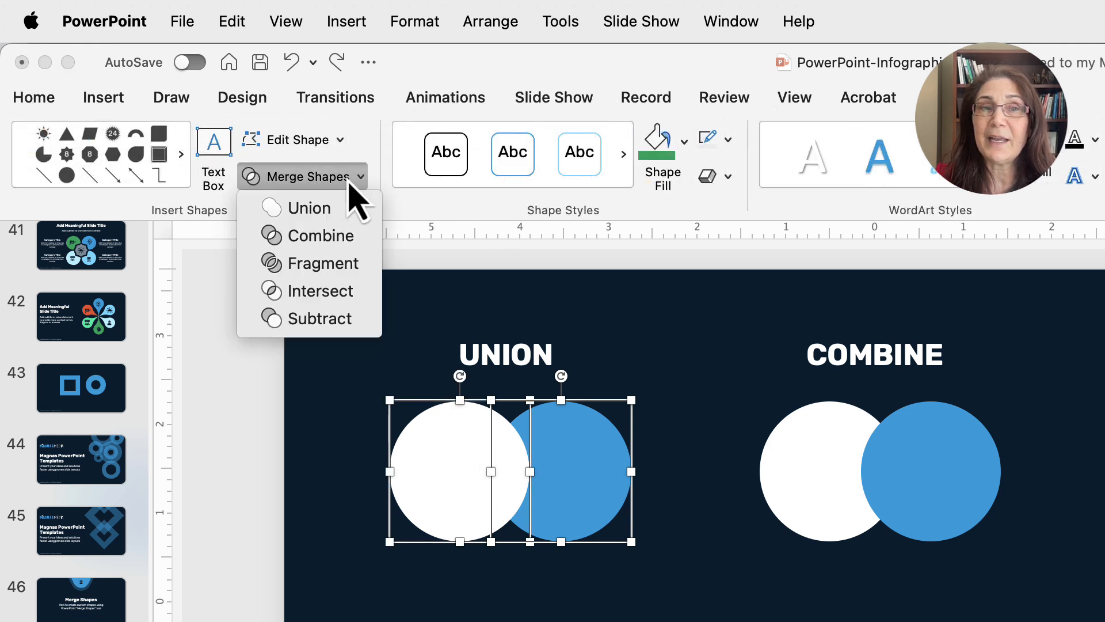
click(330, 219)
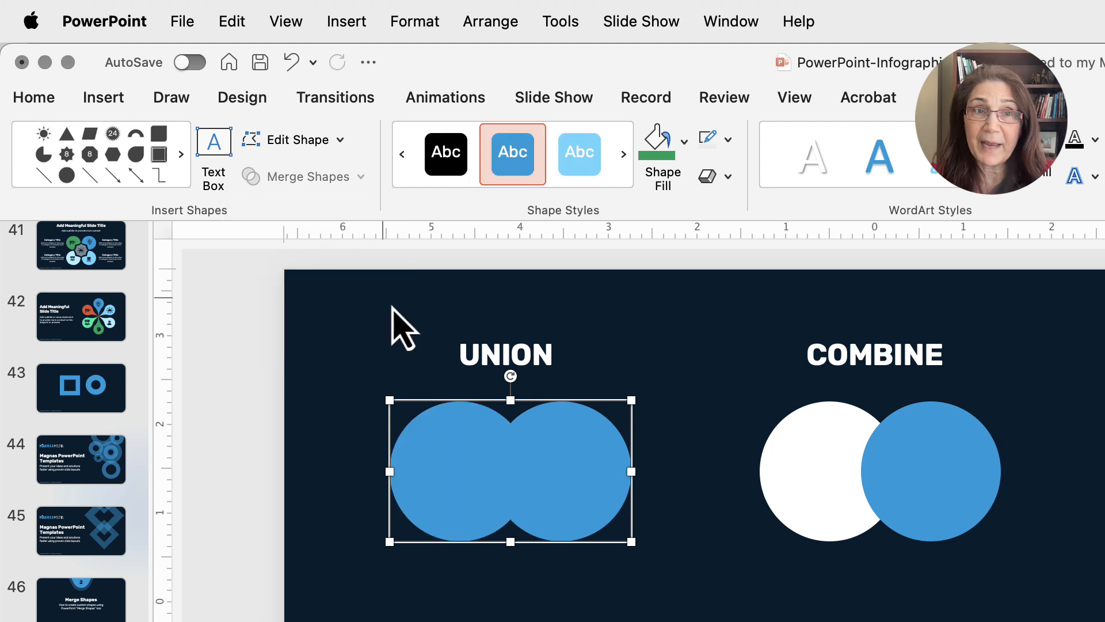
click(696, 400)
key(super+z)
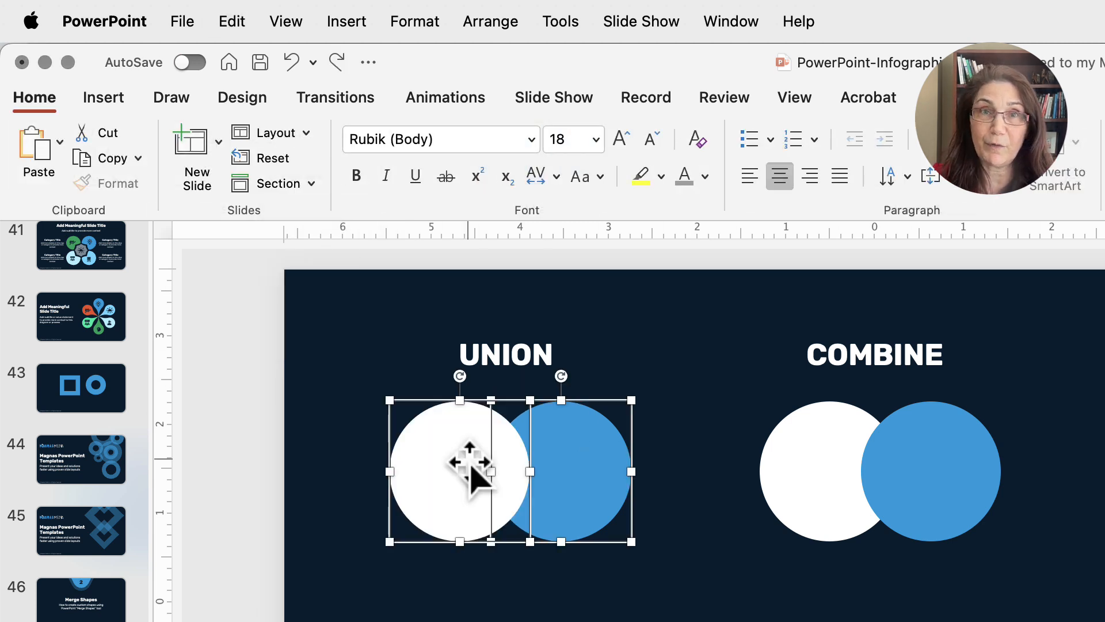
- Merge the UNION circles with Union after selecting both at once with a selection box, and undo the merge
click(353, 468)
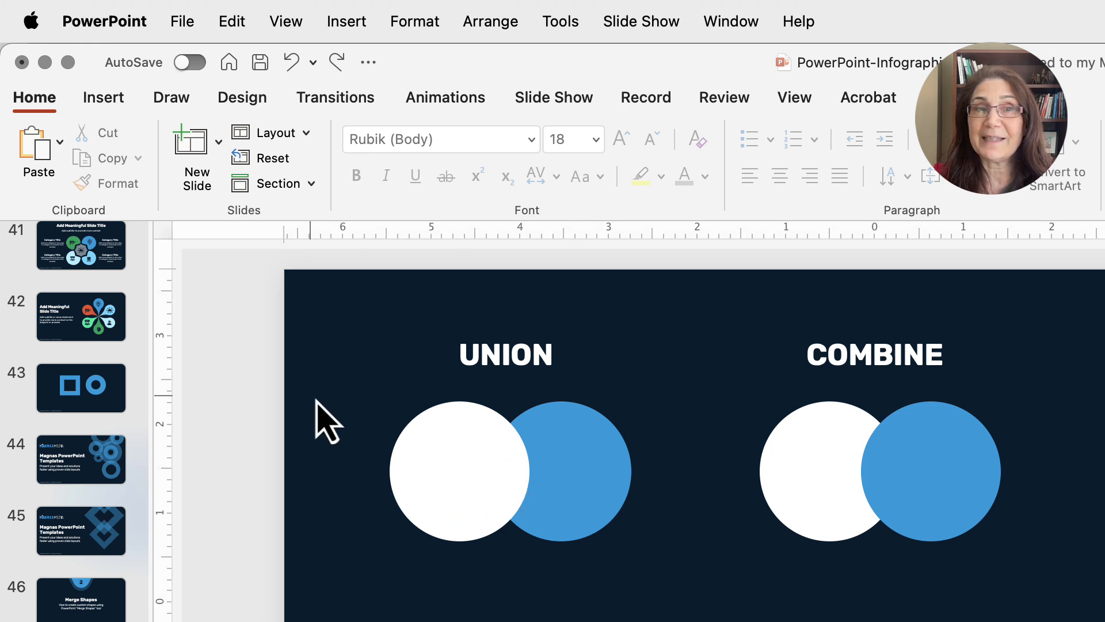
drag(311, 397, 679, 571)
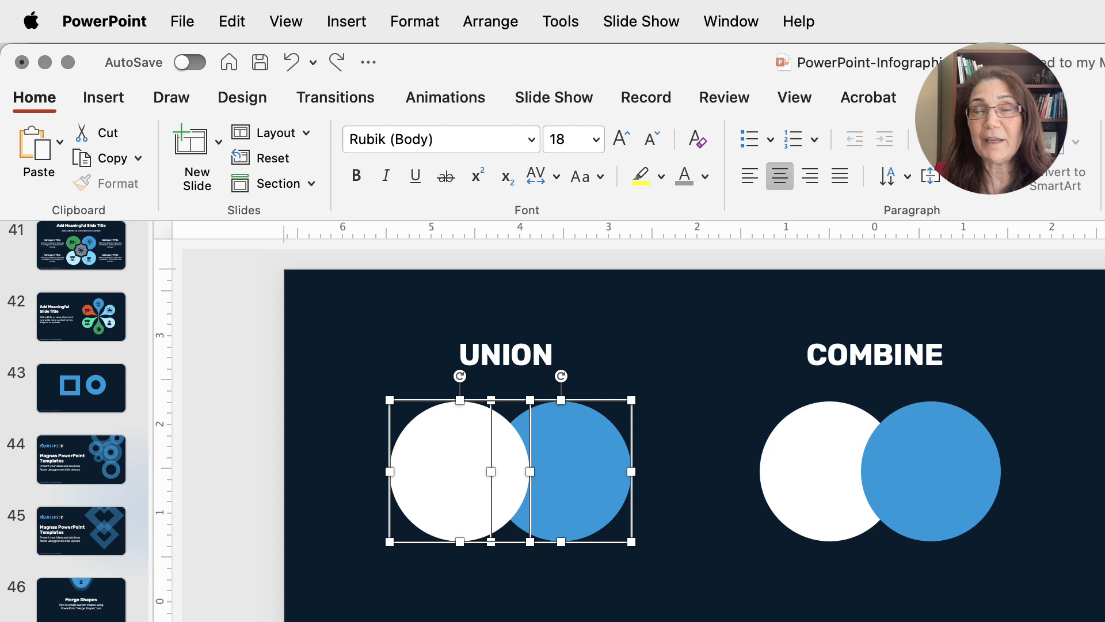
click(969, 97)
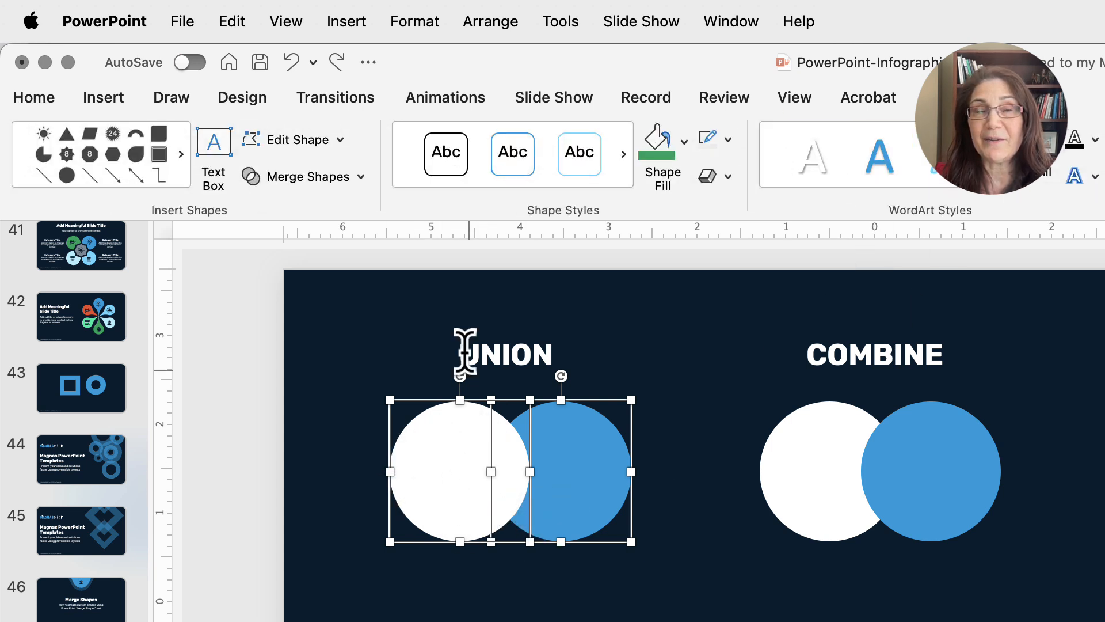
click(360, 176)
click(334, 214)
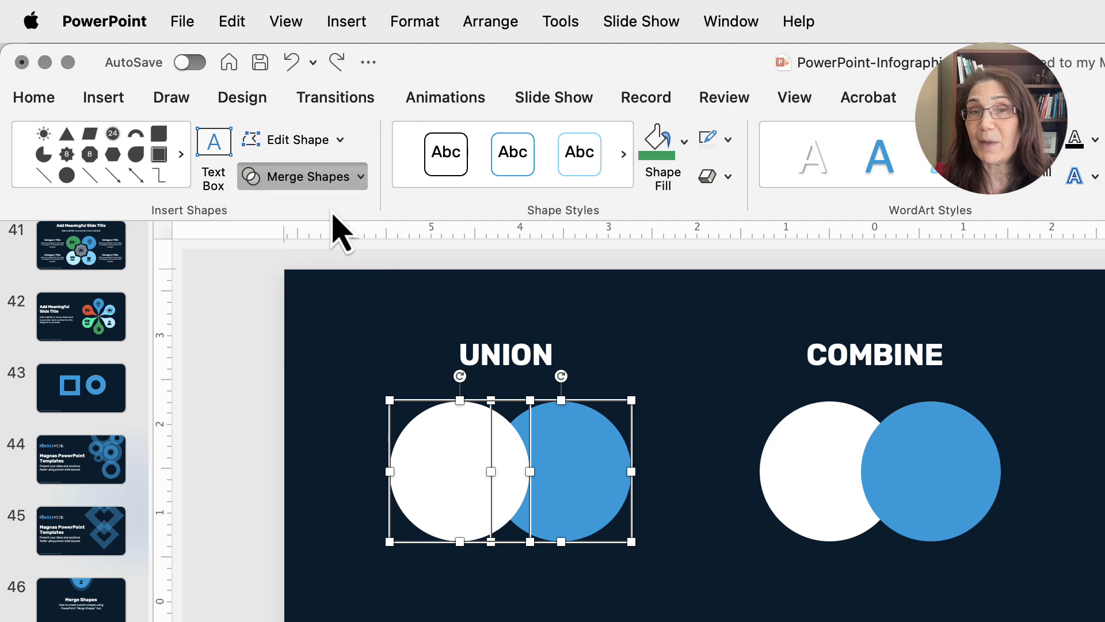
key(super+z)
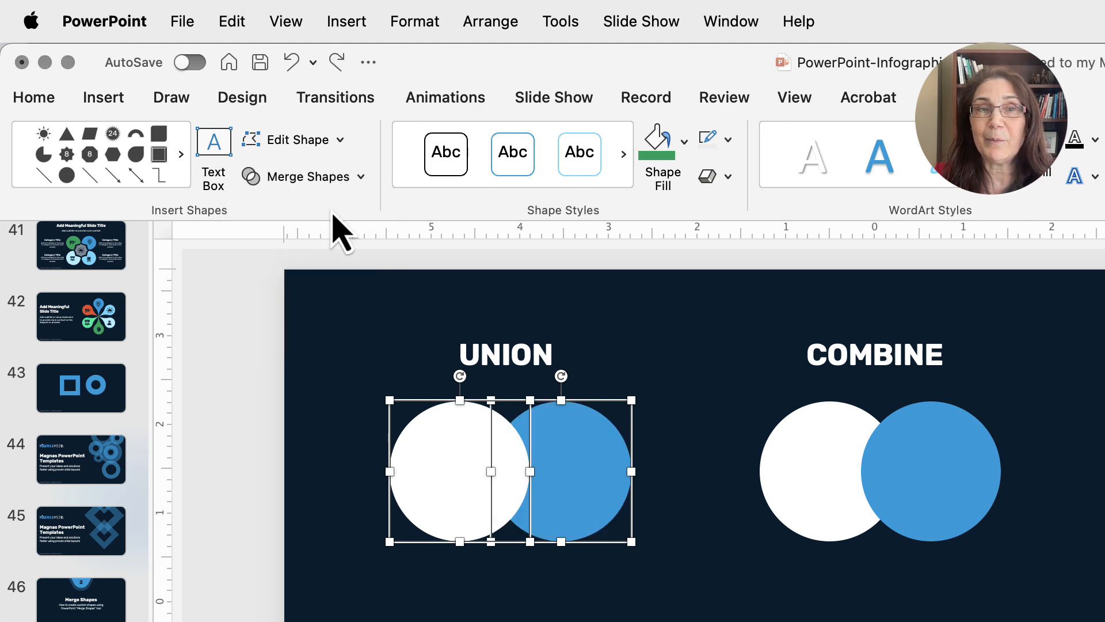
- Bring the blue circle under UNION to the front of the white circle
click(691, 363)
click(585, 457)
right_click(587, 461)
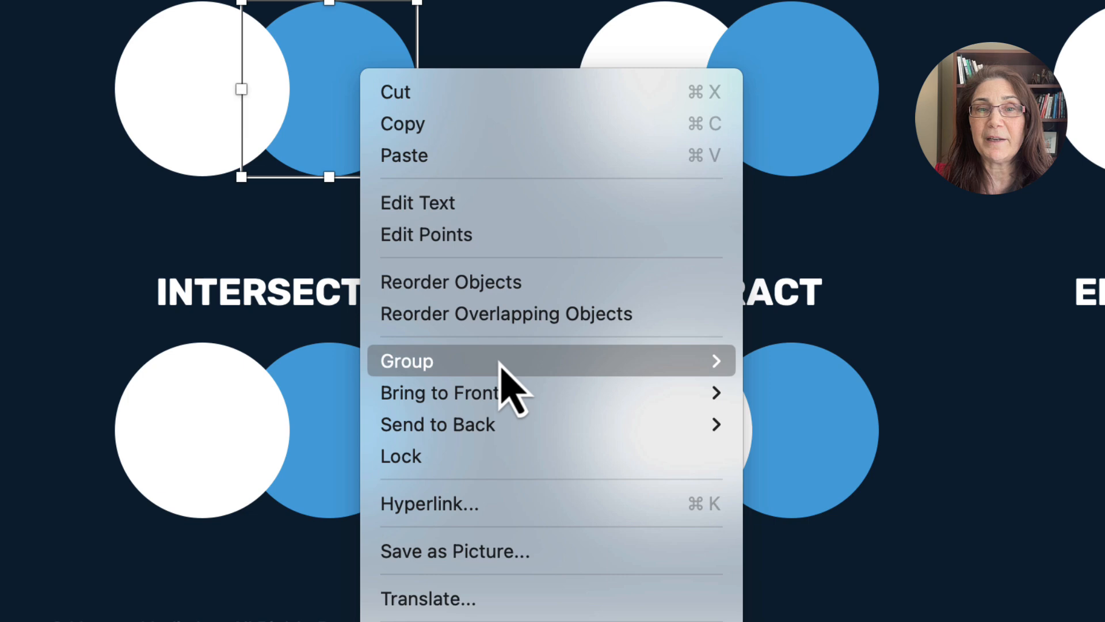
mouse_move(476, 399)
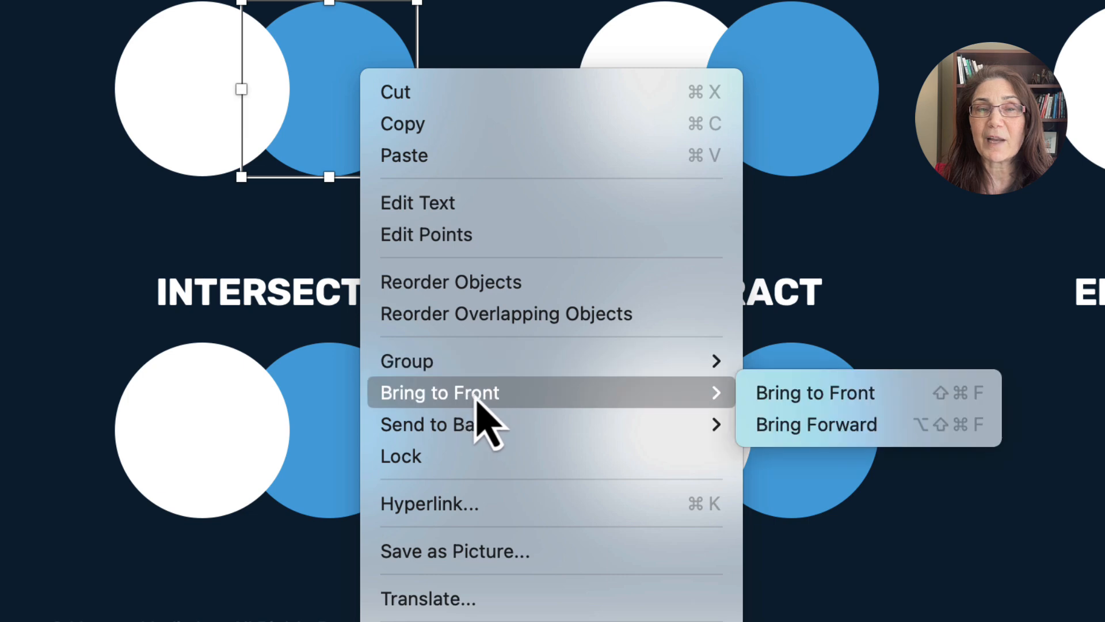
click(775, 397)
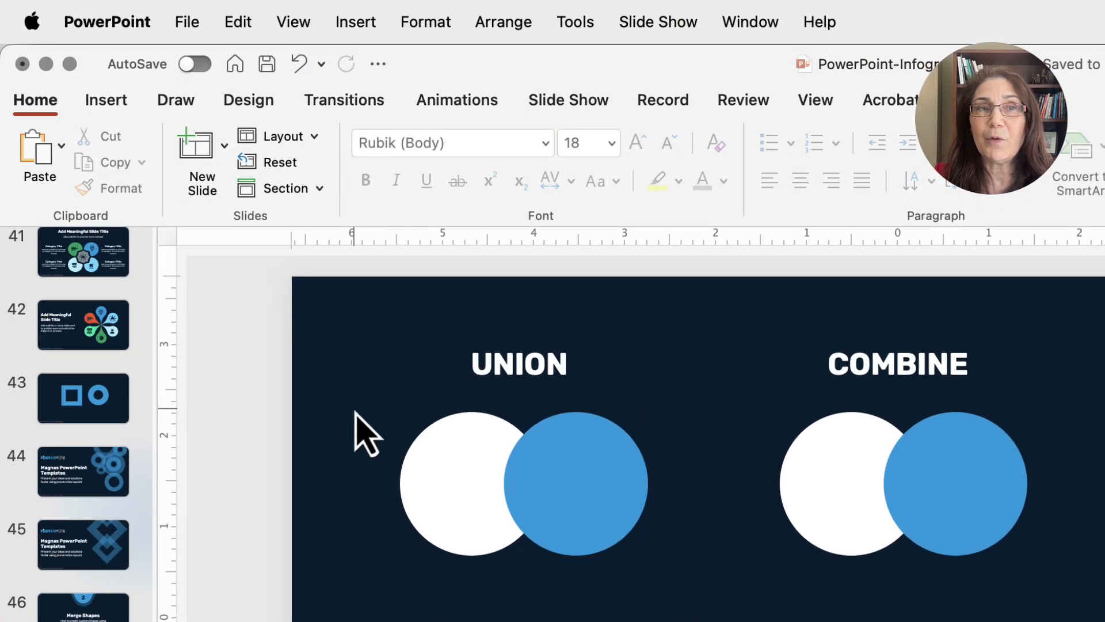
- Merge the restacked UNION circles with Union, blue circle in front, and undo the merge
drag(334, 391, 687, 578)
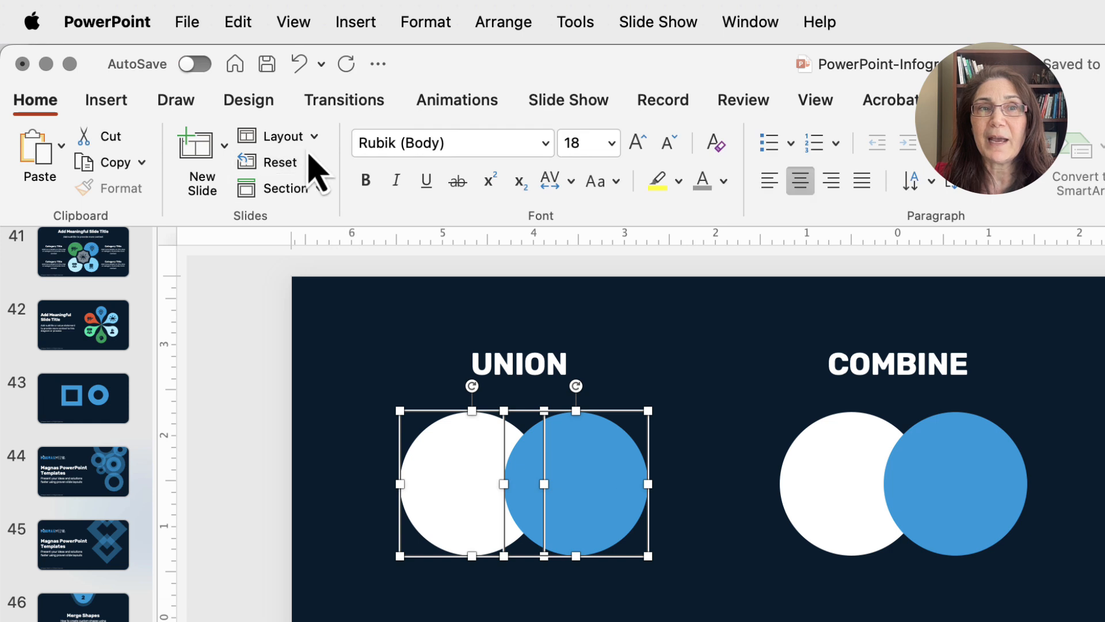
click(991, 100)
click(356, 166)
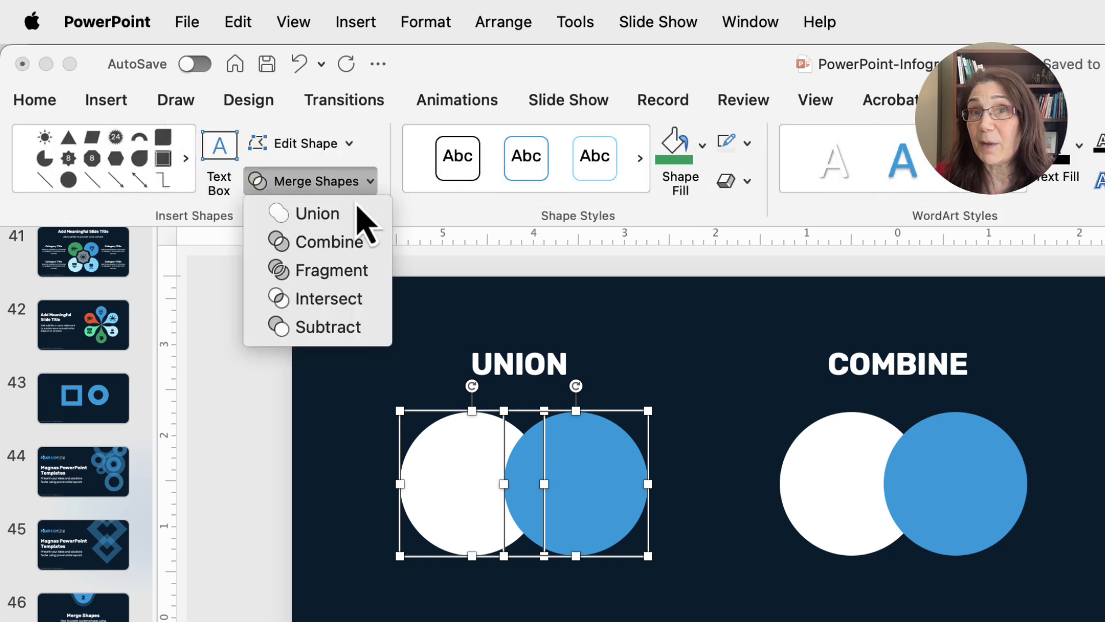
click(356, 220)
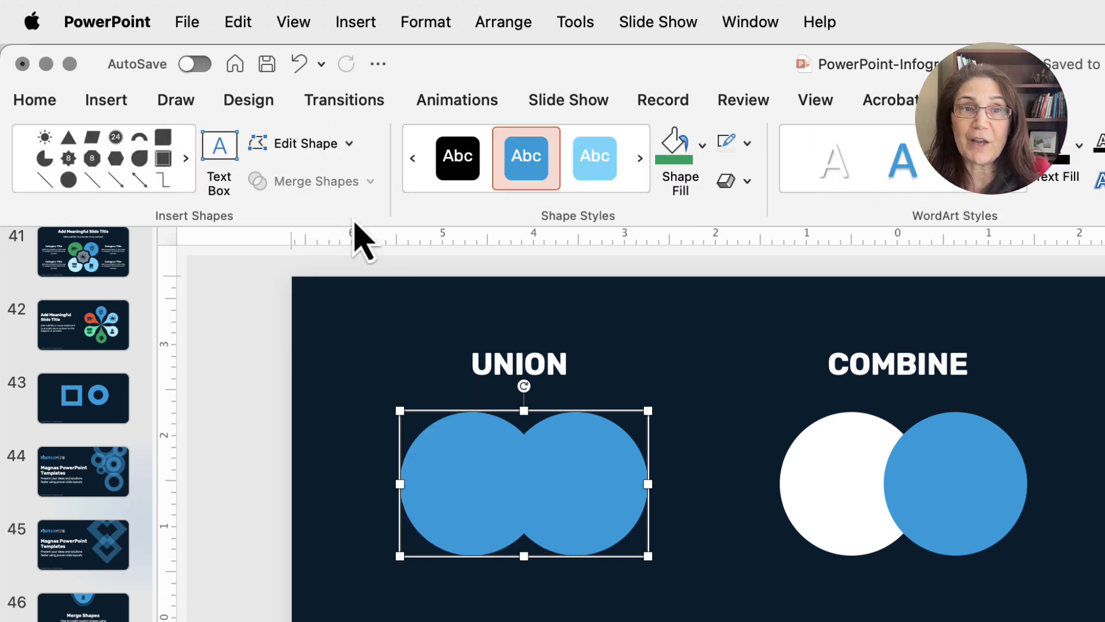
key(super+z)
- Select both UNION circles together with a selection box and merge them into one blue shape with Union
click(461, 489)
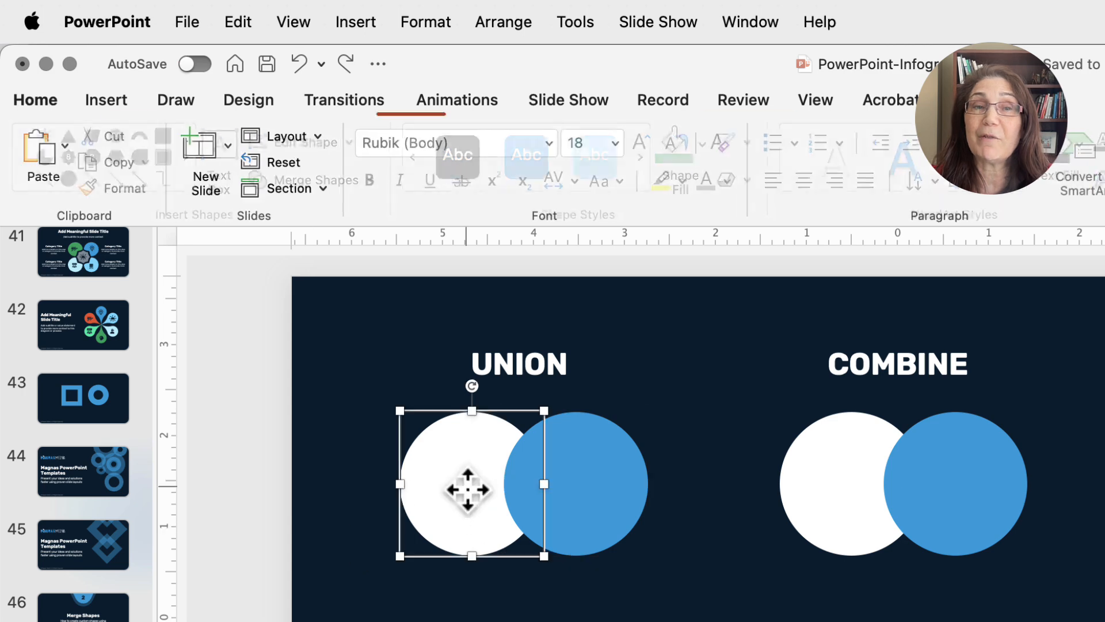
click(582, 493)
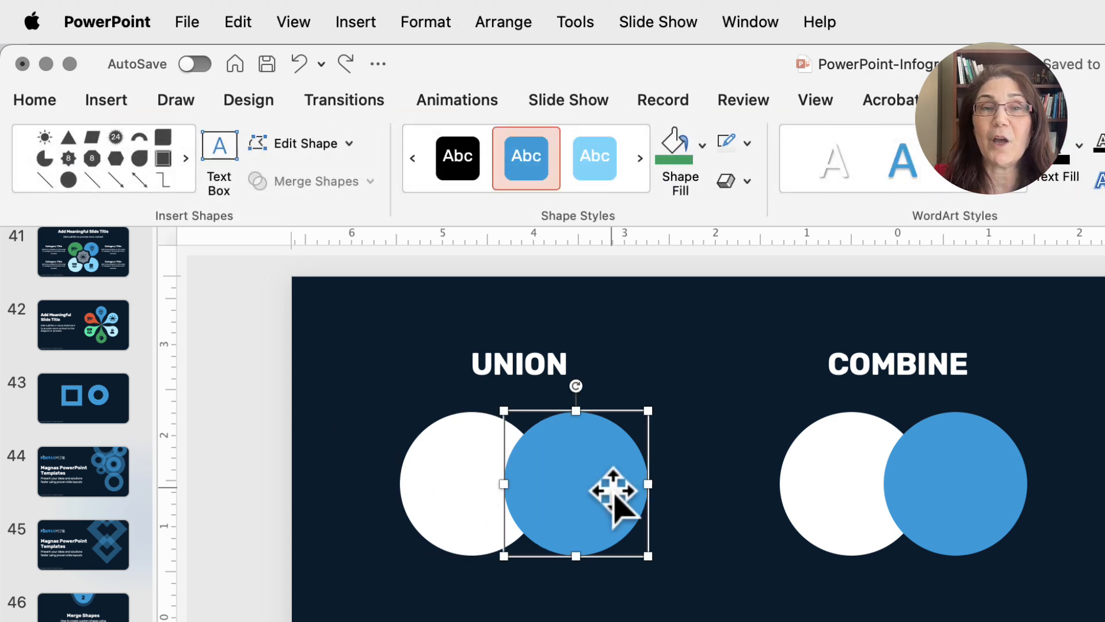
click(742, 593)
drag(337, 401, 770, 590)
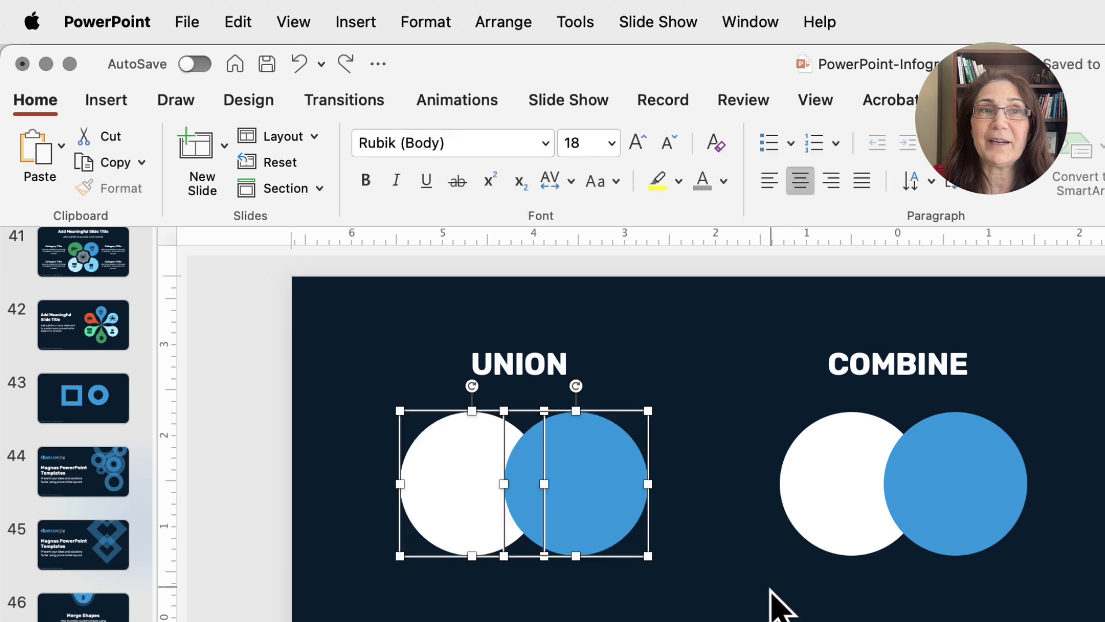
click(967, 99)
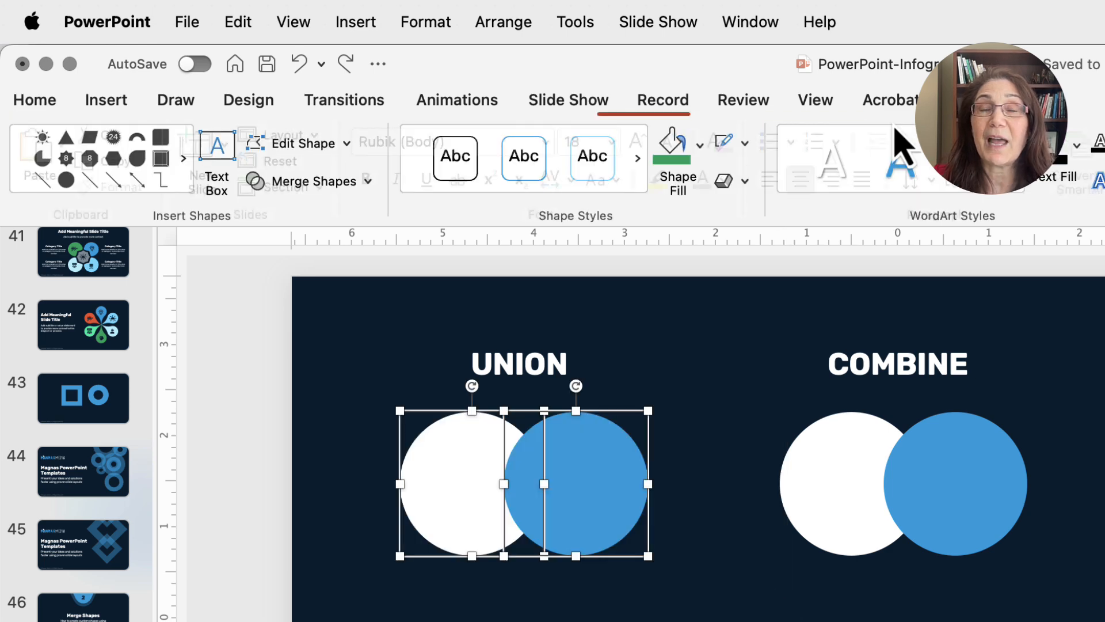
click(322, 182)
click(330, 217)
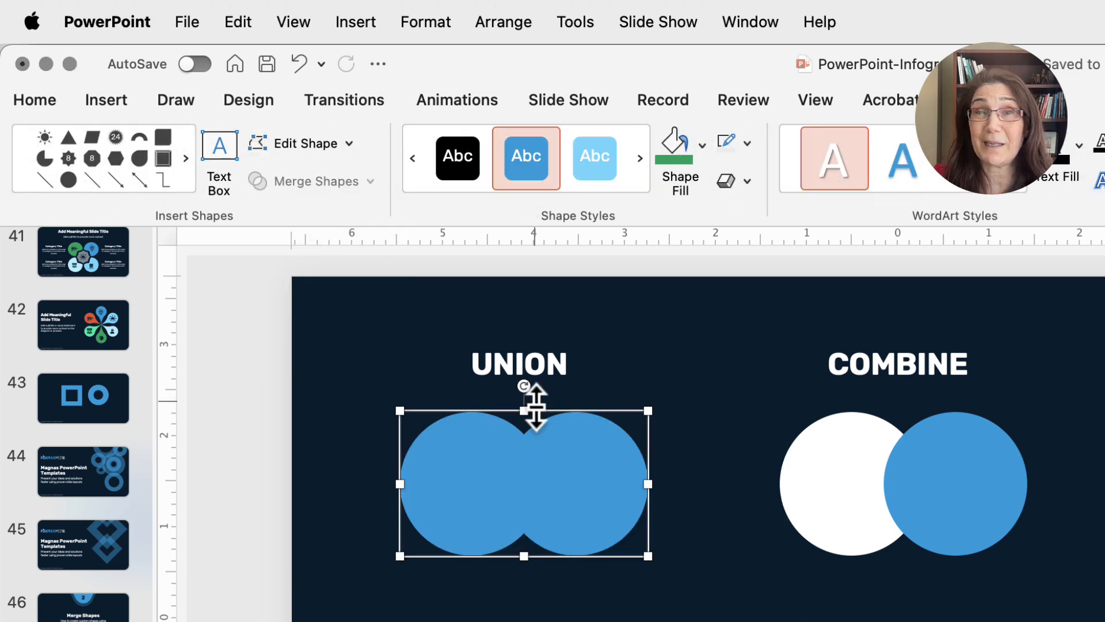
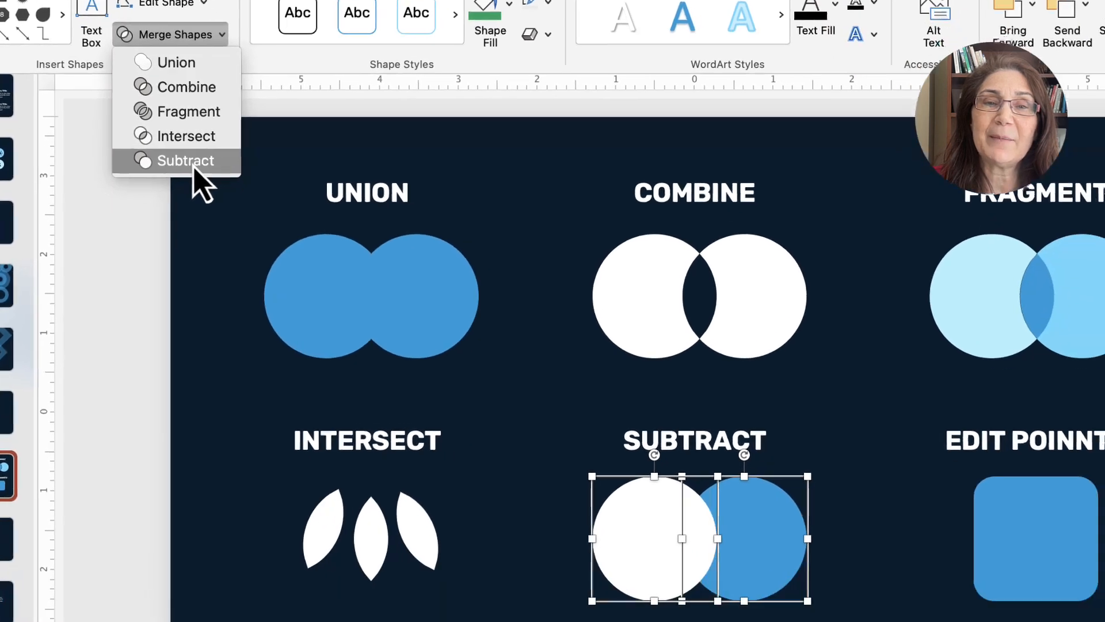
- Subtract the blue circle from the white circle under SUBTRACT and undo the merge
click(293, 286)
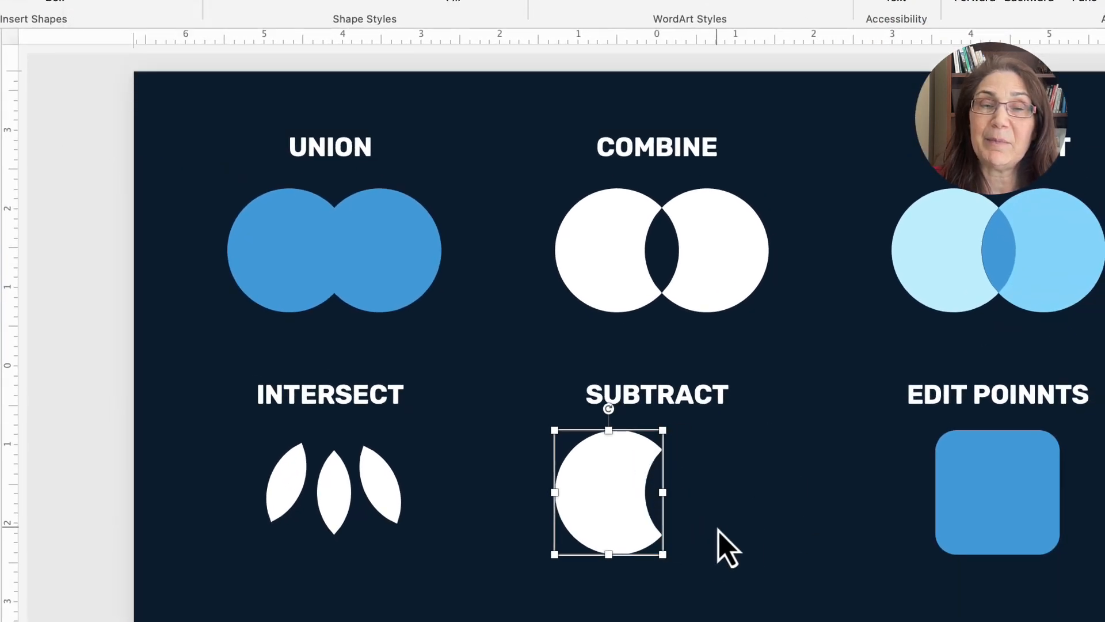
click(759, 518)
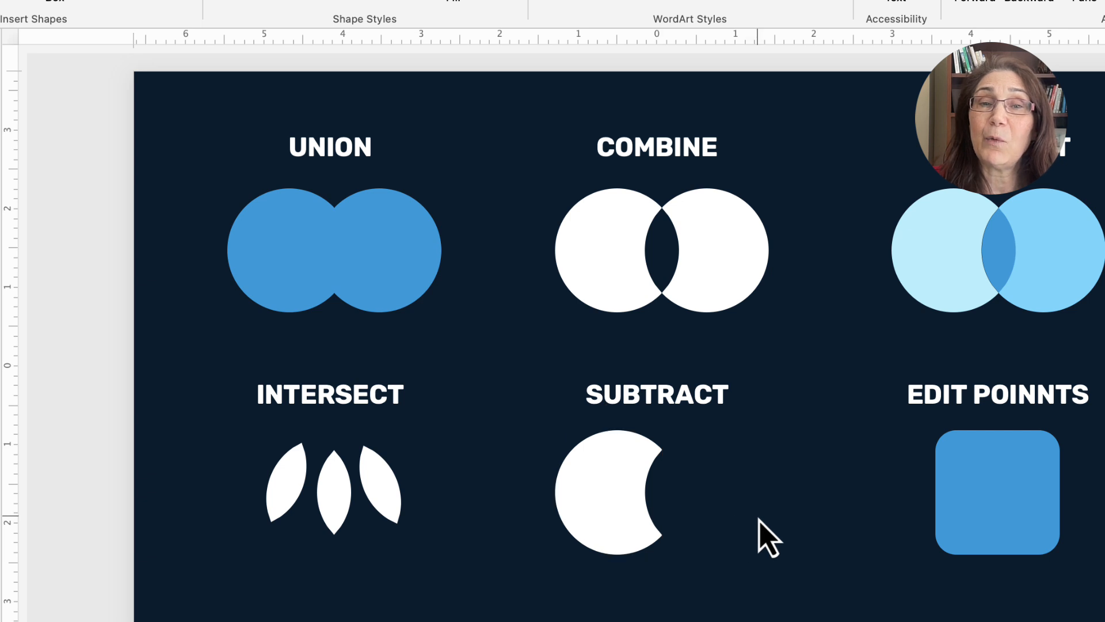
key(super+z)
click(814, 526)
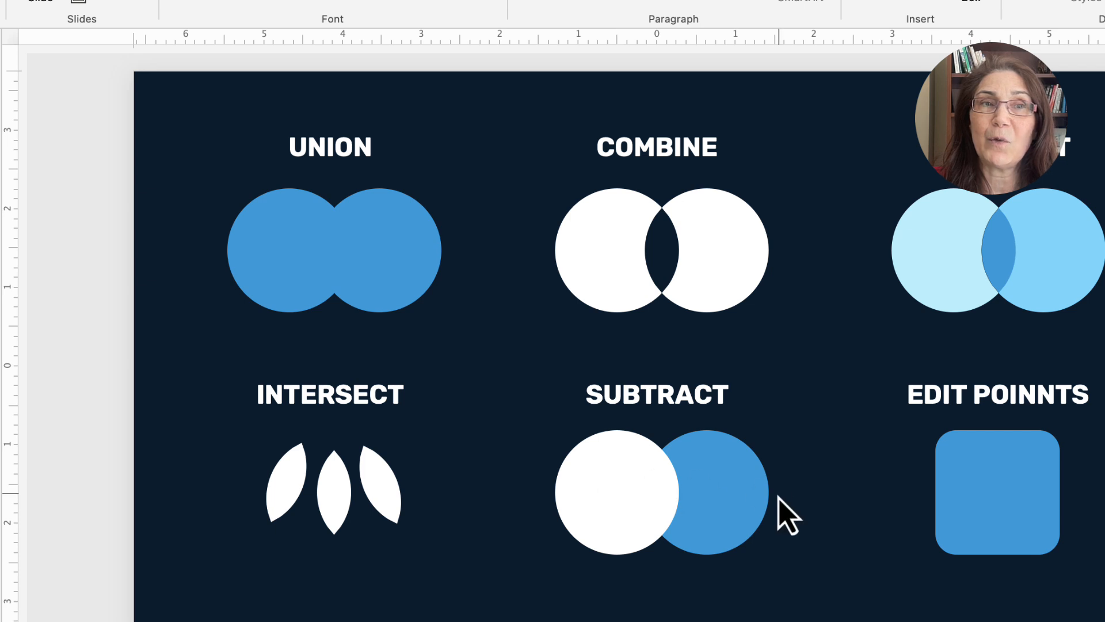
- Subtract the white circle from the blue one under SUBTRACT, selecting the blue circle first, and undo the merge
click(735, 489)
shift+click(610, 495)
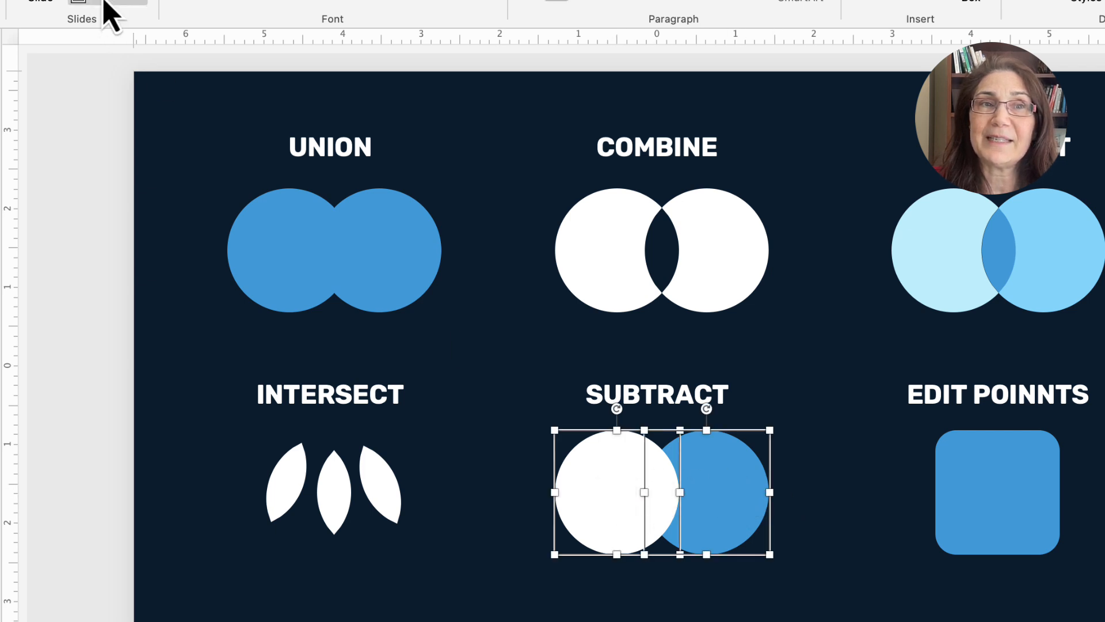
click(628, 0)
click(119, 2)
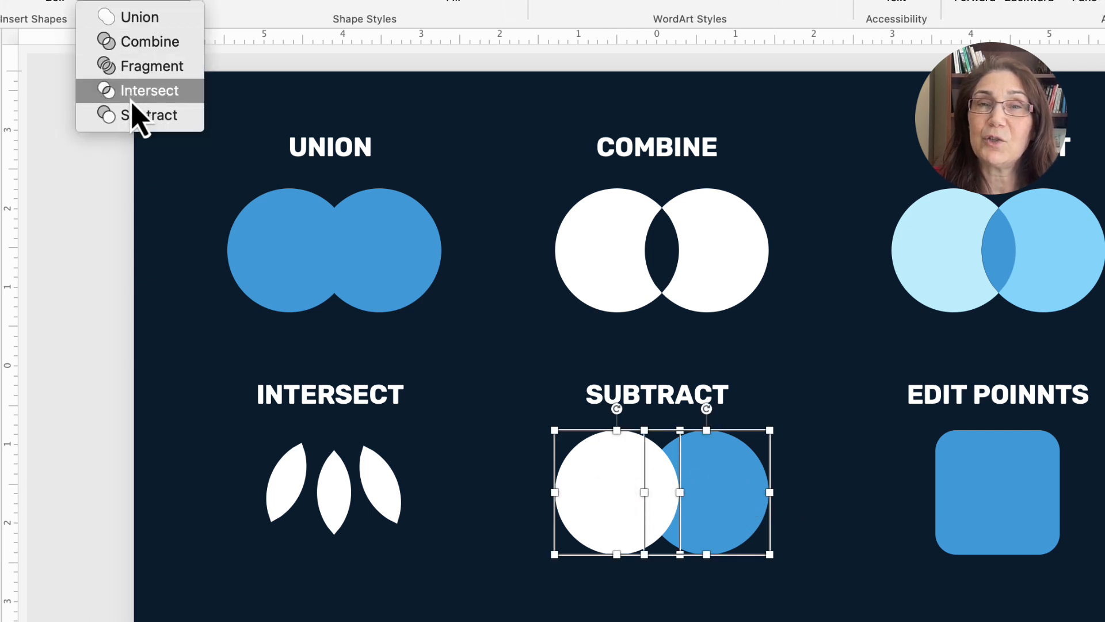
click(138, 118)
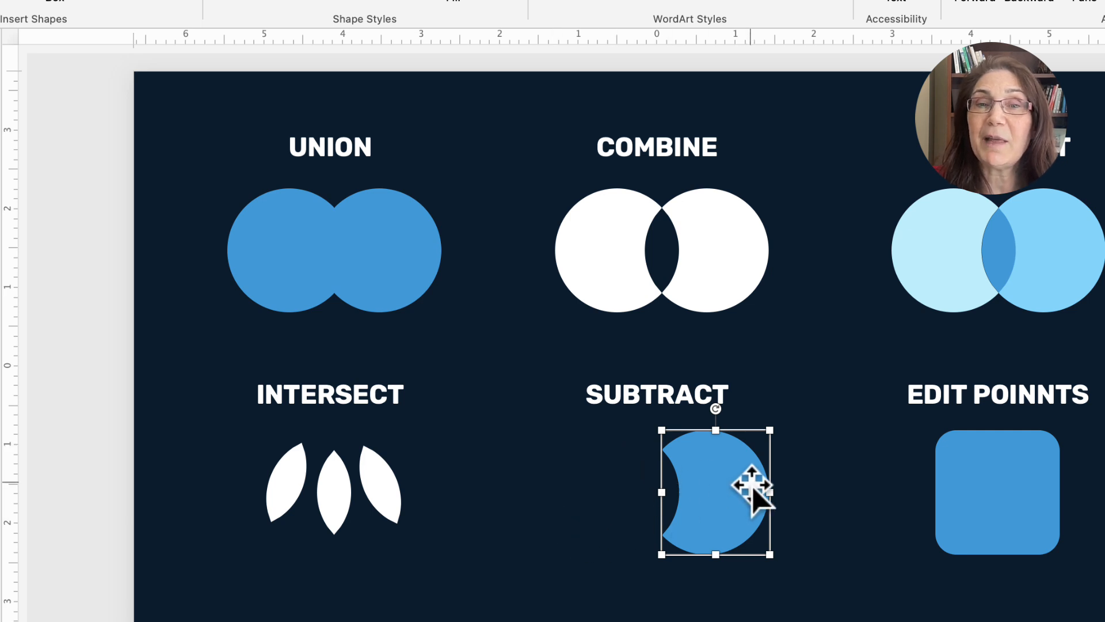
key(super+z)
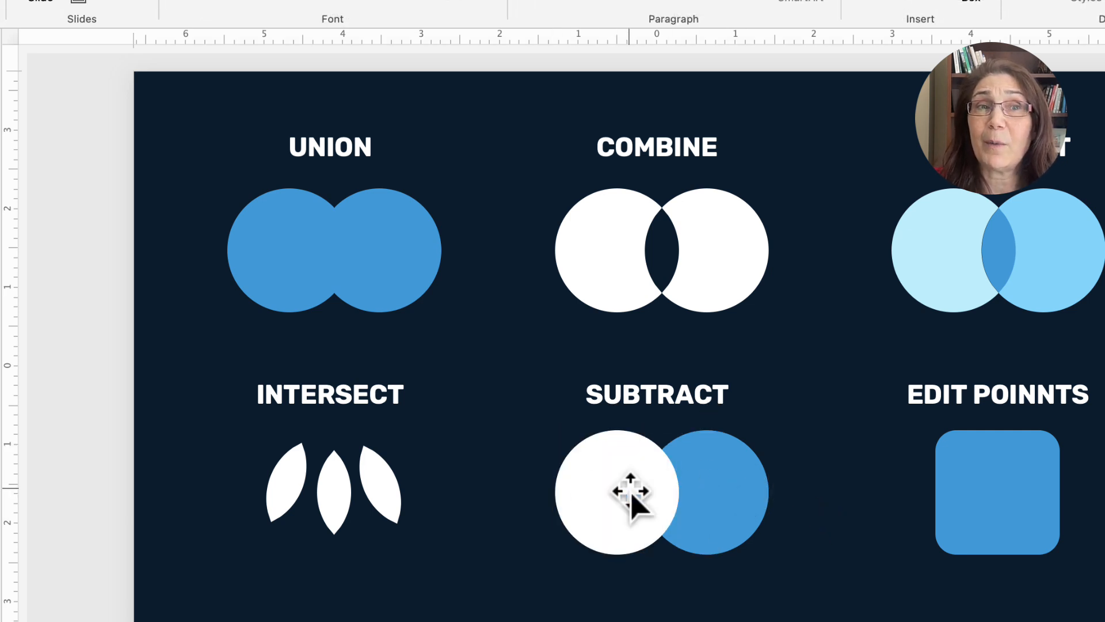
- Subtract the blue circle from the white circle under SUBTRACT, selecting the white circle first, and deselect the crescent
click(639, 492)
shift+click(754, 497)
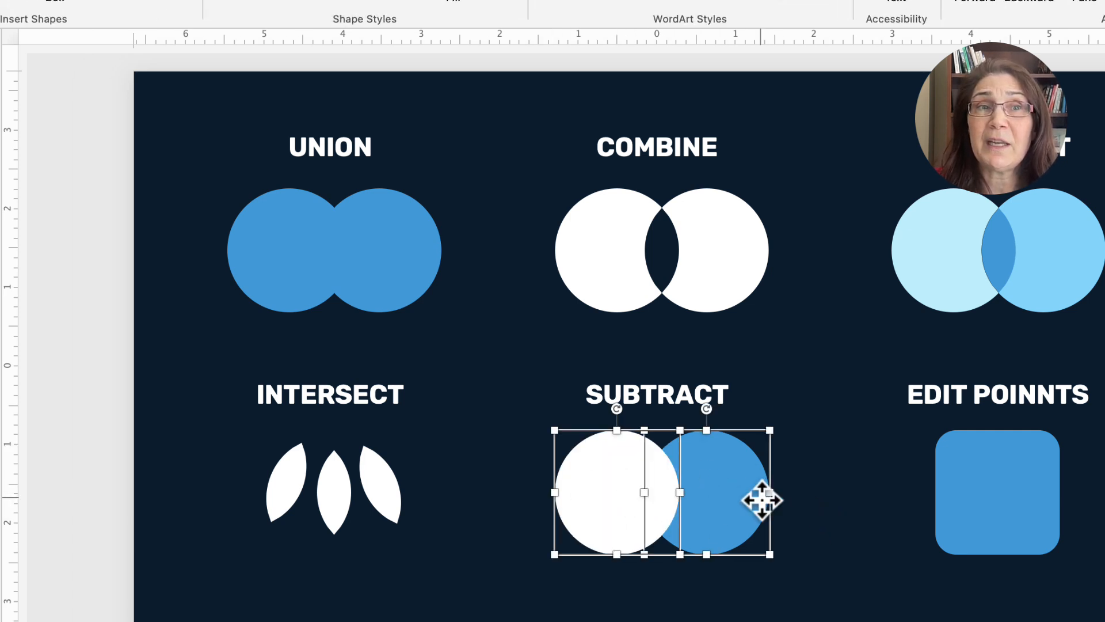
click(164, 7)
click(150, 116)
click(802, 439)
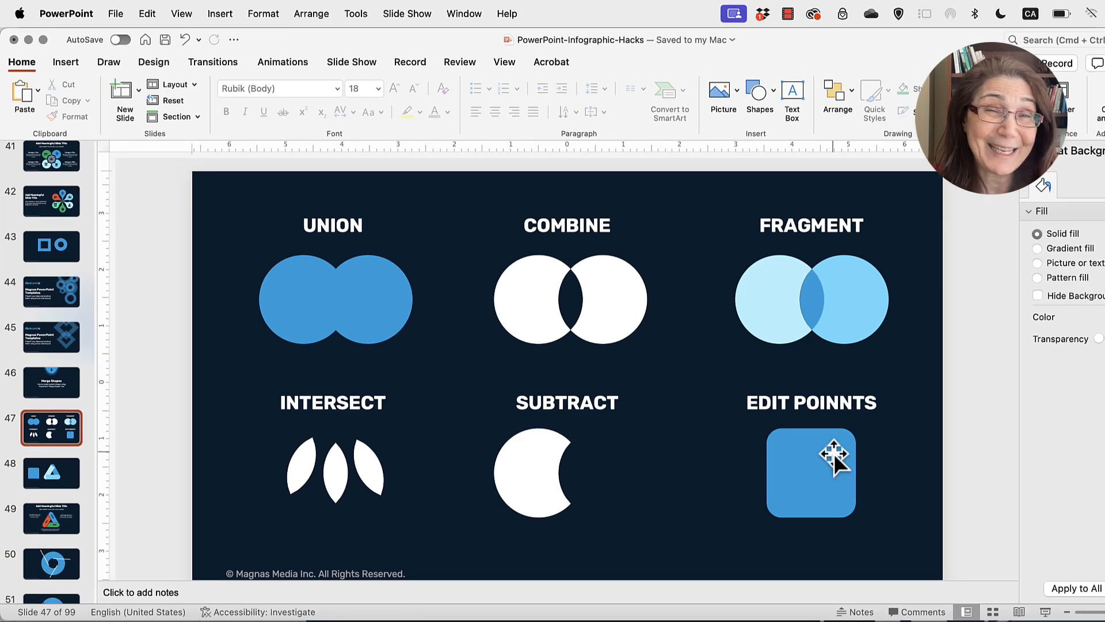
- Select the rounded square under EDIT POINNTS, and open slide 48 with the triangle made of three bars
click(832, 454)
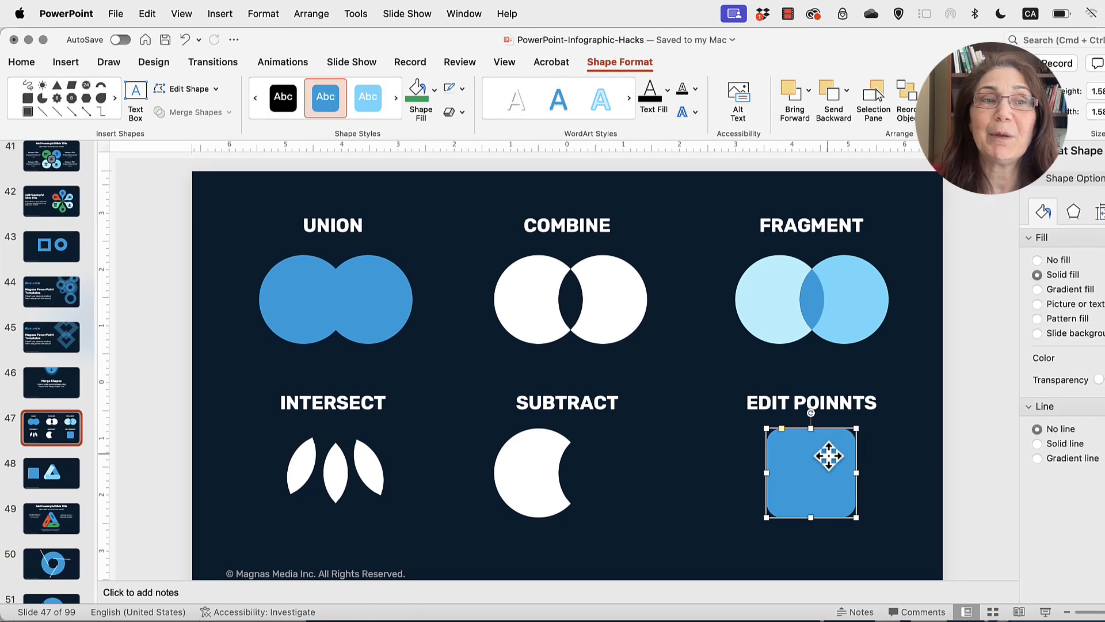
scroll(51, 405, down, 2)
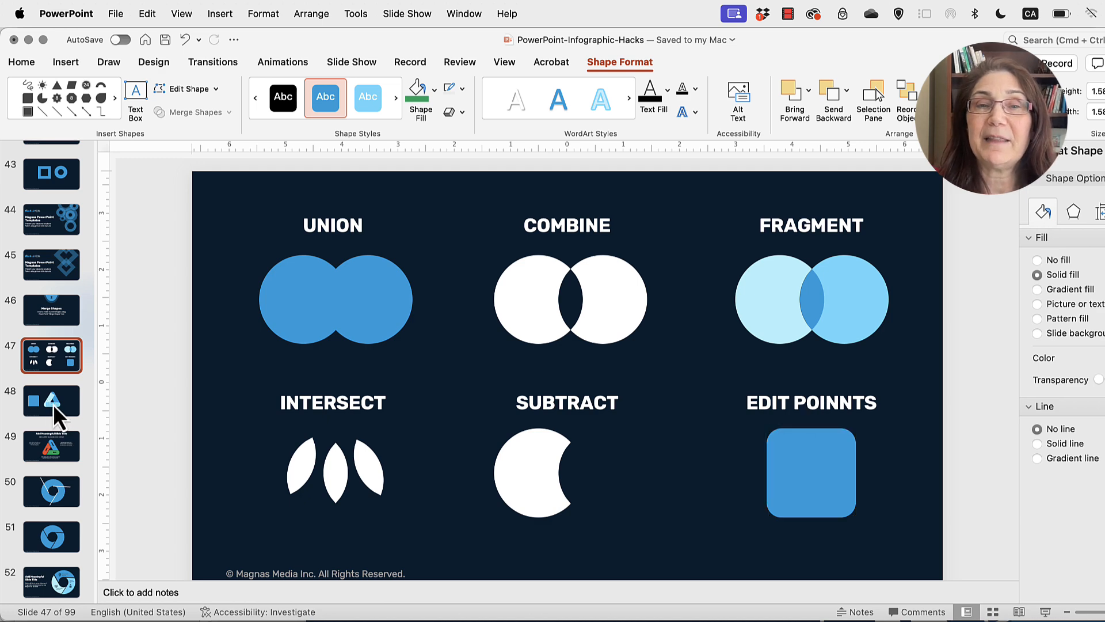
click(53, 404)
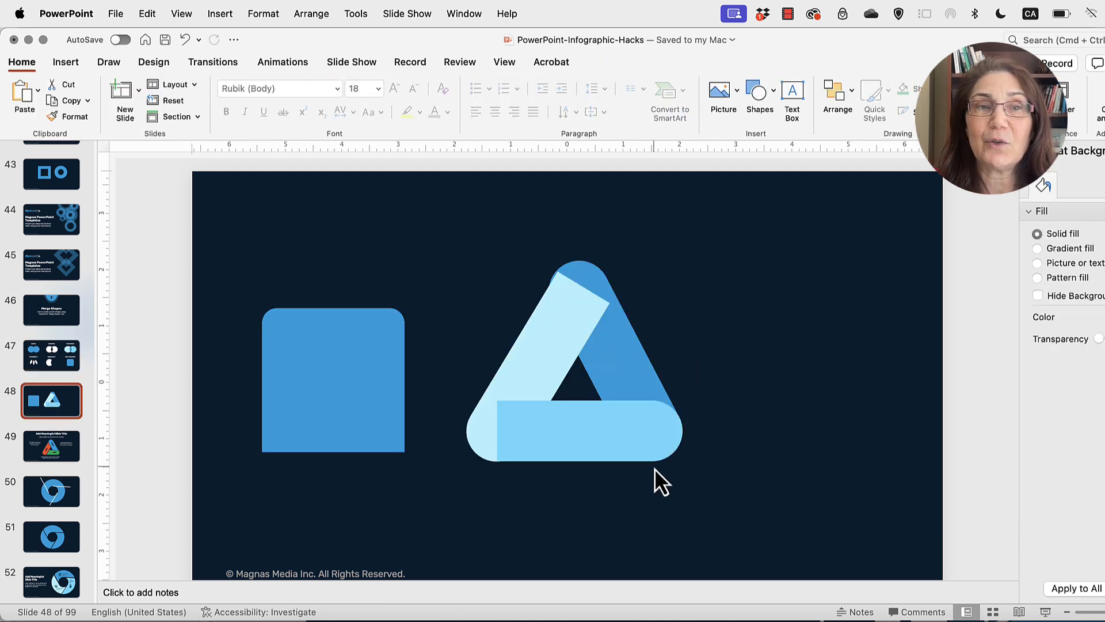
- Narrow the blue square to a bar about 1.01 inches wide, fully round its upper end, and move it slightly up
click(363, 357)
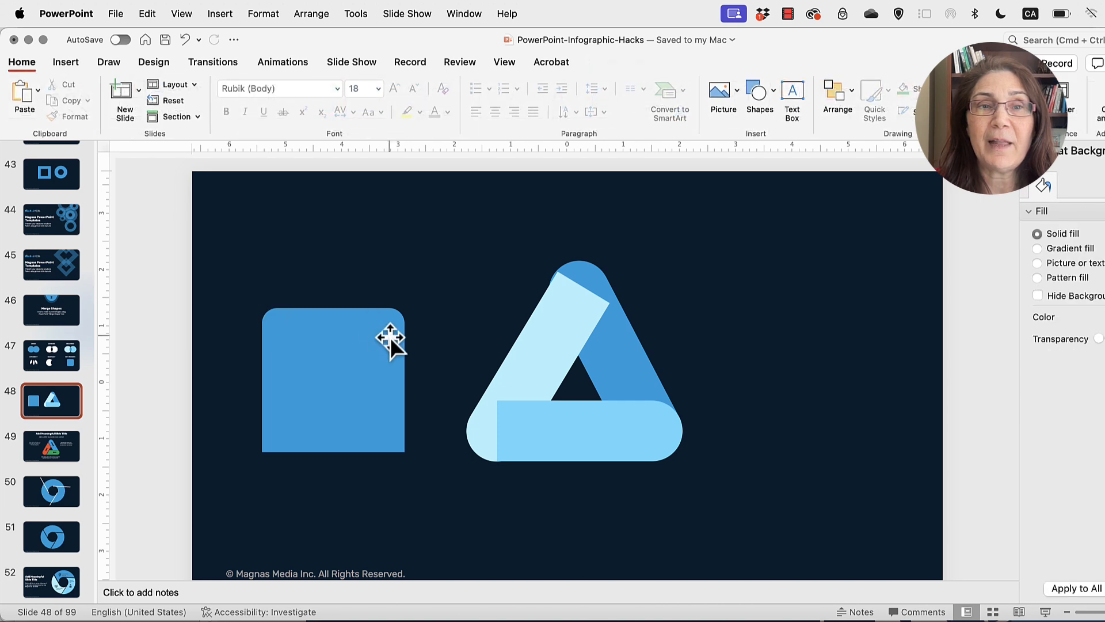
click(361, 370)
drag(405, 377, 319, 379)
drag(312, 308, 262, 311)
drag(287, 357, 352, 314)
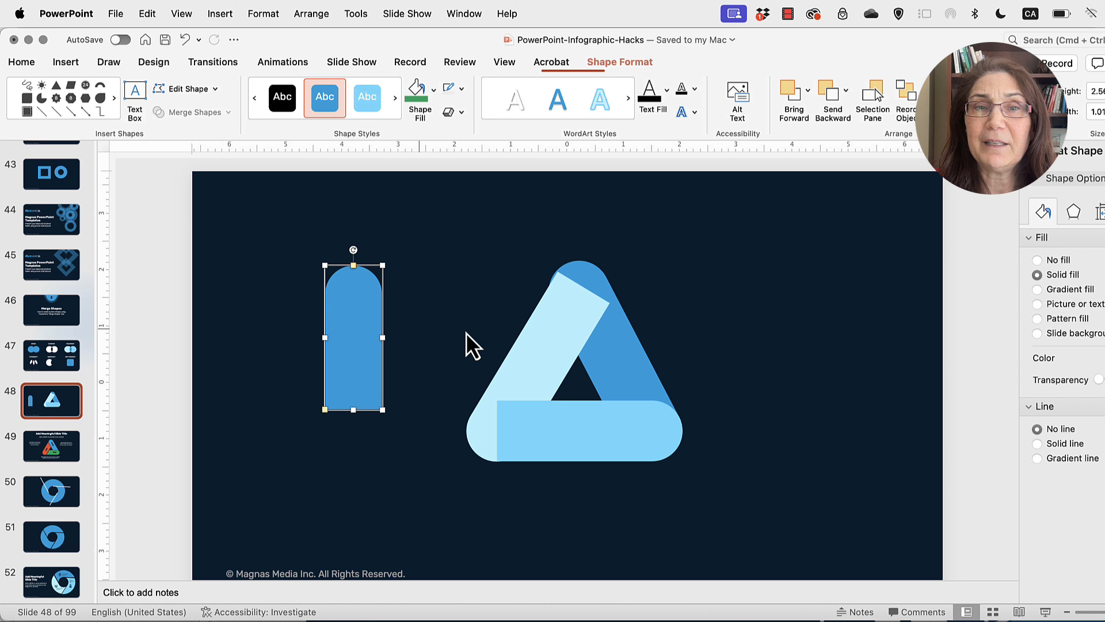
- Select each of the triangle's three bars in turn to examine how it is built
click(568, 309)
click(622, 365)
click(562, 444)
- Rotate the separate blue bar to nearly horizontal with its round end facing right, and place it near the slide's upper-left corner
click(353, 309)
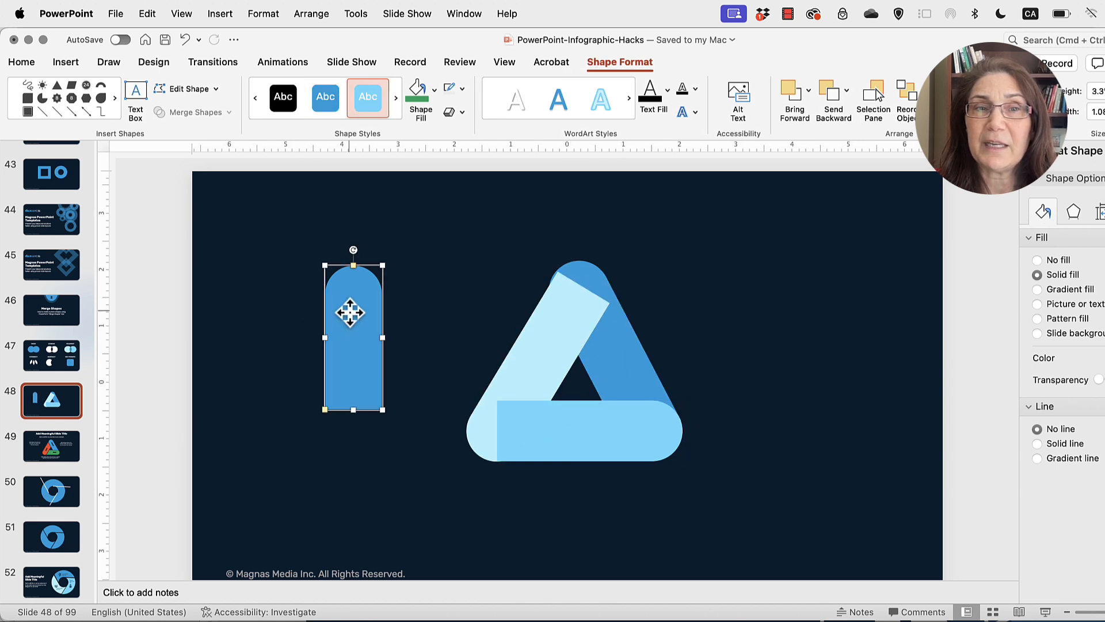
drag(356, 248, 305, 264)
drag(341, 333, 785, 403)
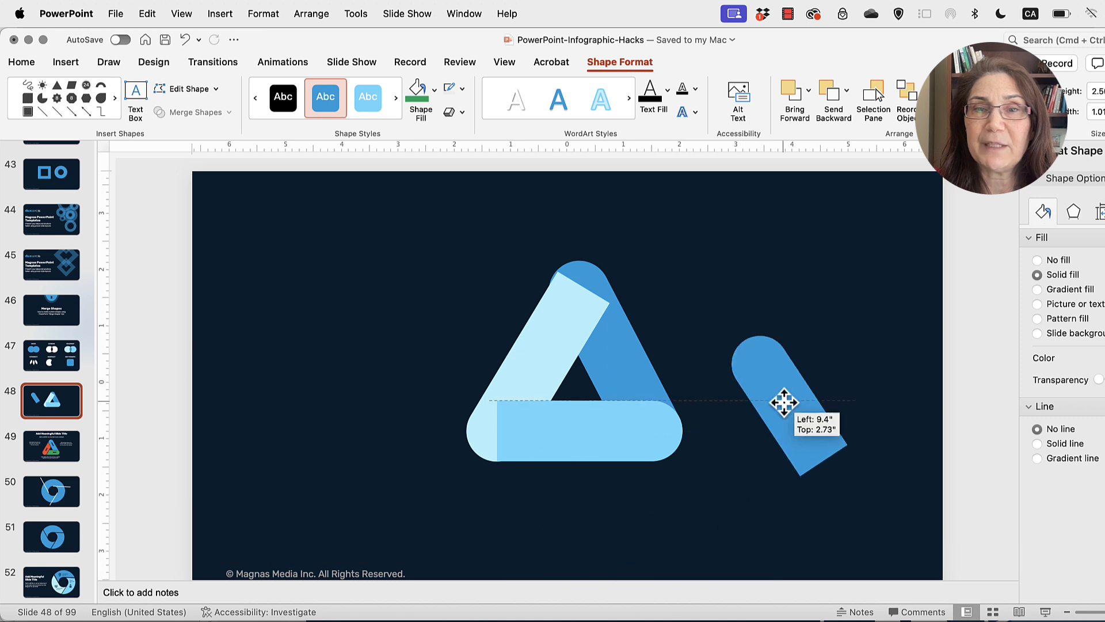
drag(733, 325, 861, 396)
drag(793, 407, 312, 241)
- Fragment the triangle's three overlapping bars and delete the piece filling the triangle's central opening
click(454, 228)
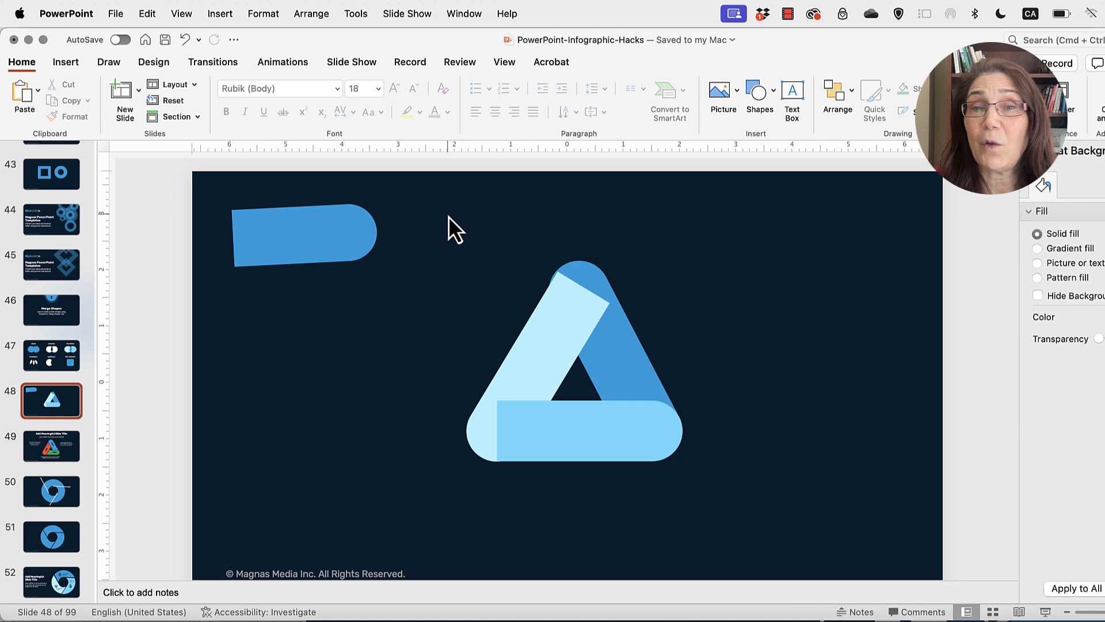
drag(448, 216, 760, 511)
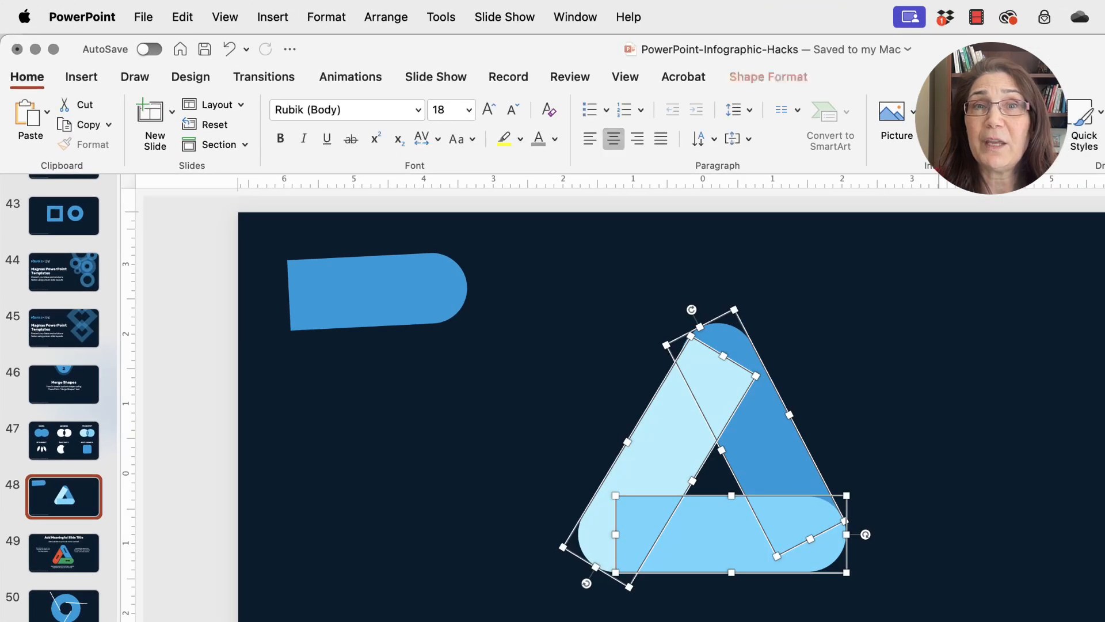
click(775, 80)
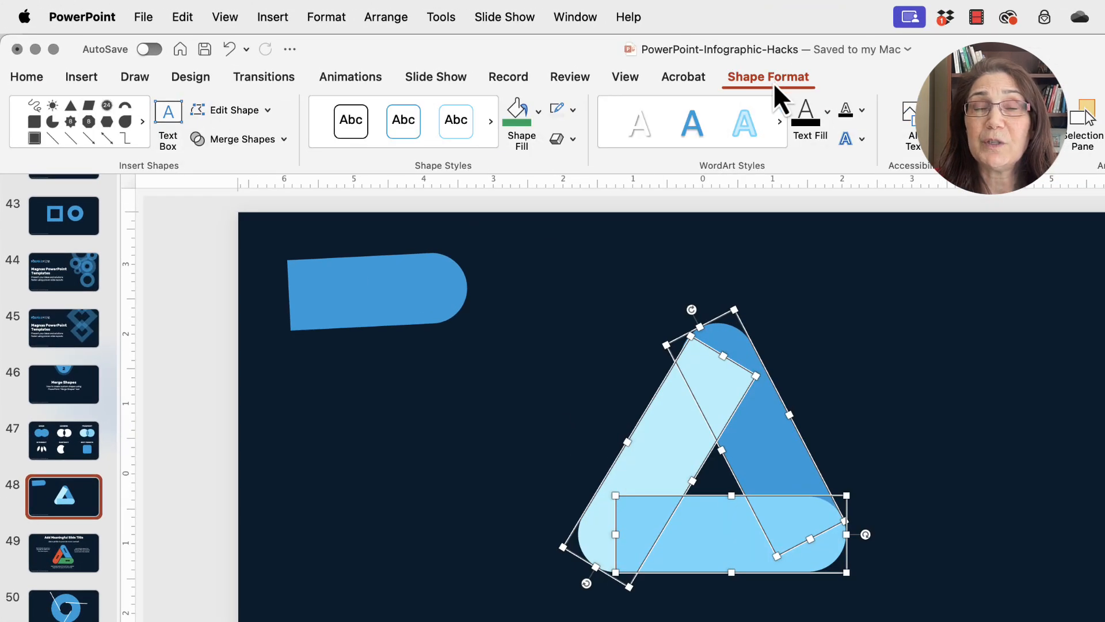
click(275, 144)
click(259, 209)
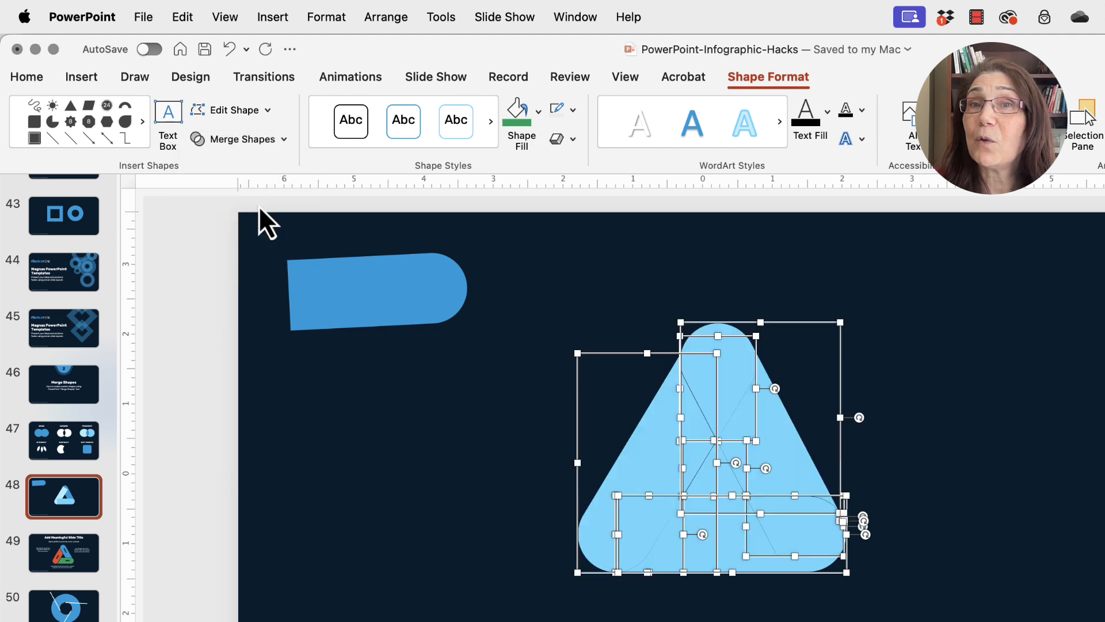
click(959, 348)
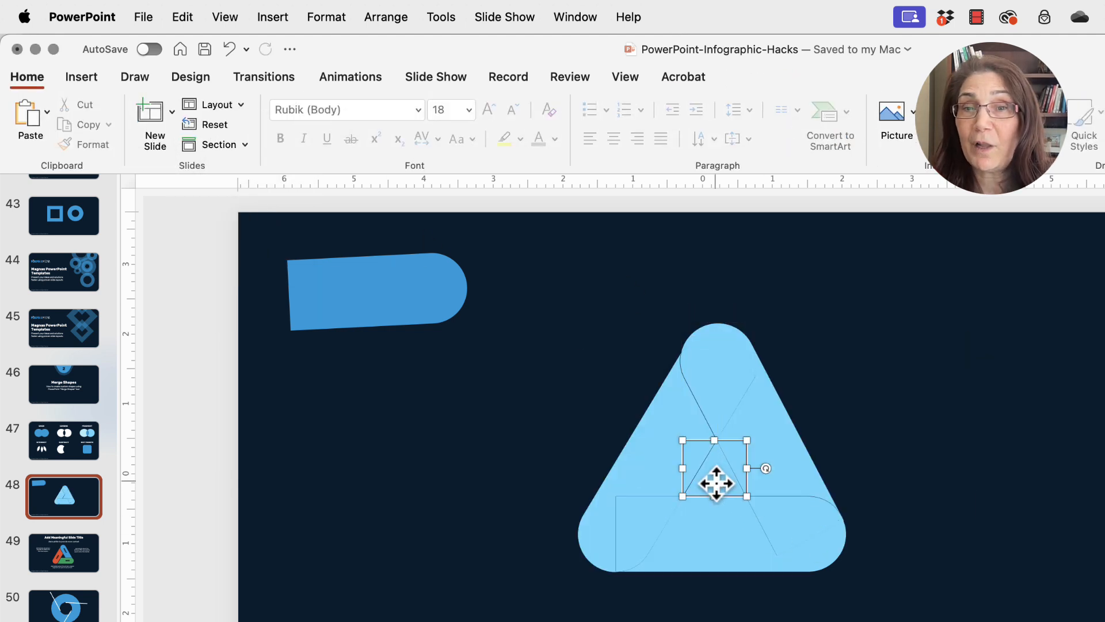
key(Delete)
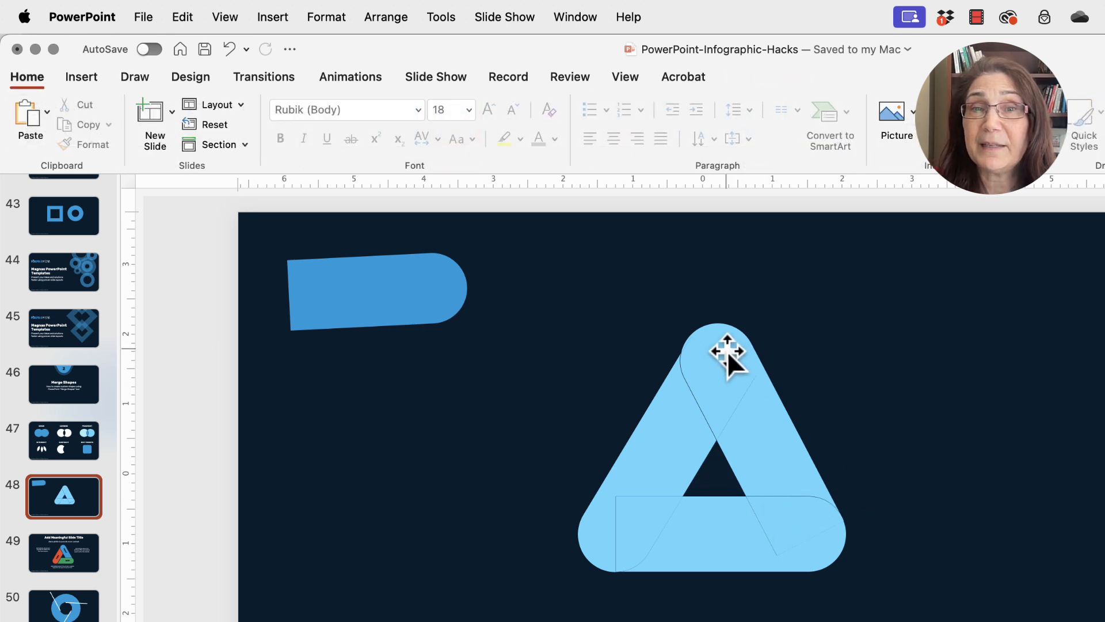
- Unite the triangle's top overlap piece with its right-hand bar and fill the merged bar green
click(769, 439)
drag(770, 439, 814, 439)
key(super+z)
shift+click(712, 396)
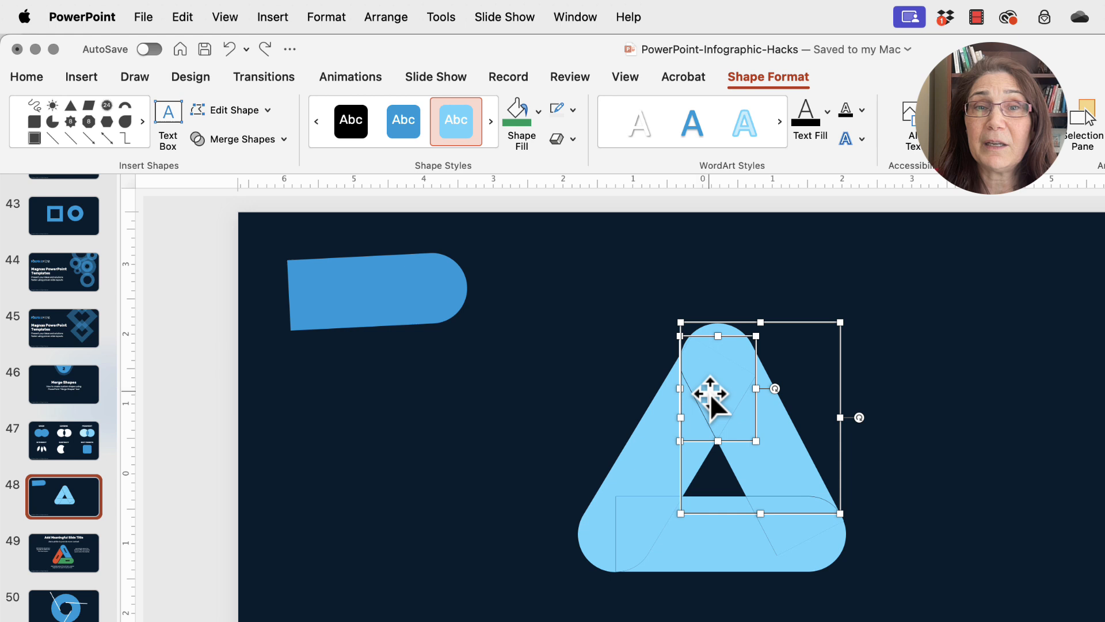
click(244, 144)
click(248, 166)
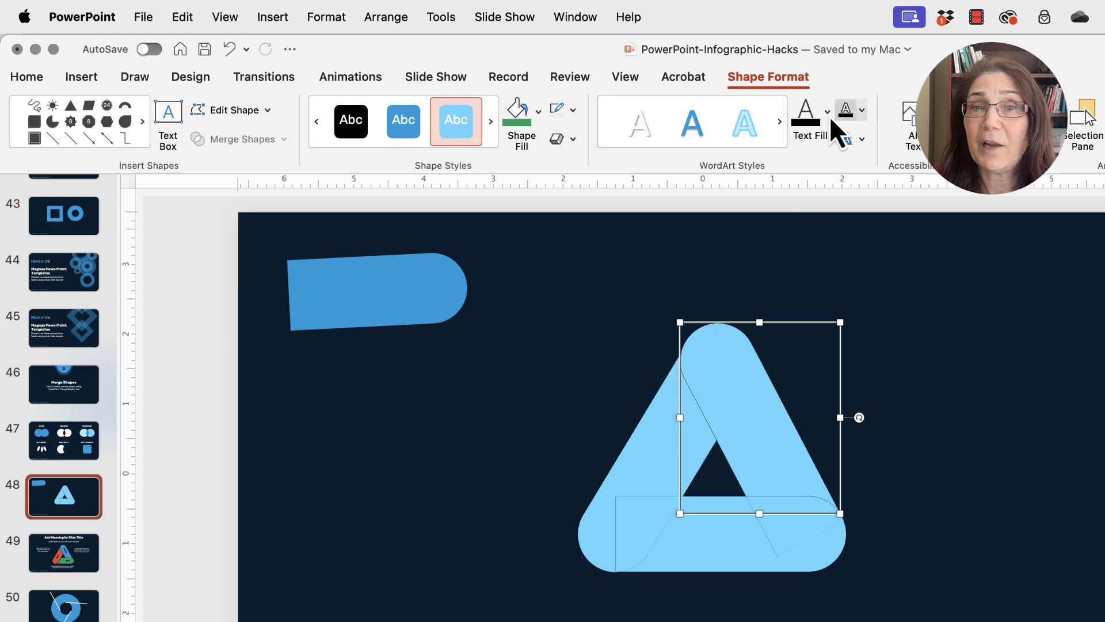
click(518, 111)
click(946, 357)
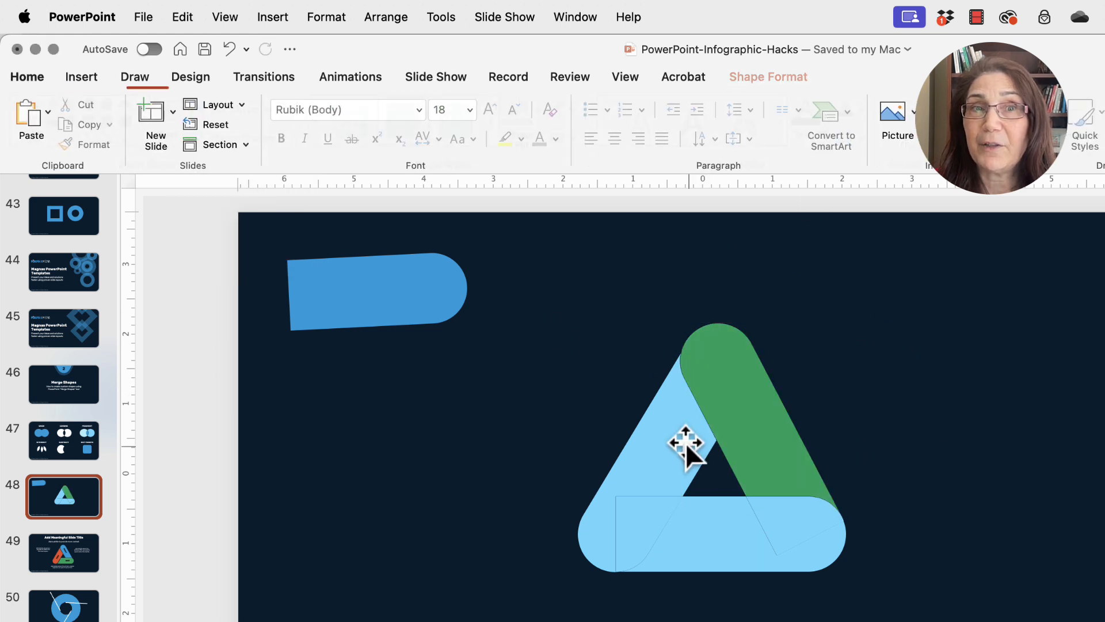
- Fill the left bar and its lower overlap piece green and unite them into one shape
click(681, 434)
shift+click(649, 526)
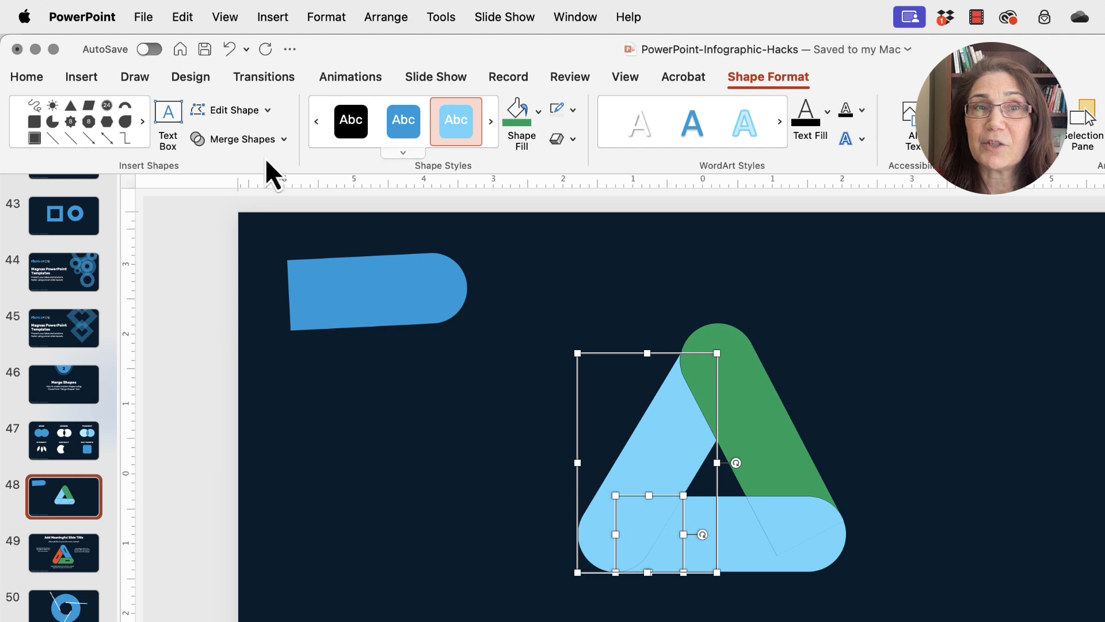
click(517, 113)
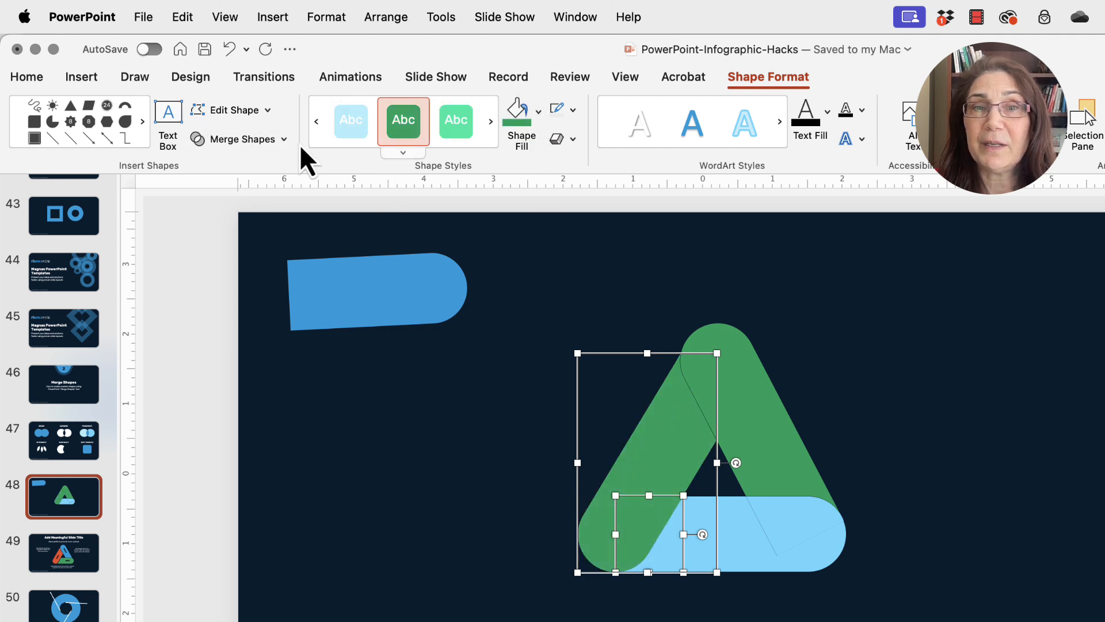
click(283, 139)
click(258, 164)
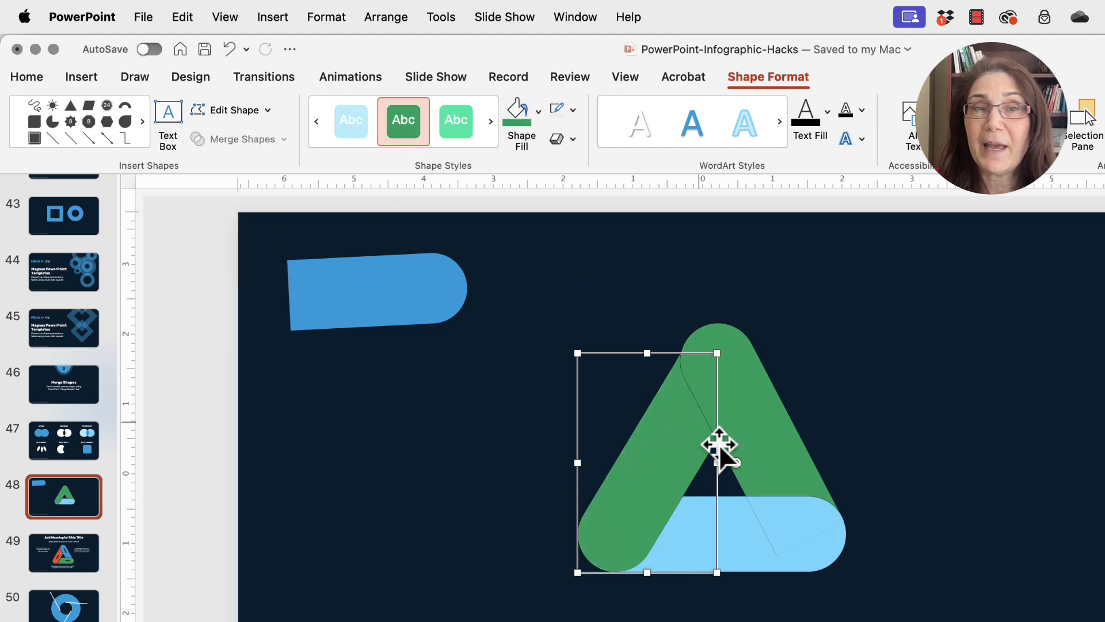
- Unite the triangle's two bottom bar pieces and fill the merged bar with the theme's medium blue
click(727, 557)
shift+click(814, 533)
click(255, 142)
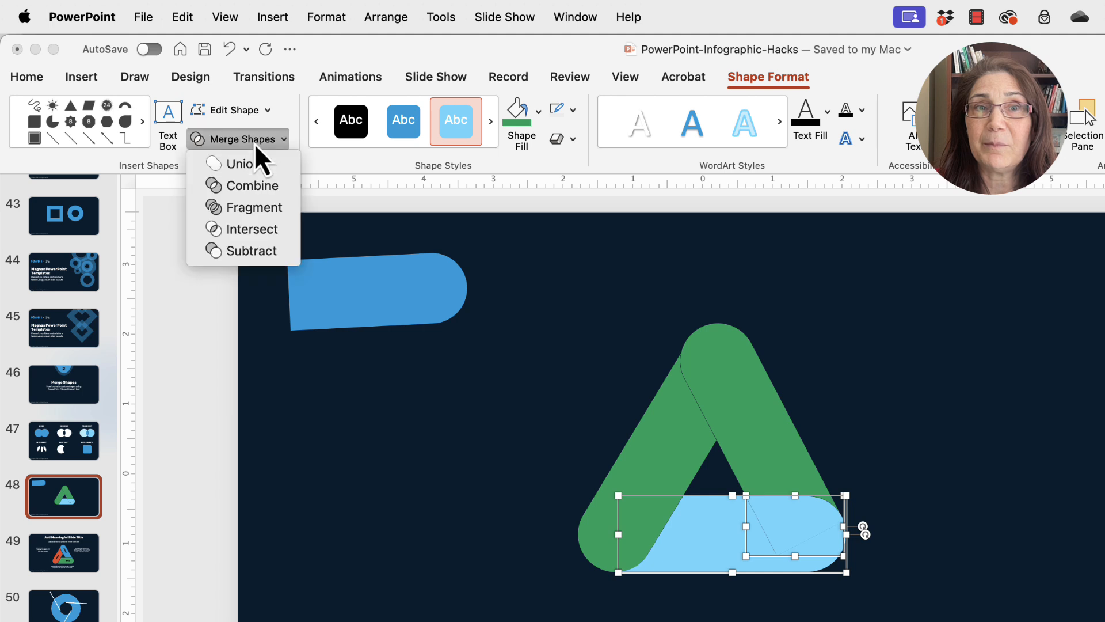
click(245, 166)
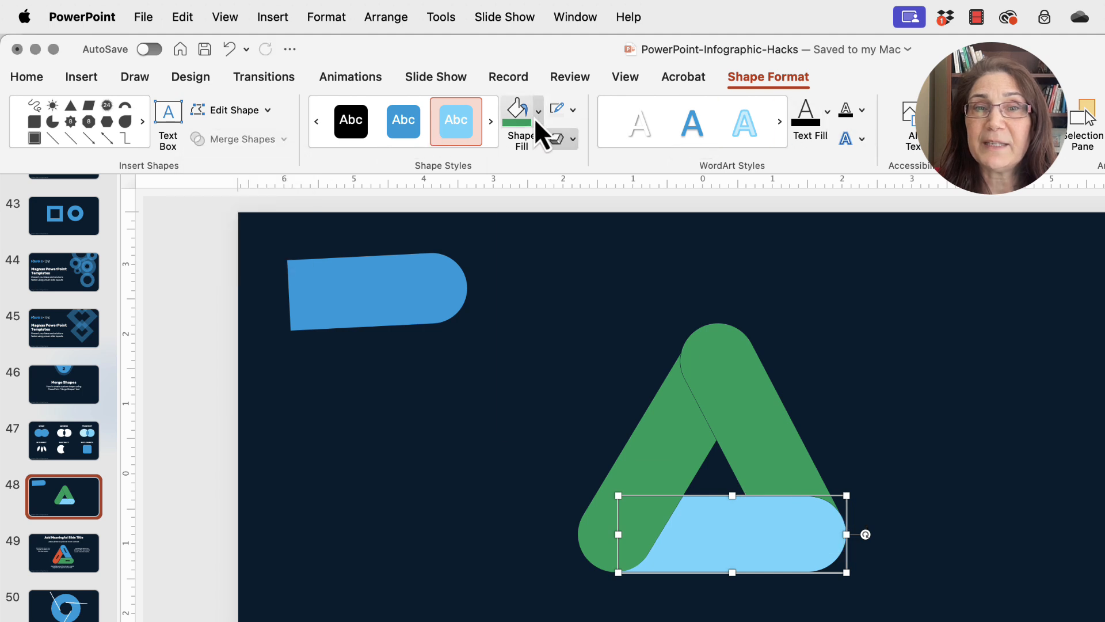
click(536, 118)
click(572, 198)
click(844, 426)
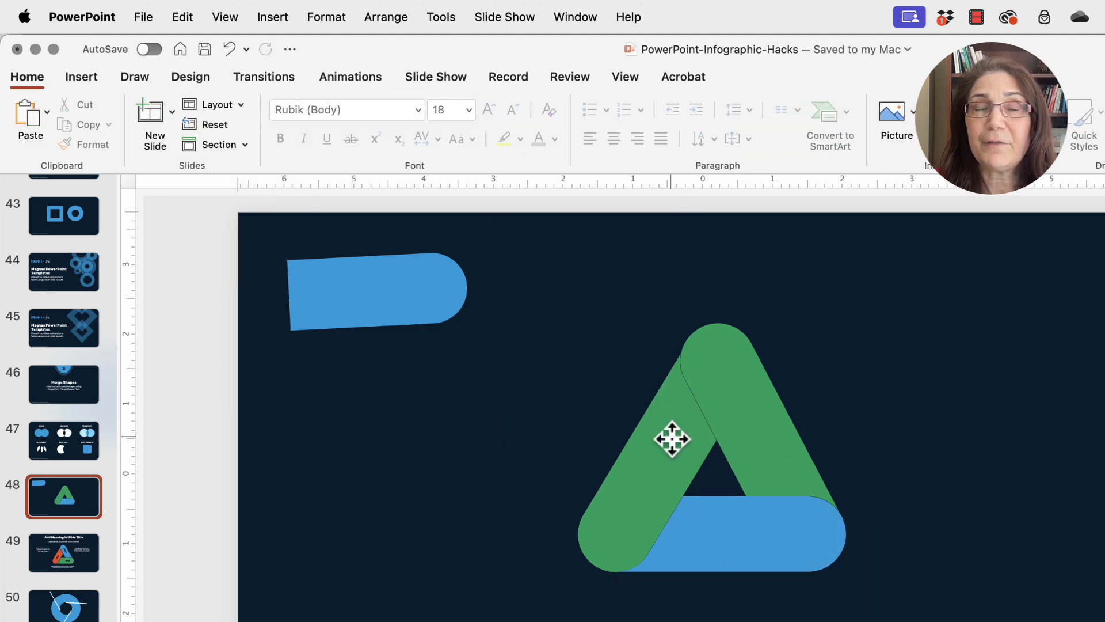
- Change the fill of the triangle's left bar to white
click(671, 439)
click(533, 117)
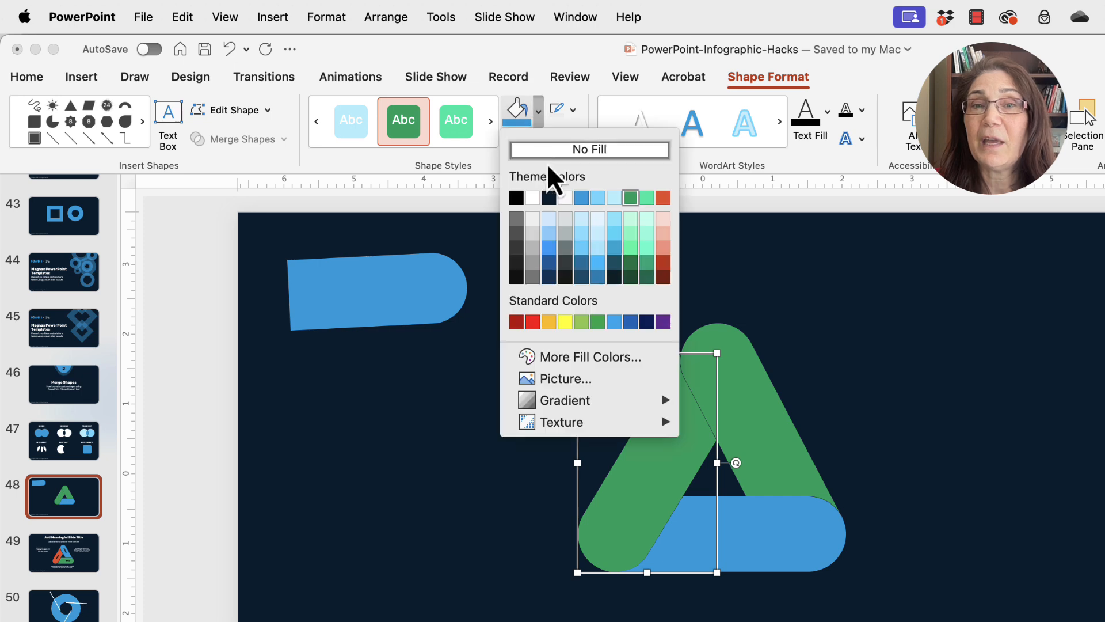
click(534, 197)
click(990, 417)
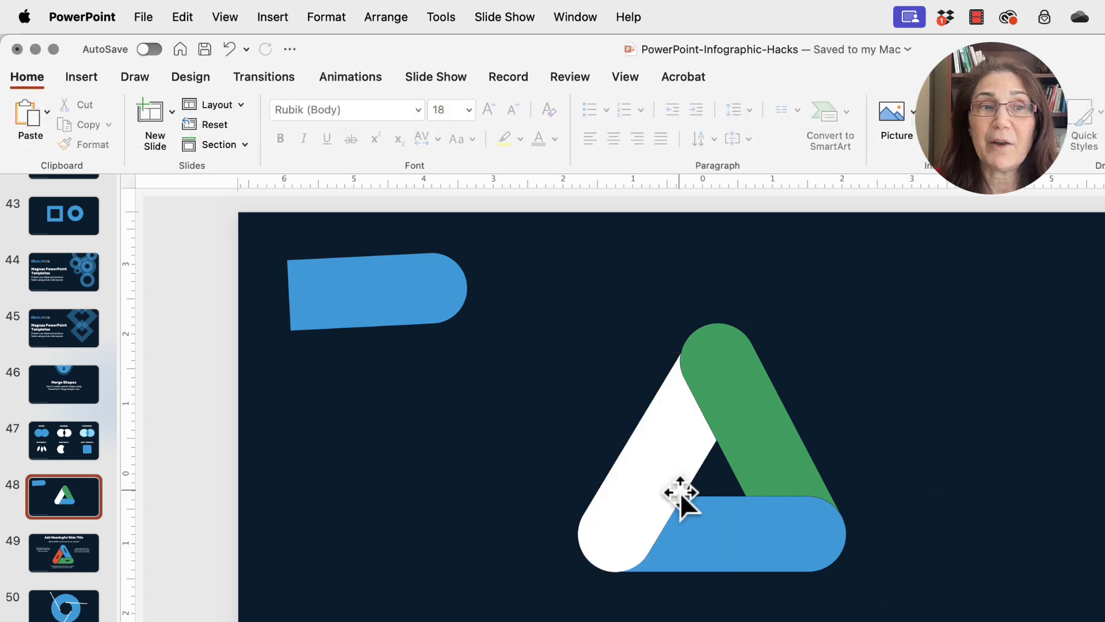
- View the finished triangle infographic on slide 49, and open slide 50 with the ring crossed by three white bars
click(71, 554)
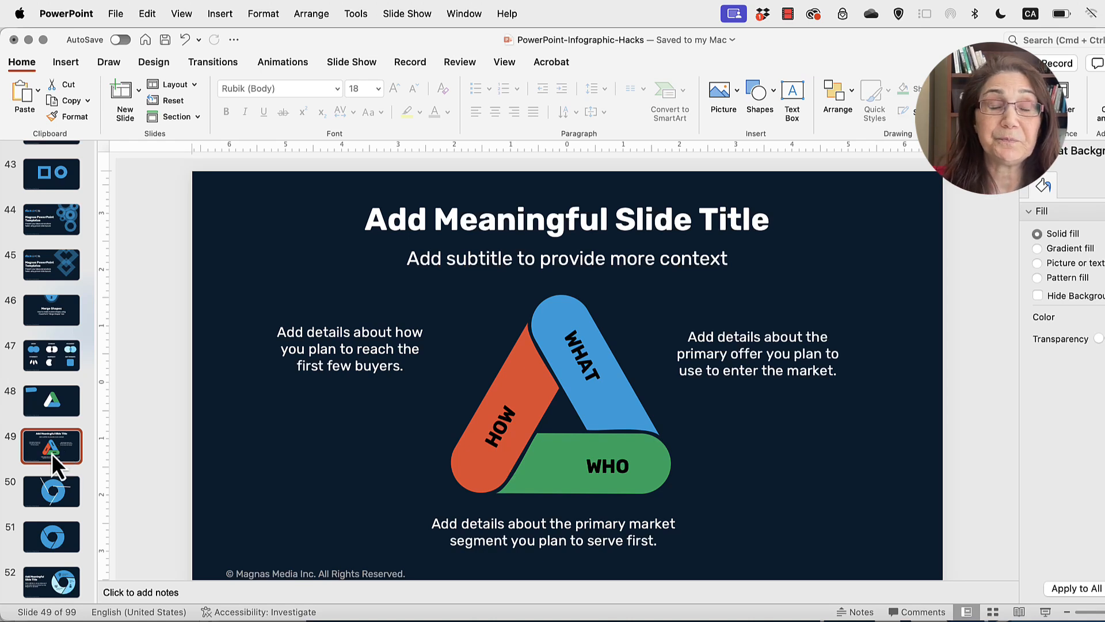
scroll(50, 459, down, 4)
click(54, 400)
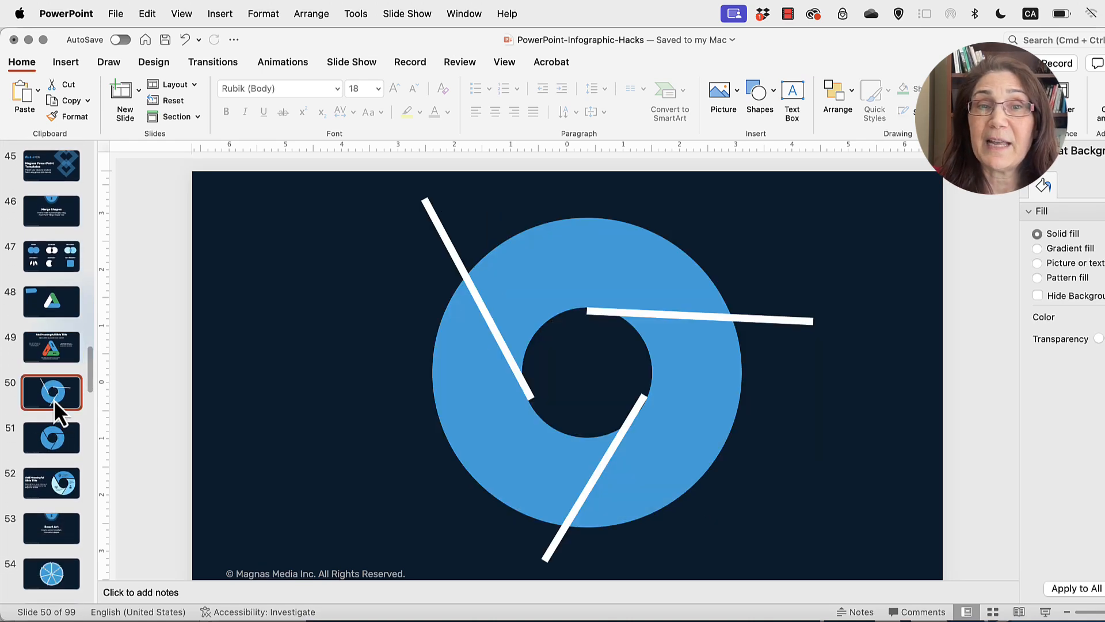
- Try shrinking the hole of the blue ring, and undo the change
click(489, 396)
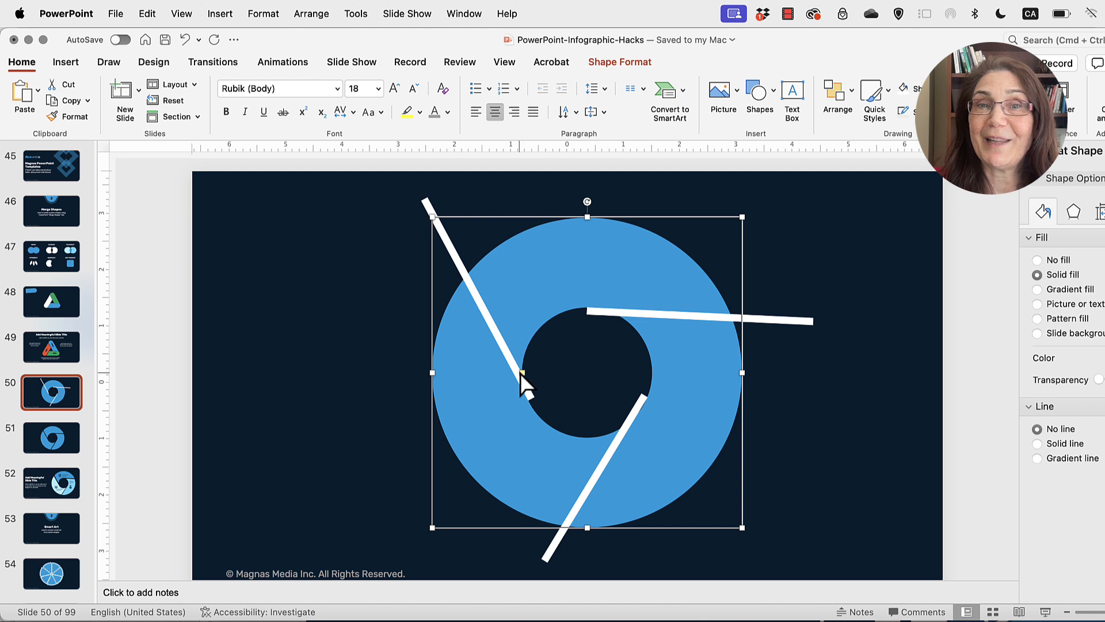
drag(521, 373, 555, 373)
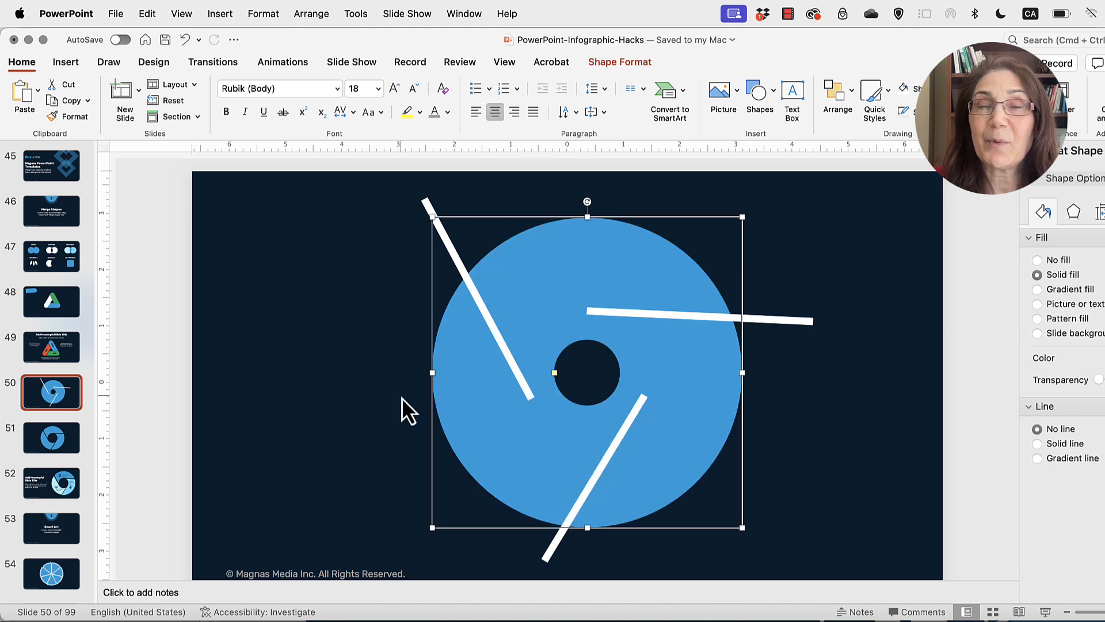
key(super+z)
click(345, 392)
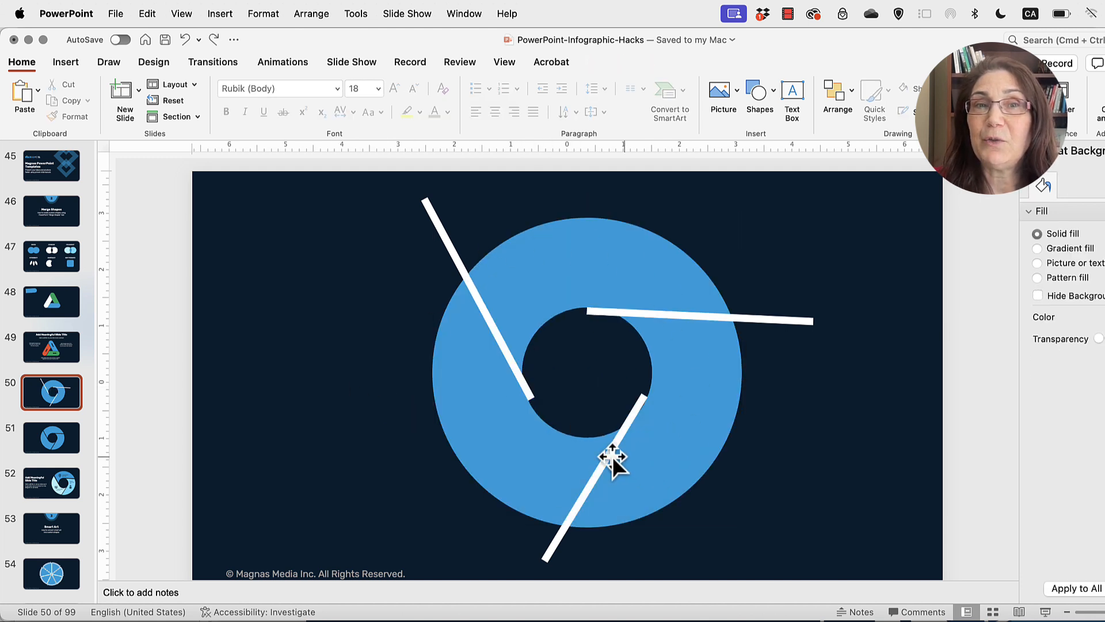
- Draw a thin, horizontal blue rectangle to the left of the ring as a sample bar
click(444, 233)
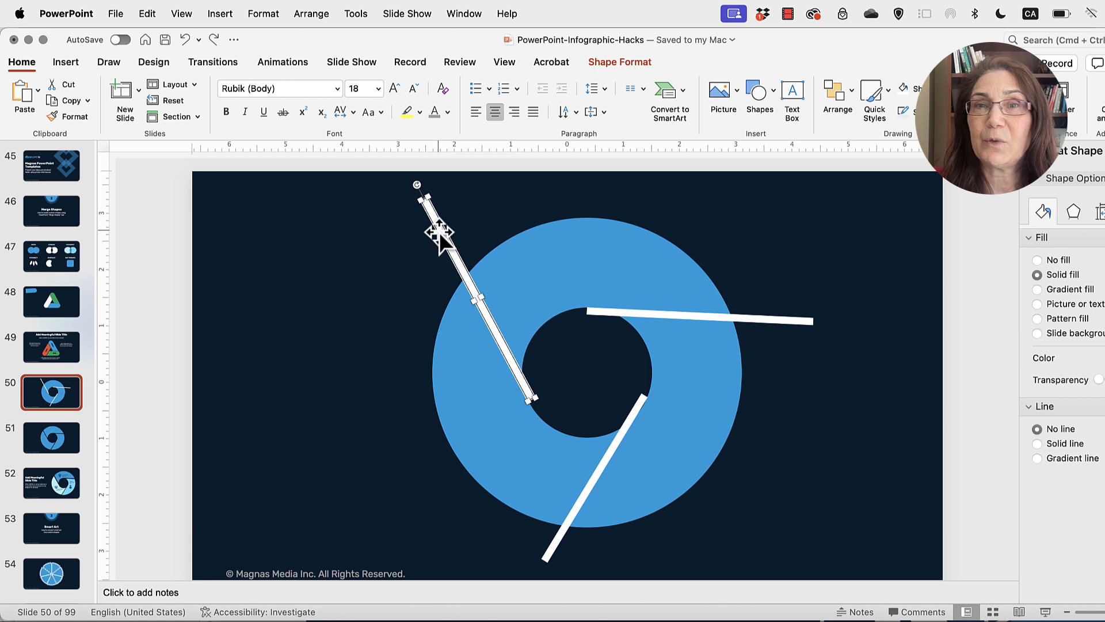
click(759, 95)
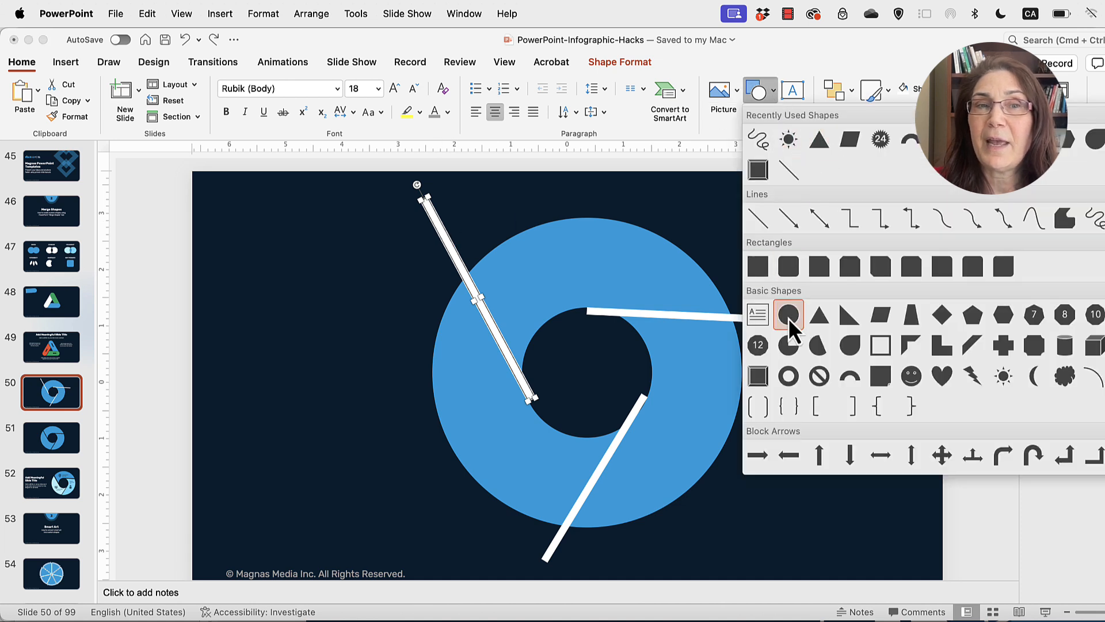
click(757, 266)
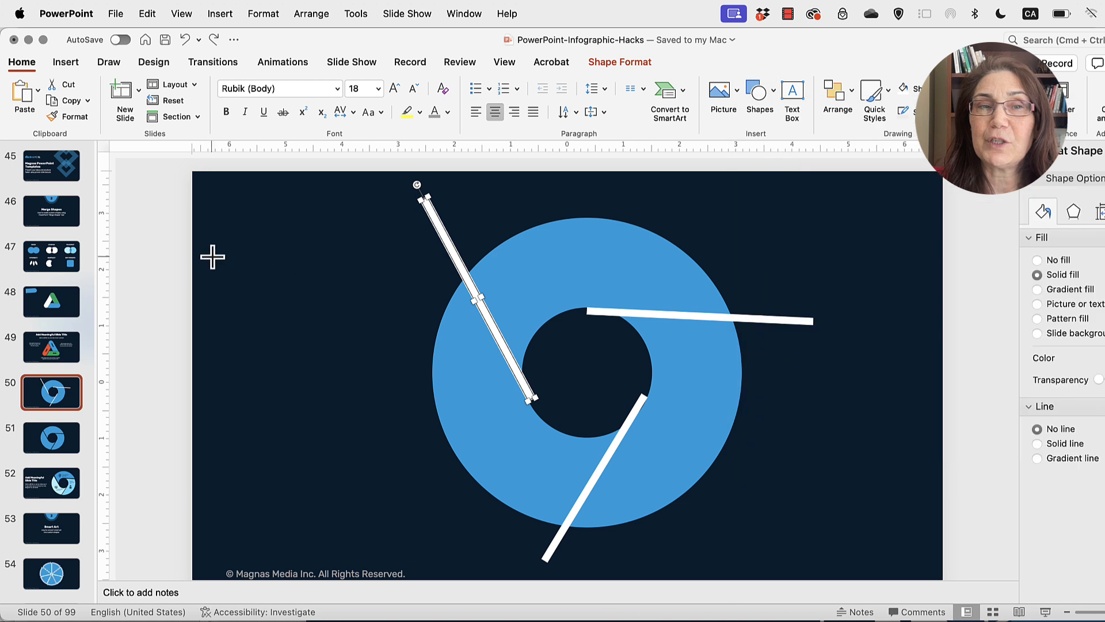
drag(212, 256, 326, 369)
mouse_move(268, 253)
mouse_down()
mouse_move(272, 357)
mouse_move(395, 364)
mouse_up()
- Select the ring and its crossing bars to examine them, and remove the sample blue bar
click(446, 239)
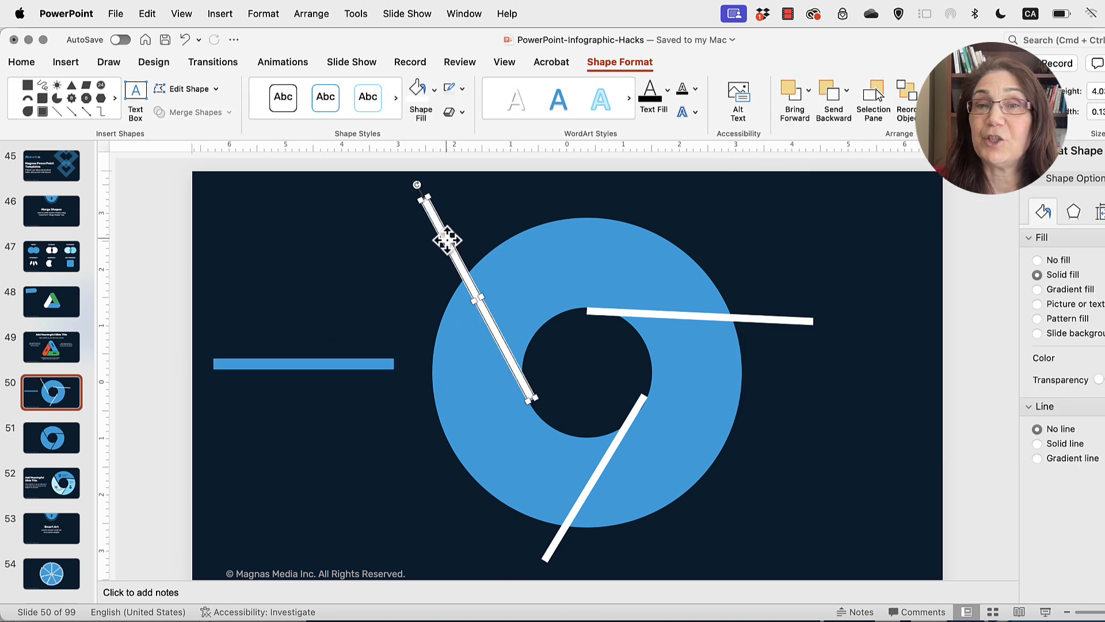
click(723, 316)
click(615, 455)
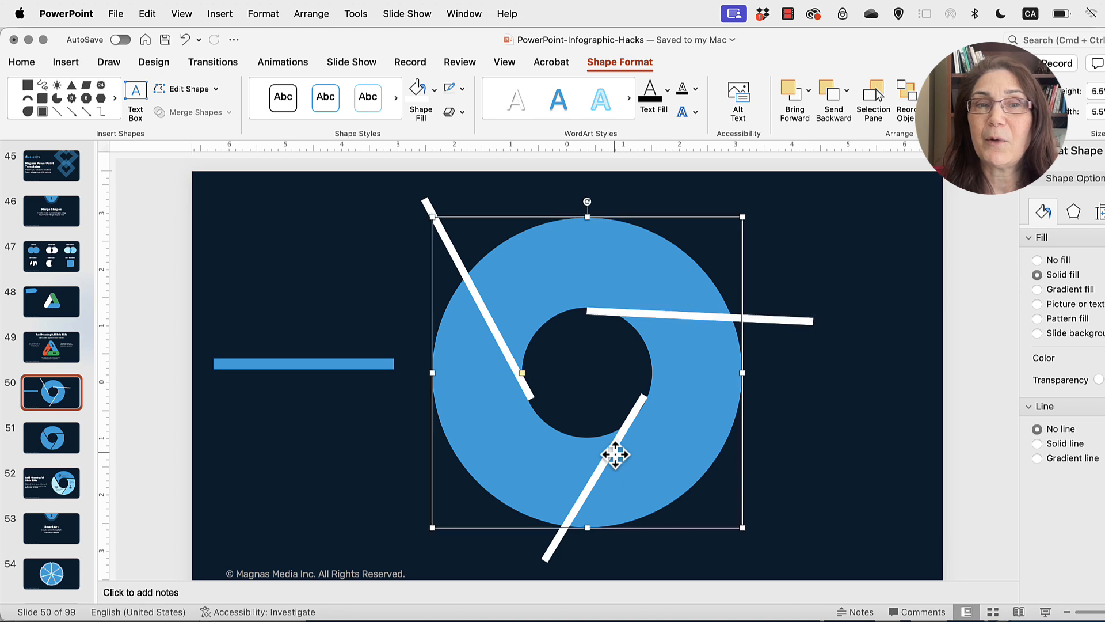
click(799, 492)
drag(346, 368, 448, 303)
key(Escape)
- Select the ring together with its three white bars and fragment them into separate pieces
drag(365, 175, 886, 577)
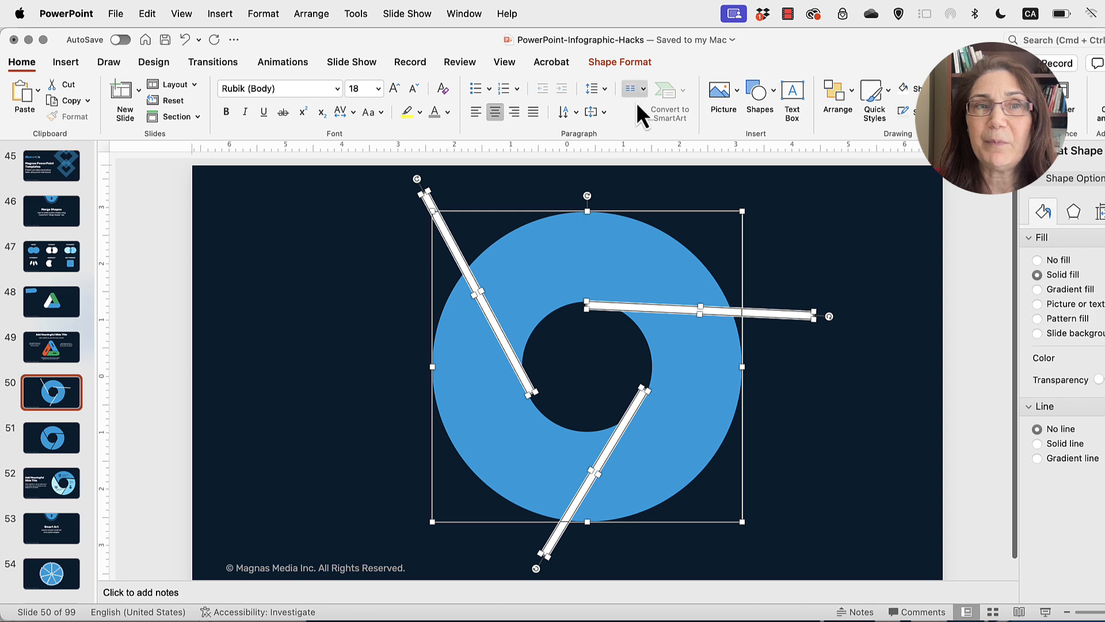
click(614, 64)
click(222, 115)
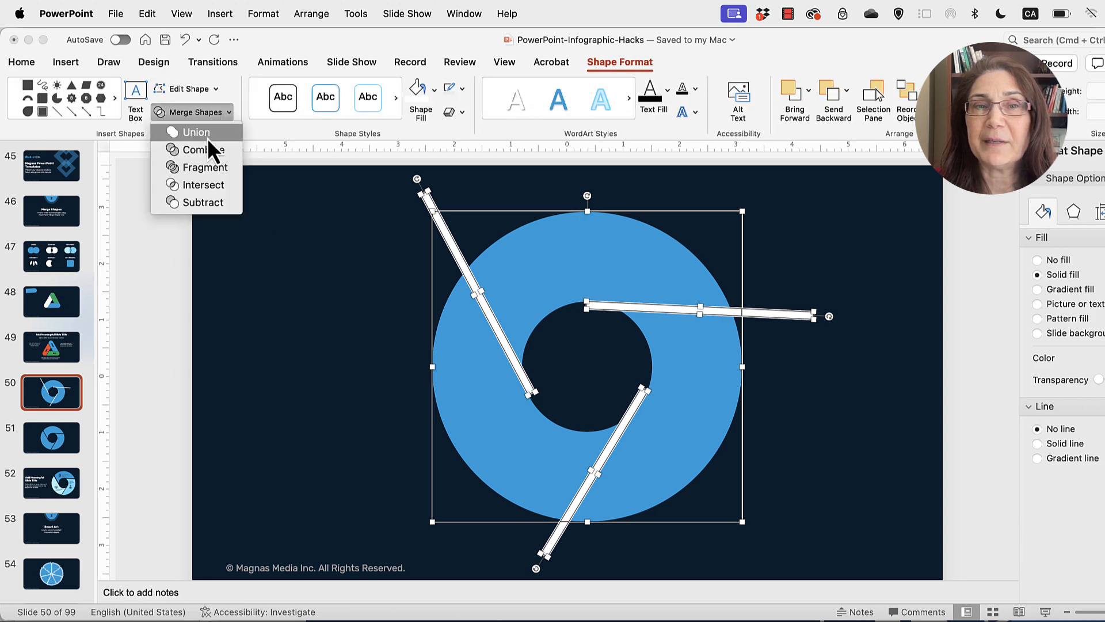
click(205, 173)
click(345, 259)
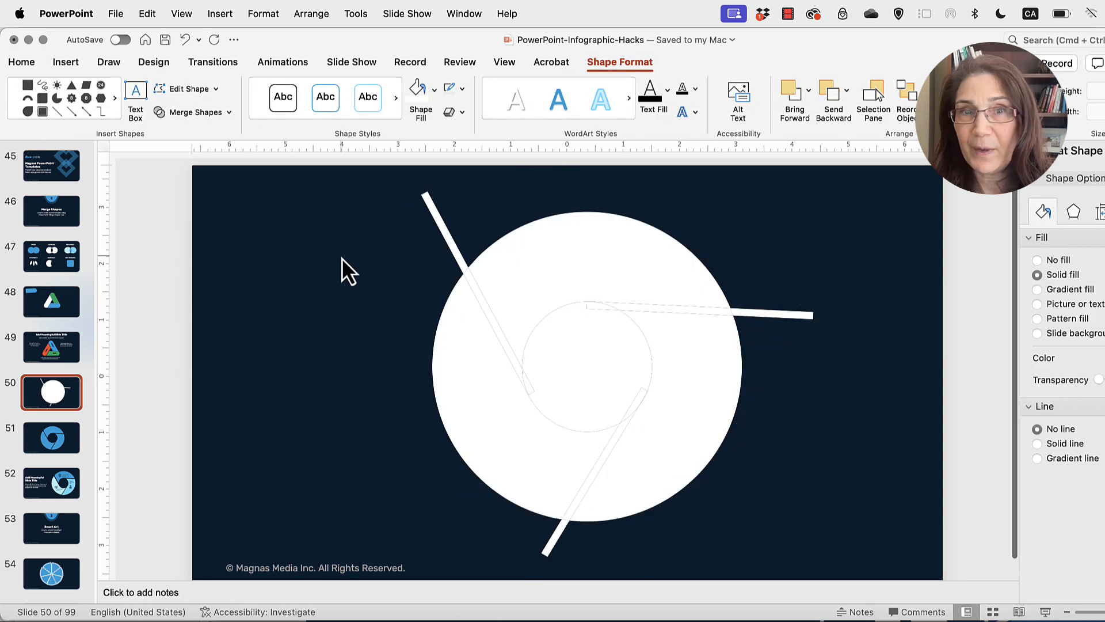
- Delete the fragments of the upper-left bar and the piece filling the ring's central hole
click(442, 224)
key(Delete)
click(484, 291)
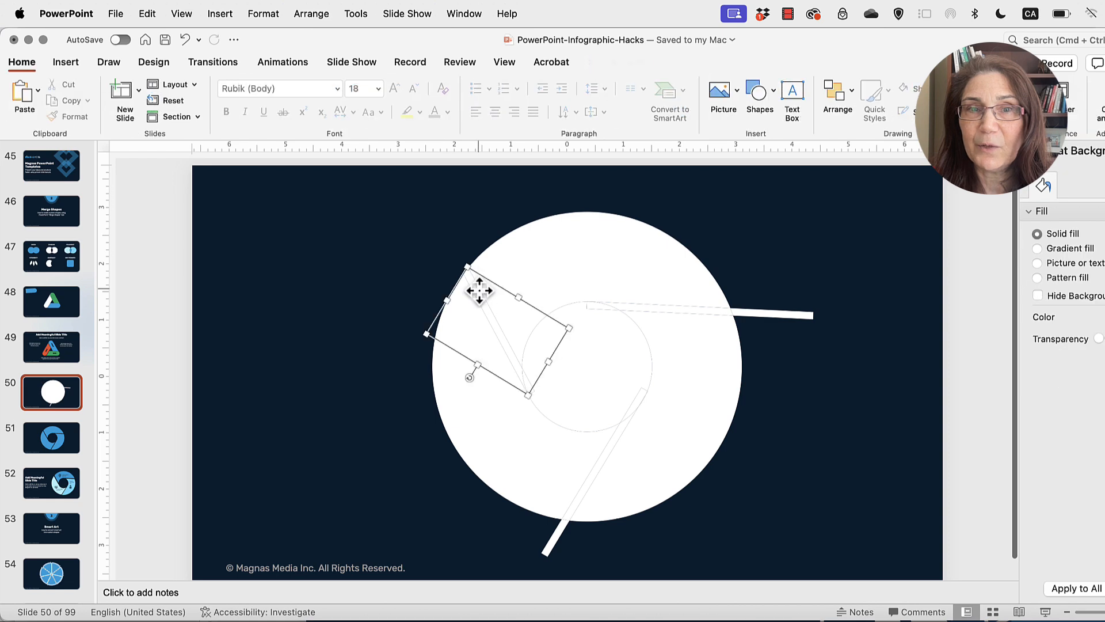
key(Delete)
click(600, 358)
key(Delete)
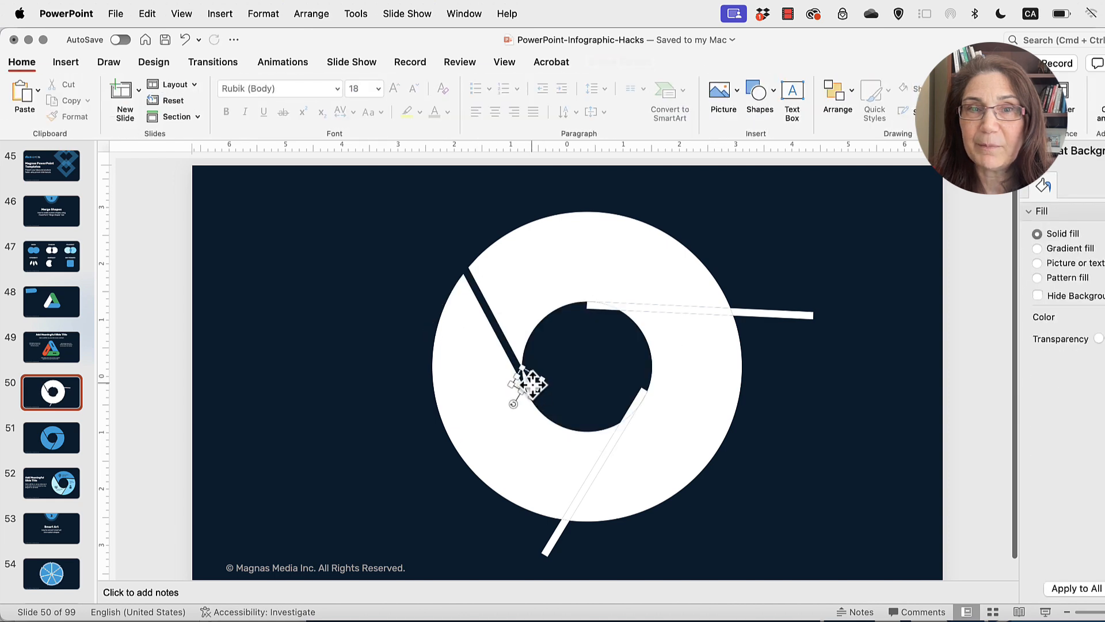
- Delete the fragments of the nearly horizontal bar crossing the ring's right side
click(599, 307)
key(Delete)
click(647, 306)
key(Delete)
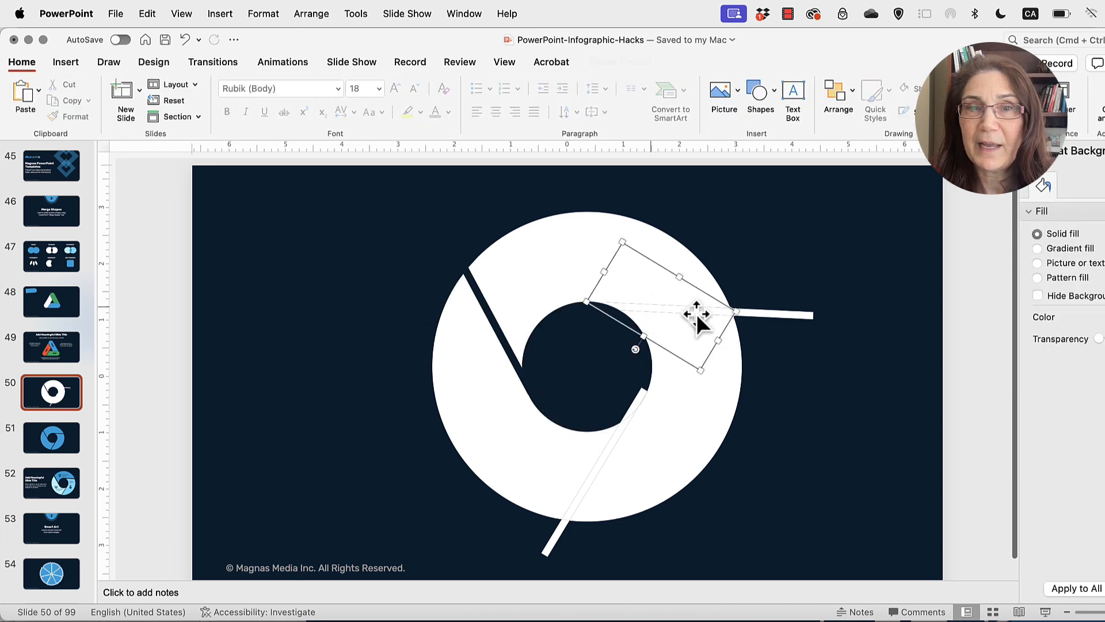
click(785, 313)
key(Delete)
- Delete the fragments of the diagonal bar crossing the lower part of the ring
click(630, 412)
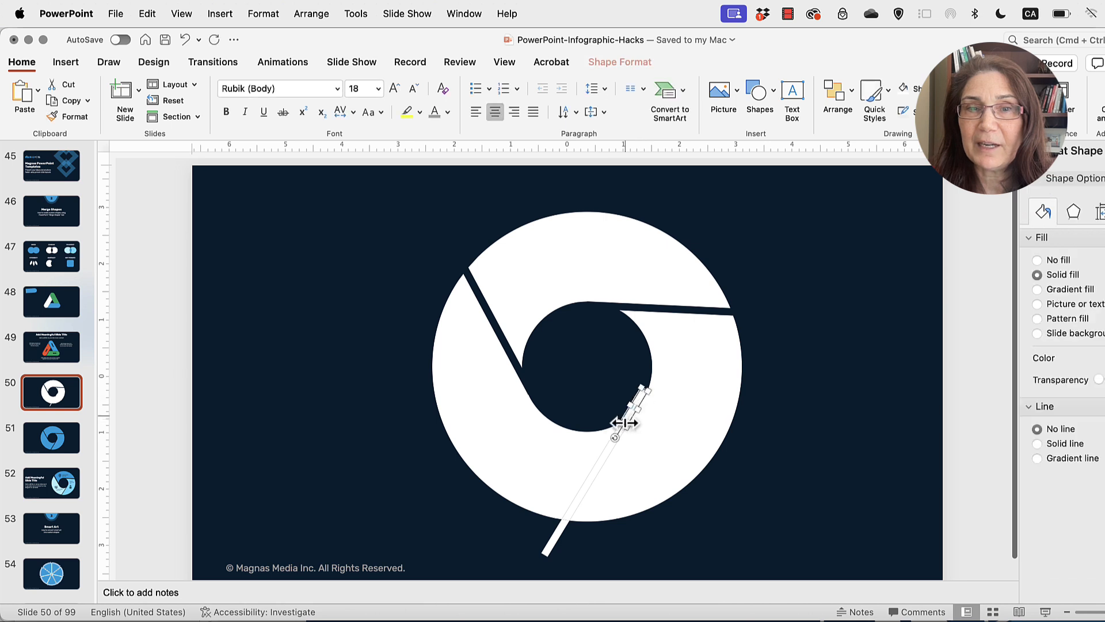
key(Delete)
click(613, 460)
key(Delete)
click(567, 532)
key(Delete)
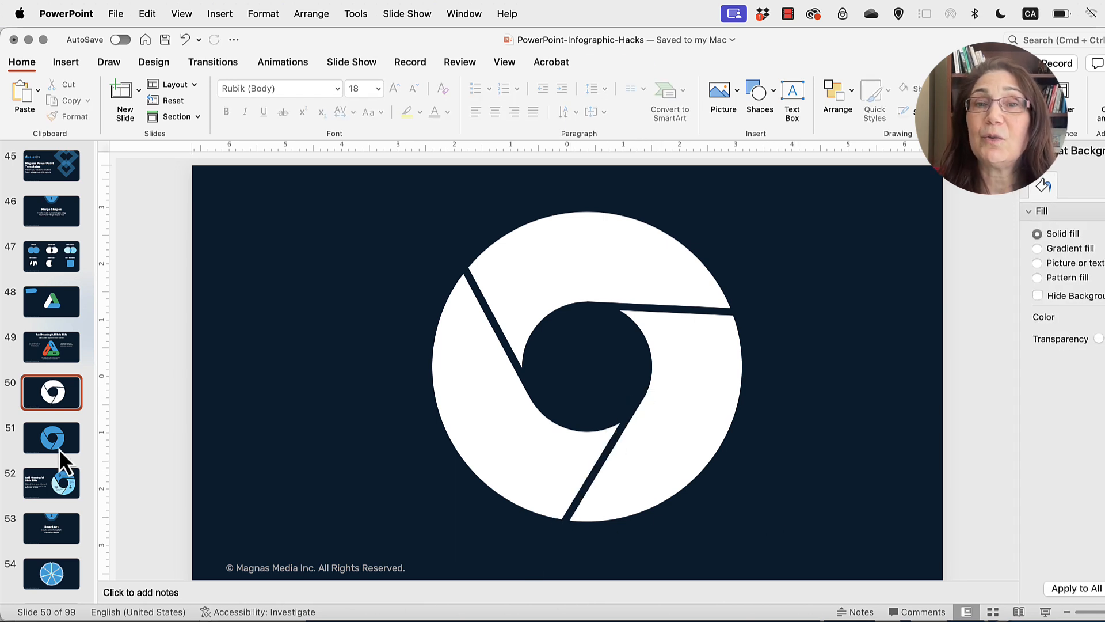
- Review the finished ring infographic on slide 52 and the Edit Points example on slide 53
click(67, 488)
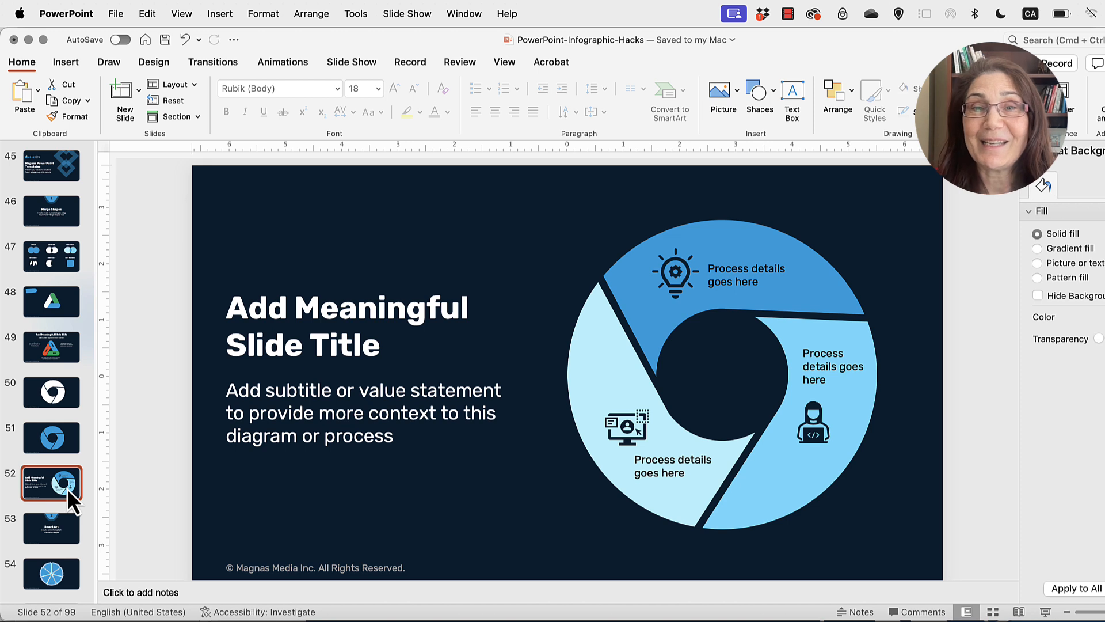
scroll(69, 478, down, 1)
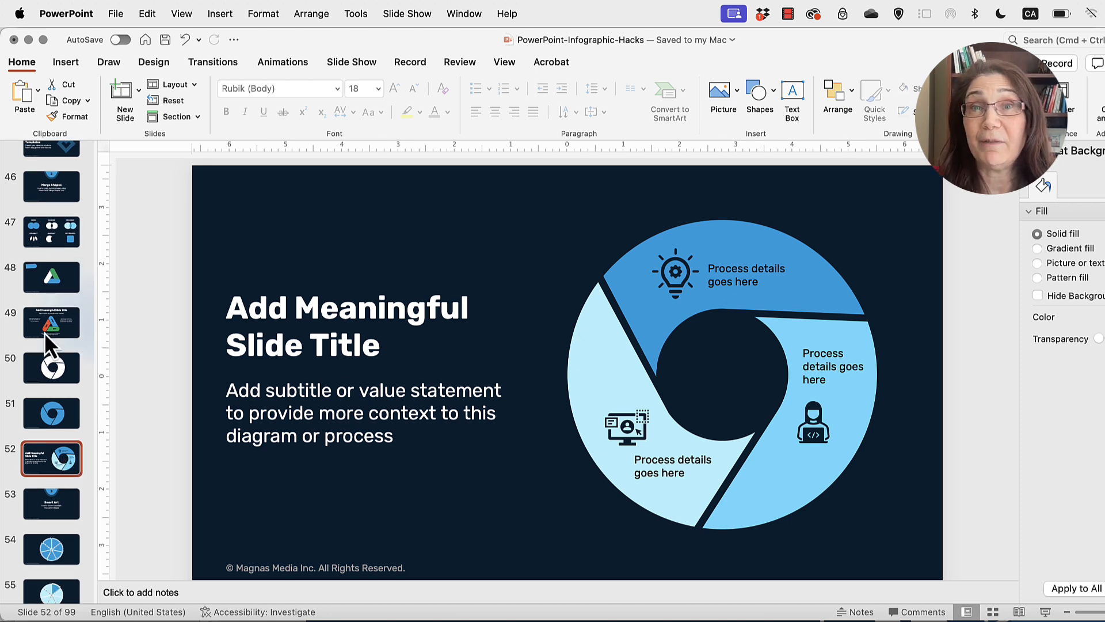
scroll(47, 353, down, 3)
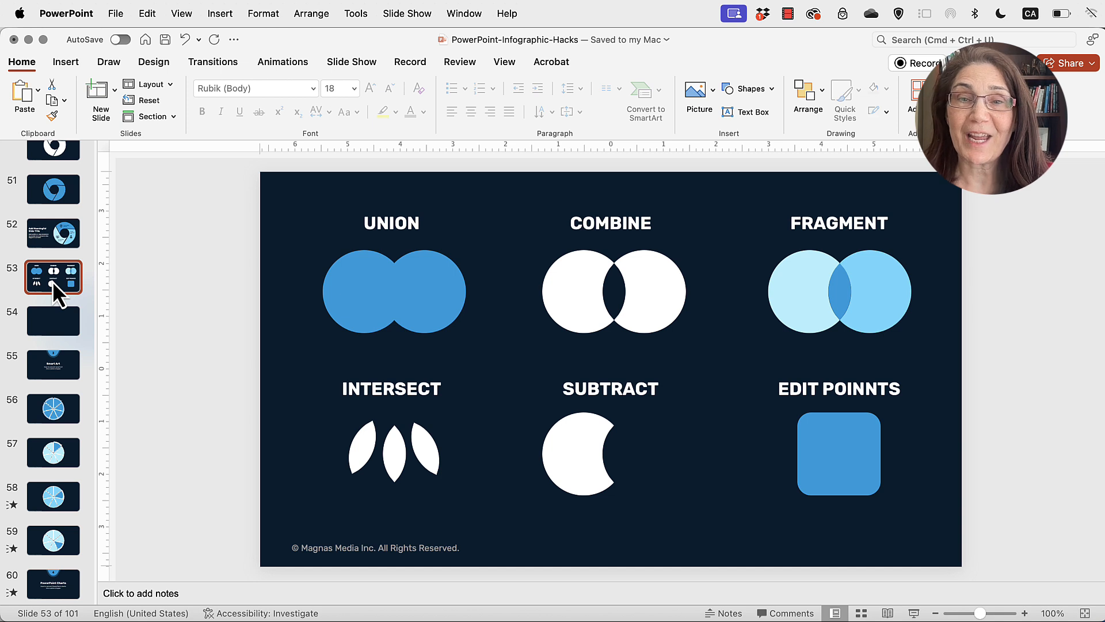
click(836, 452)
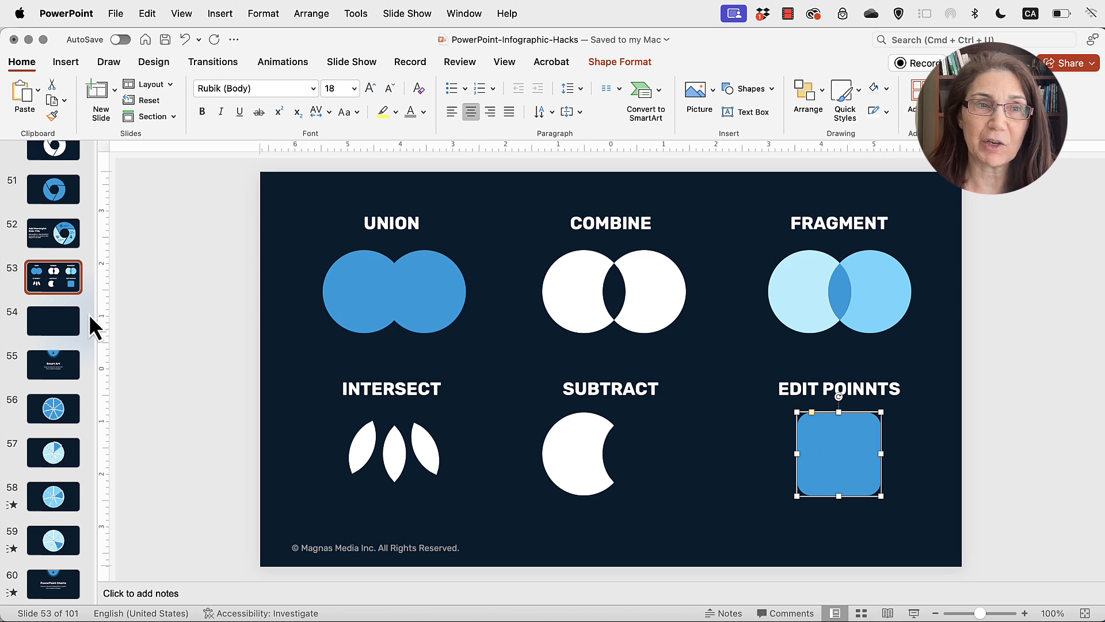
- Draw a hexagon about 5.2 inches wide and 4.5 inches tall on blank slide 54 and slightly shorten its flat top and bottom edges
click(54, 328)
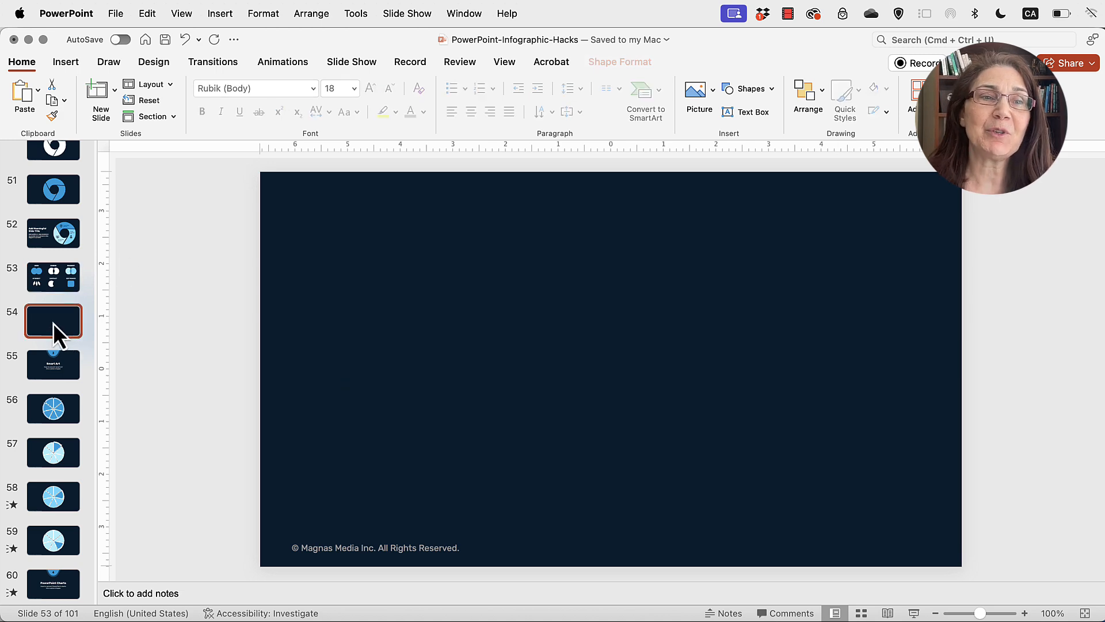
click(66, 62)
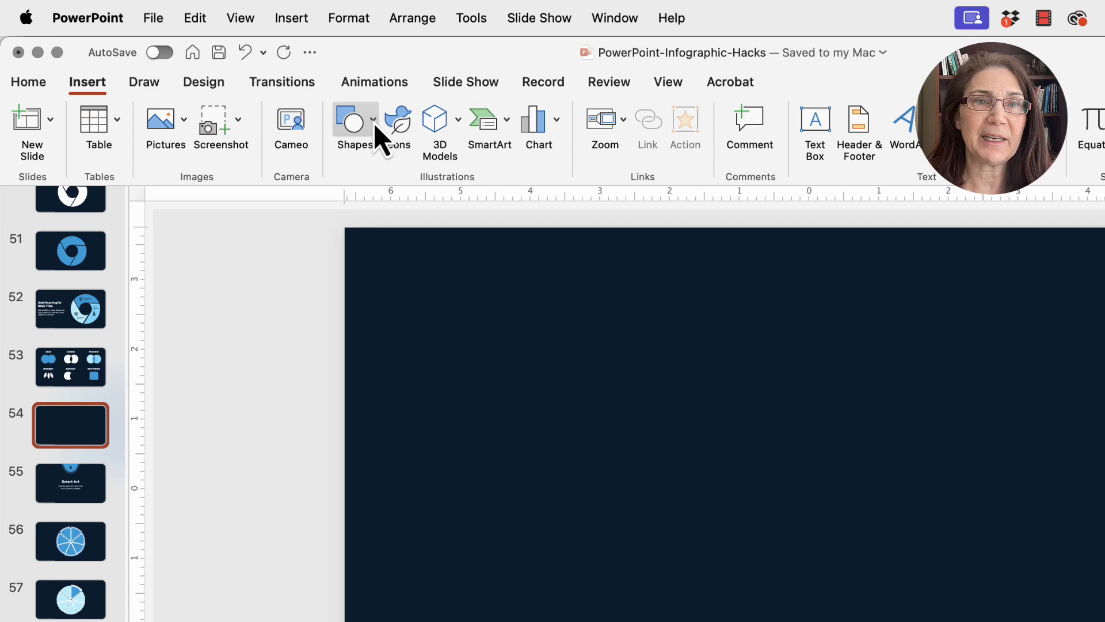
click(281, 102)
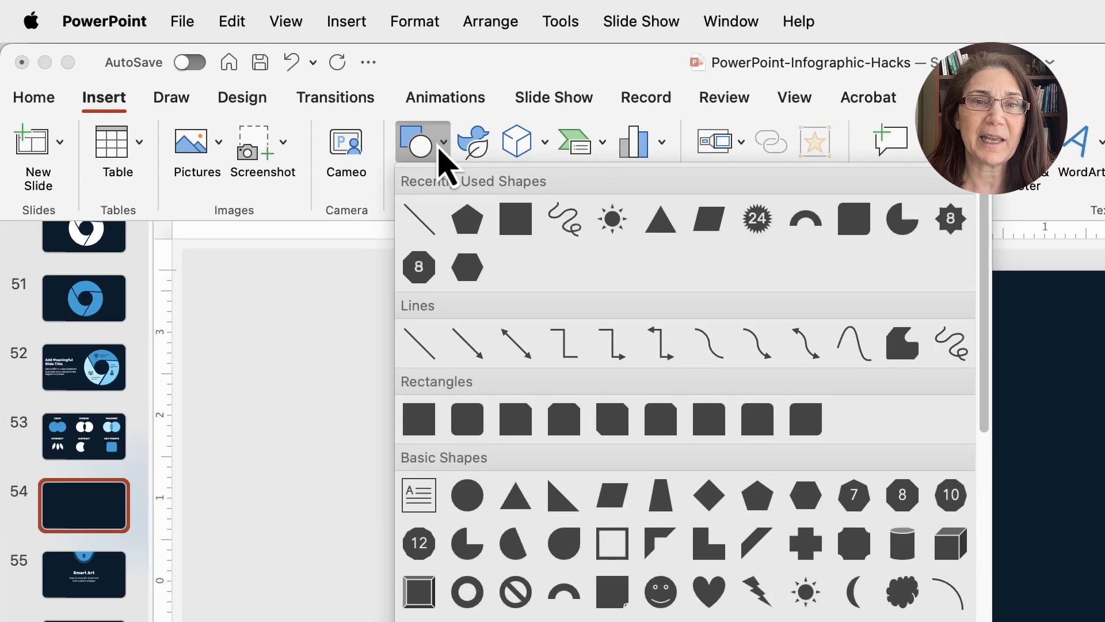
click(806, 495)
mouse_move(635, 418)
mouse_down()
mouse_move(700, 464)
mouse_move(1054, 621)
mouse_move(1104, 621)
mouse_move(1069, 621)
mouse_up()
mouse_move(899, 621)
mouse_down()
mouse_move(973, 614)
mouse_move(948, 616)
mouse_up()
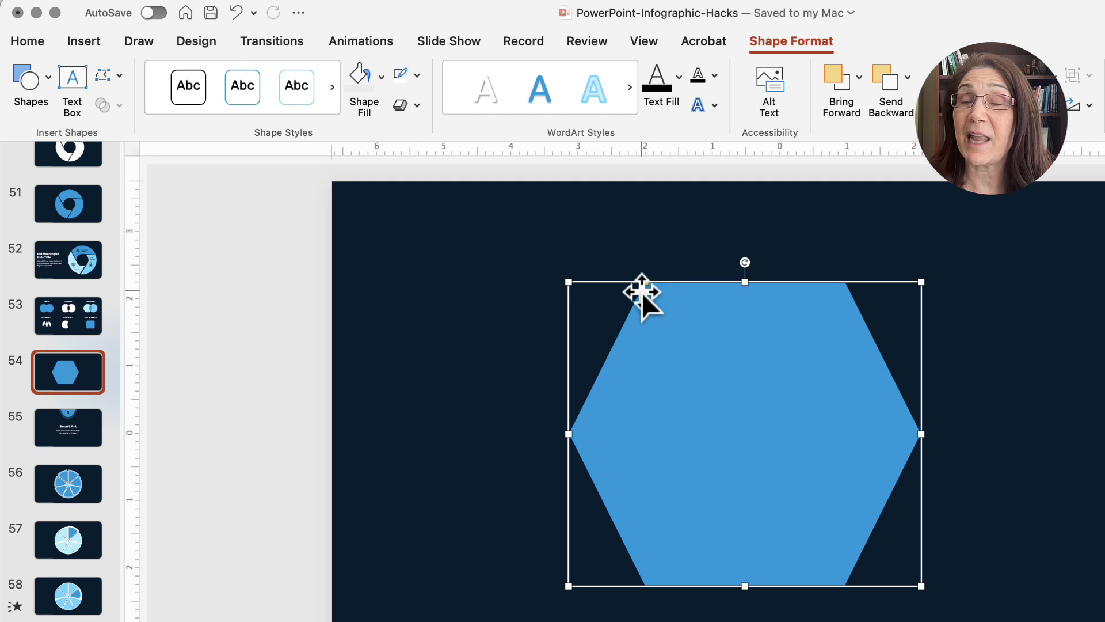
mouse_move(648, 281)
mouse_down()
mouse_move(684, 285)
mouse_move(639, 284)
mouse_move(672, 284)
mouse_move(660, 285)
mouse_up()
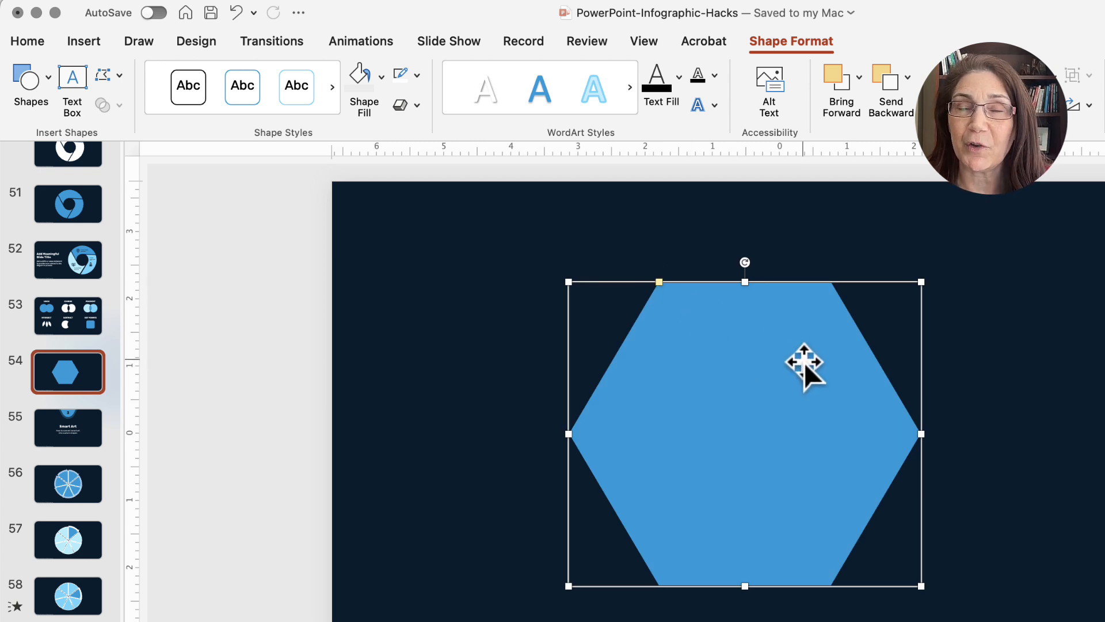
- Start editing the hexagon's points and curve its two right sides by pulling both handles of the rightmost point outward
right_click(690, 306)
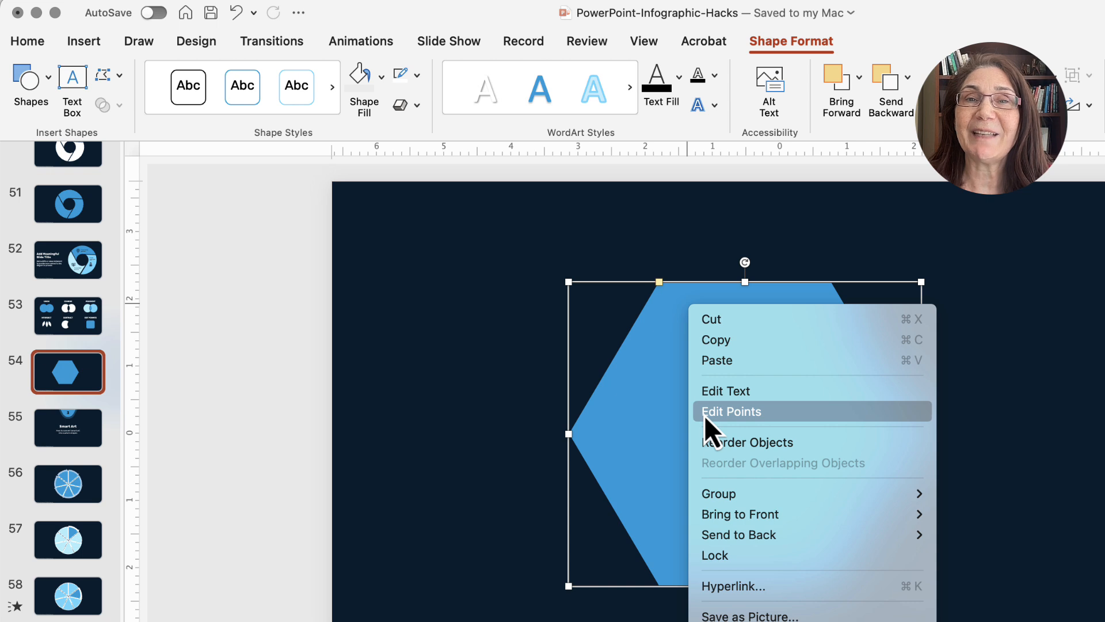
click(773, 415)
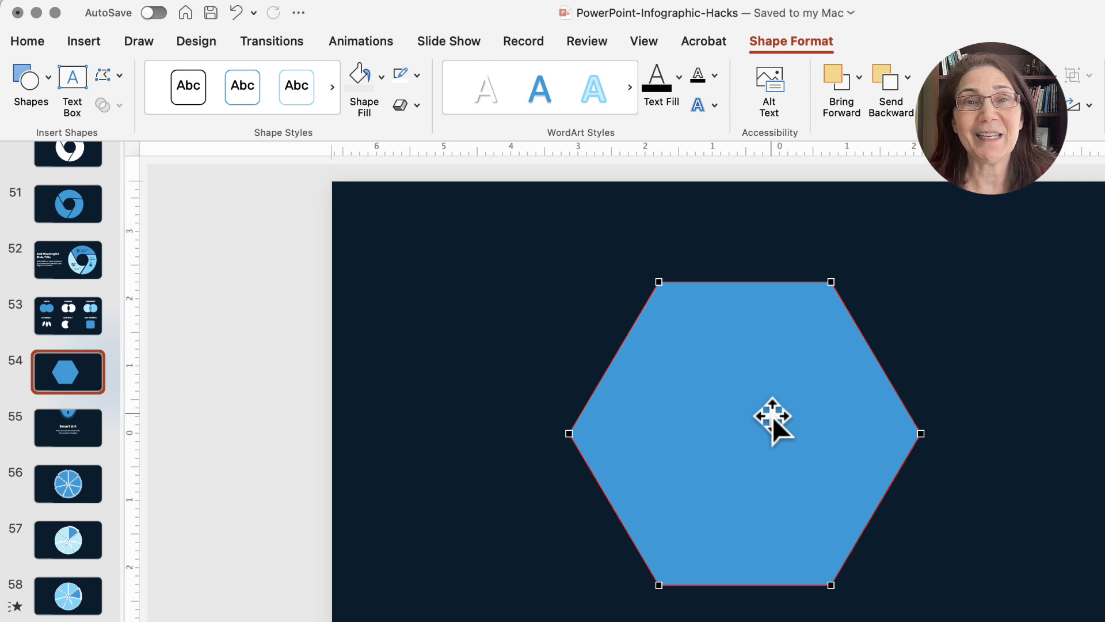
click(921, 435)
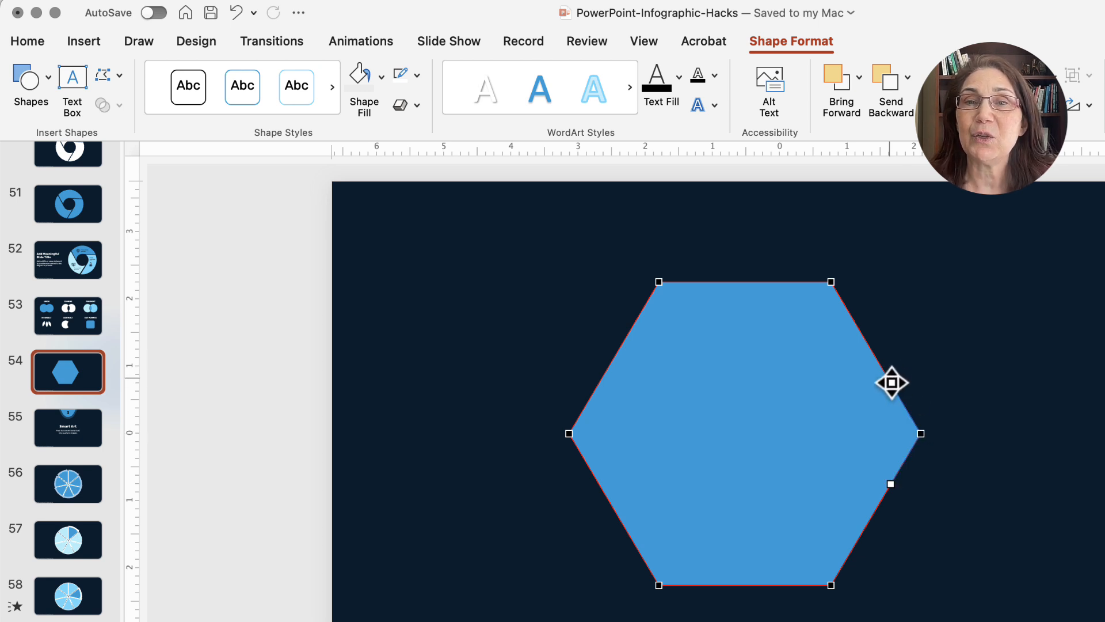
drag(891, 383, 919, 327)
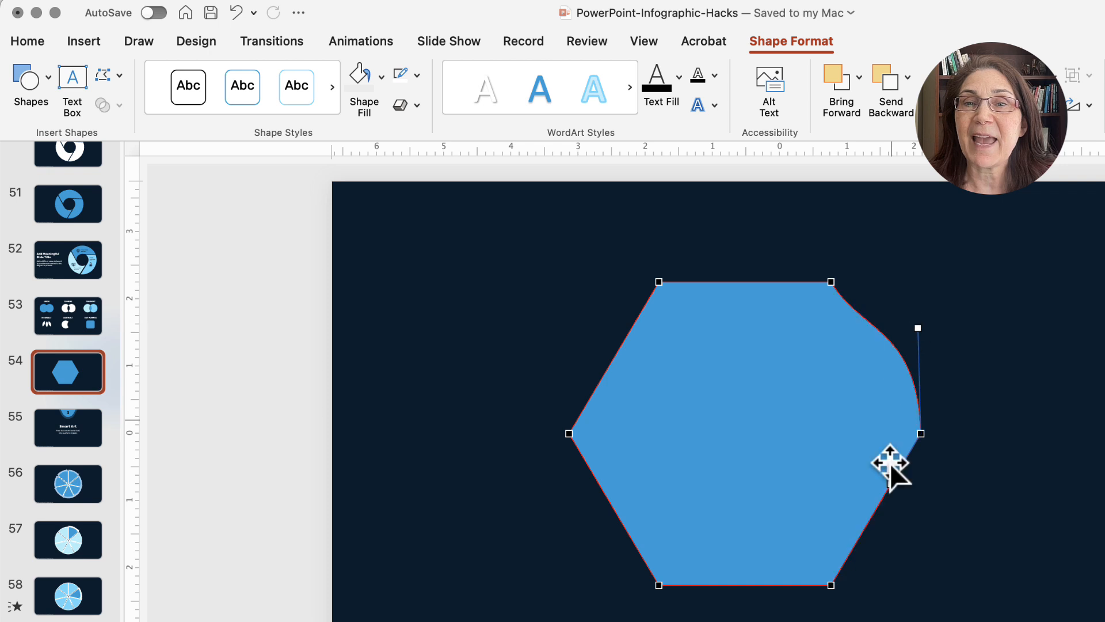
drag(891, 483, 911, 535)
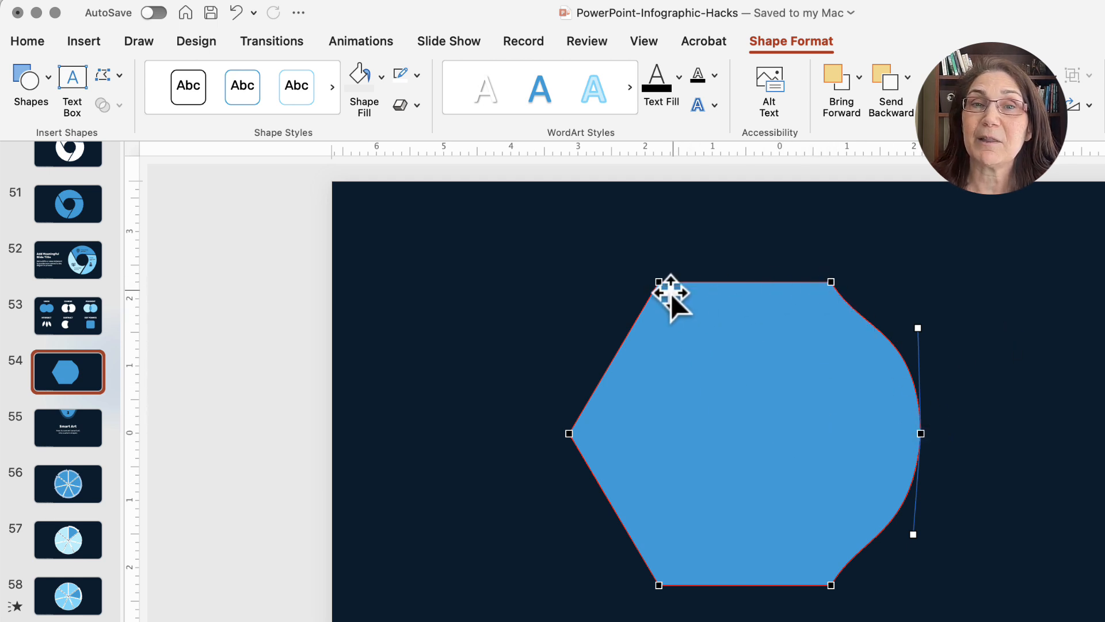
- Move the hexagon's upper-left point up and outward, and reshape the right-hand curves with the rightmost point's handles
drag(658, 284, 639, 256)
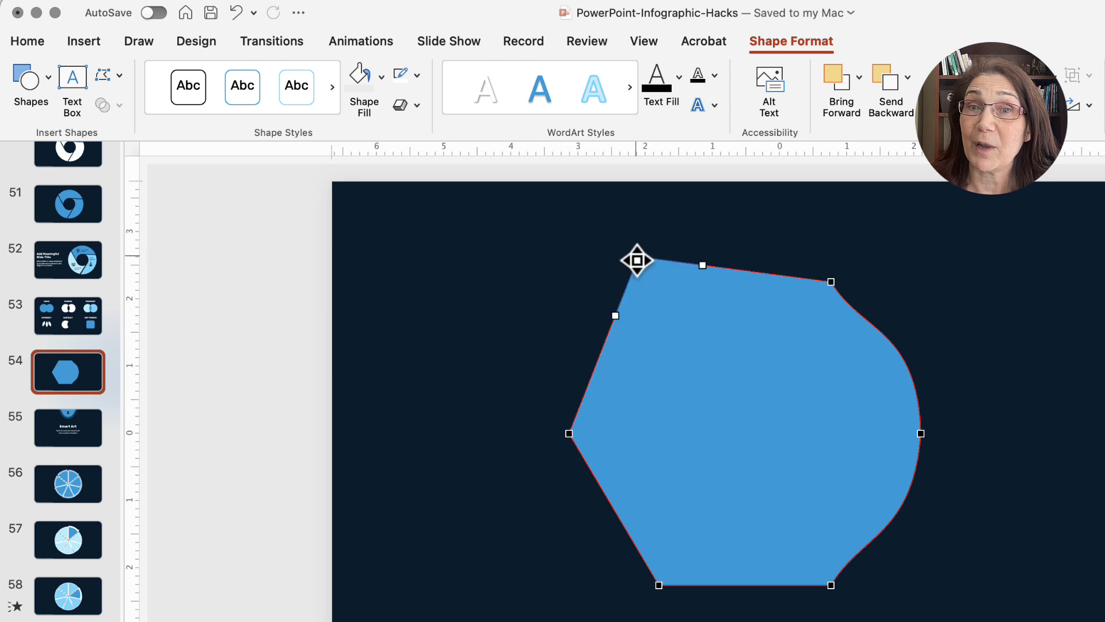
click(921, 434)
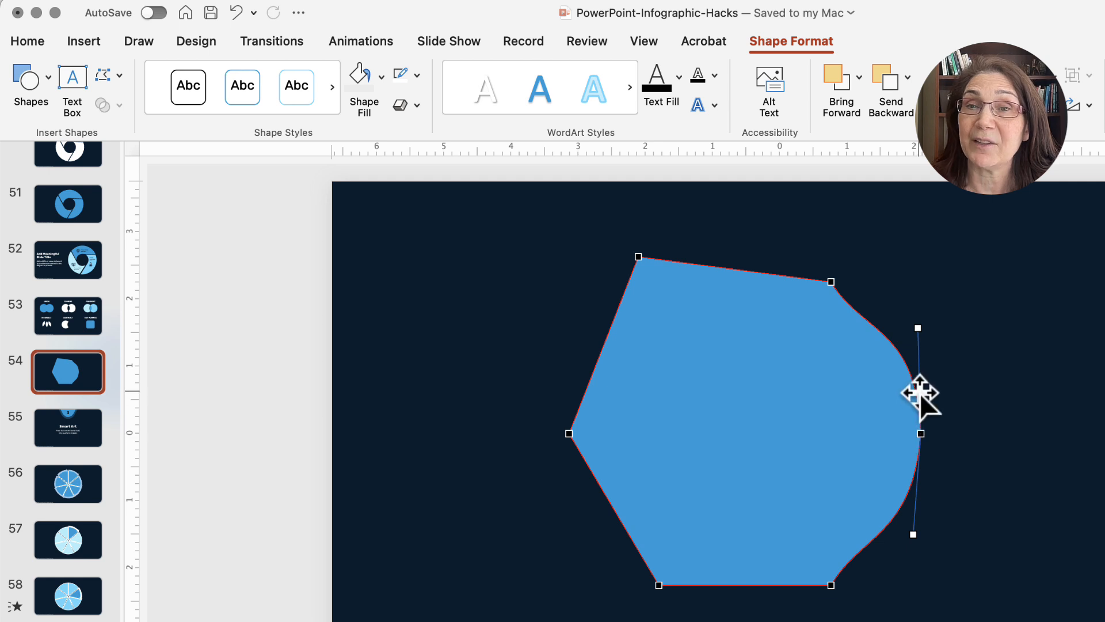
drag(917, 329, 945, 300)
mouse_move(915, 541)
mouse_down()
mouse_move(945, 542)
mouse_move(923, 543)
mouse_up()
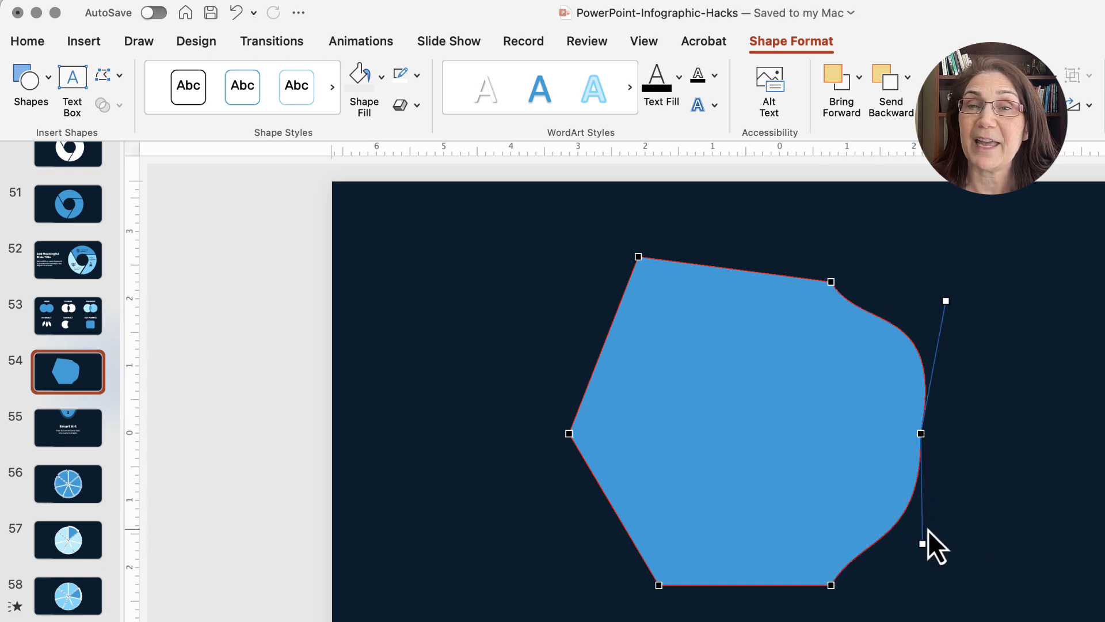
- Convert the hexagon's rightmost point to a Straight Point and pull its upper handle inward to even out the curve
right_click(921, 435)
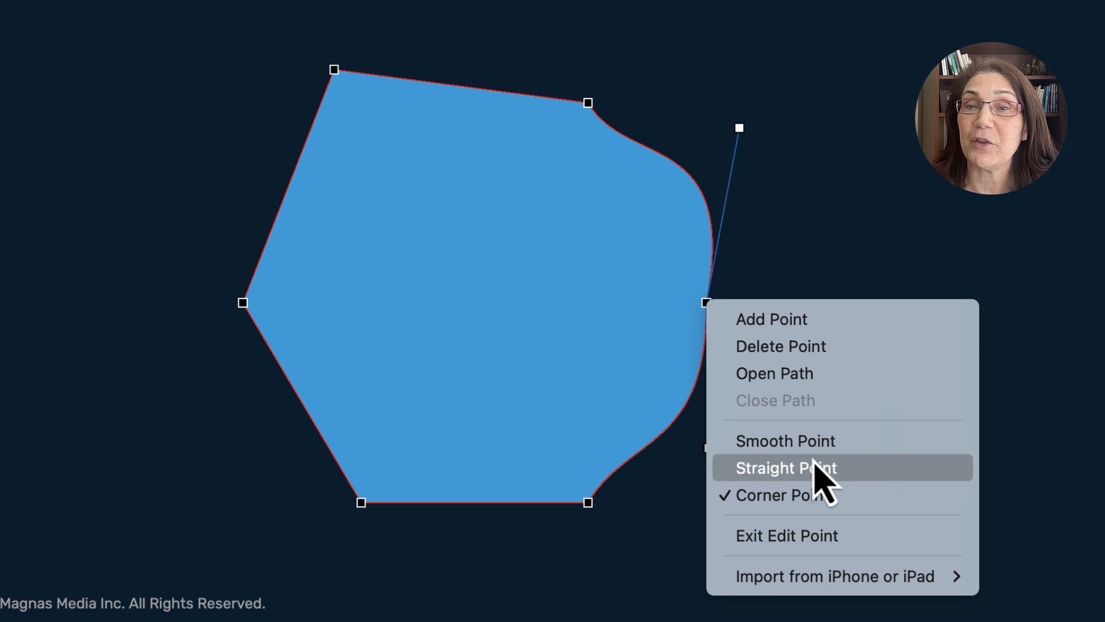
click(875, 477)
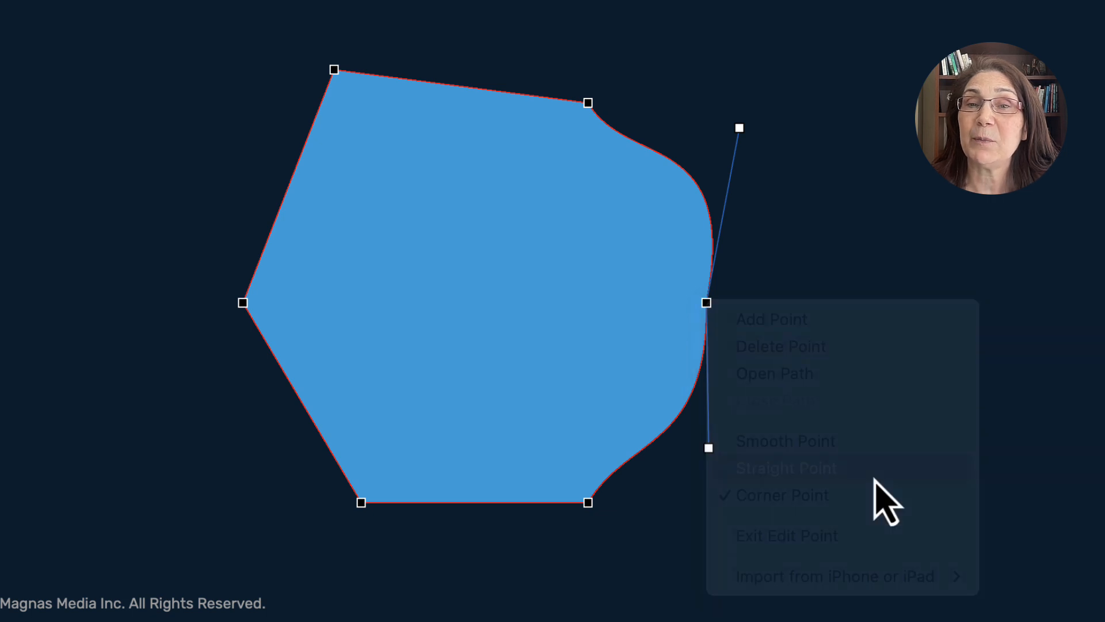
drag(710, 243, 709, 162)
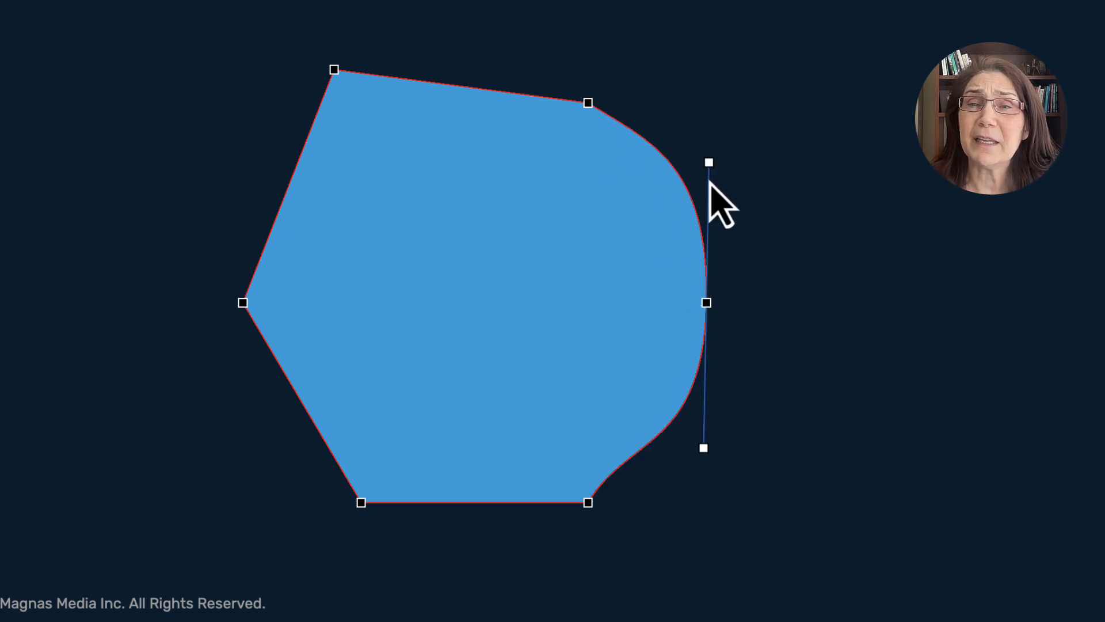
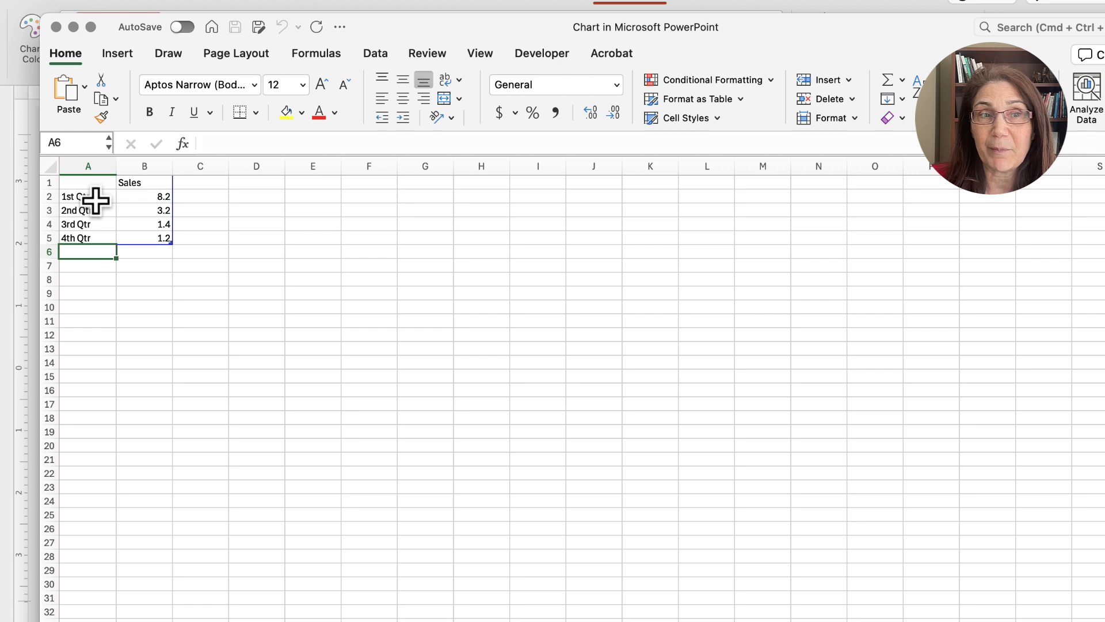
- Number the categories in cells A2 to A11 of the chart's data sheet from 1 to 10
click(95, 200)
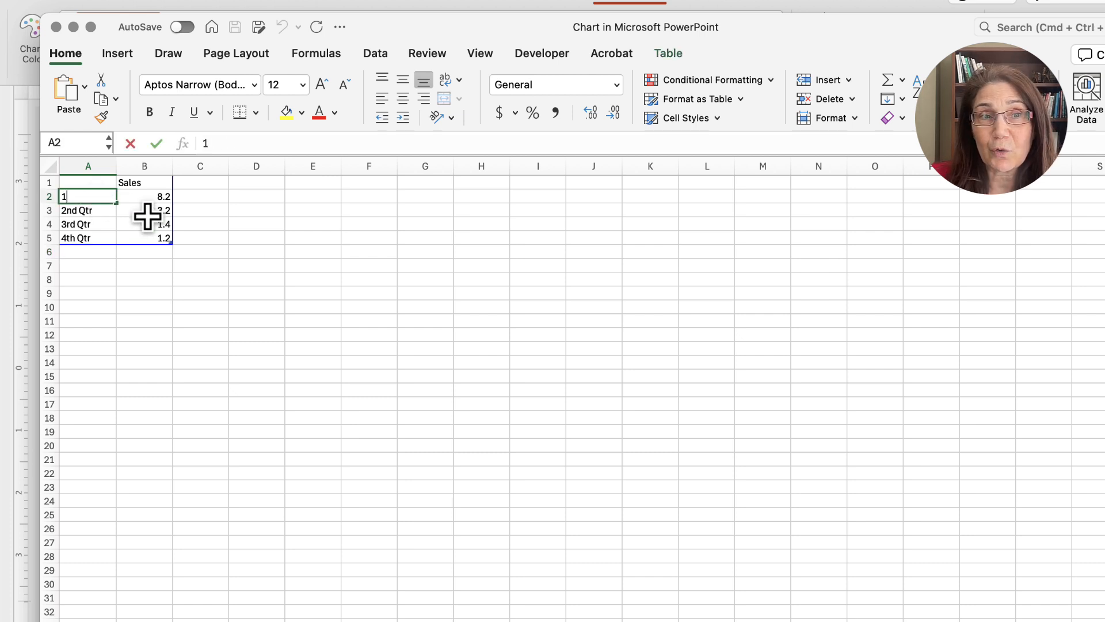
key(Return)
text(2)
key(Return)
text(3)
key(Return)
text(4)
key(Return)
text(5)
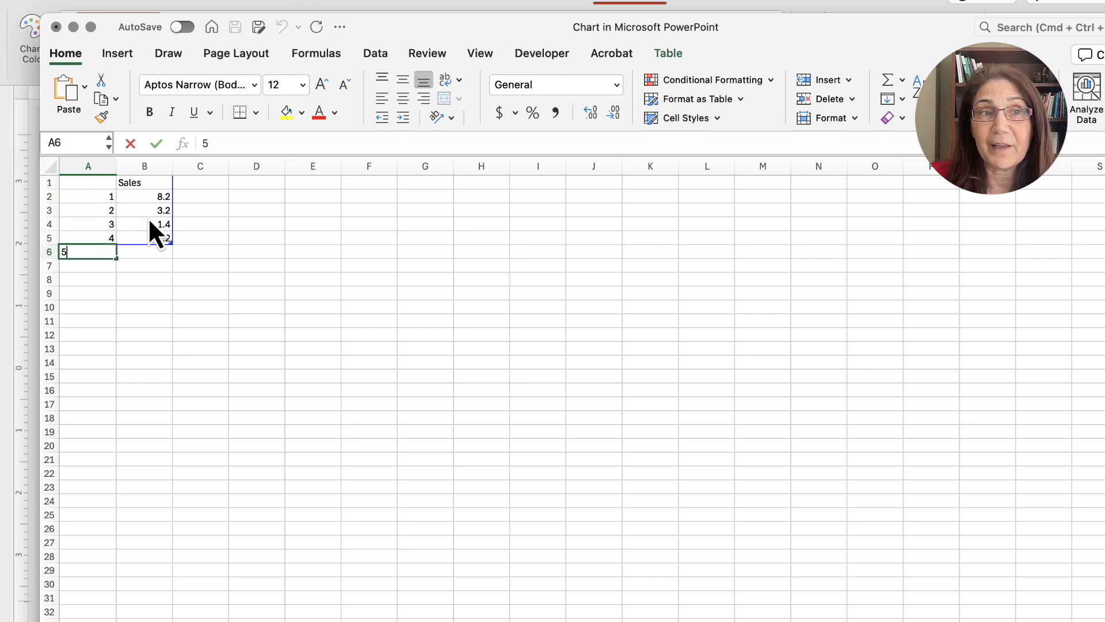
key(Return)
text(6)
key(Return)
text(7)
key(Return)
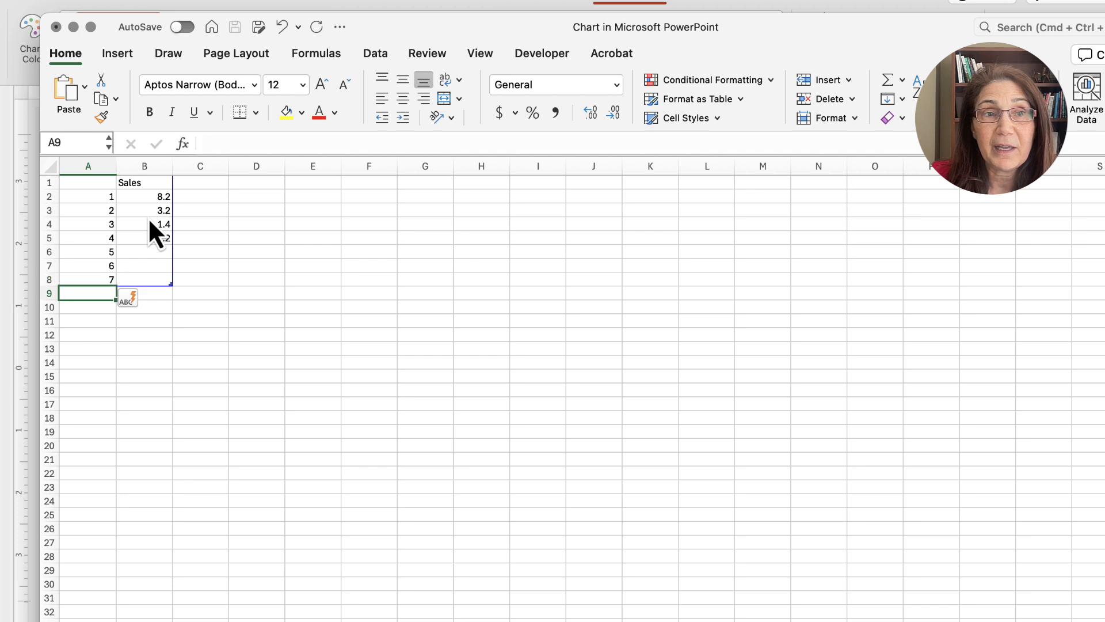
text(8)
key(Return)
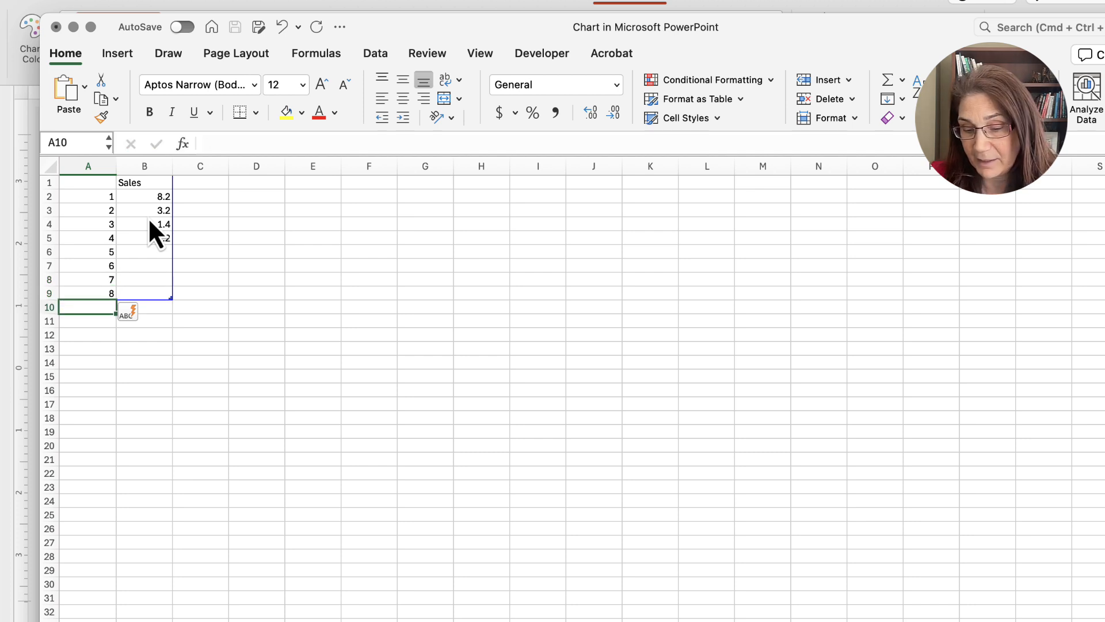
text(9)
key(Return)
text(10)
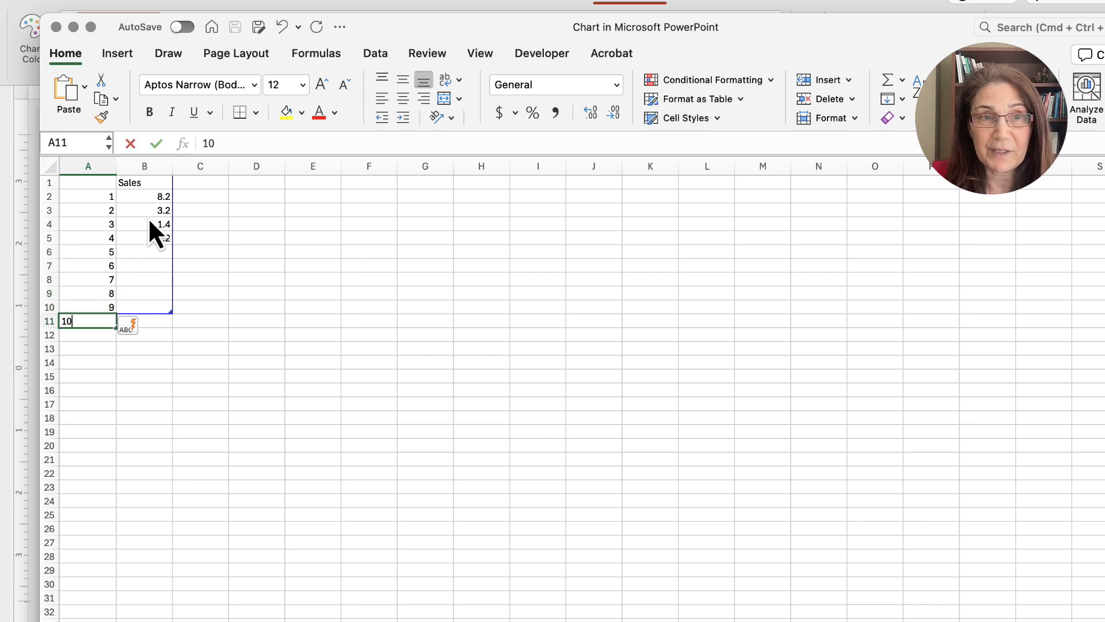
- Enter the value 1 in every cell from B2 to B11 so all ten categories are equal
click(160, 197)
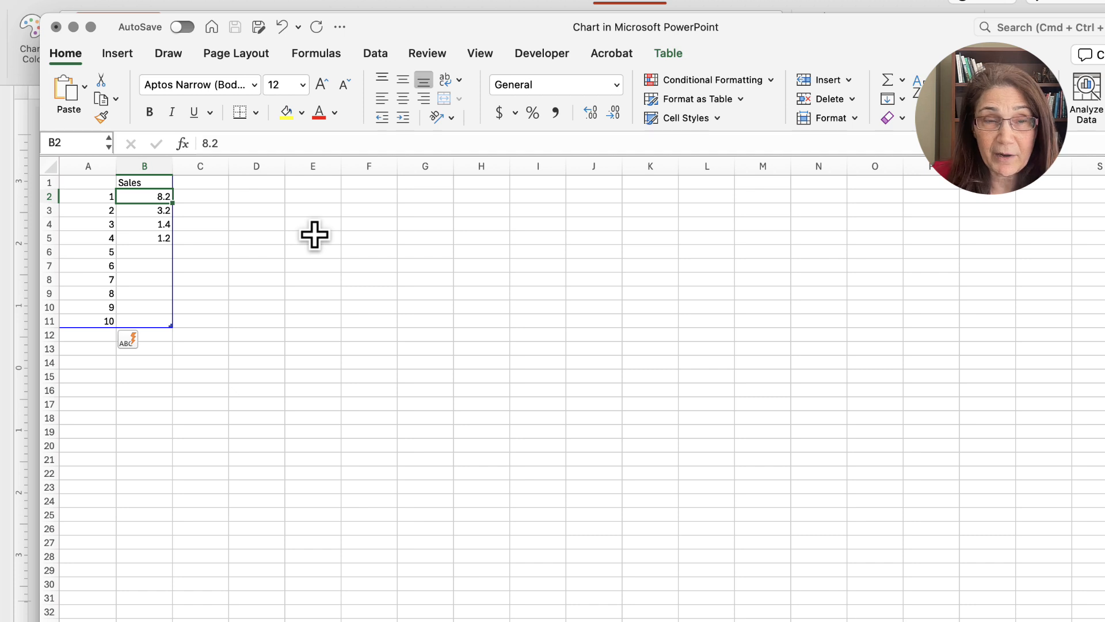
text(1)
key(Return)
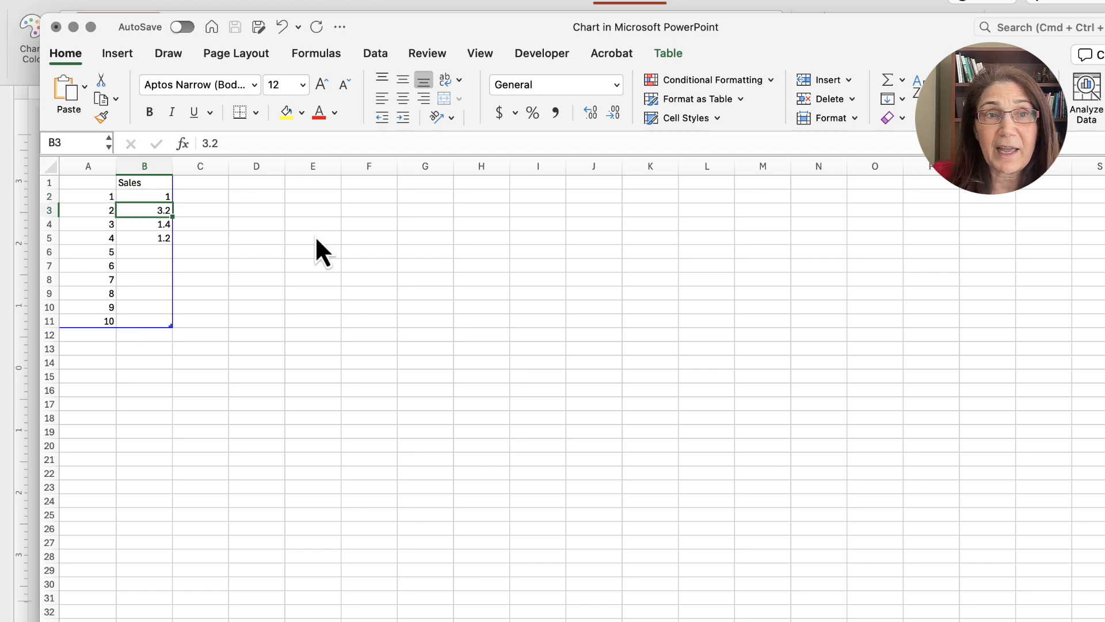
text(1)
key(Return)
text(1)
key(Return)
text(1 1)
key(Return)
text(1 1 1 1 1)
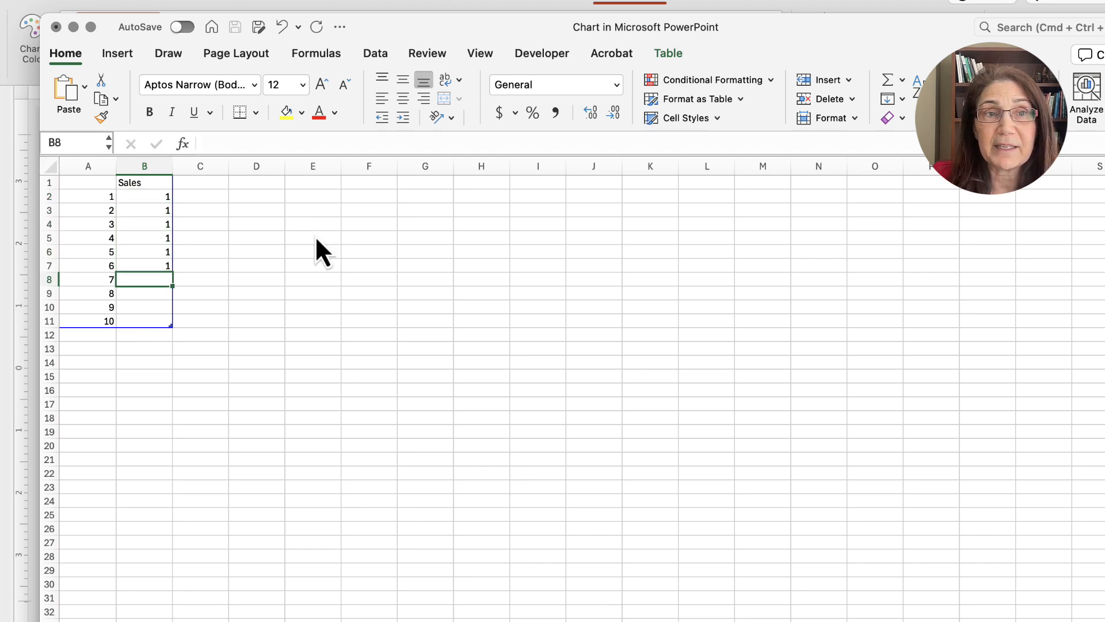
key(Up)
key(Up)
key(Up)
key(Up)
key(Up)
key(Up)
key(Up)
key(Up)
key(Up)
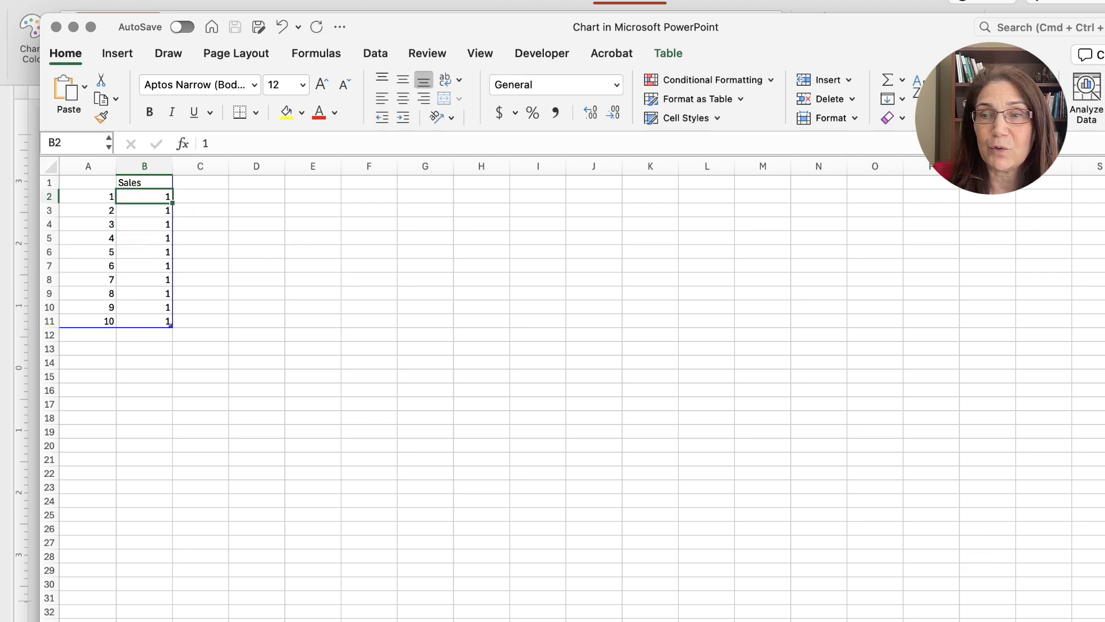
- Rename the Sales header in cell B1 as Segments
drag(1070, 620, 1102, 621)
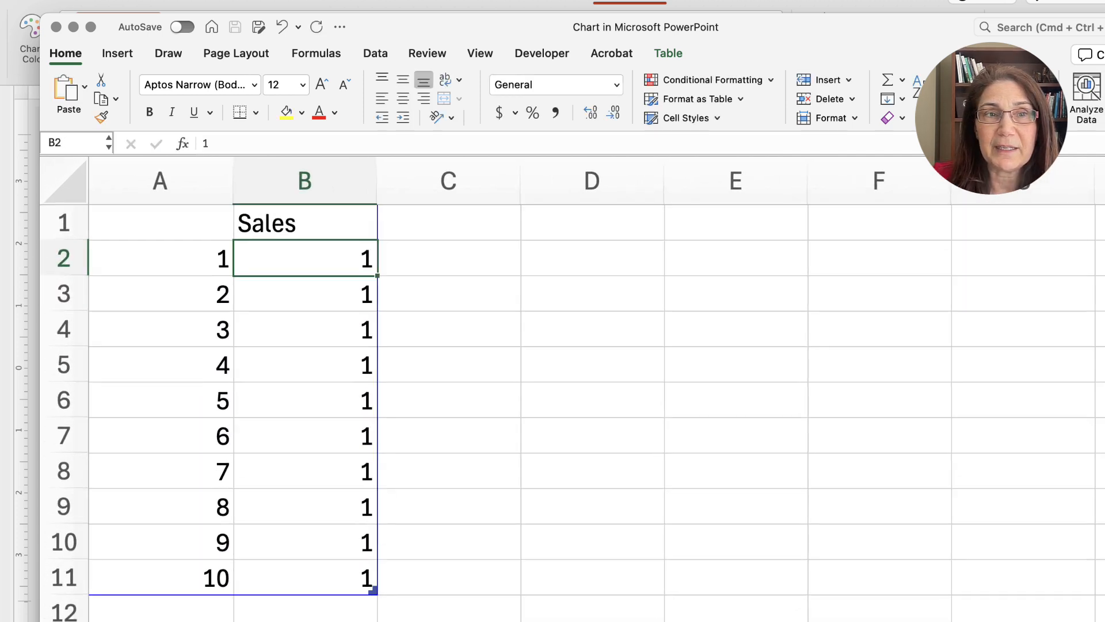
click(205, 266)
click(221, 541)
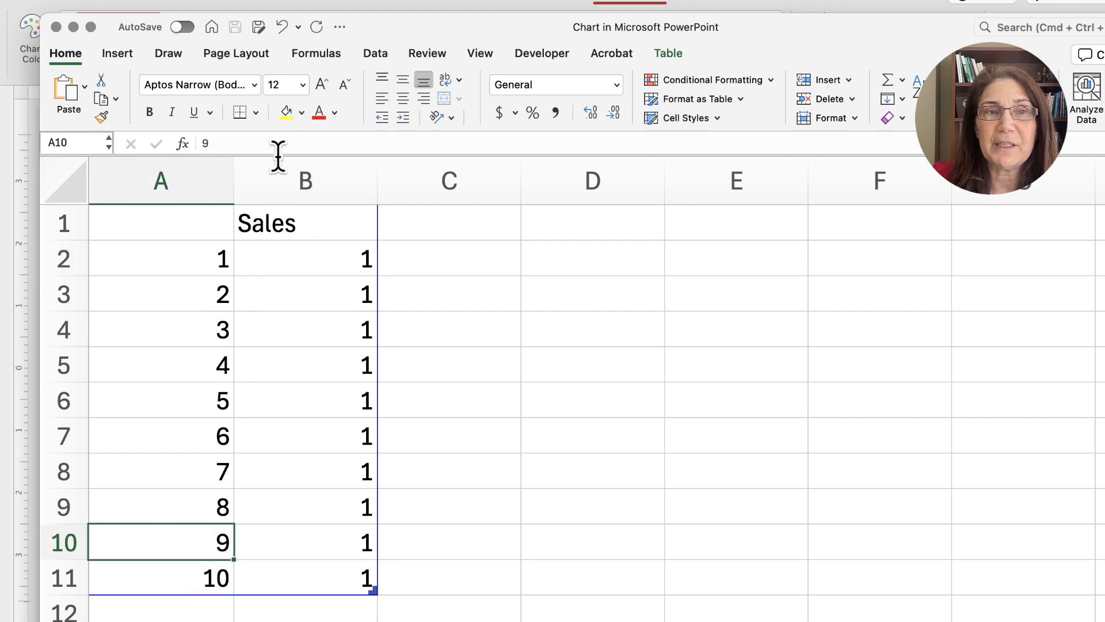
click(271, 224)
double_click(303, 224)
drag(304, 225, 239, 222)
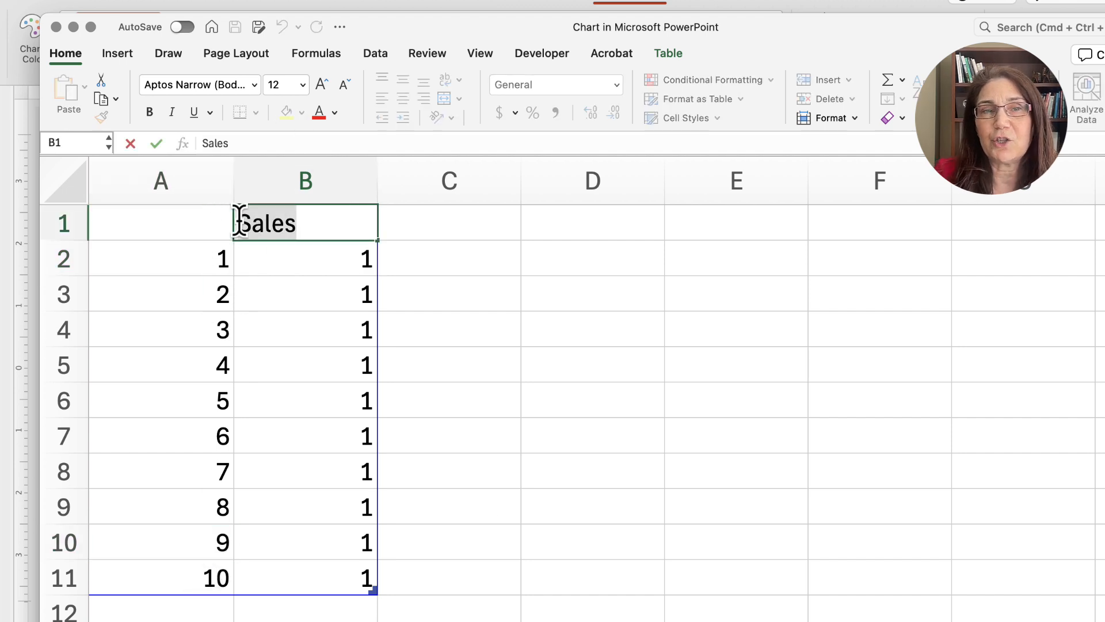
text(Seg)
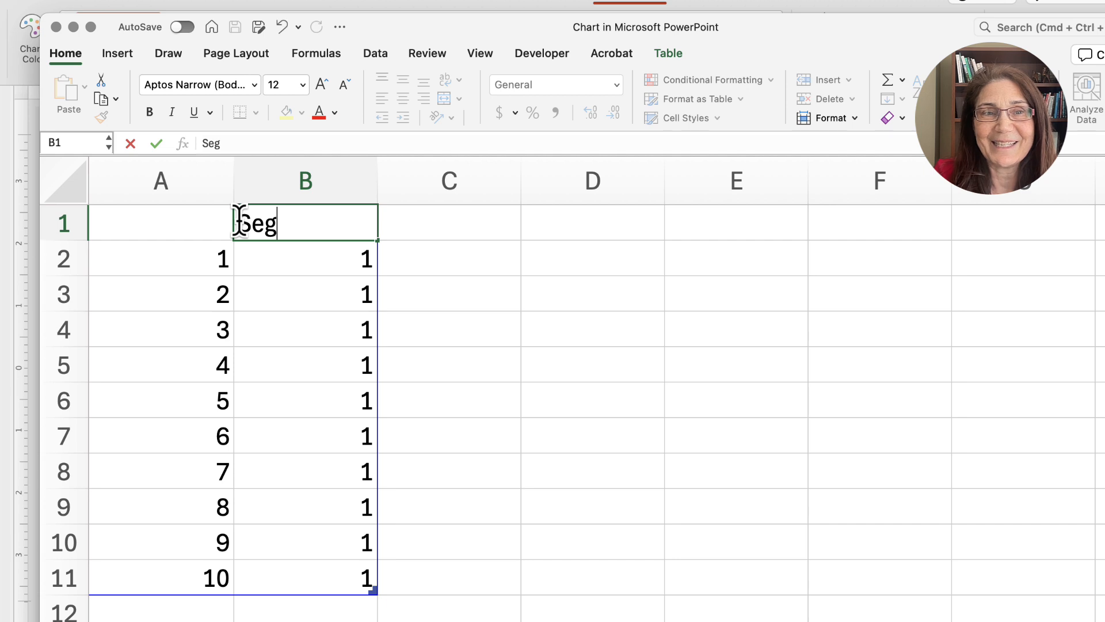
click(419, 281)
click(334, 259)
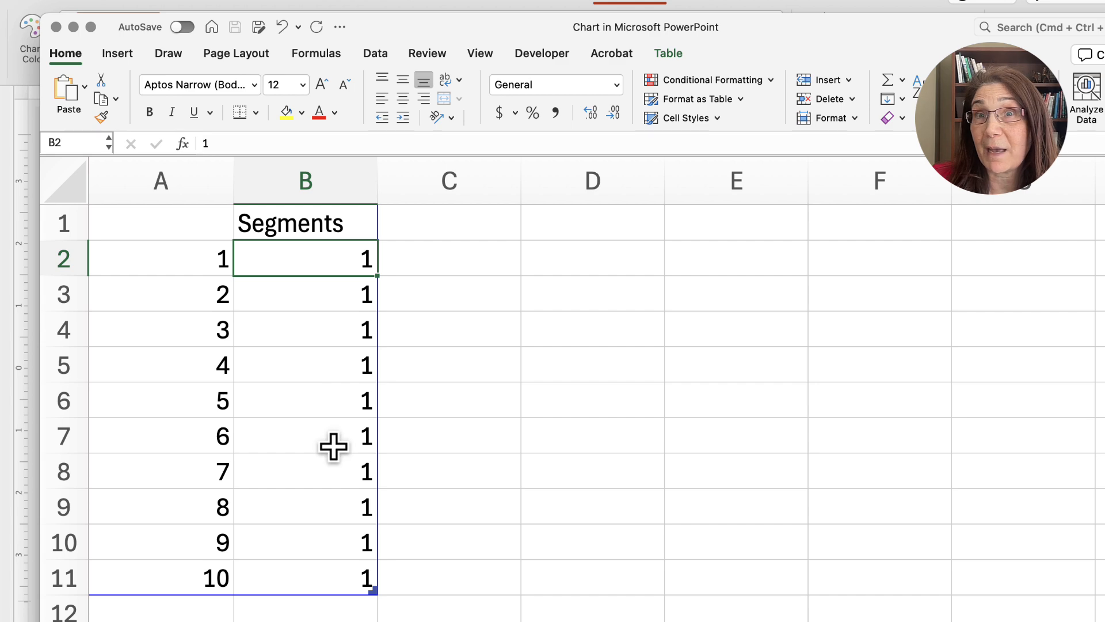
- Close the chart's data sheet and delete the chart title and legend from the doughnut chart
click(56, 28)
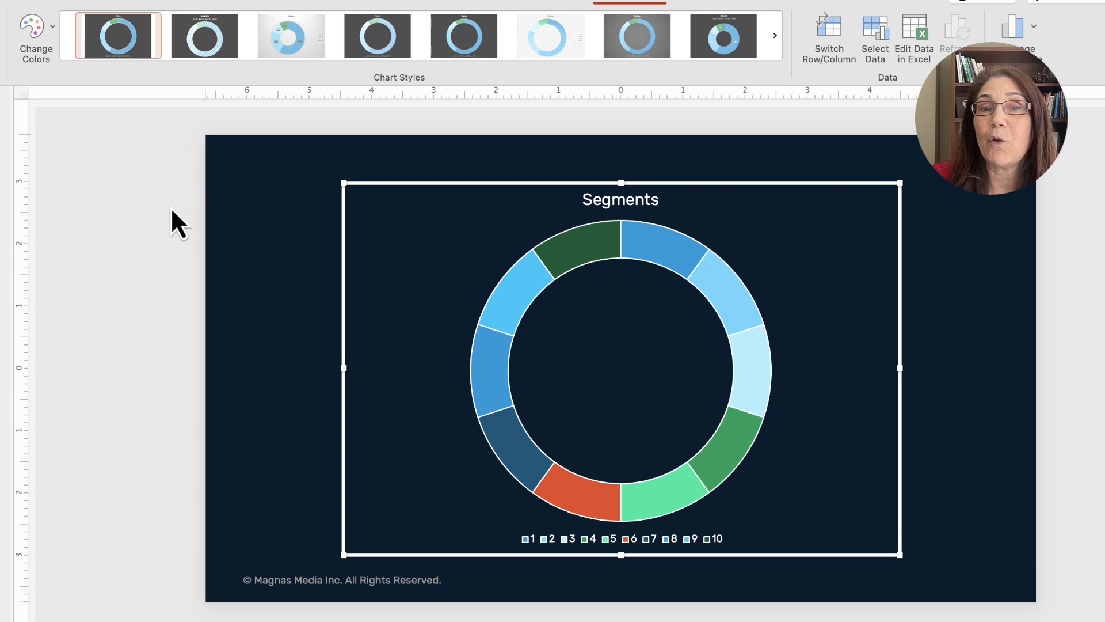
click(603, 199)
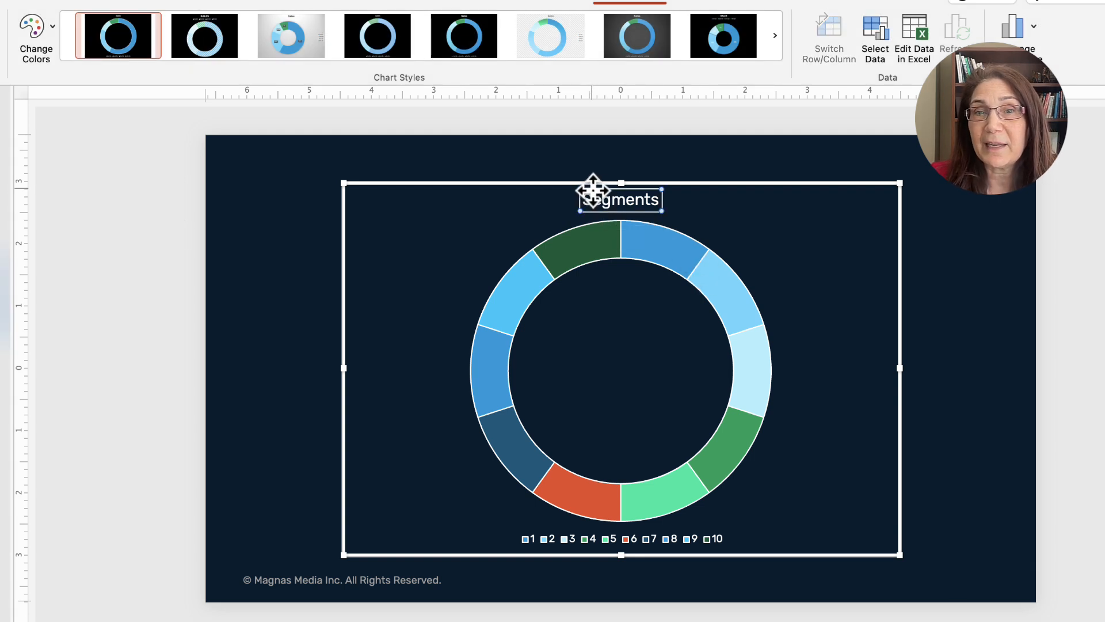
key(Delete)
click(656, 541)
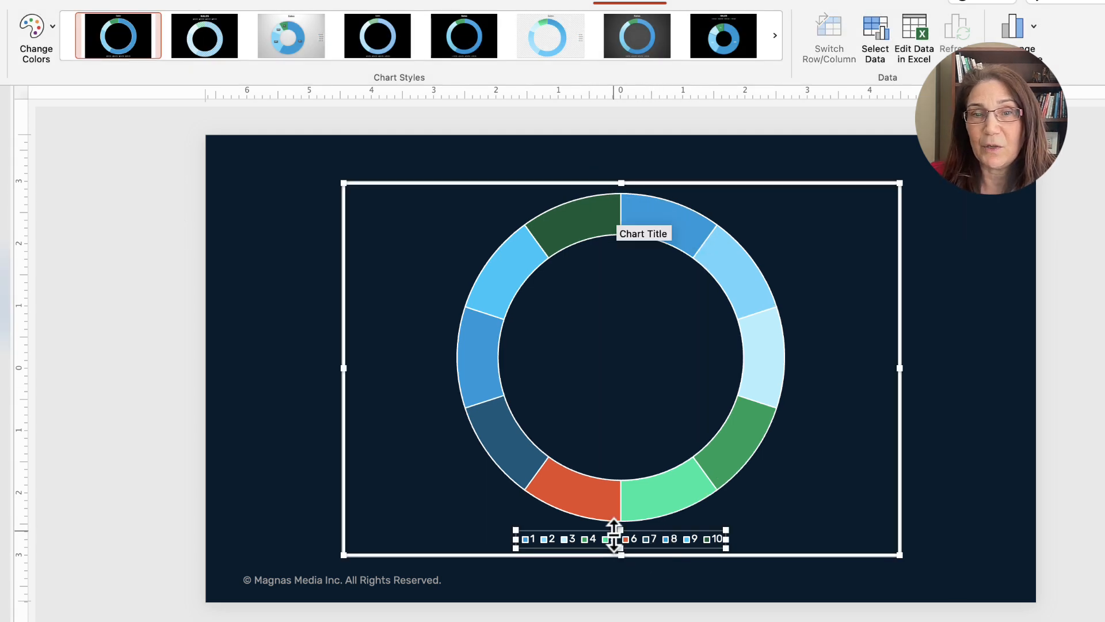
key(Delete)
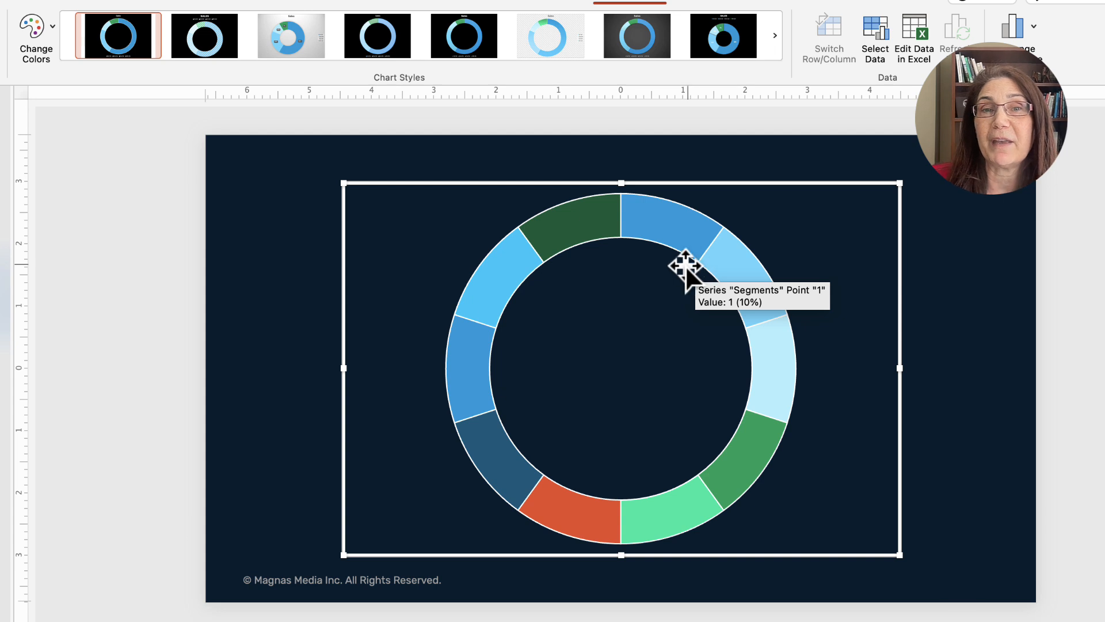
- Open the data point formatting for a doughnut segment and reduce the Doughnut Hole Size to 37%
right_click(523, 185)
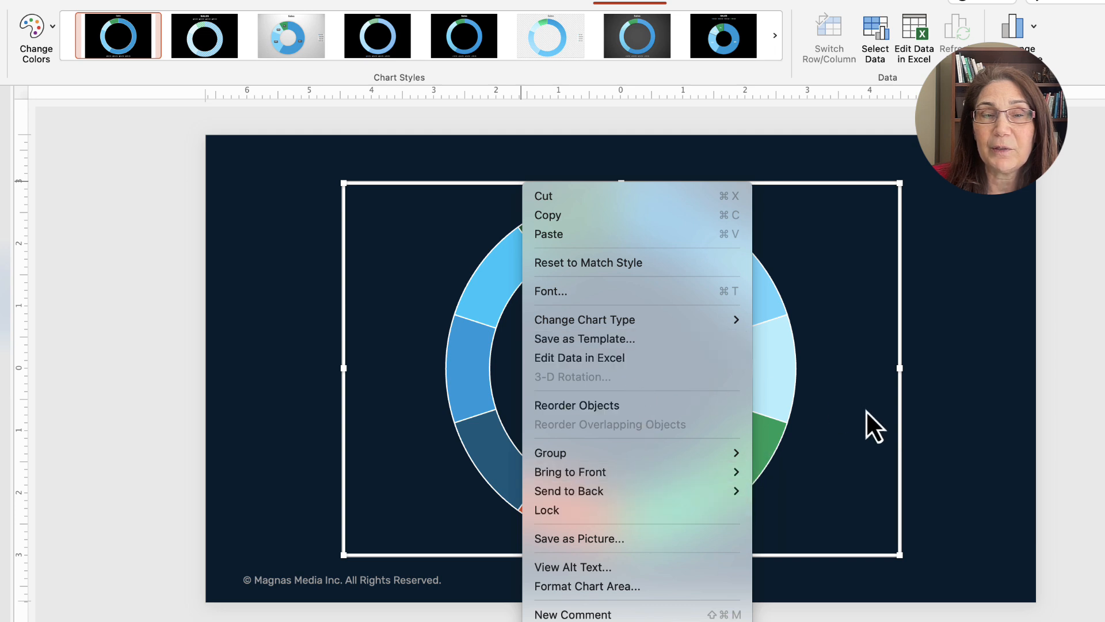
click(836, 488)
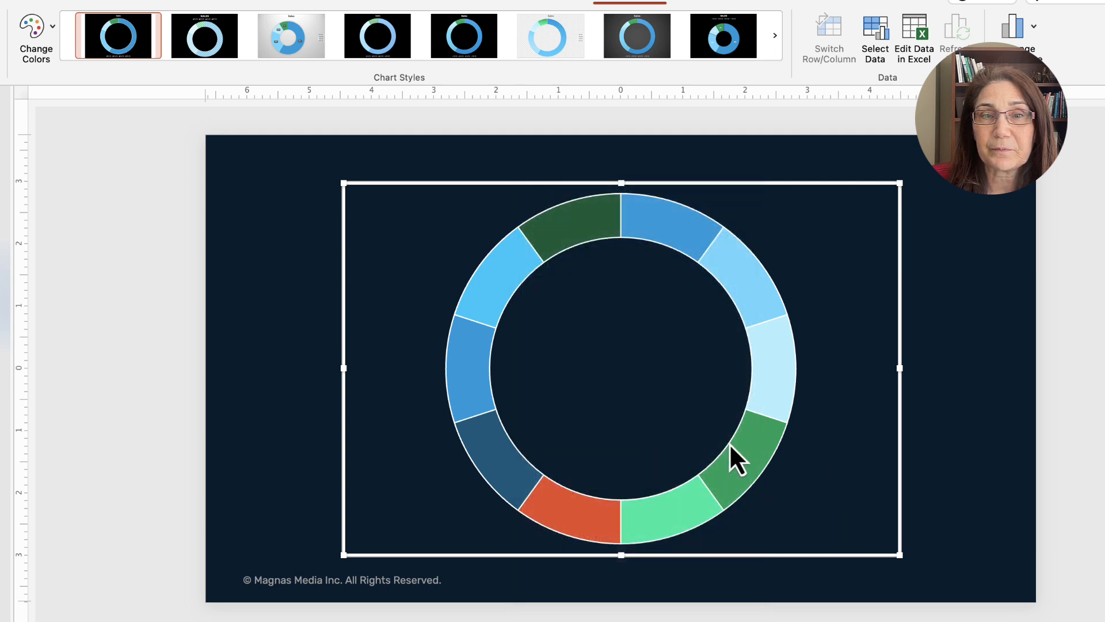
right_click(563, 226)
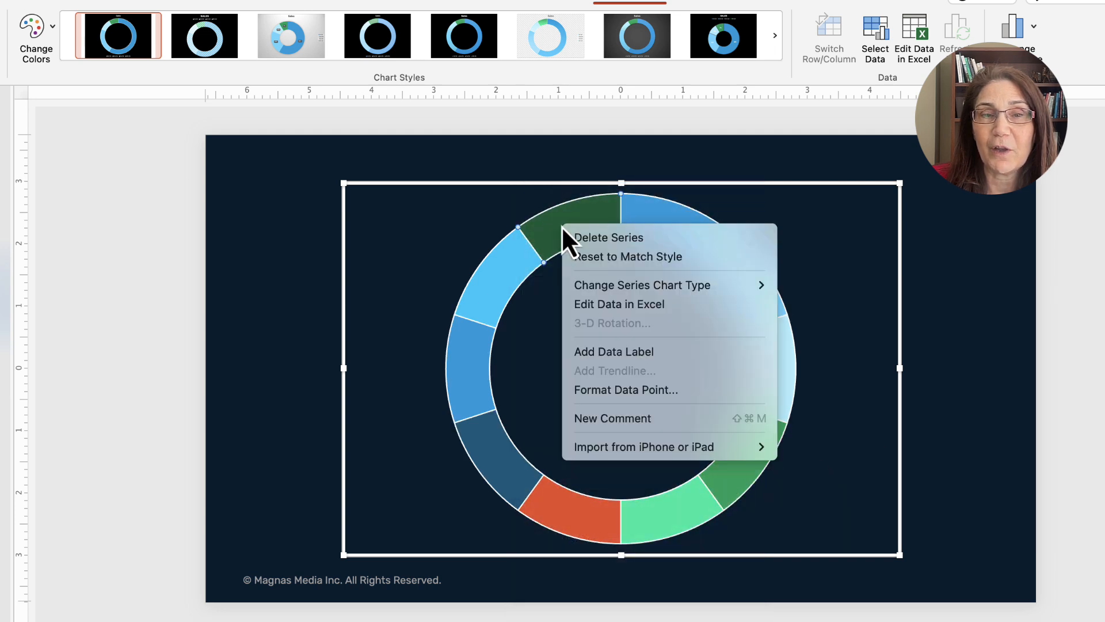
click(627, 392)
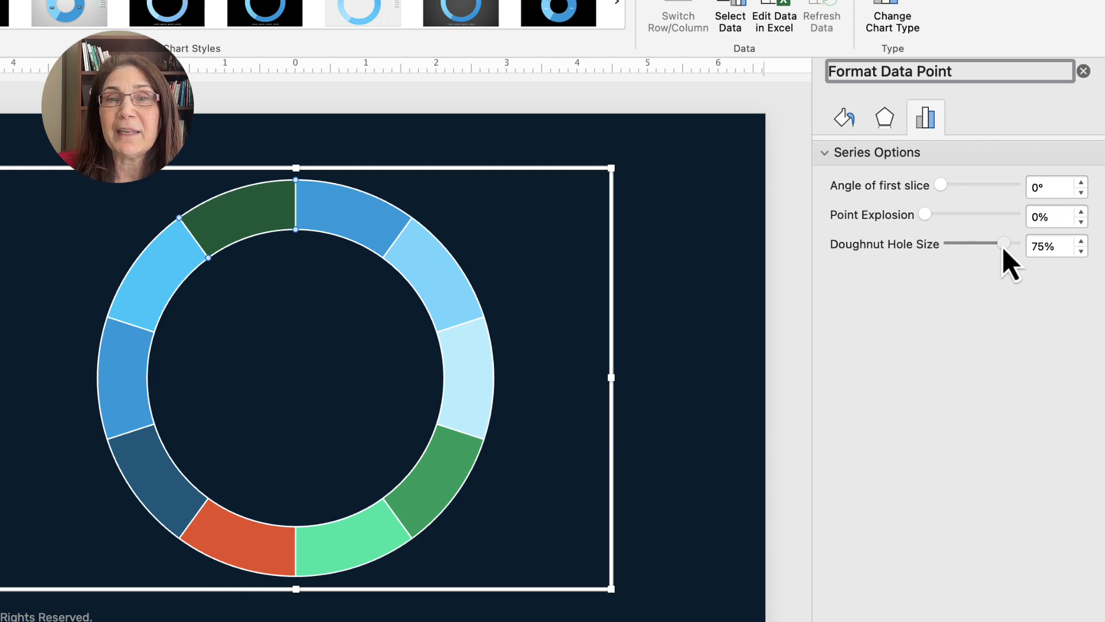
drag(1003, 248, 977, 249)
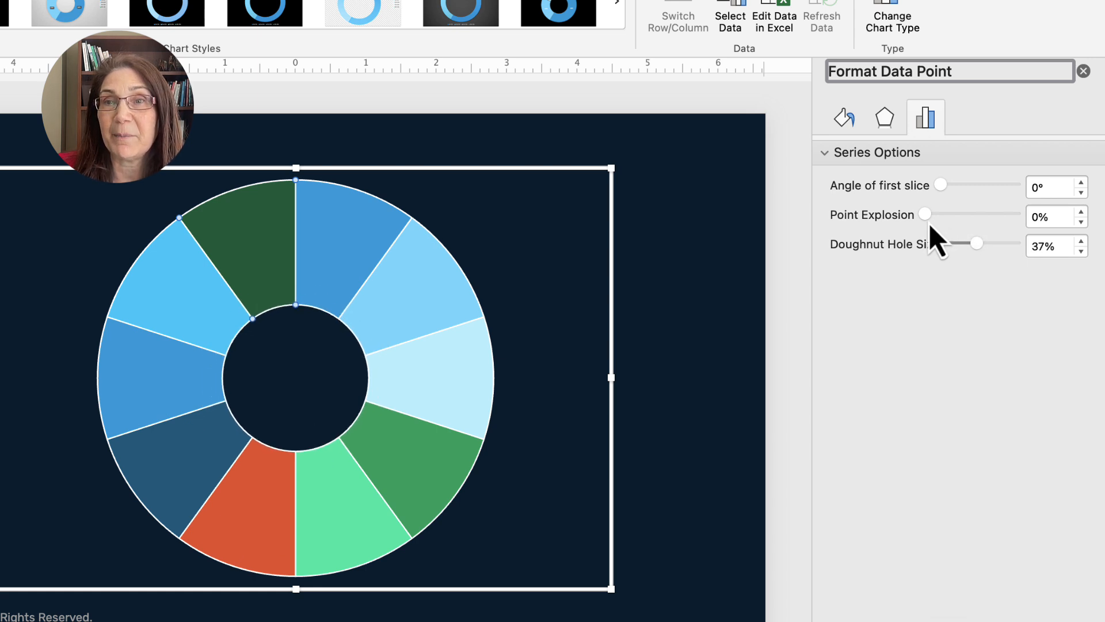
- Select the whole doughnut series and set its Doughnut Explosion to 4% to separate the segments
mouse_move(928, 220)
mouse_down()
mouse_move(937, 227)
mouse_move(918, 234)
mouse_up()
click(736, 291)
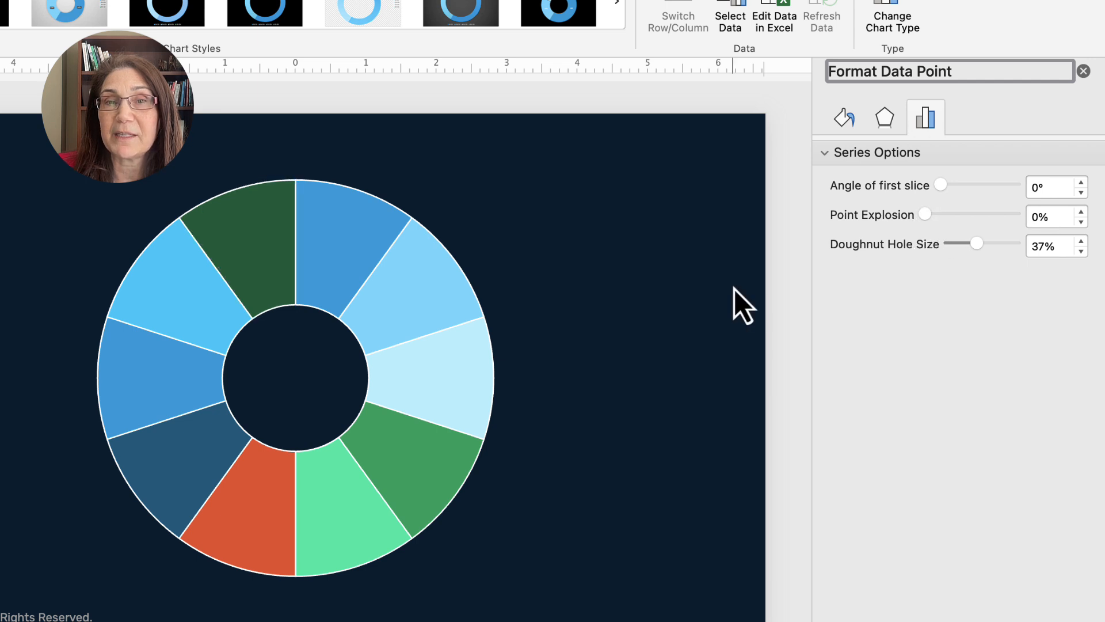
click(486, 319)
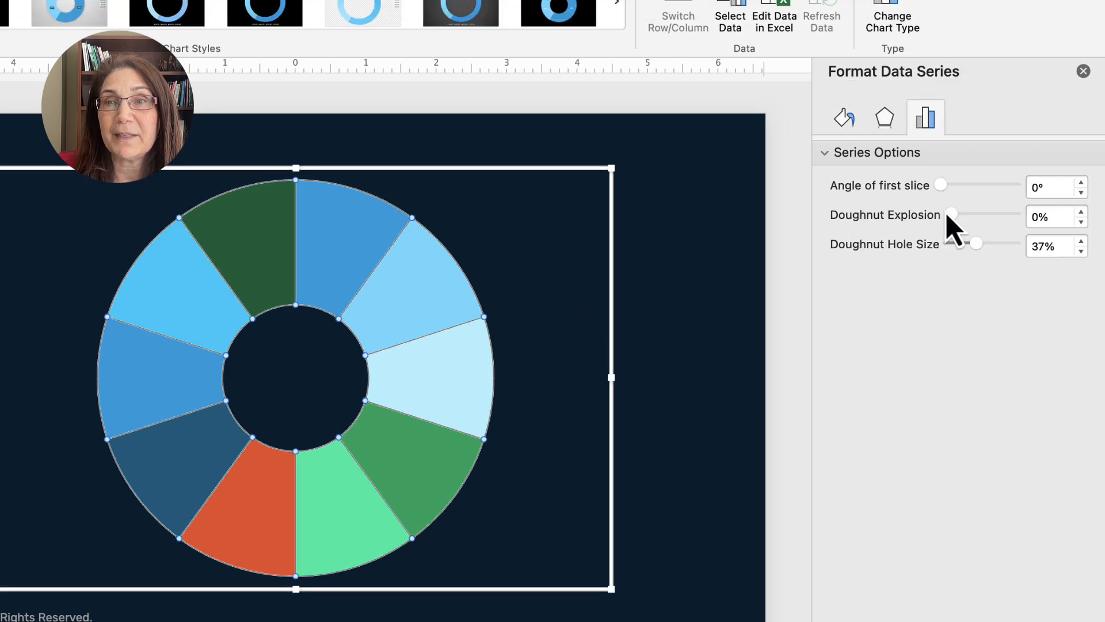
drag(948, 215, 953, 218)
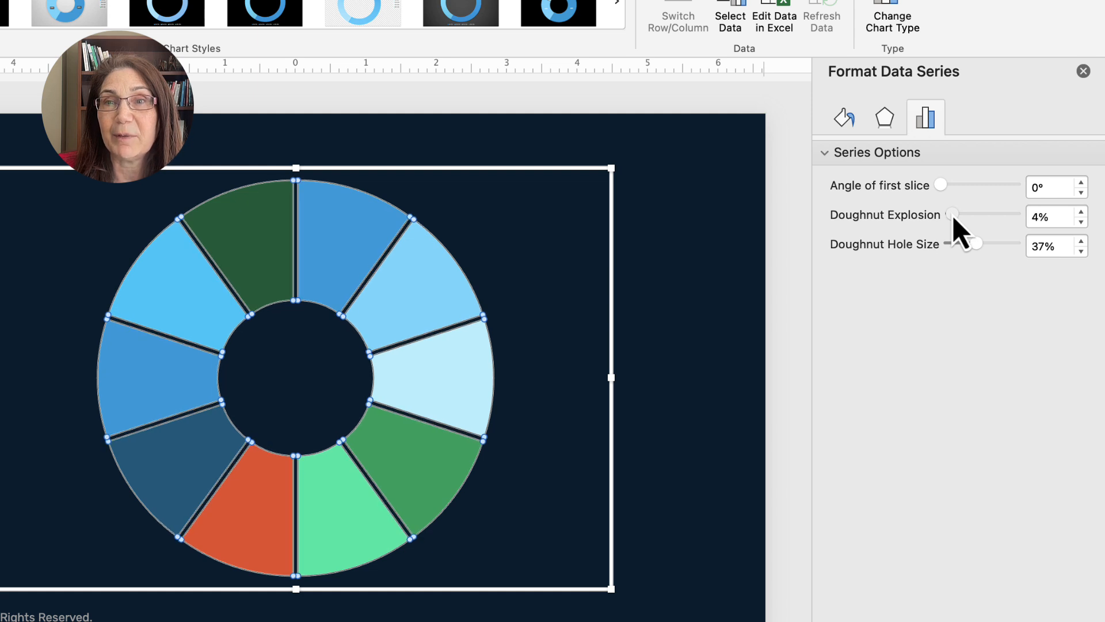
- Set the border of the doughnut series to No line and deselect the chart
click(844, 119)
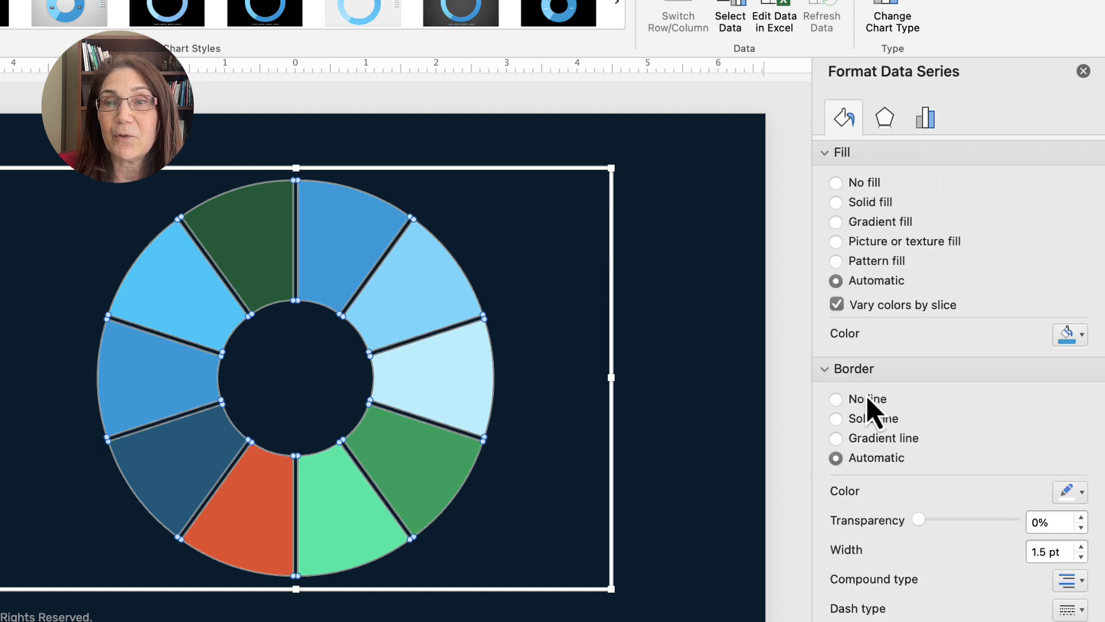
click(869, 409)
click(673, 388)
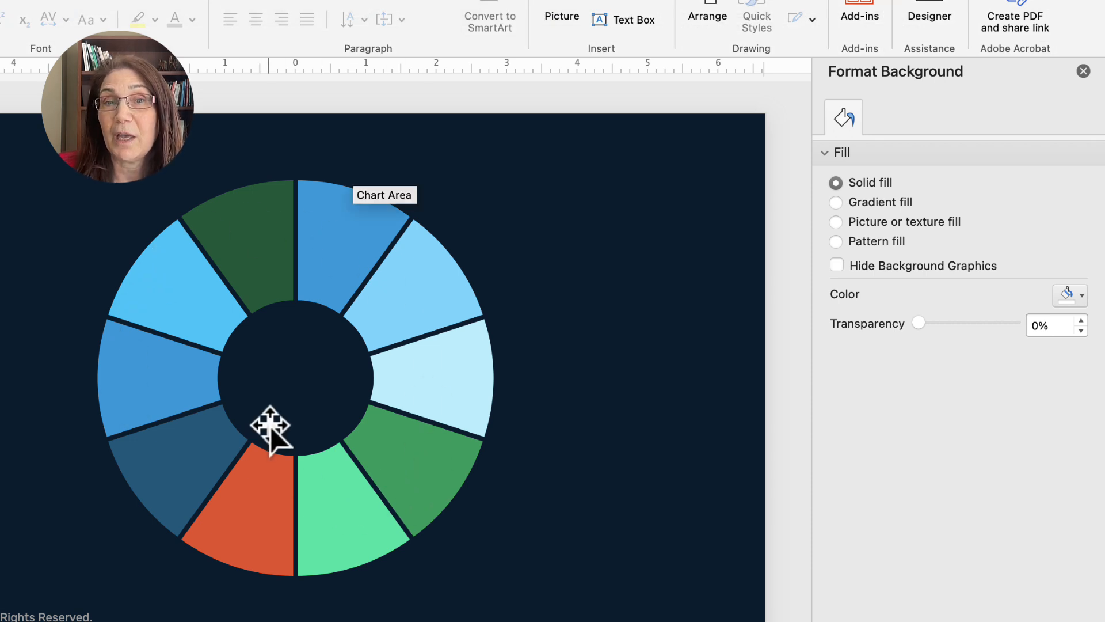
- Cut the doughnut chart from slide 61 and paste it back as a Picture (SVG)
click(256, 284)
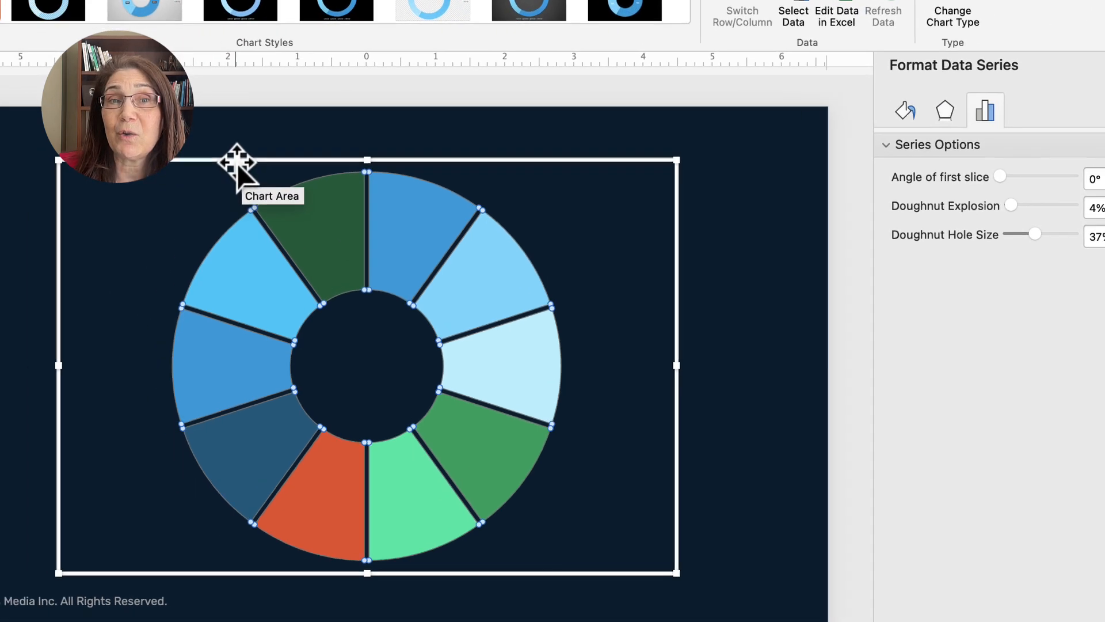
right_click(237, 167)
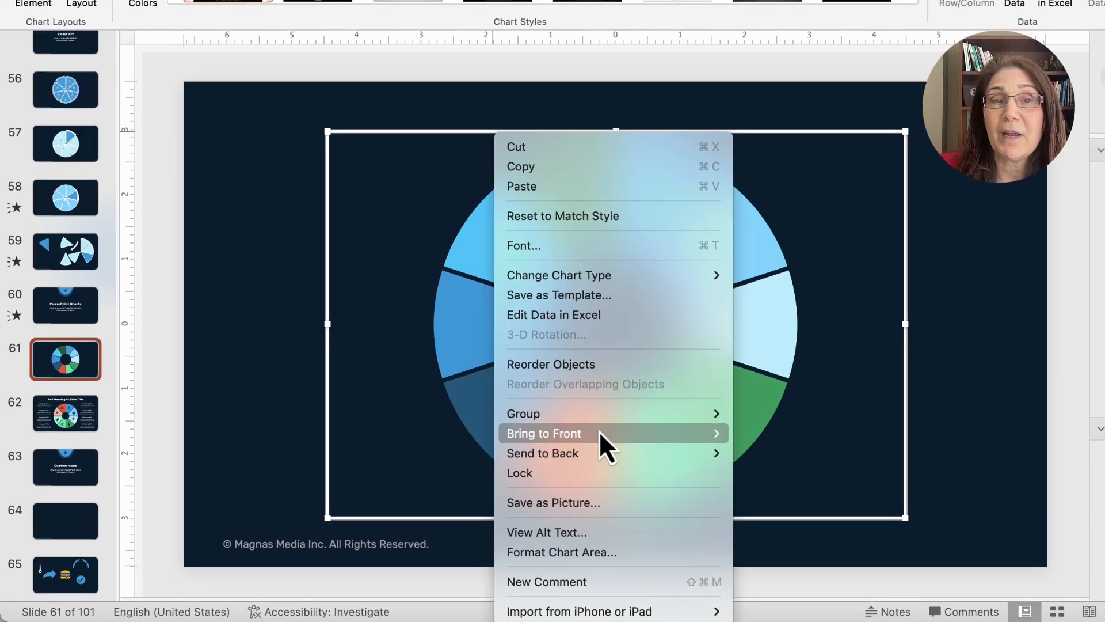
mouse_move(592, 415)
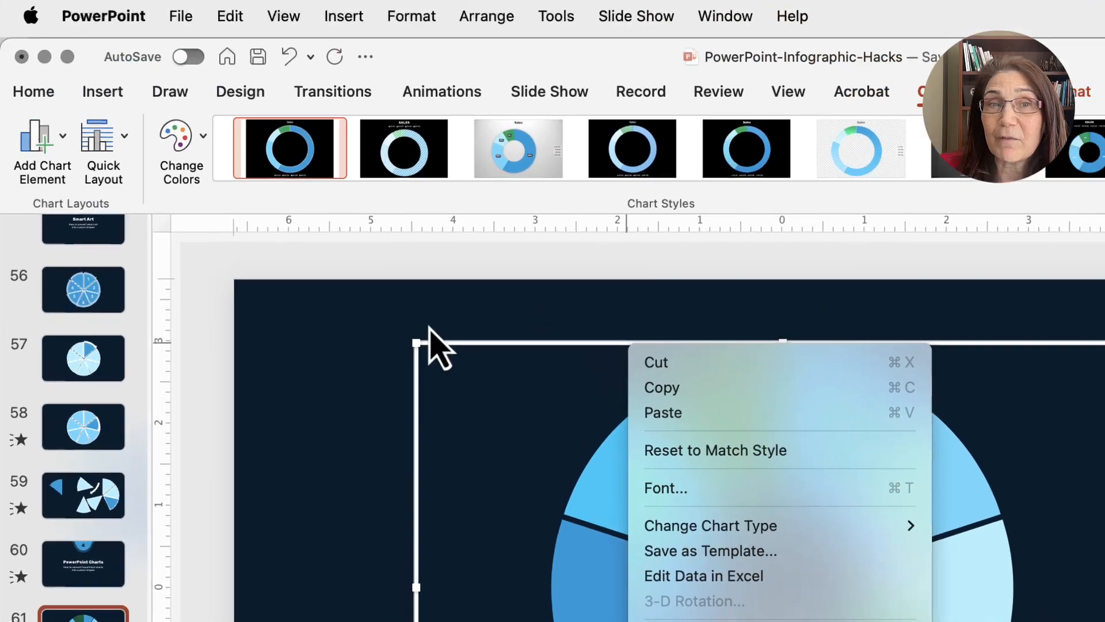
click(405, 203)
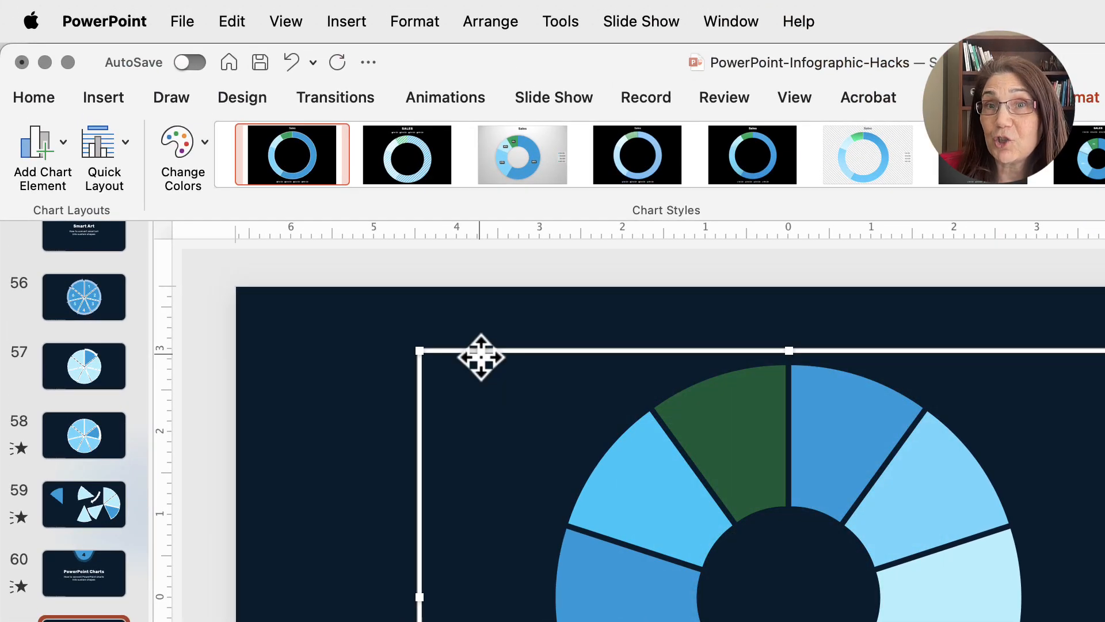
click(241, 24)
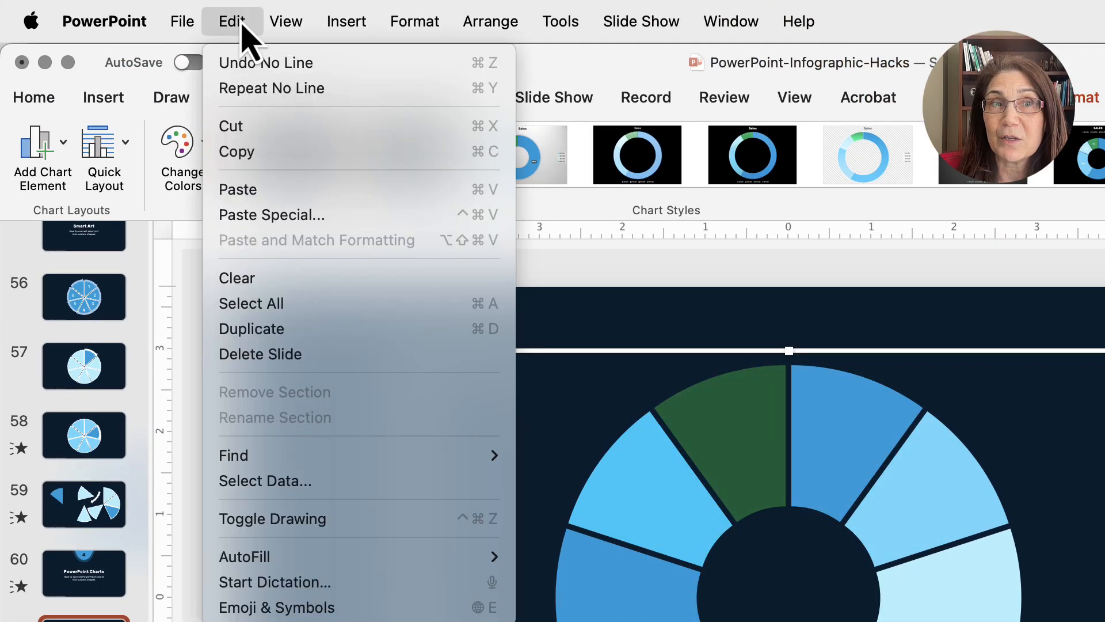
click(267, 128)
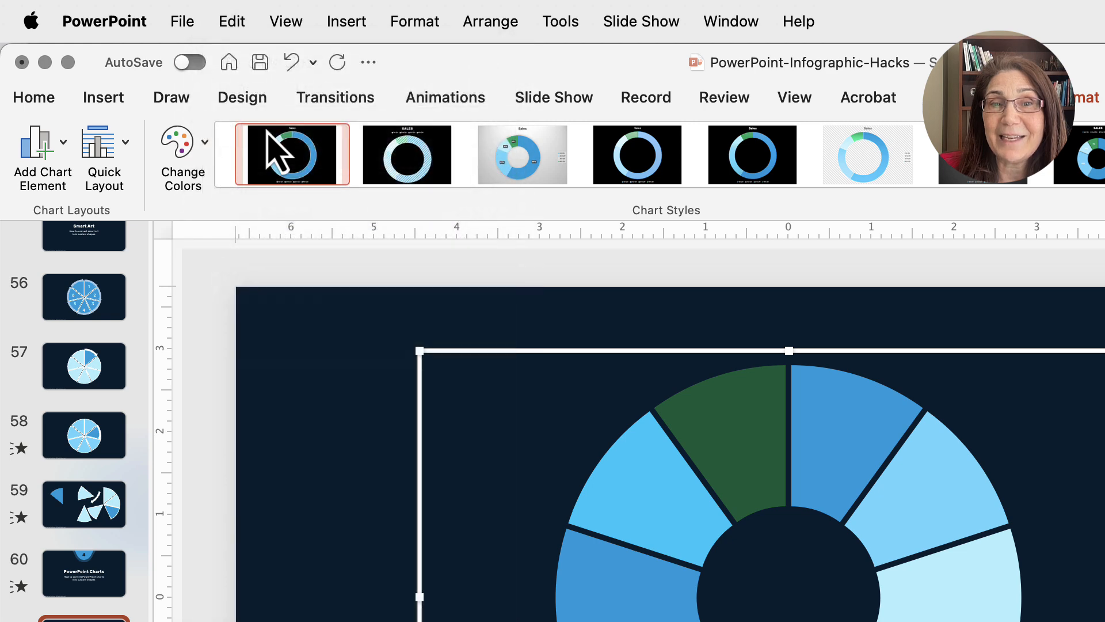
click(232, 23)
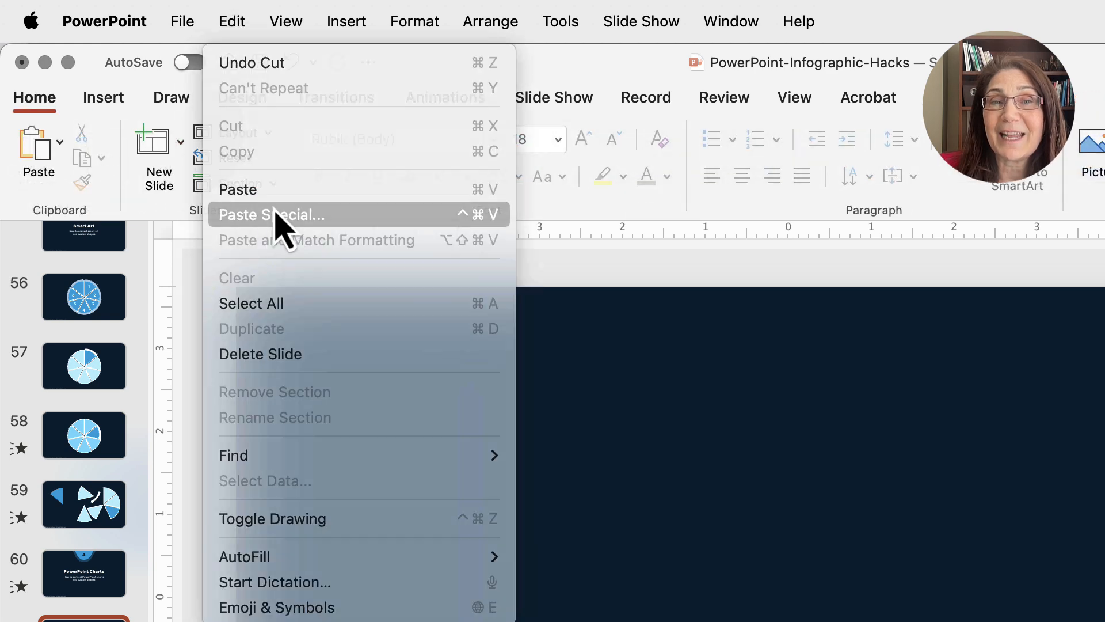
click(282, 226)
click(185, 245)
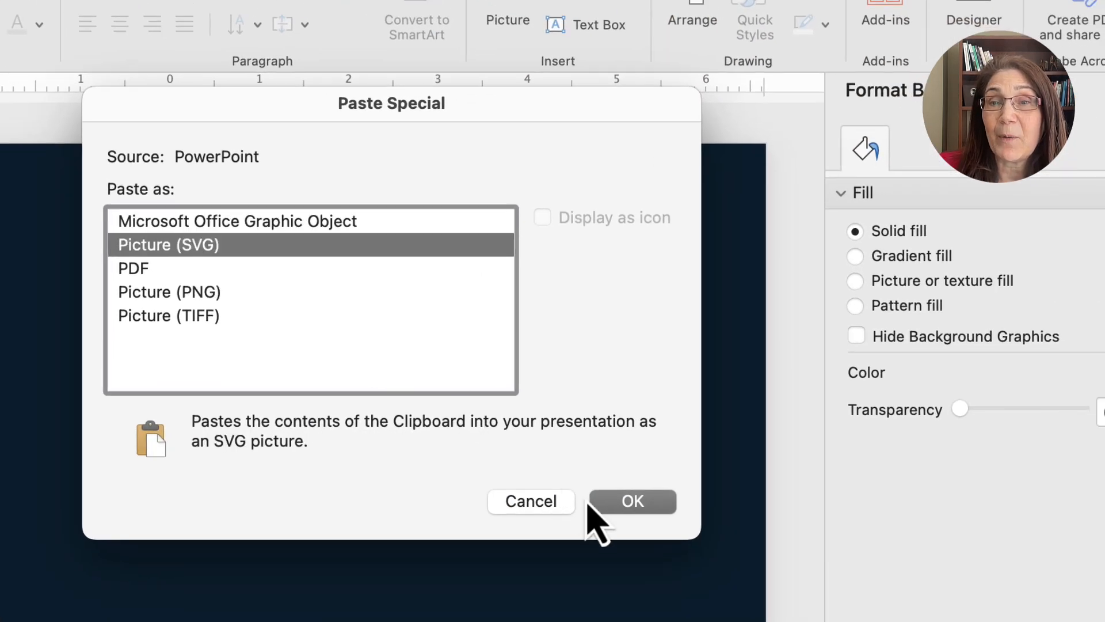
click(630, 502)
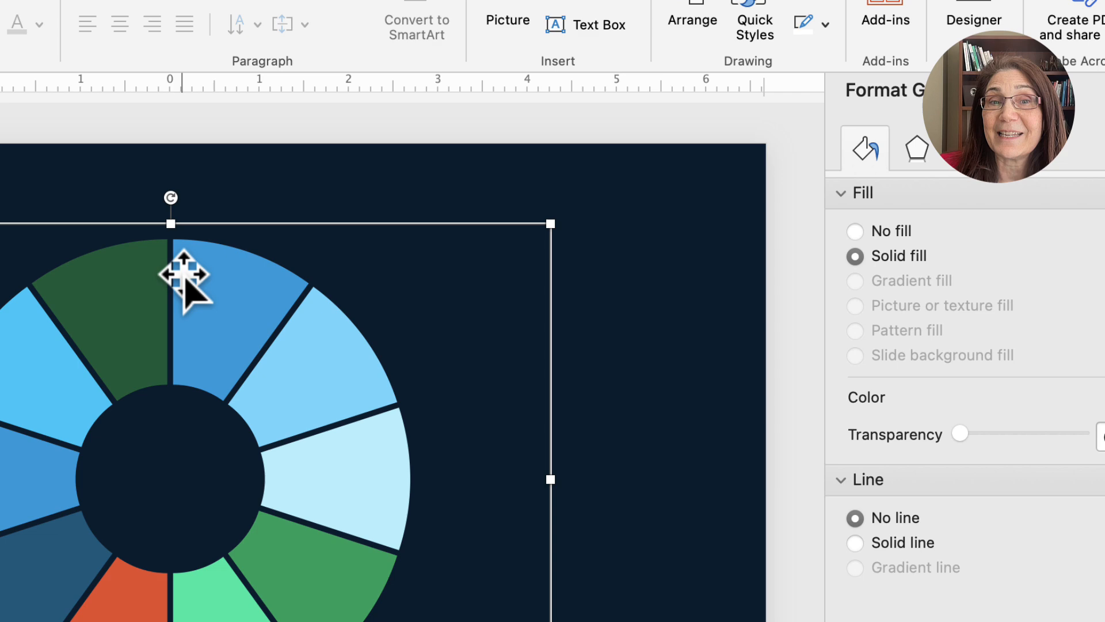
- Convert the pasted SVG doughnut to shapes and ungroup it into separate segments
right_click(109, 282)
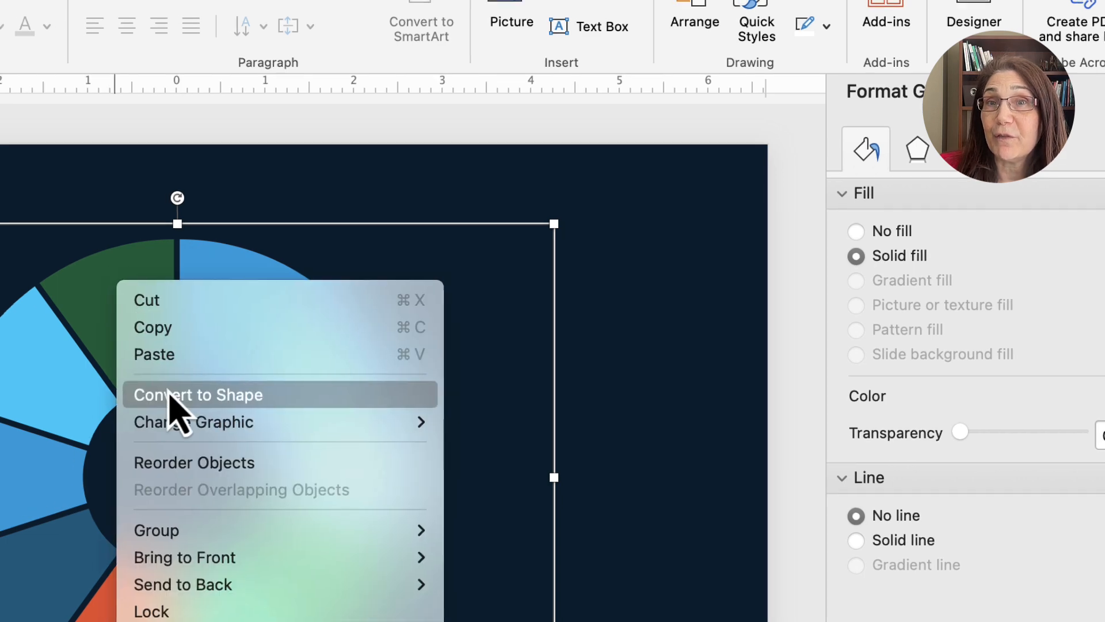
click(165, 397)
right_click(123, 305)
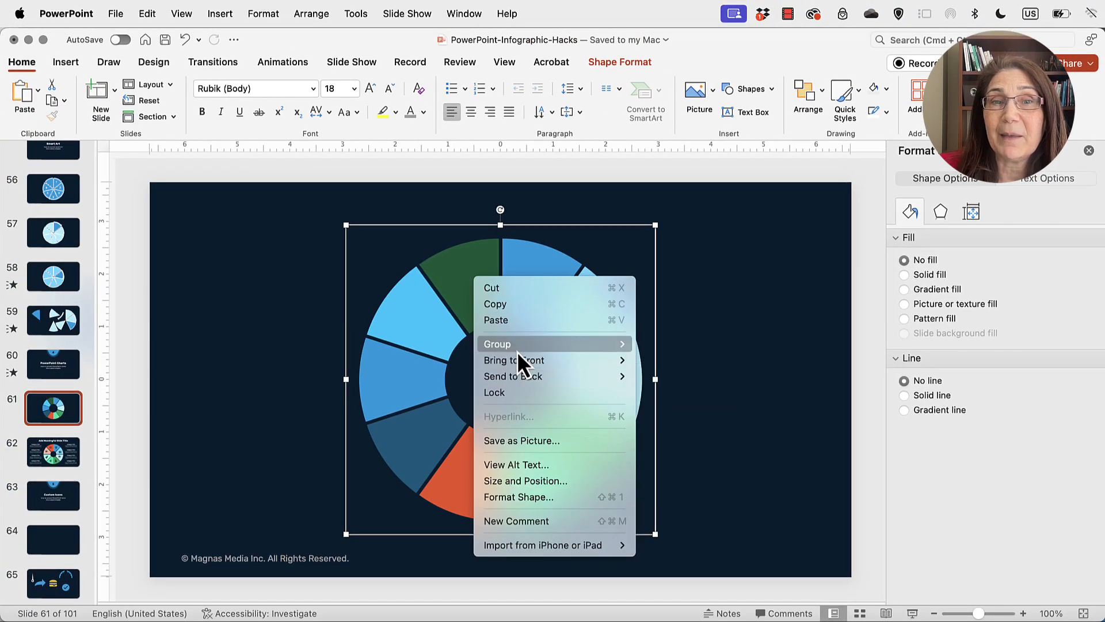
mouse_move(518, 346)
click(679, 386)
click(733, 382)
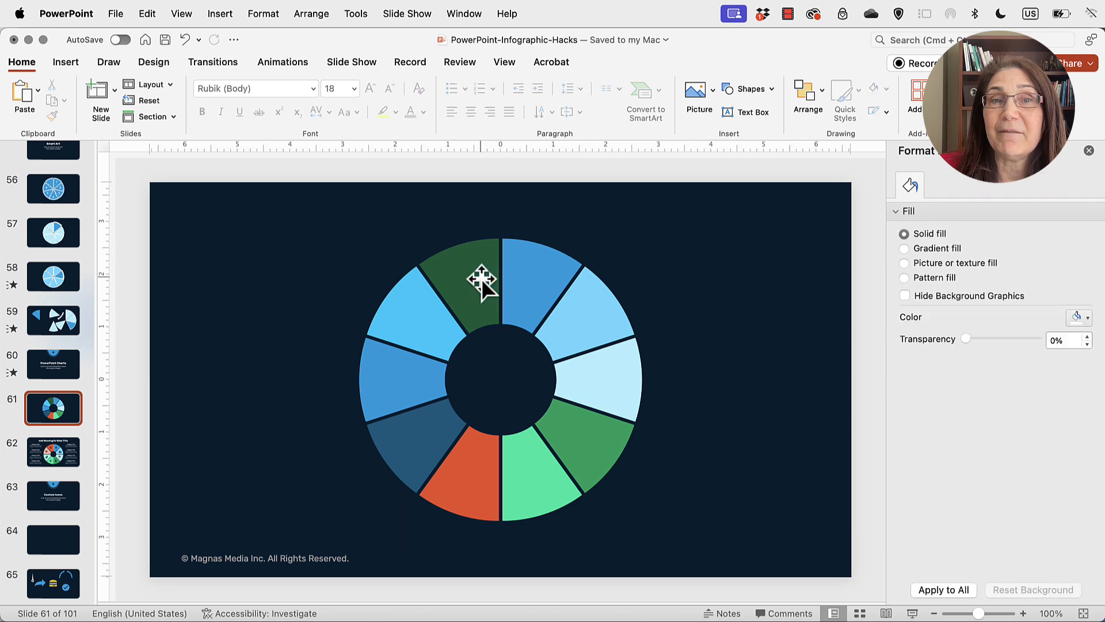
- Select single segments to check that they are separate shapes, and compare with the infographic example on slide 62
click(552, 276)
click(593, 299)
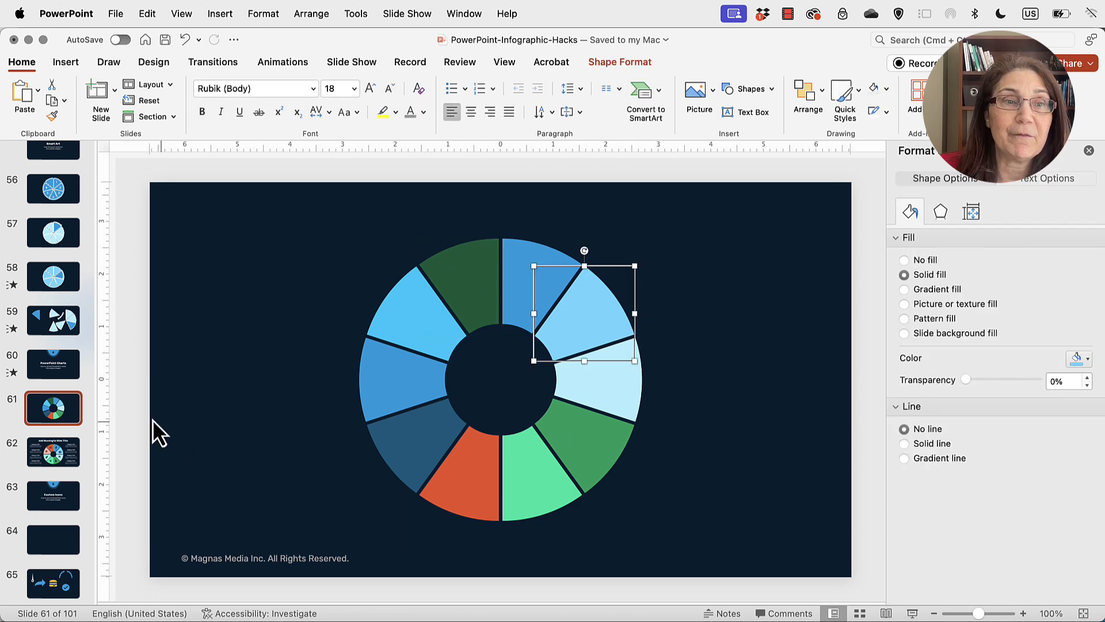
click(60, 458)
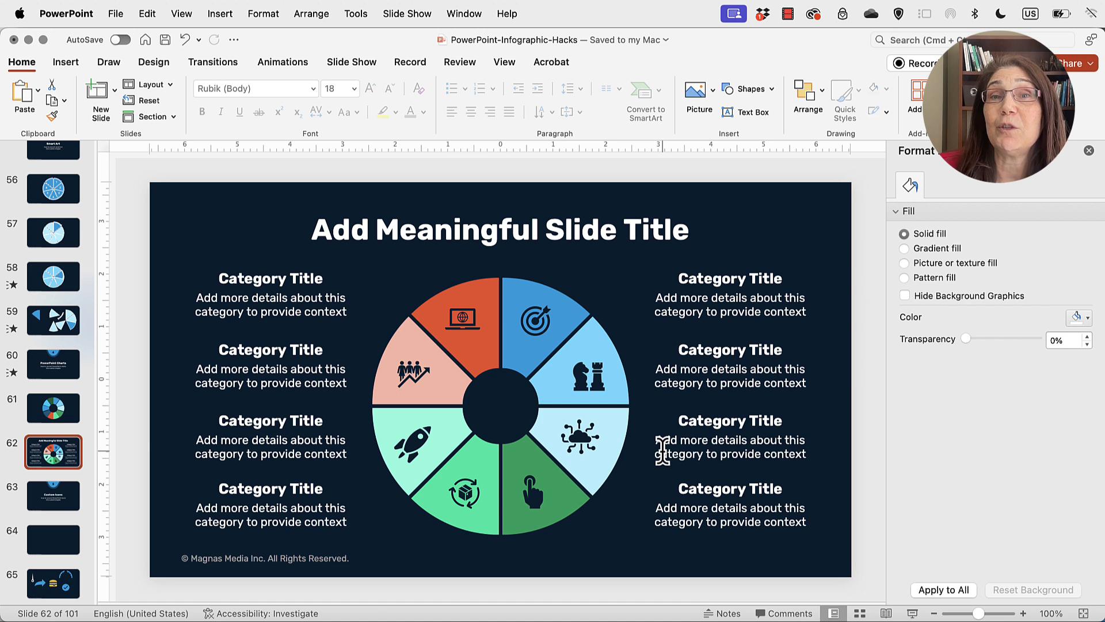
click(57, 409)
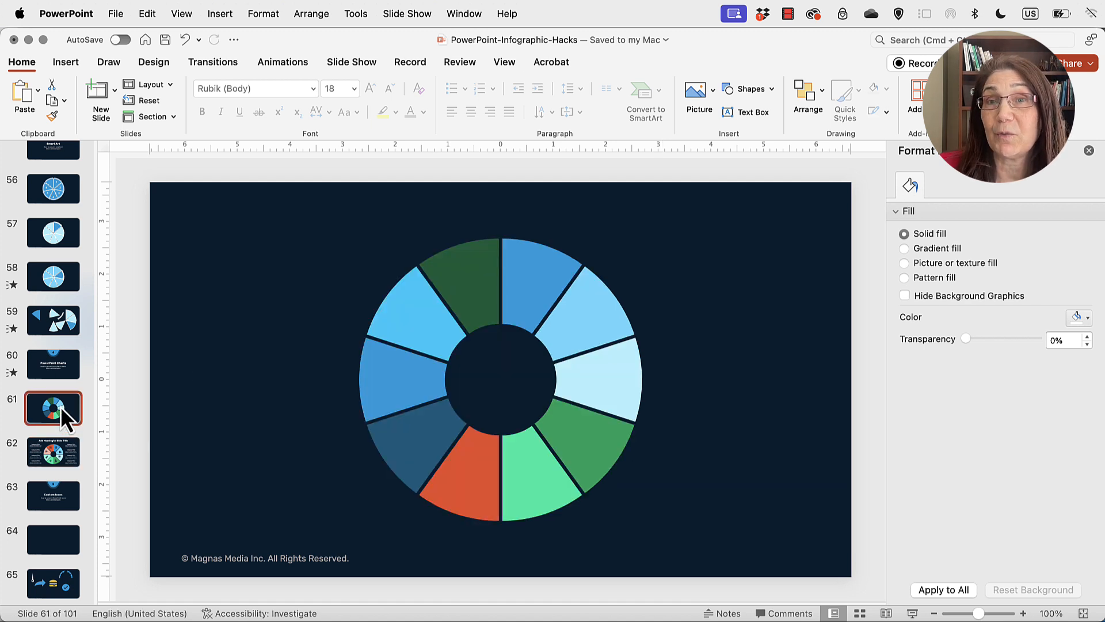
- Go to the empty slide 64 and open the stock icon library for it
scroll(60, 406, down, 2)
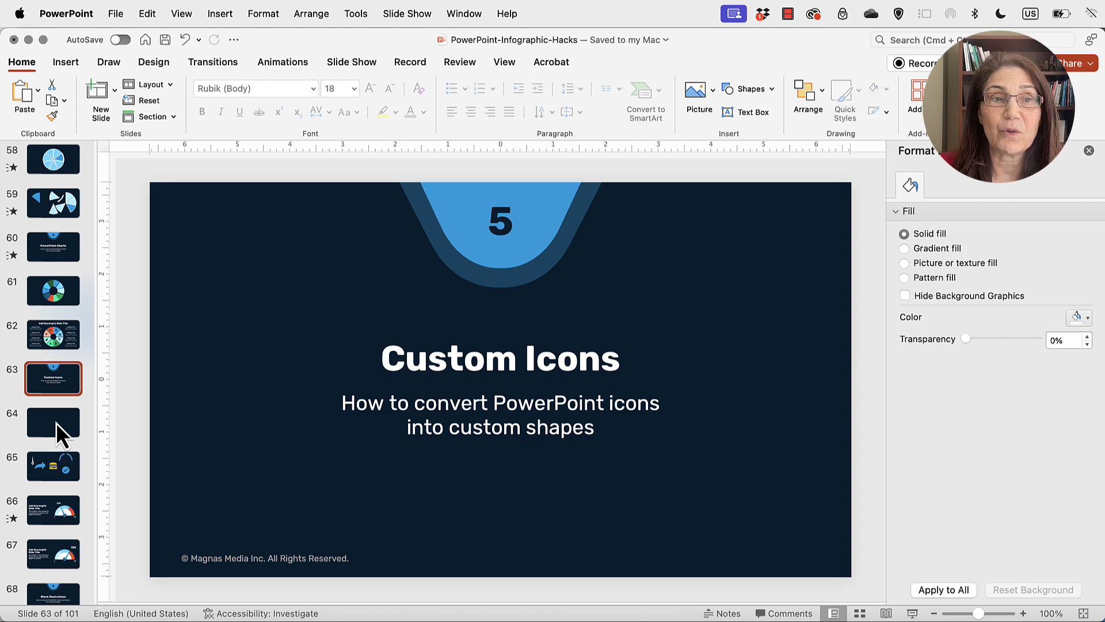
click(57, 422)
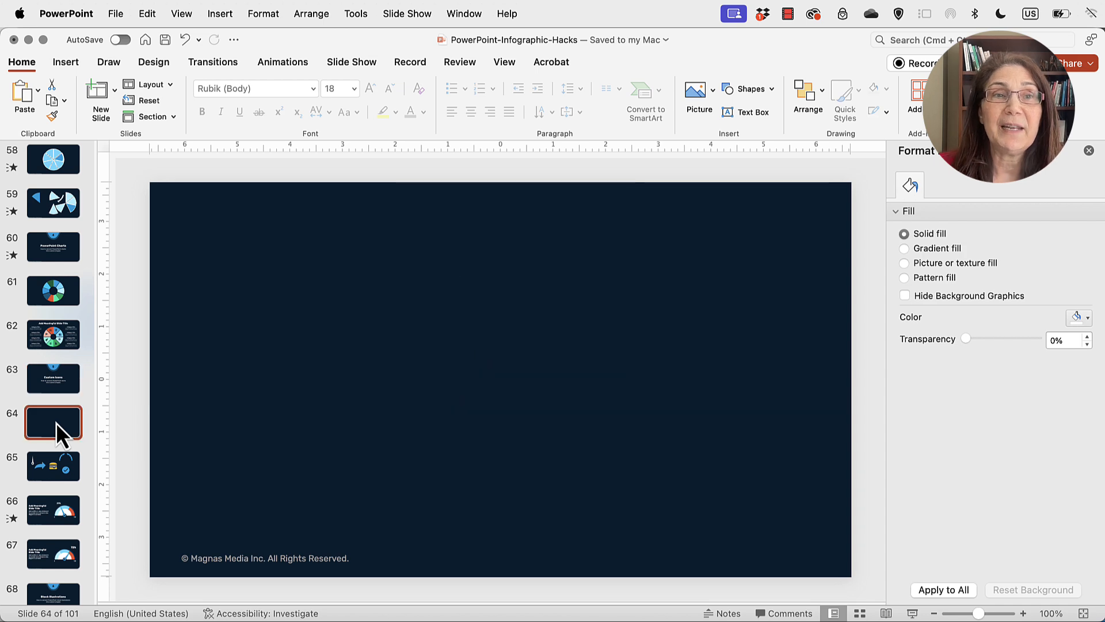
click(64, 63)
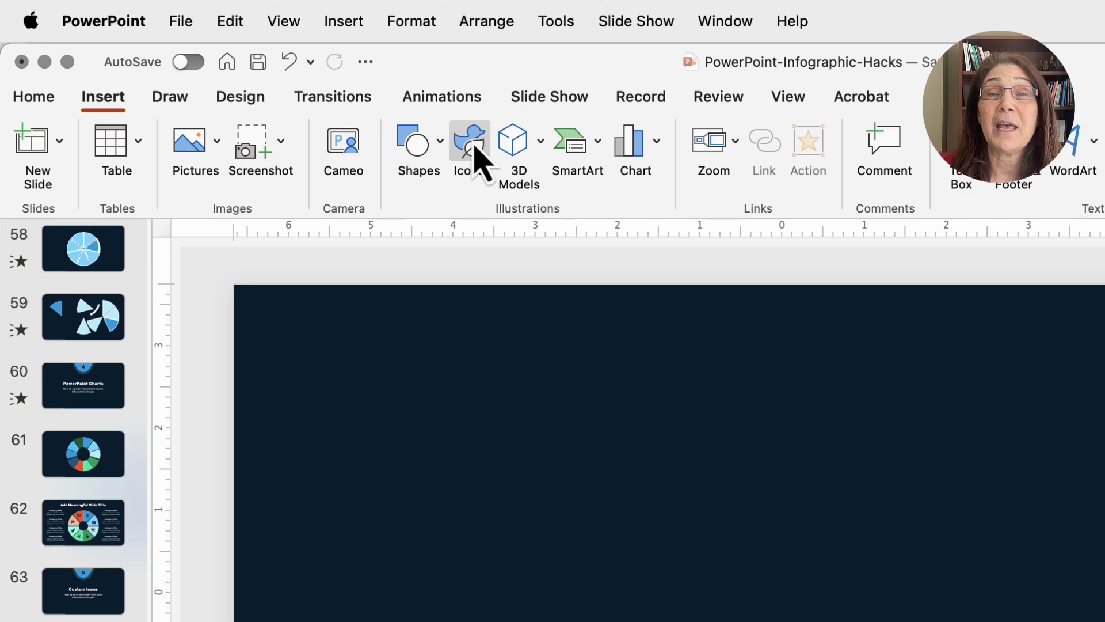
click(475, 151)
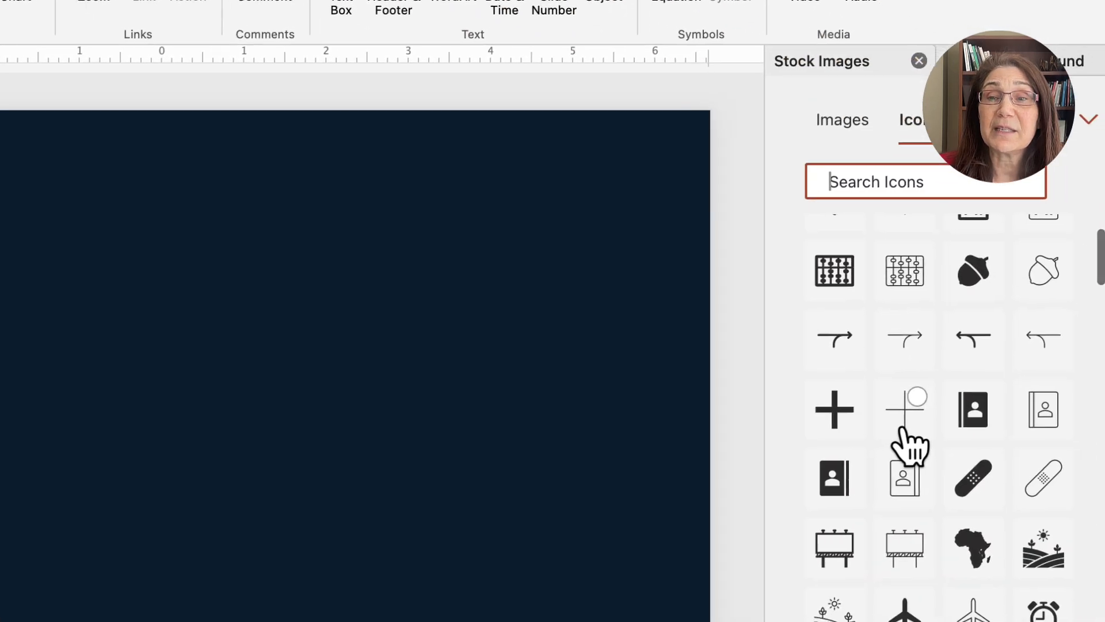
- Browse the stock icons, search for burger, and insert the solid burger-and-drink icon on slide 64
scroll(903, 438, down, 3)
scroll(906, 448, down, 10)
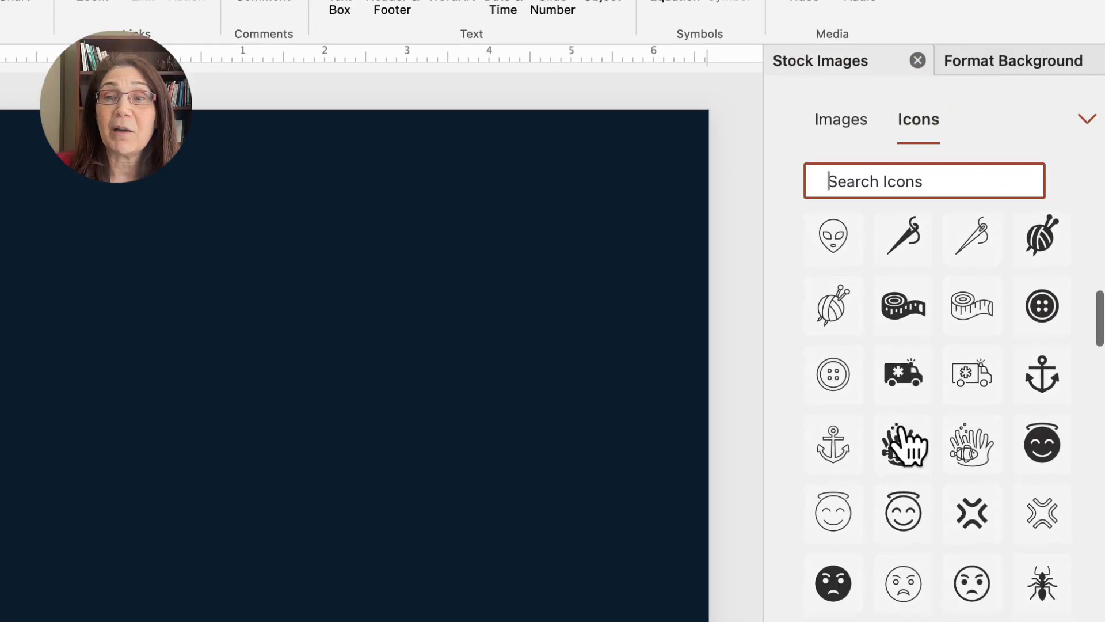
scroll(907, 443, down, 20)
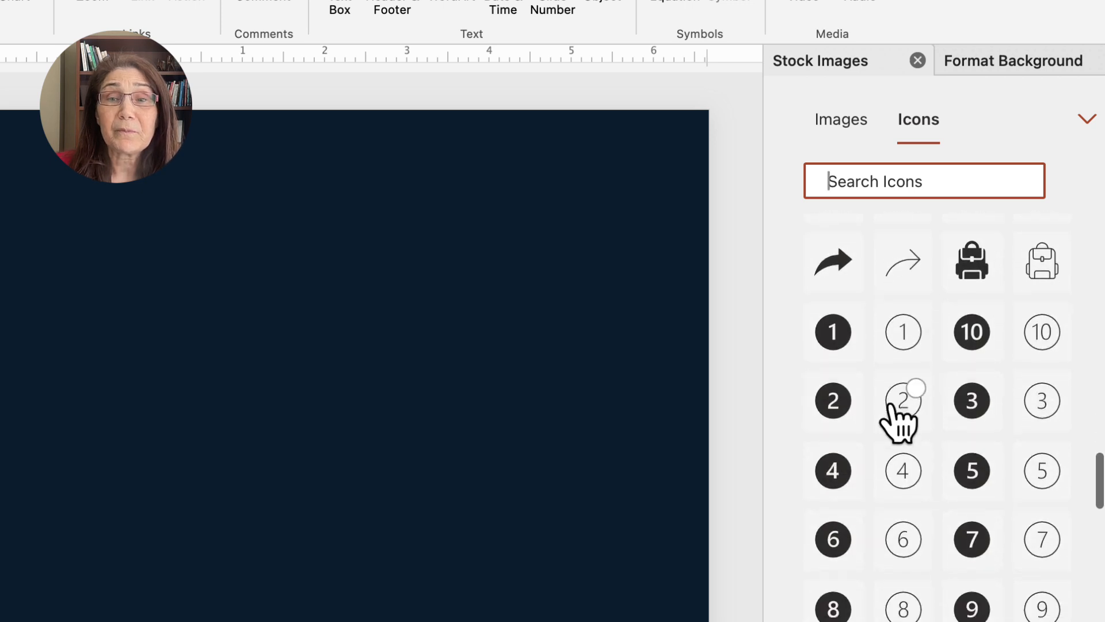
scroll(901, 420, down, 6)
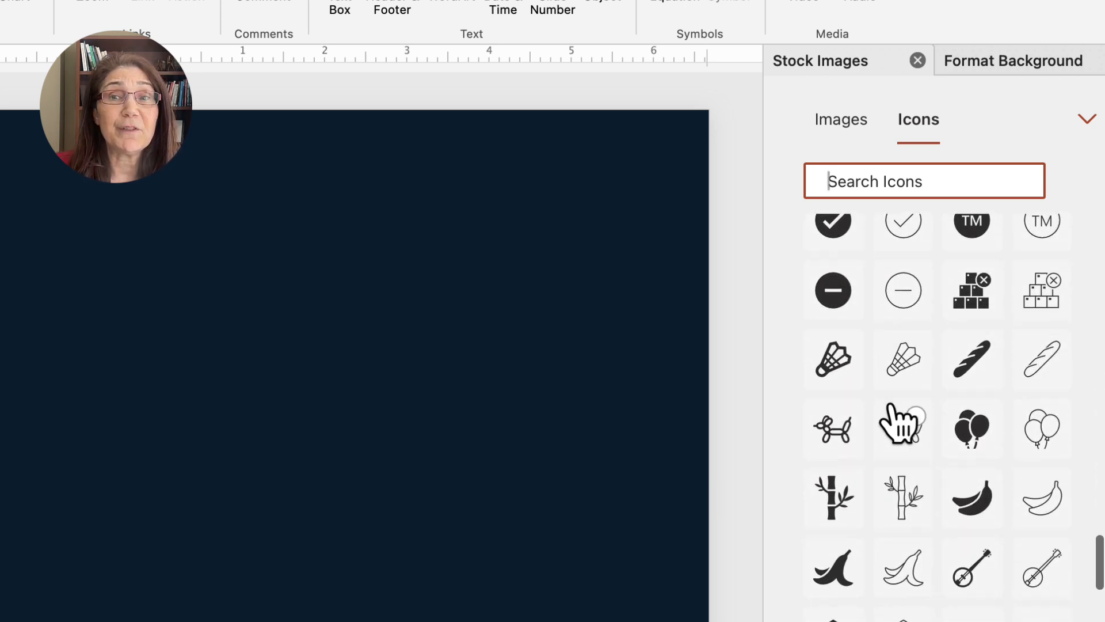
scroll(901, 420, up, 2)
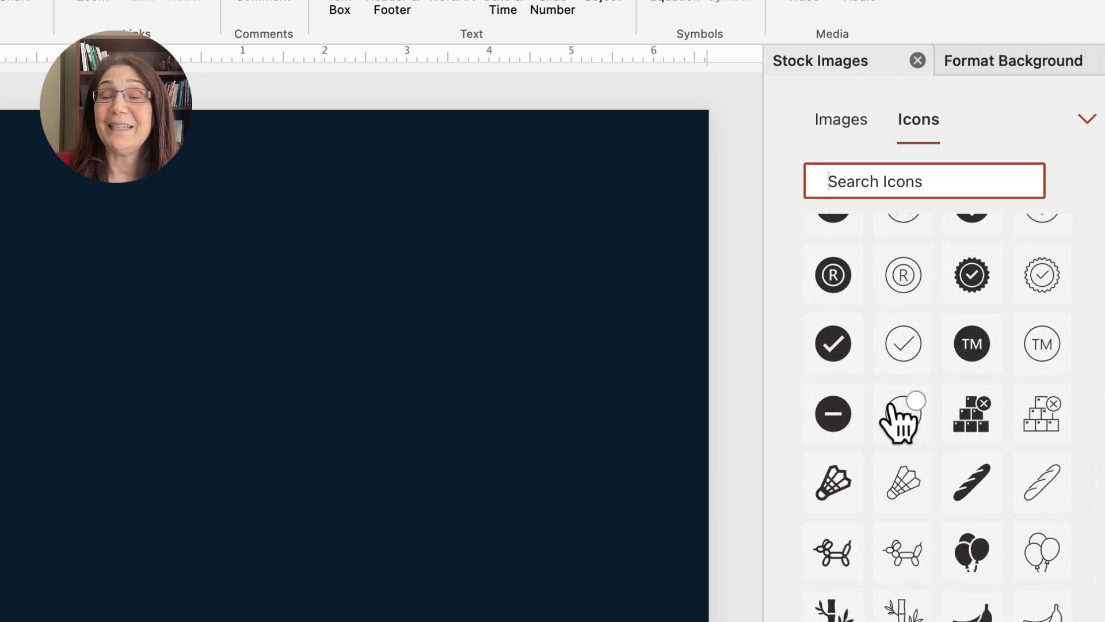
scroll(898, 423, down, 10)
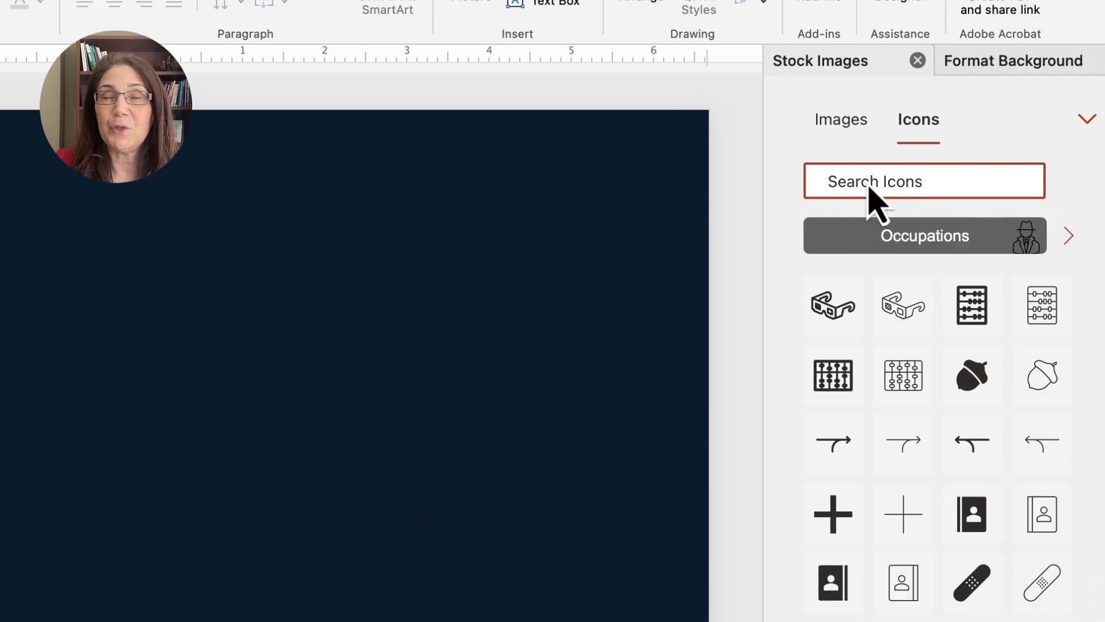
text(burger)
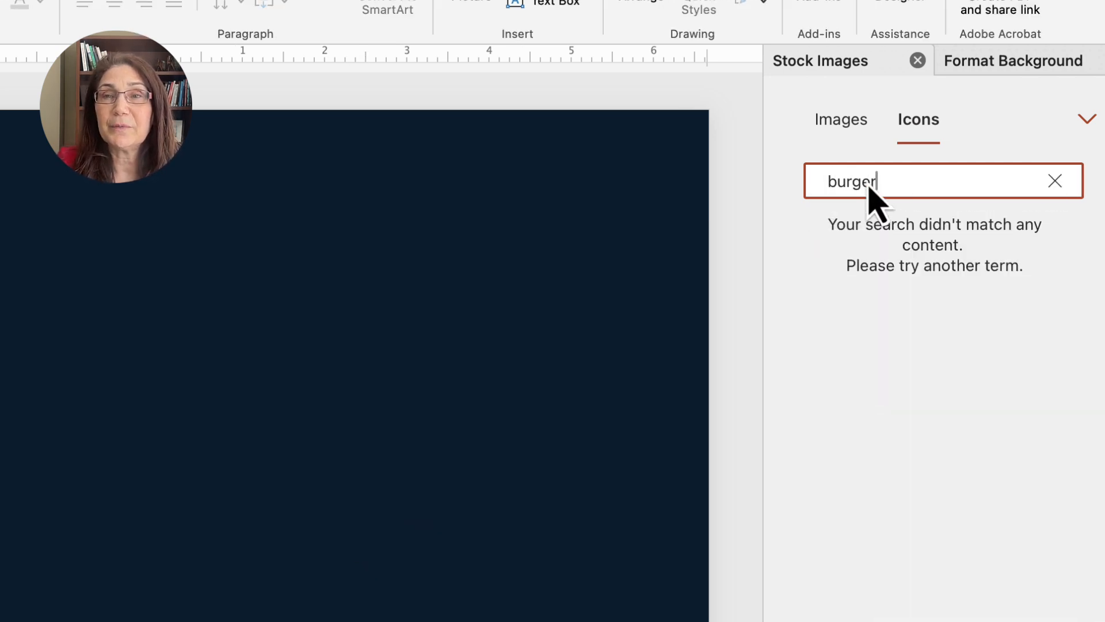
click(834, 252)
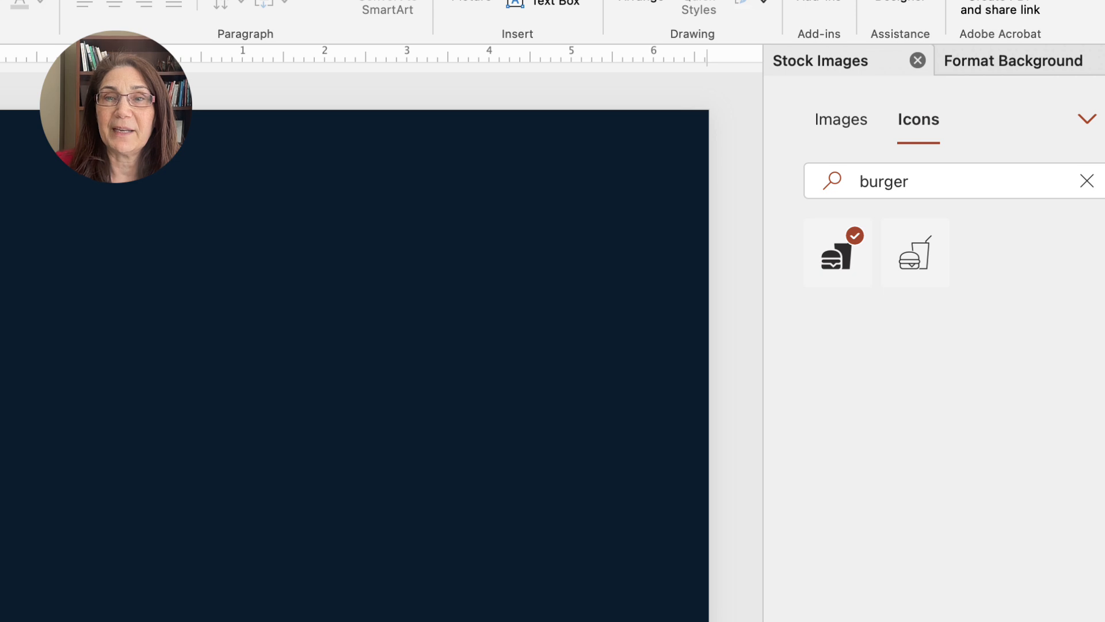
- Fill the burger-and-drink icon white and enlarge it to about 6.58 by 6.58 inches near the middle of the slide
click(98, 1)
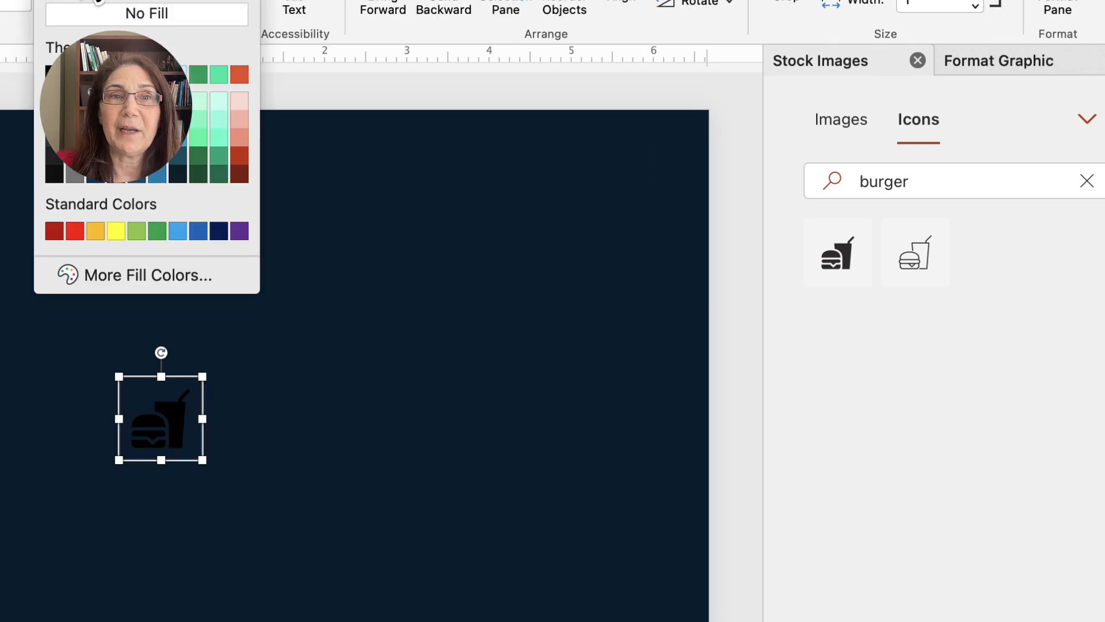
click(75, 75)
drag(204, 376, 485, 203)
drag(119, 459, 0, 621)
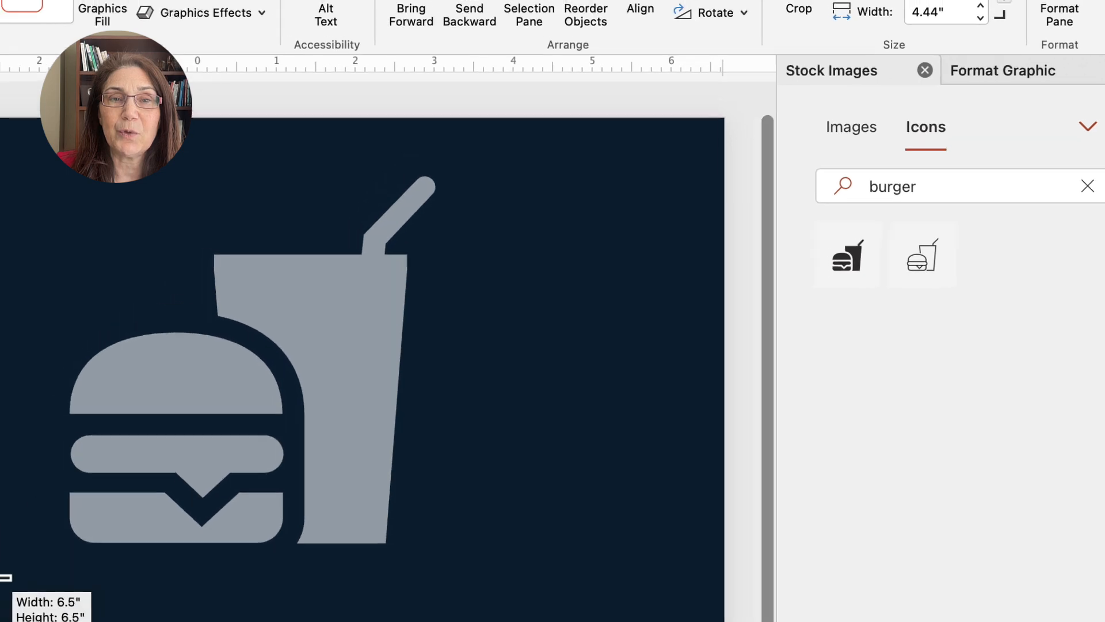
mouse_move(584, 350)
mouse_down()
mouse_move(583, 366)
mouse_move(602, 361)
mouse_up()
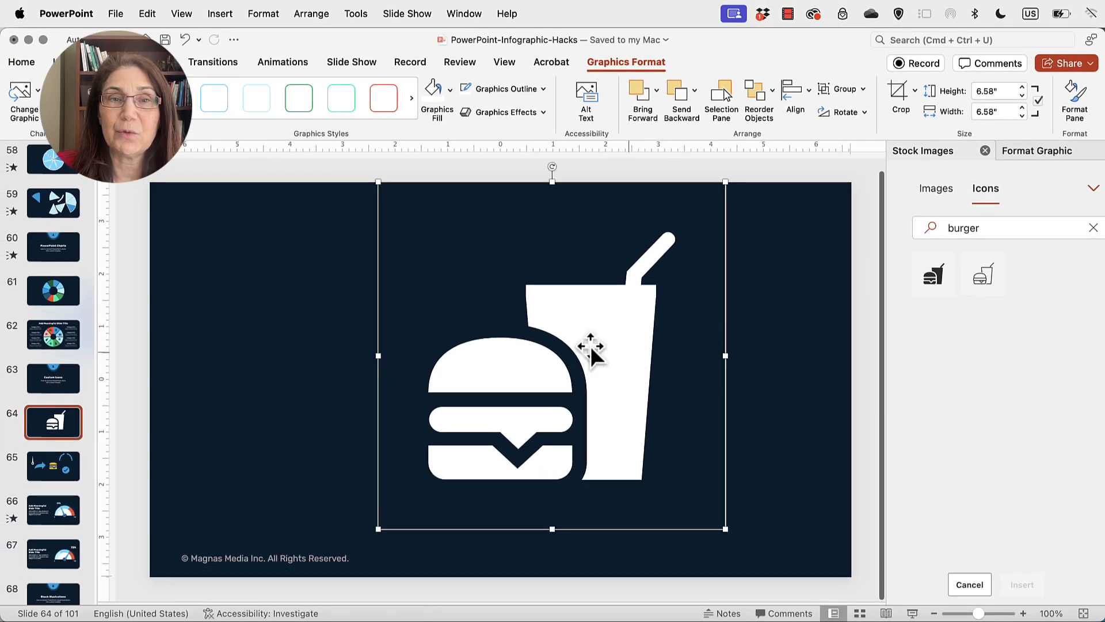
- Convert the burger-and-drink icon to shapes and delete the drink cup with its straw
right_click(561, 307)
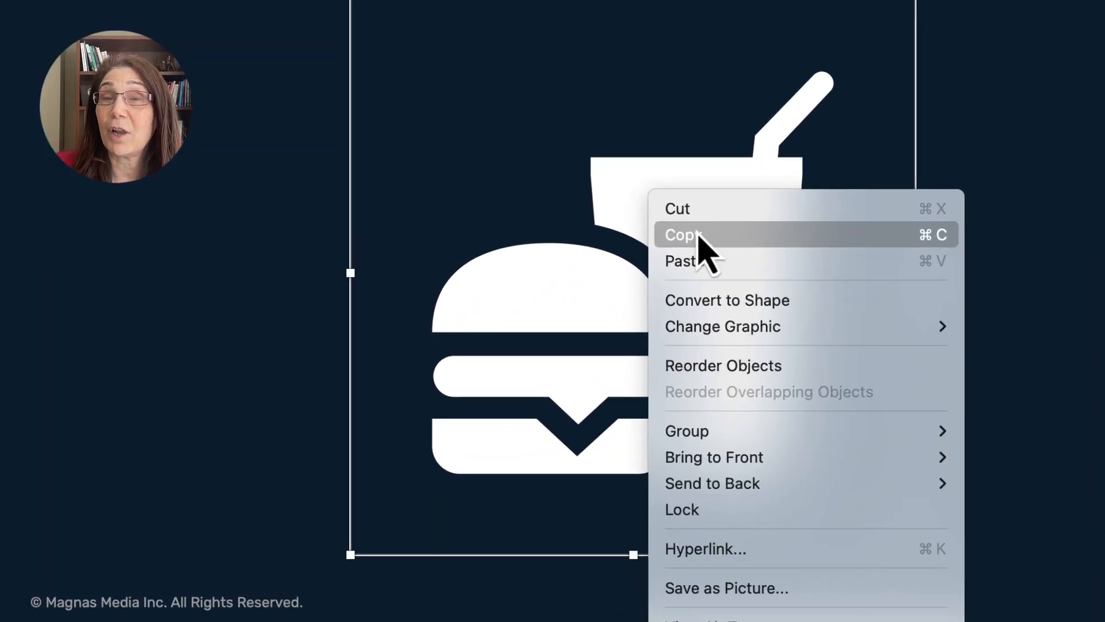
click(716, 310)
click(760, 247)
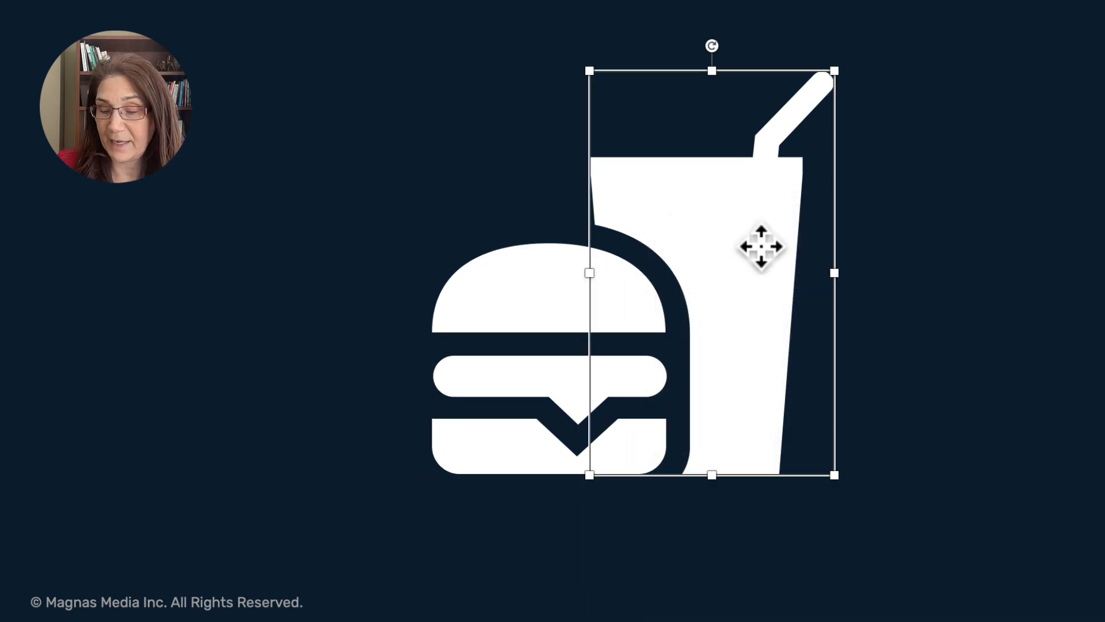
key(Delete)
- Flatten the top bun slightly by lowering its upper edge, keeping its width, and deselect it
click(583, 303)
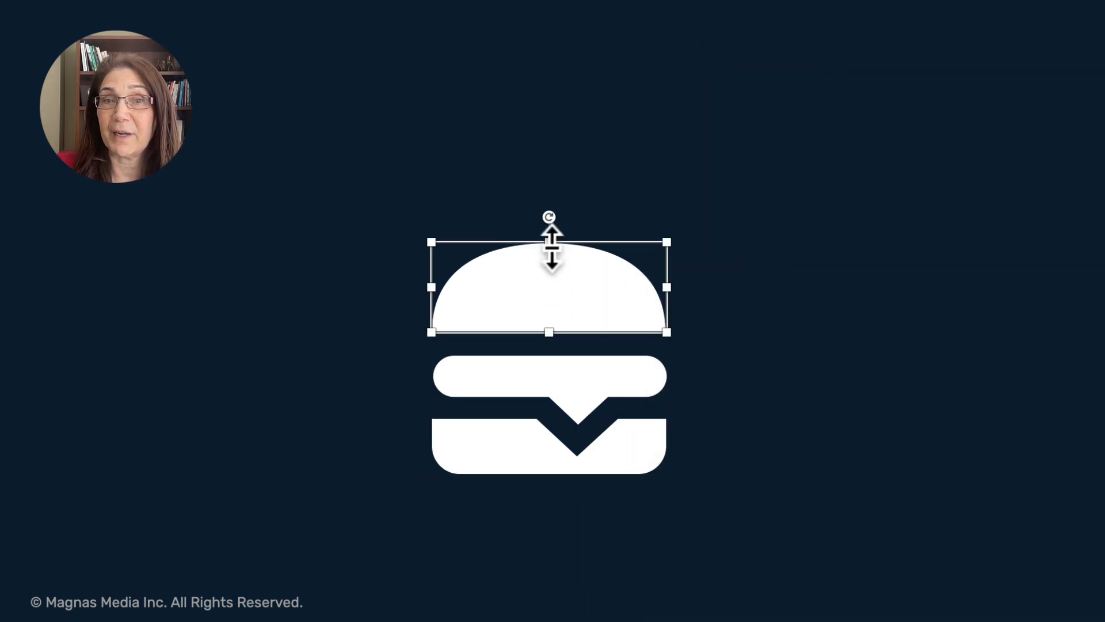
drag(551, 246, 551, 263)
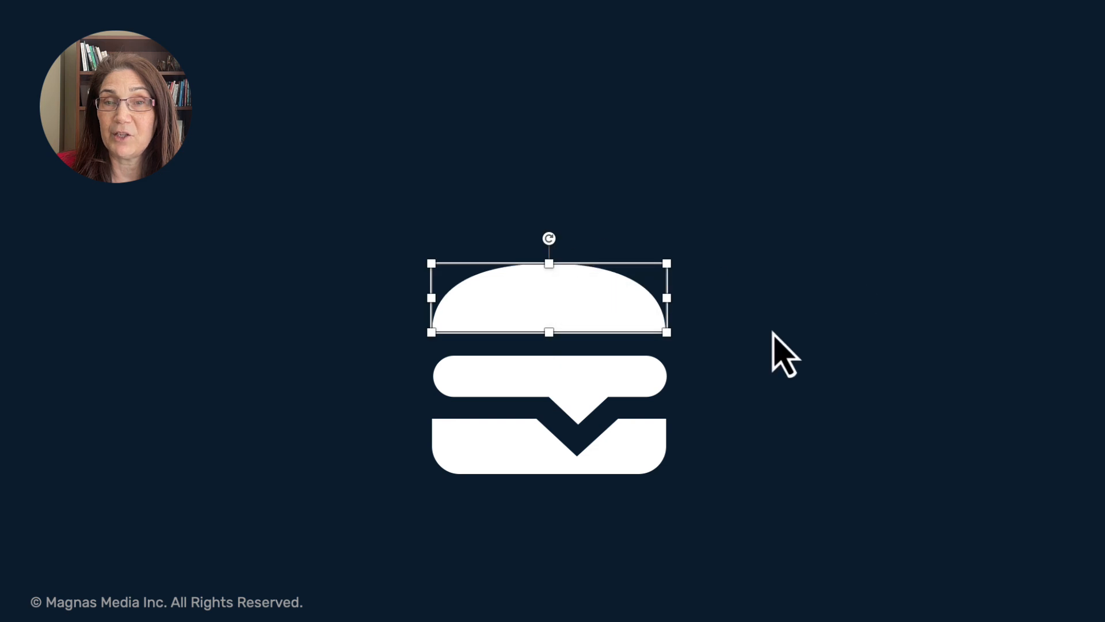
click(830, 314)
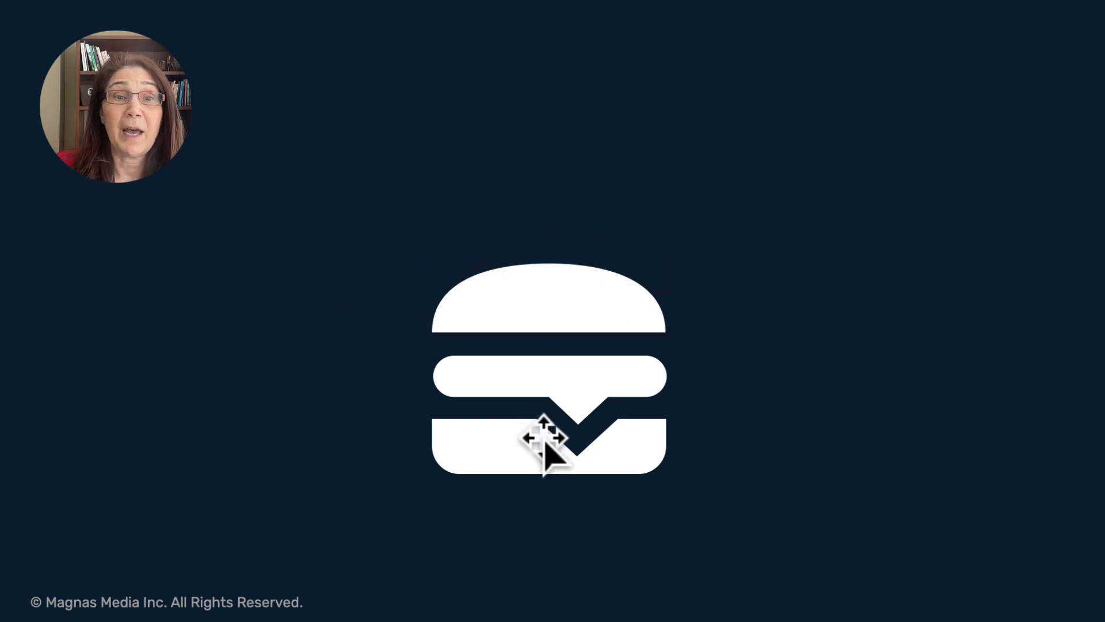
- Fill the top and bottom buns with gold, leaving the middle layer white
click(518, 449)
shift+click(506, 309)
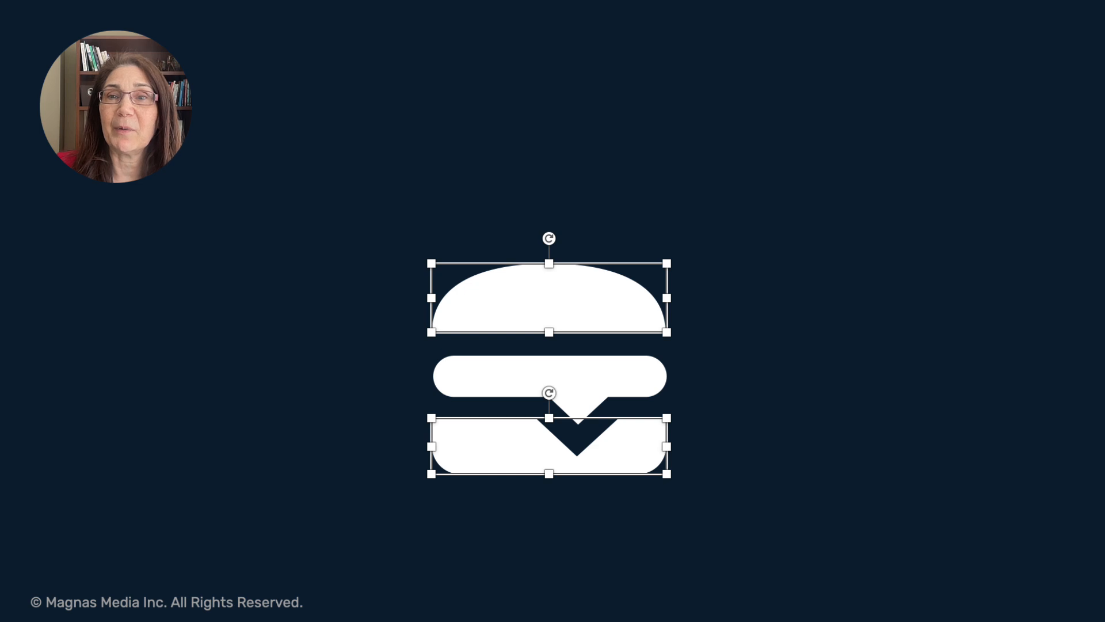
click(585, 367)
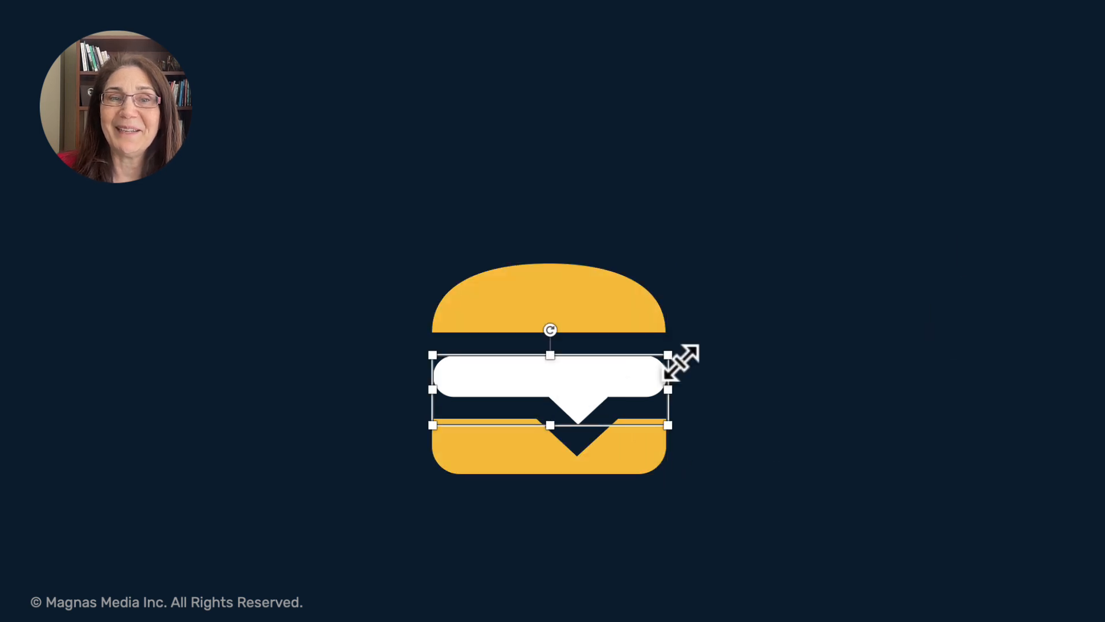
- Move all three burger parts together to the right half of the slide and deselect them
click(740, 268)
drag(307, 230, 792, 534)
drag(629, 443, 905, 329)
click(814, 470)
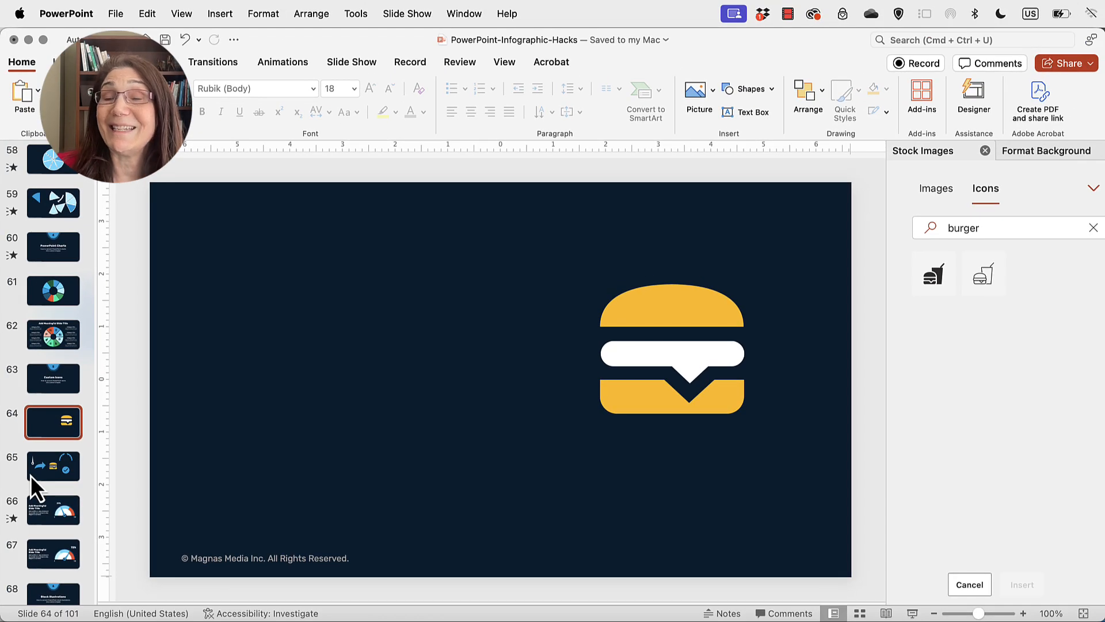
- Search the stock icons for dial and clear the search term
click(969, 229)
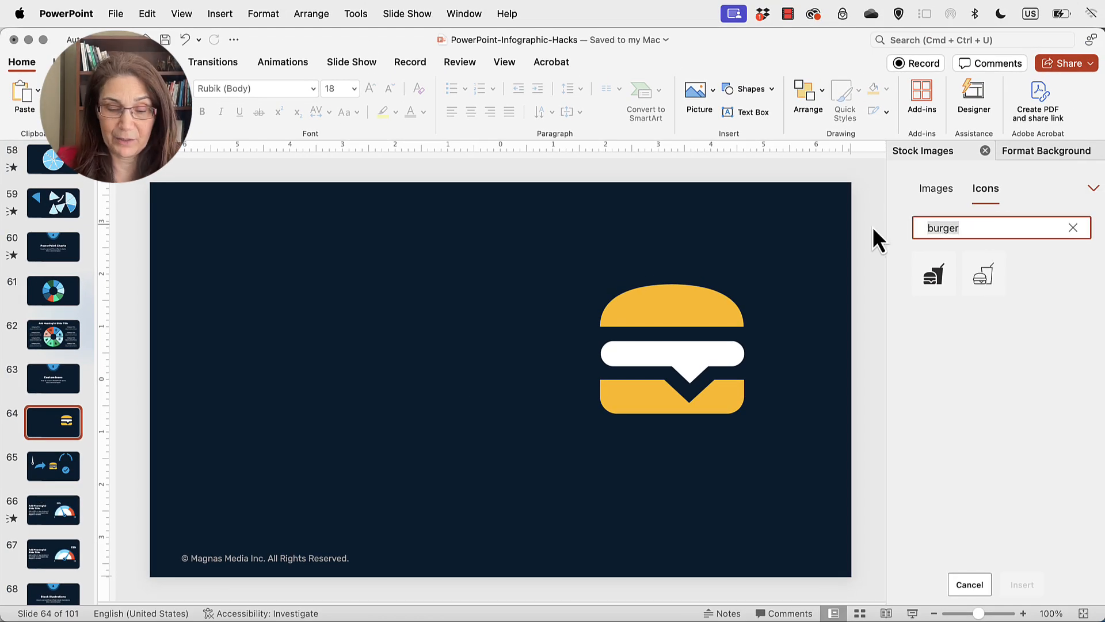
text(dial)
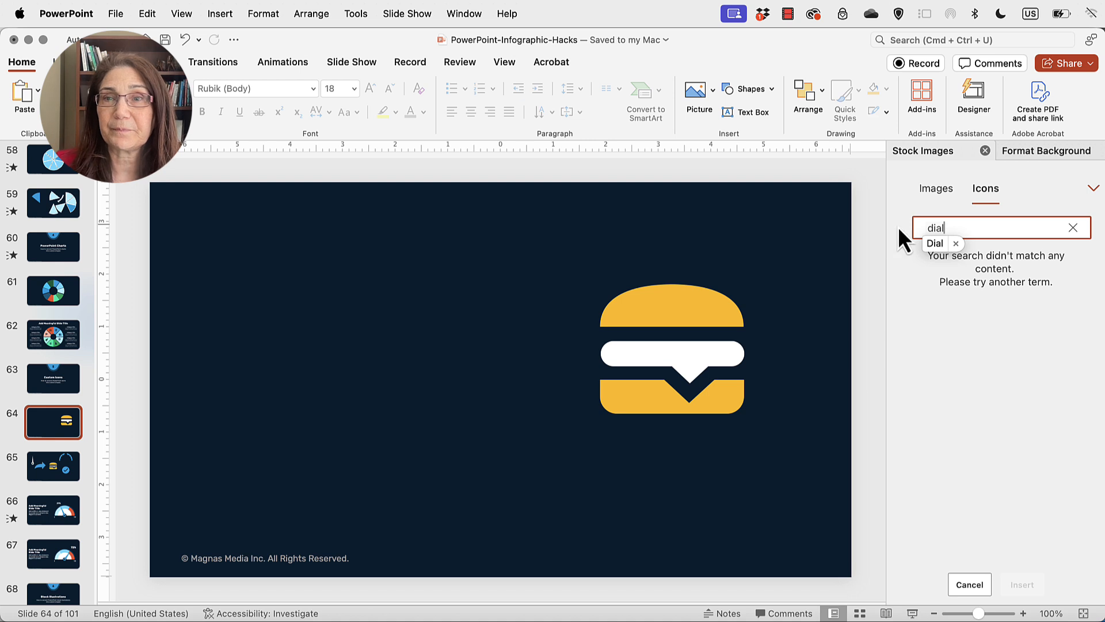
key(BackSpace)
key(BackSpace)
key(BackSpace)
key(BackSpace)
- Search the stock icons for speed and insert the solid speedometer icon whose needle points up and right
text(sp)
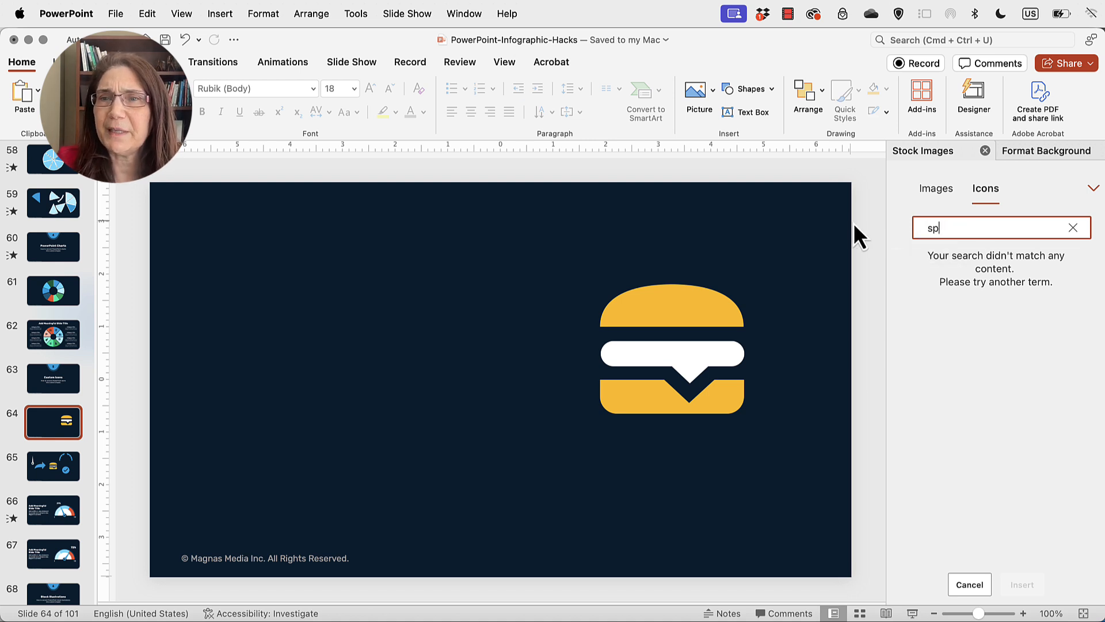
text(eed)
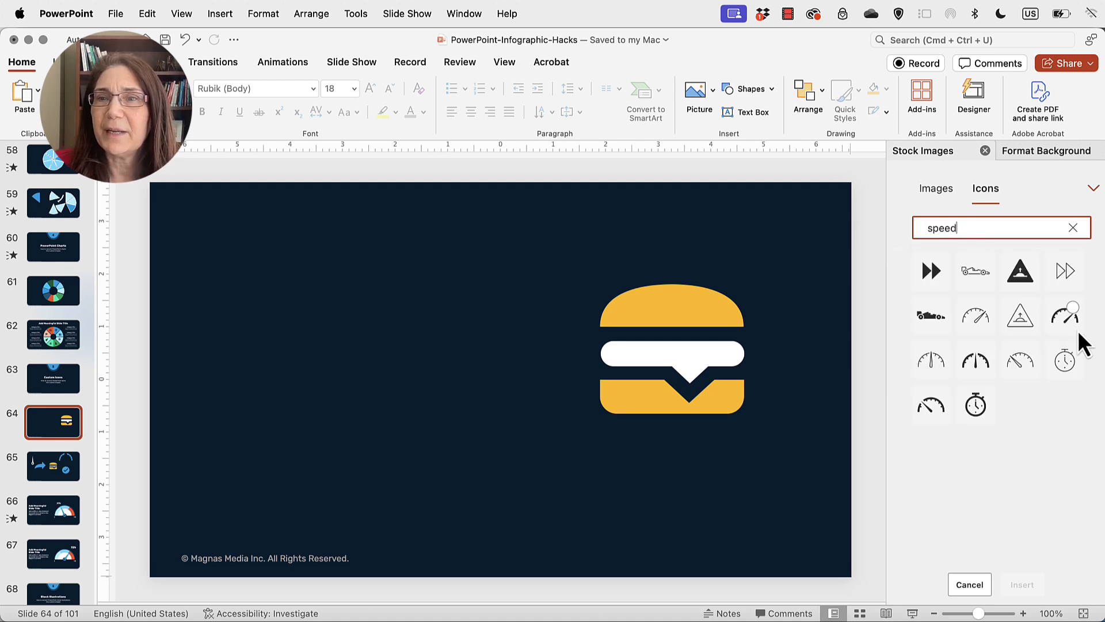
click(1069, 329)
click(1023, 585)
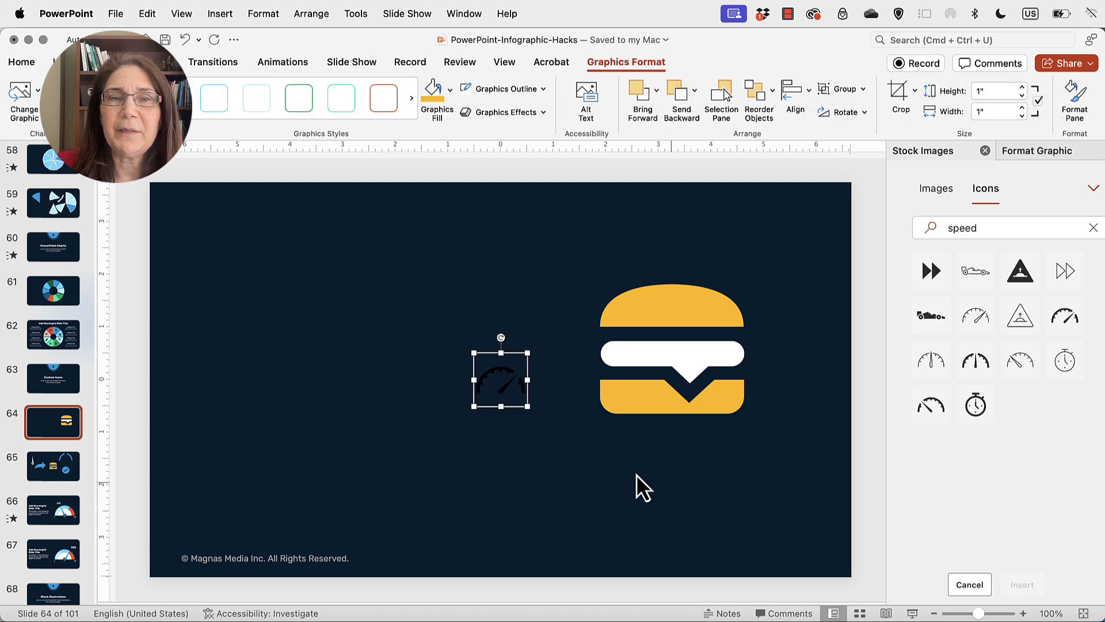
- Enlarge the speedometer icon to about 2.31 by 2.31 inches, fill it gold, and move it left, away from the burger
drag(527, 352, 596, 284)
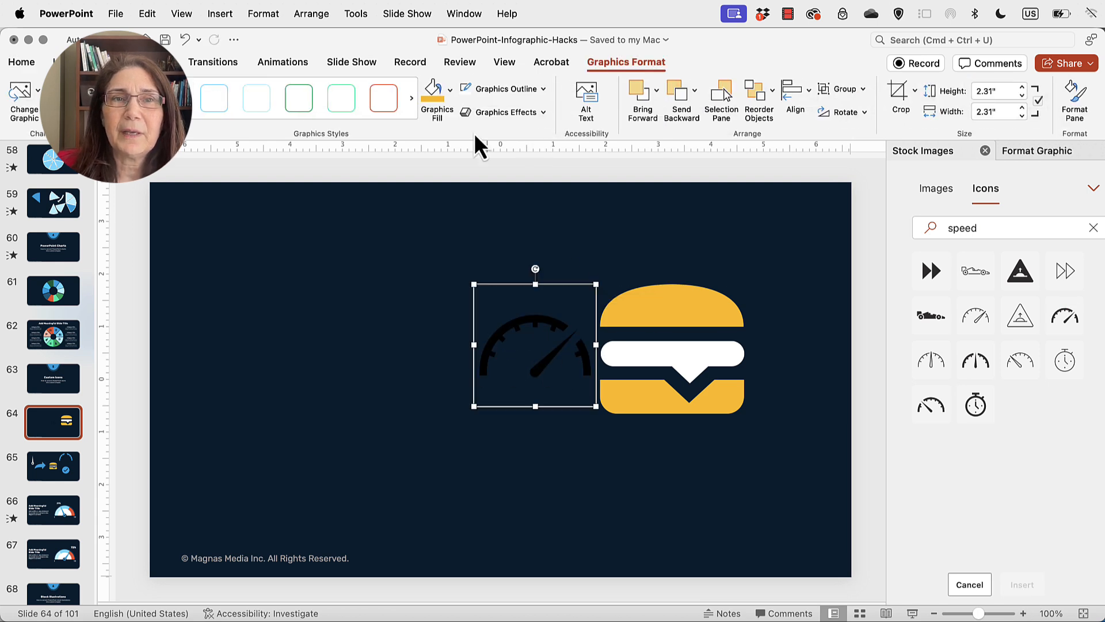
click(444, 99)
drag(515, 327, 384, 318)
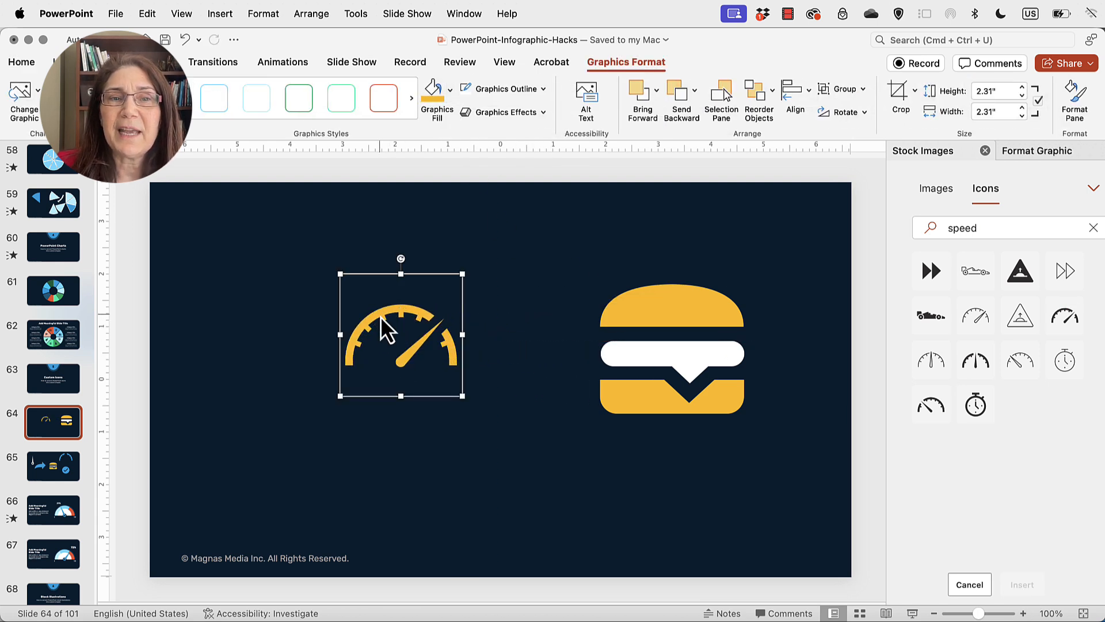
- Convert the speedometer icon to shapes and delete both pieces of its tick-marked arc, keeping only the needle
right_click(381, 316)
click(420, 383)
click(514, 299)
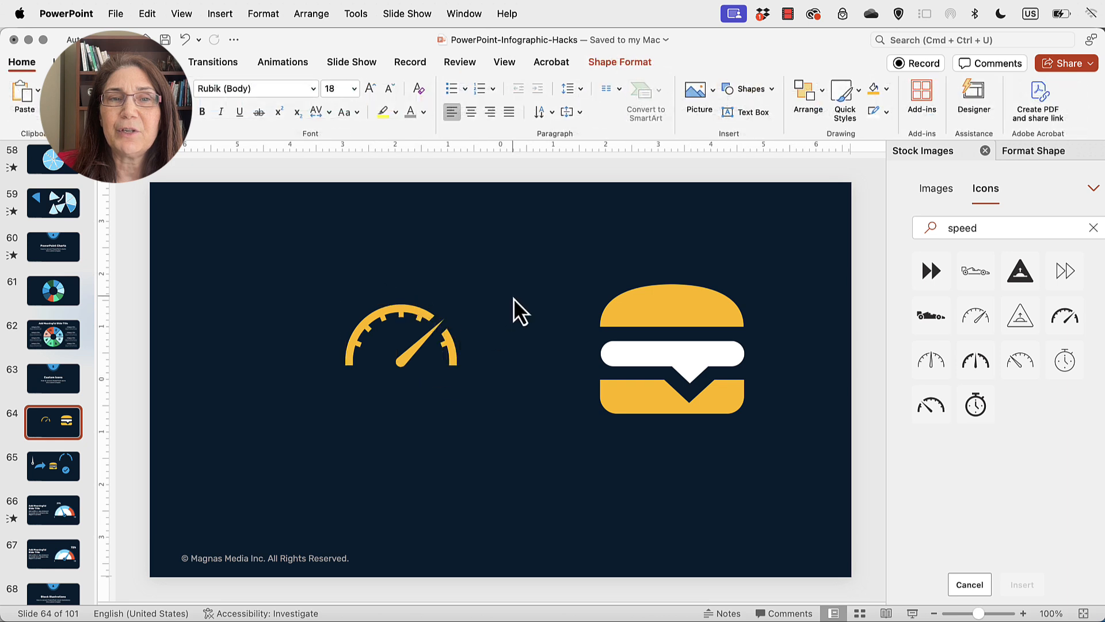
click(396, 312)
key(Delete)
click(459, 356)
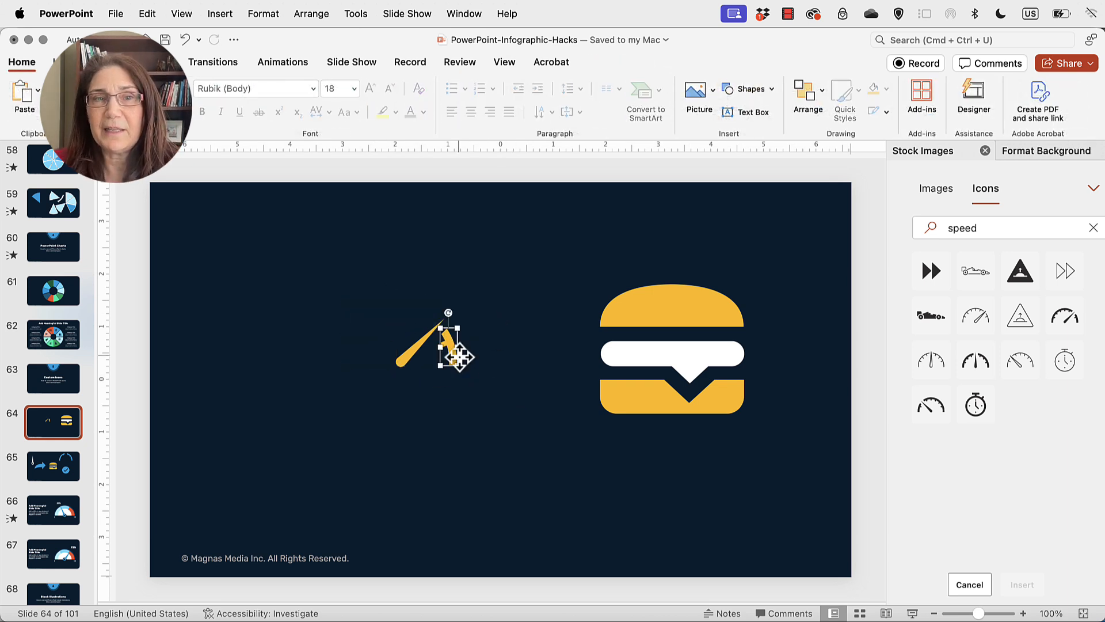
key(Delete)
- Rotate the gold speedometer needle so it points straight up, and deselect it
click(420, 347)
drag(431, 316, 391, 310)
click(429, 401)
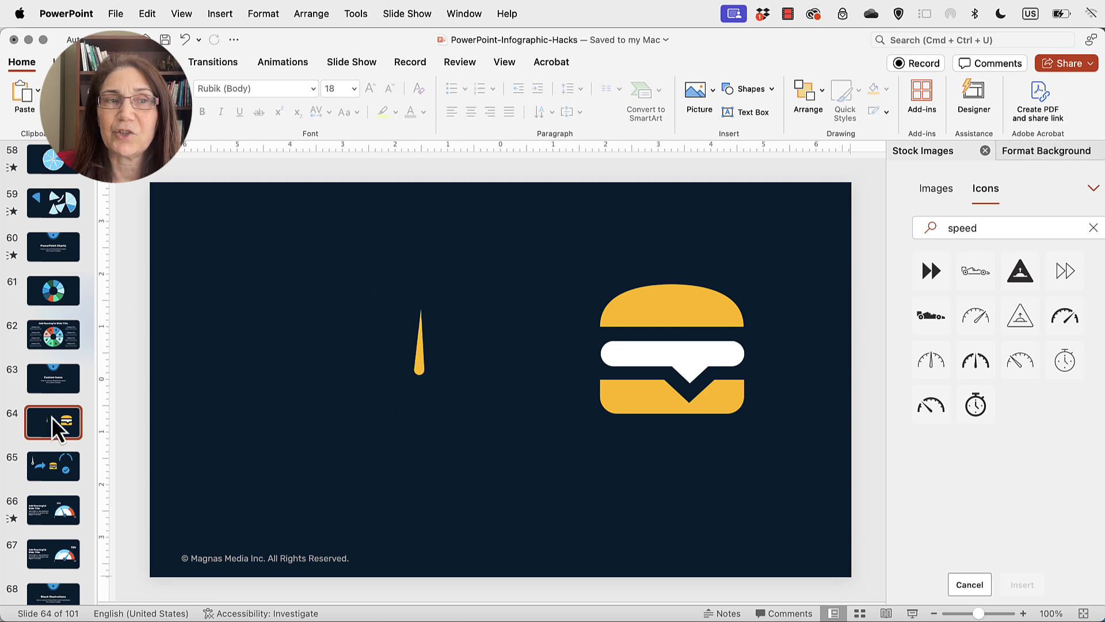
- On slide 65, move the white needle slightly up and left, and go to the gauge example on slide 66
click(49, 464)
drag(236, 318, 232, 315)
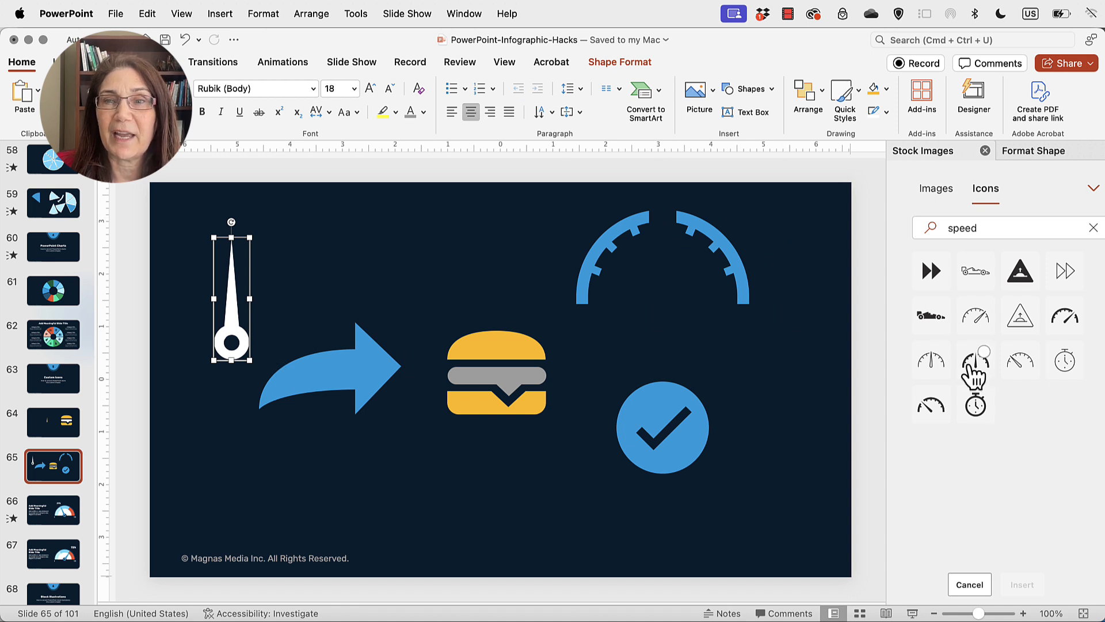
drag(233, 298, 227, 283)
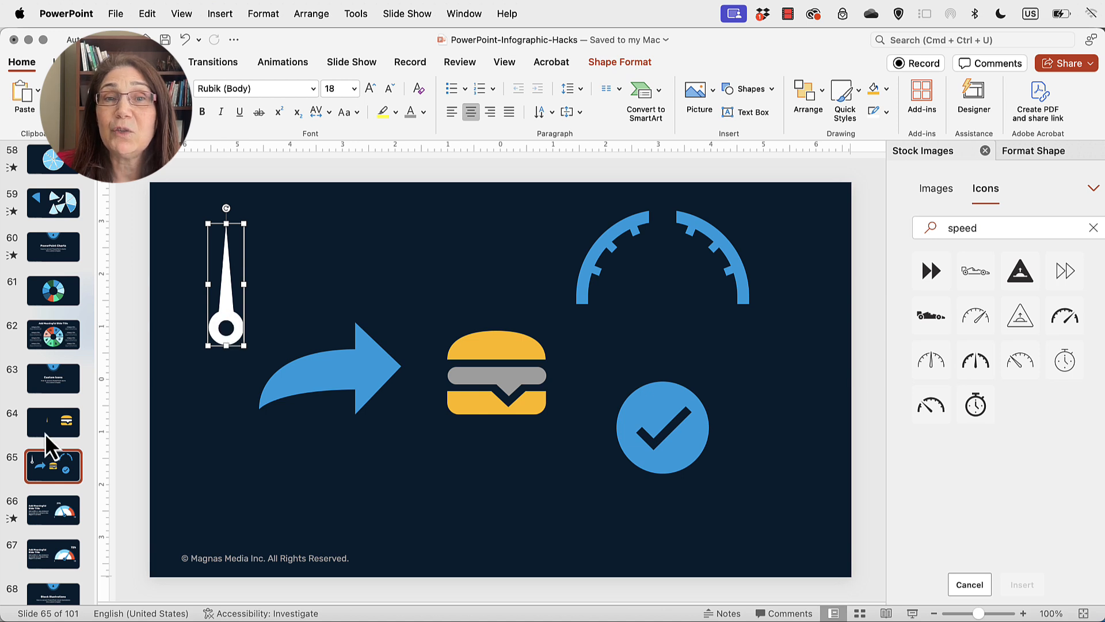
scroll(61, 444, down, 3)
click(54, 386)
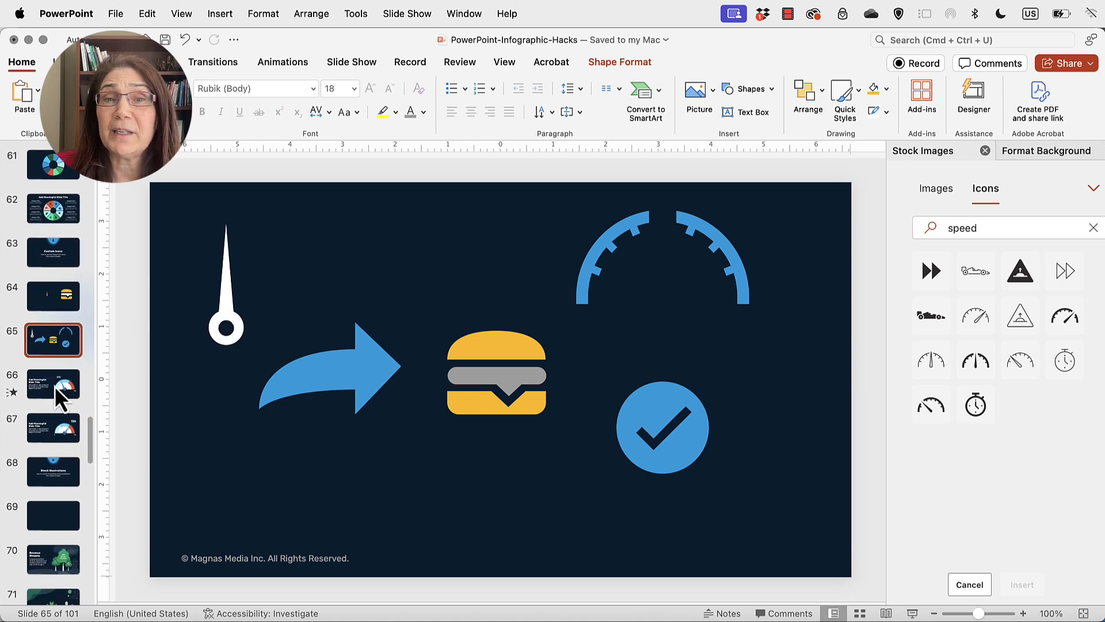
- Examine the gauge example's needle on slide 66 alongside the white needle on slide 65
click(565, 371)
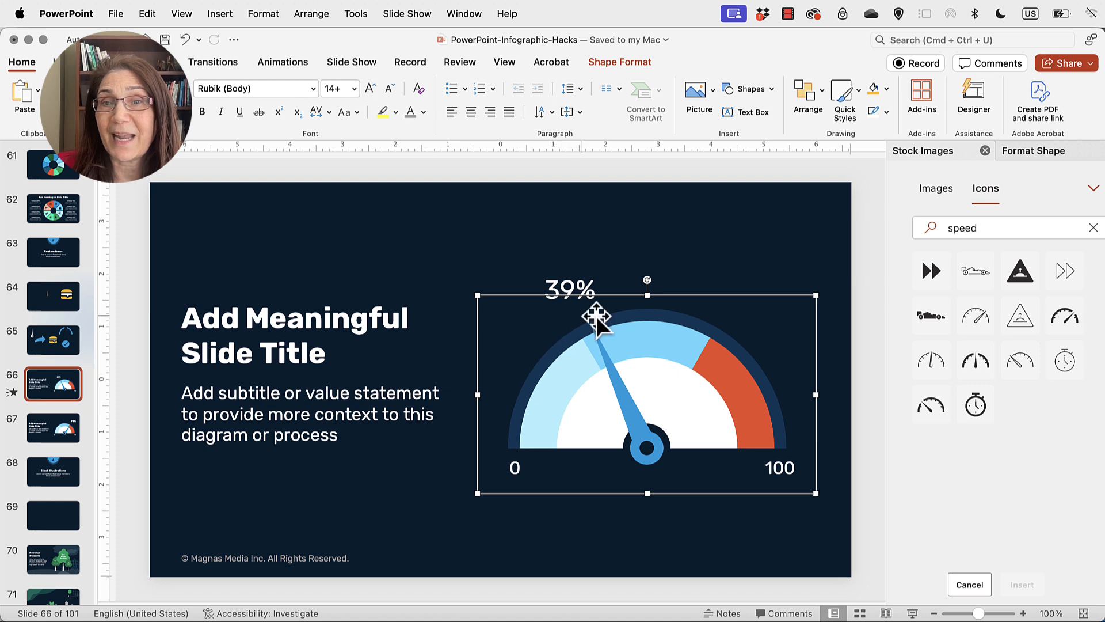
click(620, 391)
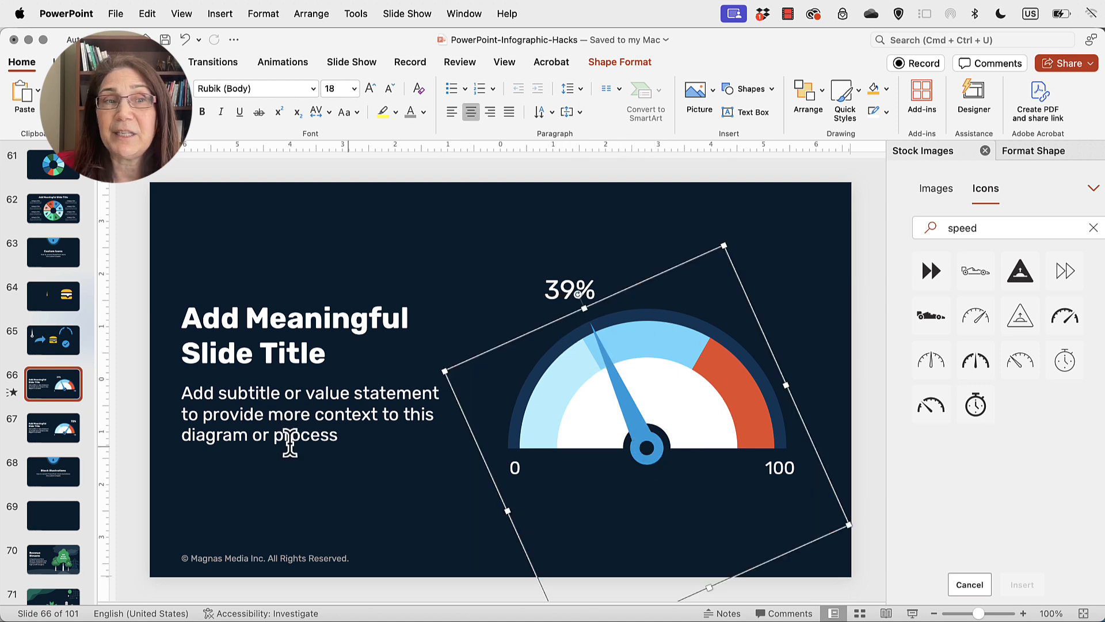
click(50, 337)
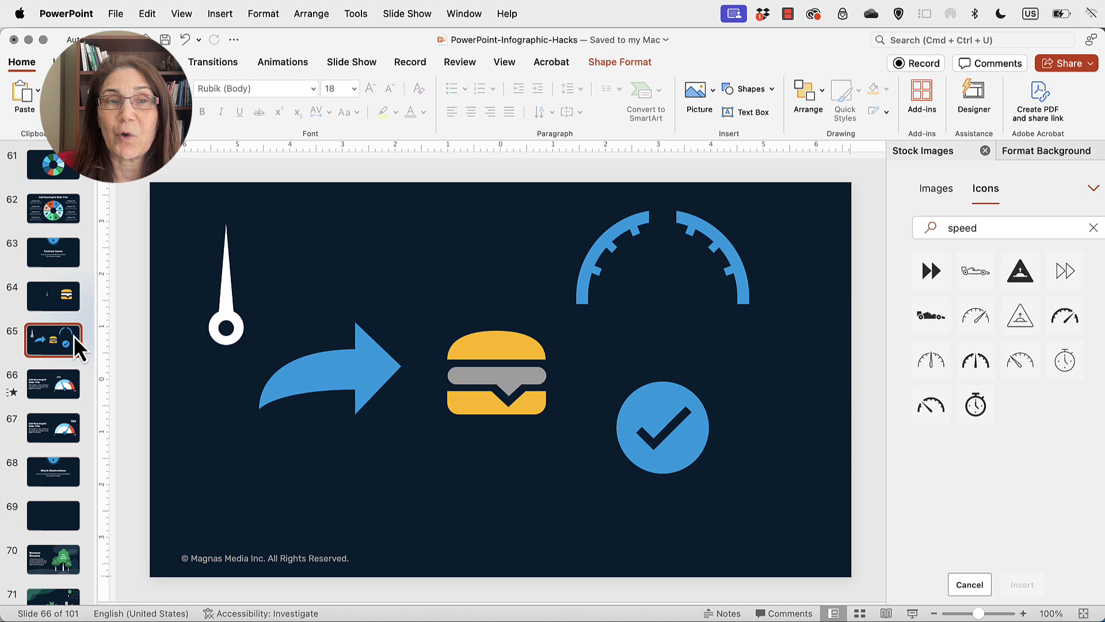
click(226, 276)
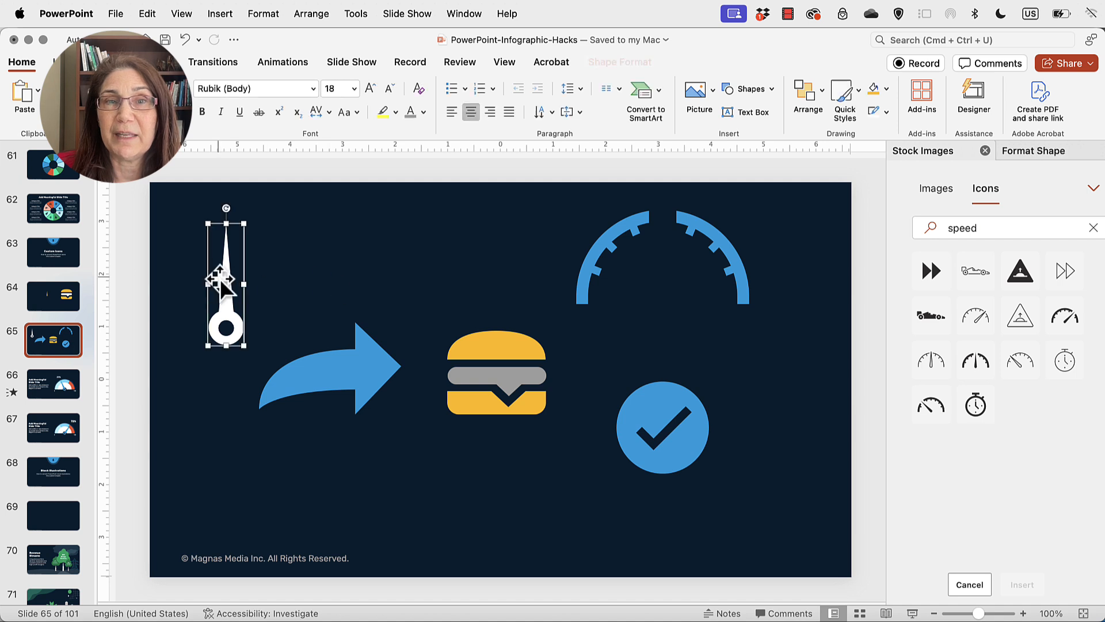
click(47, 390)
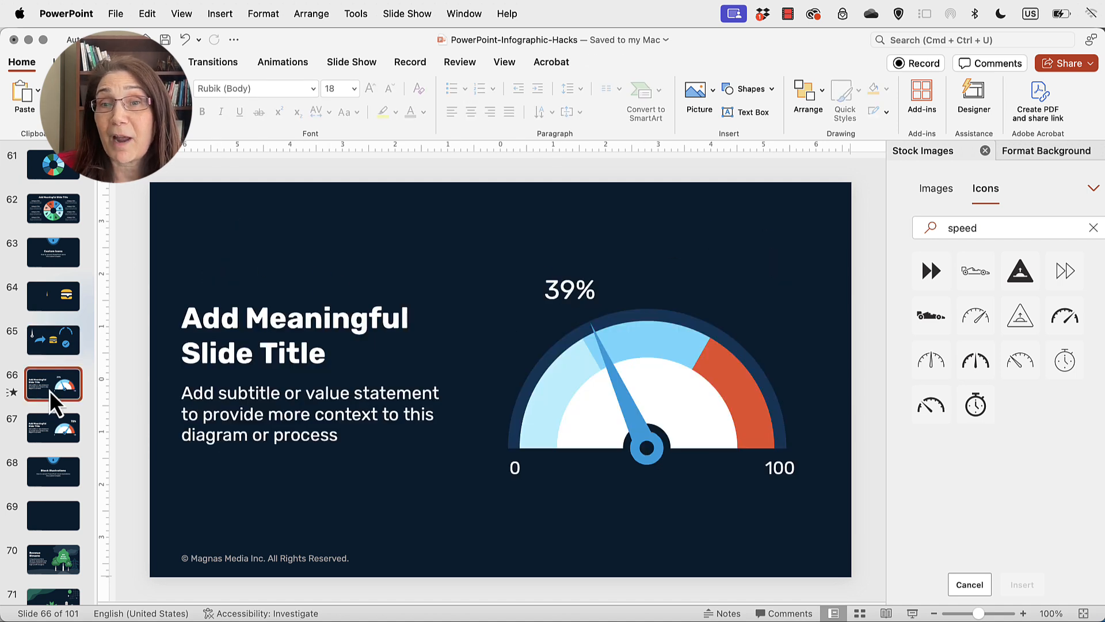
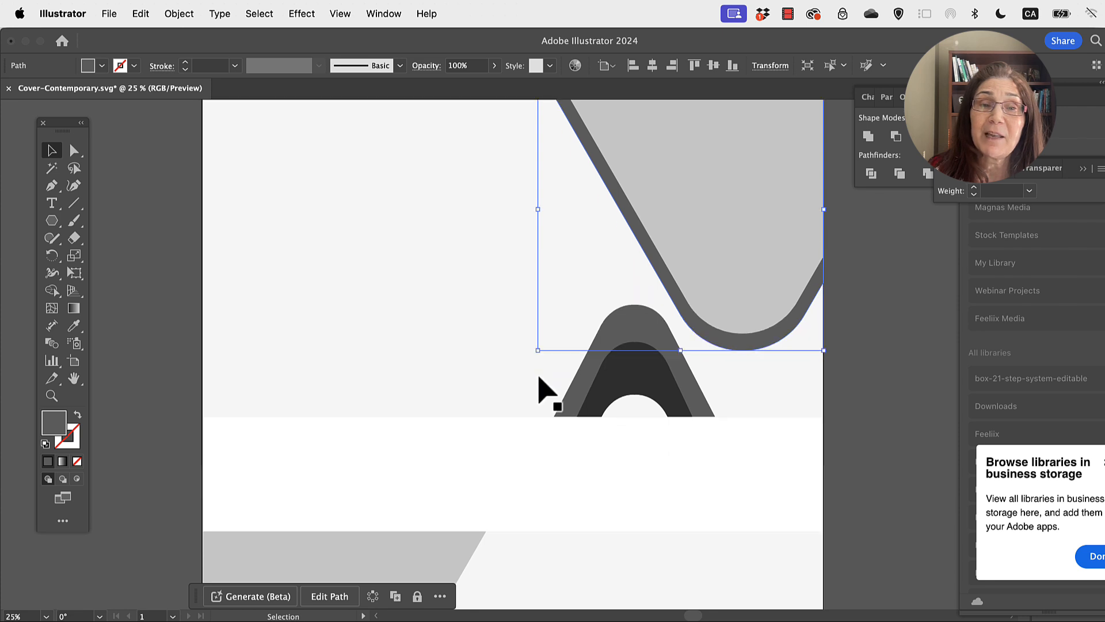
- Switch to Illustrator, create a three-sided polygon with a 98.0702 px radius on the empty part of the artboard, and enlarge it
scroll(524, 388, down, 15)
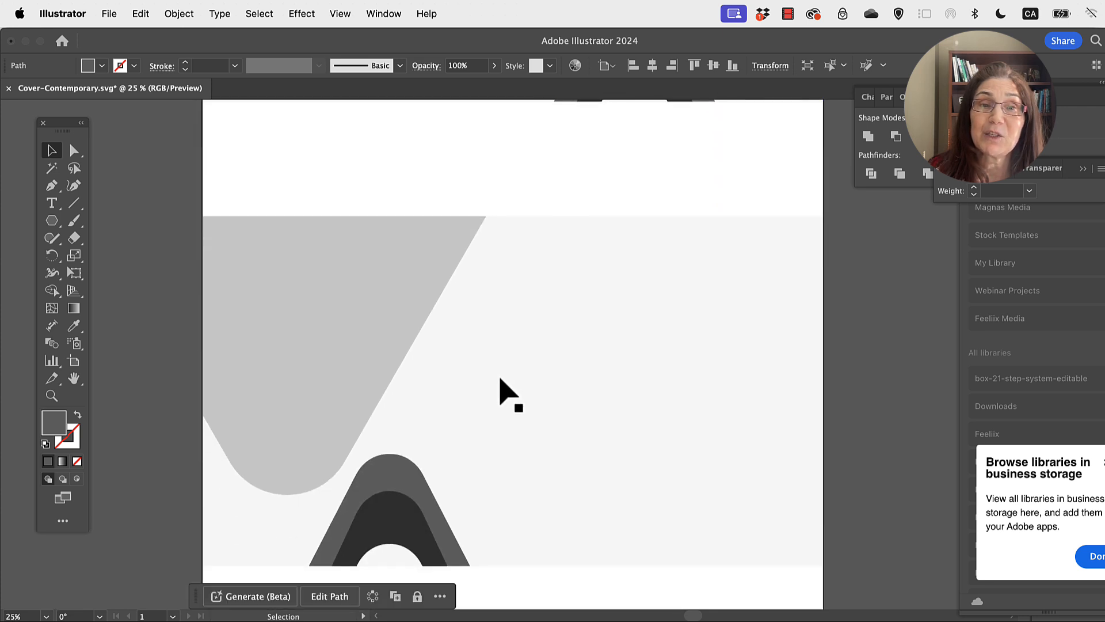
scroll(435, 334, up, 10)
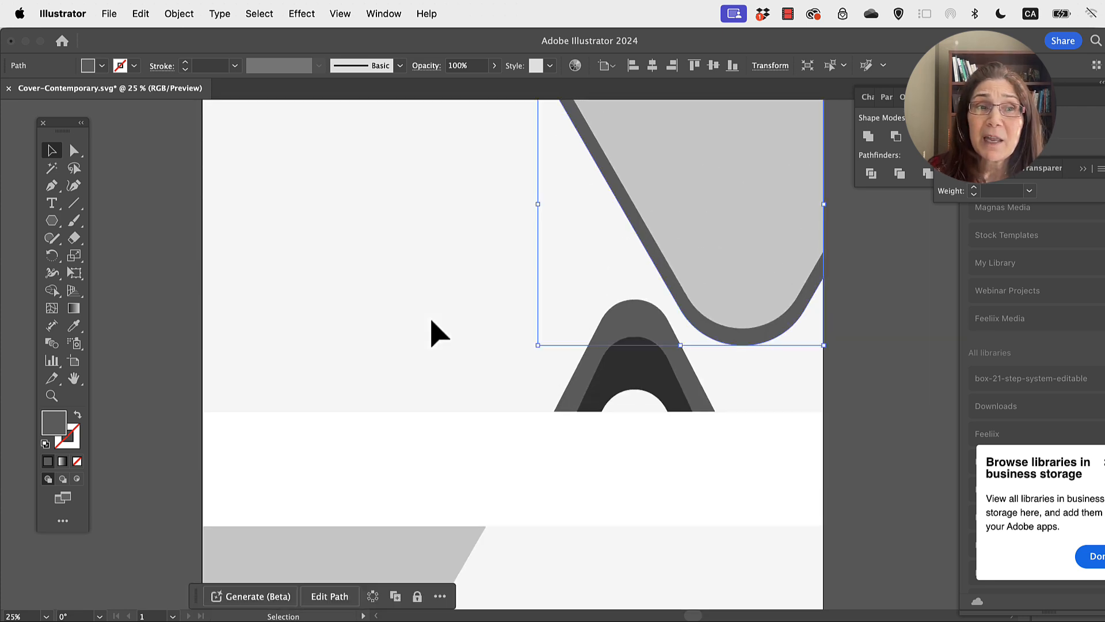
click(54, 224)
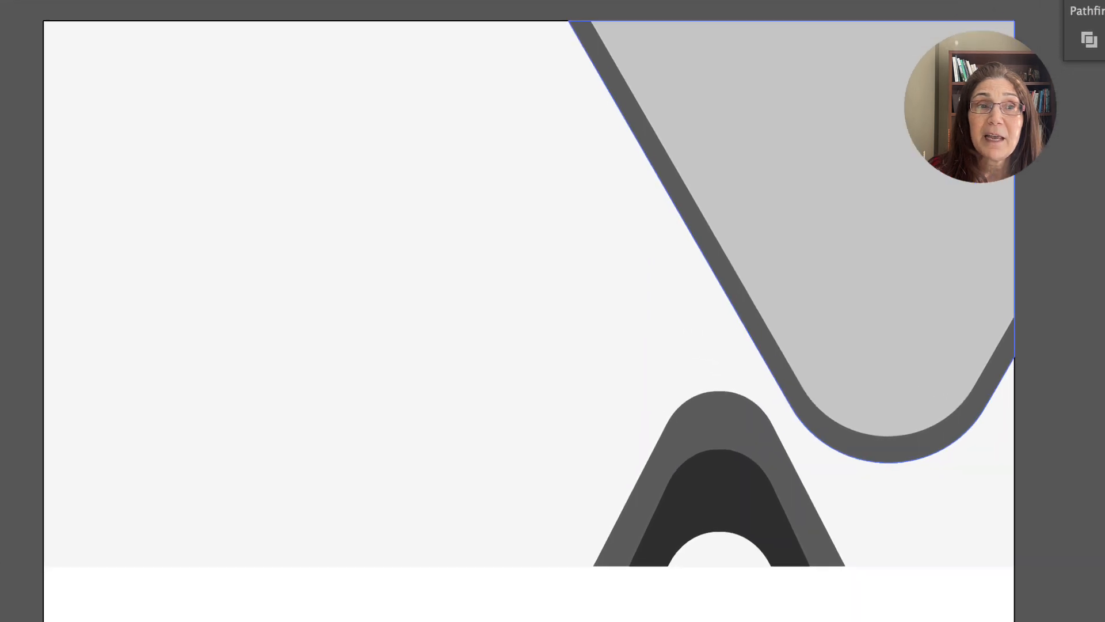
click(134, 114)
drag(646, 317, 345, 180)
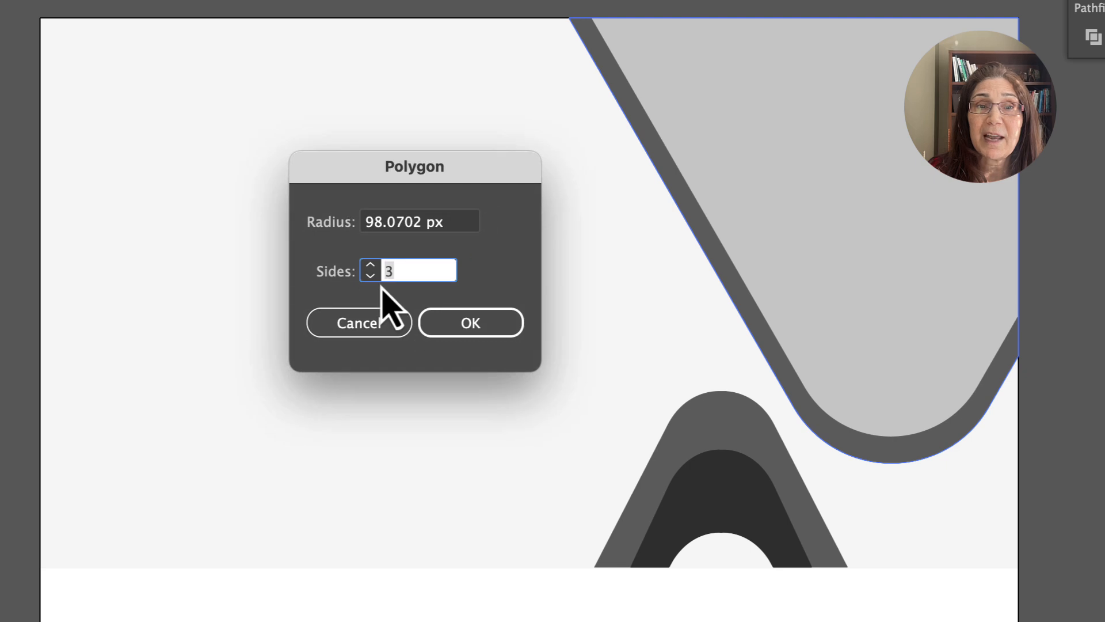
click(449, 322)
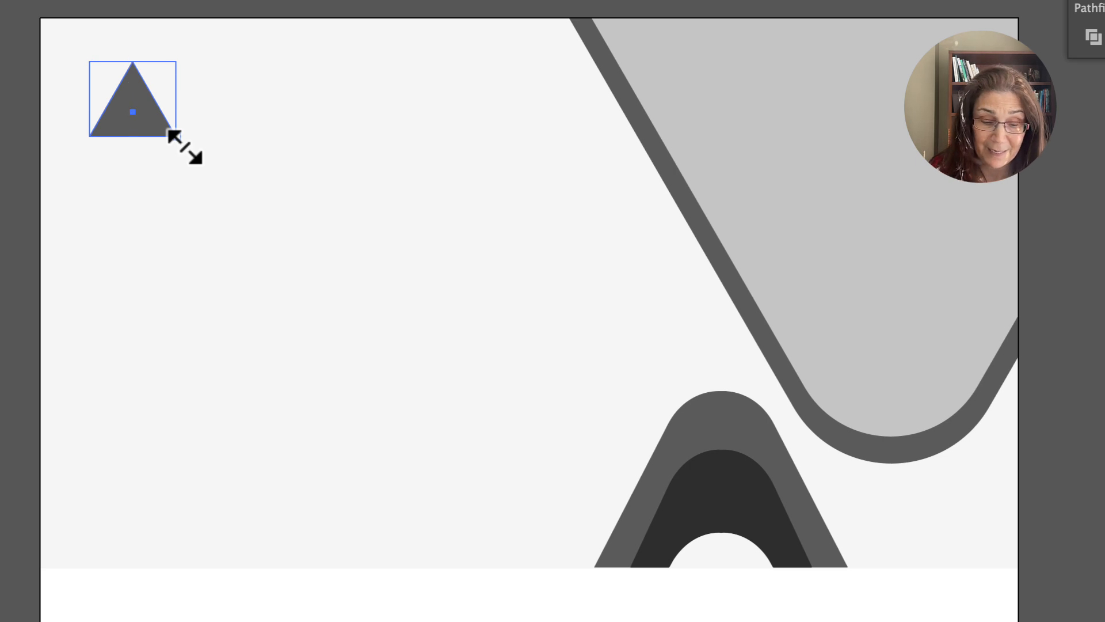
drag(184, 147, 430, 360)
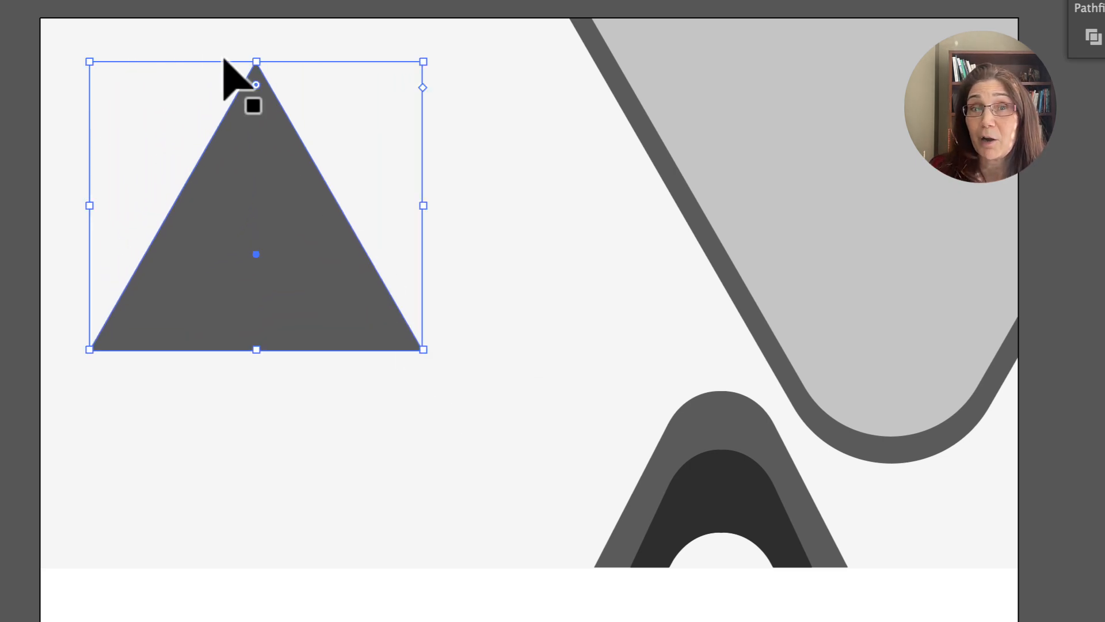
- Round all three corners of the enlarged triangle
click(169, 2)
click(261, 126)
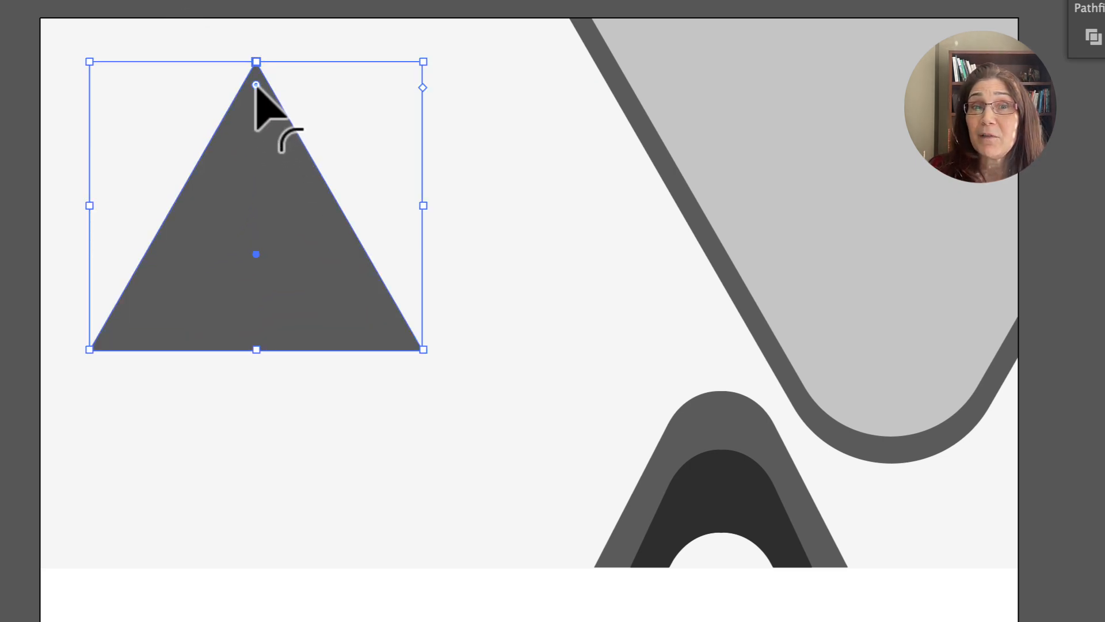
drag(257, 85, 262, 153)
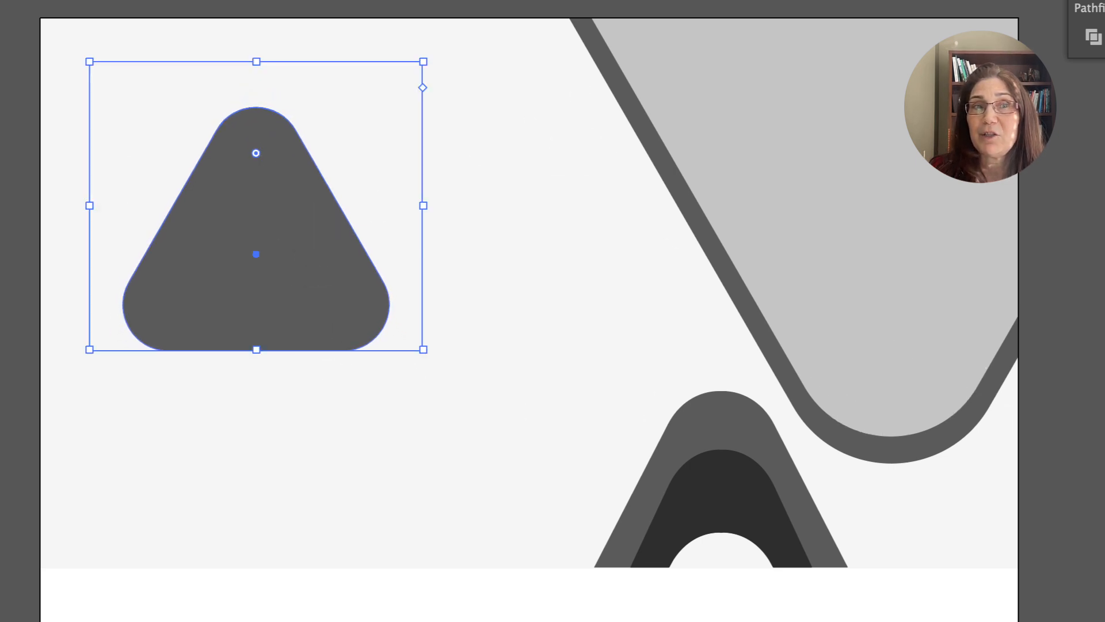
click(21, 199)
click(229, 224)
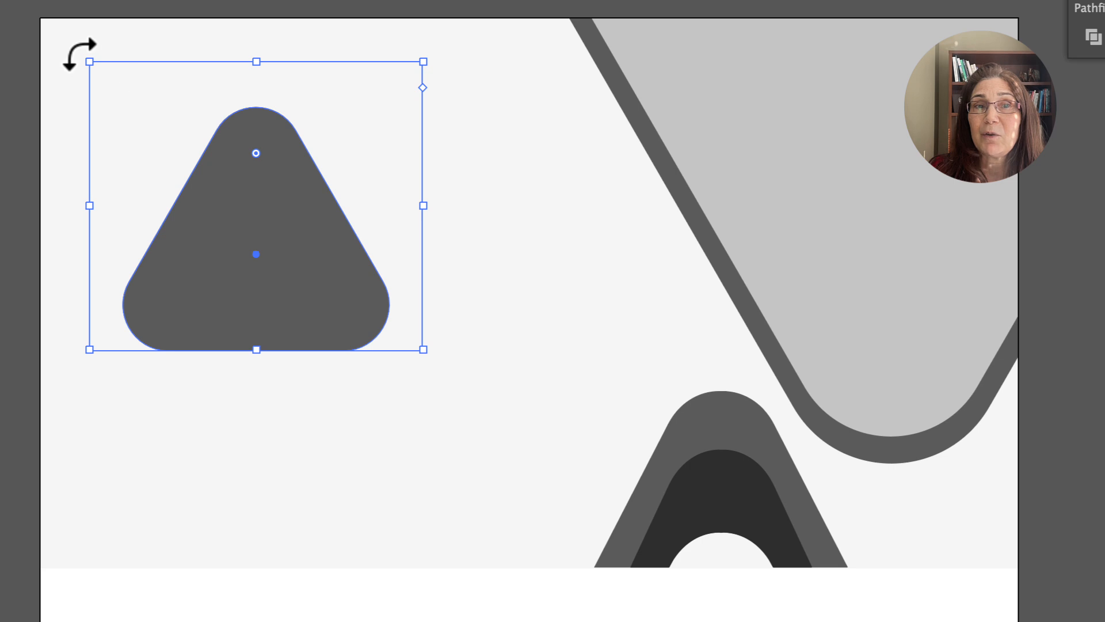
- Rotate the rounded triangle to point straight down, move it toward the artboard's middle, and adjust its corner rounding
drag(81, 55, 409, 436)
drag(221, 349, 766, 228)
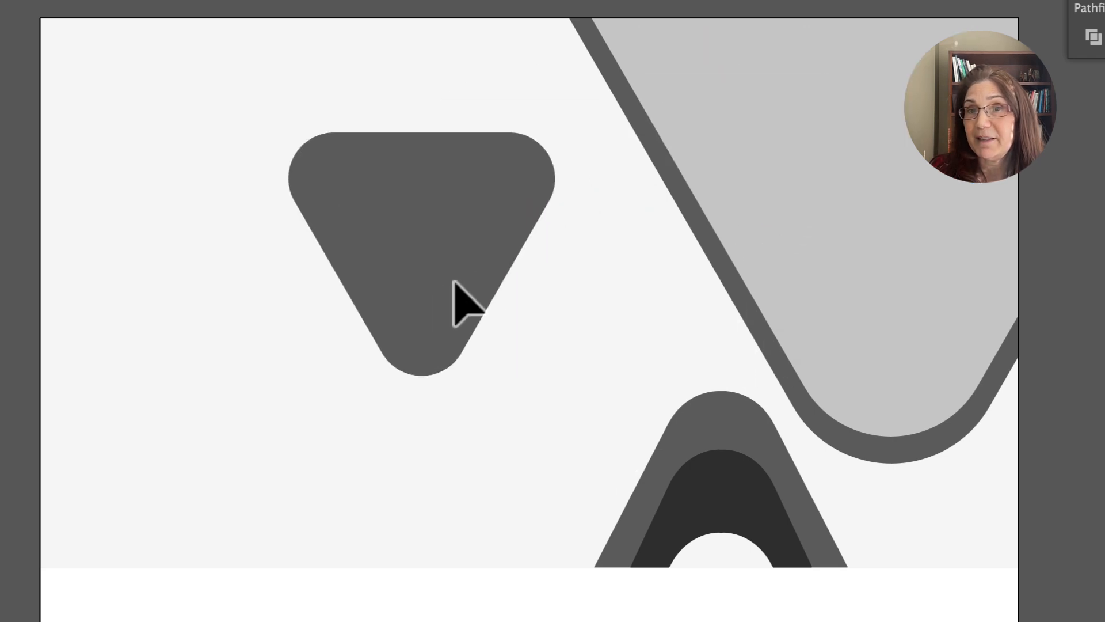
drag(453, 281, 443, 285)
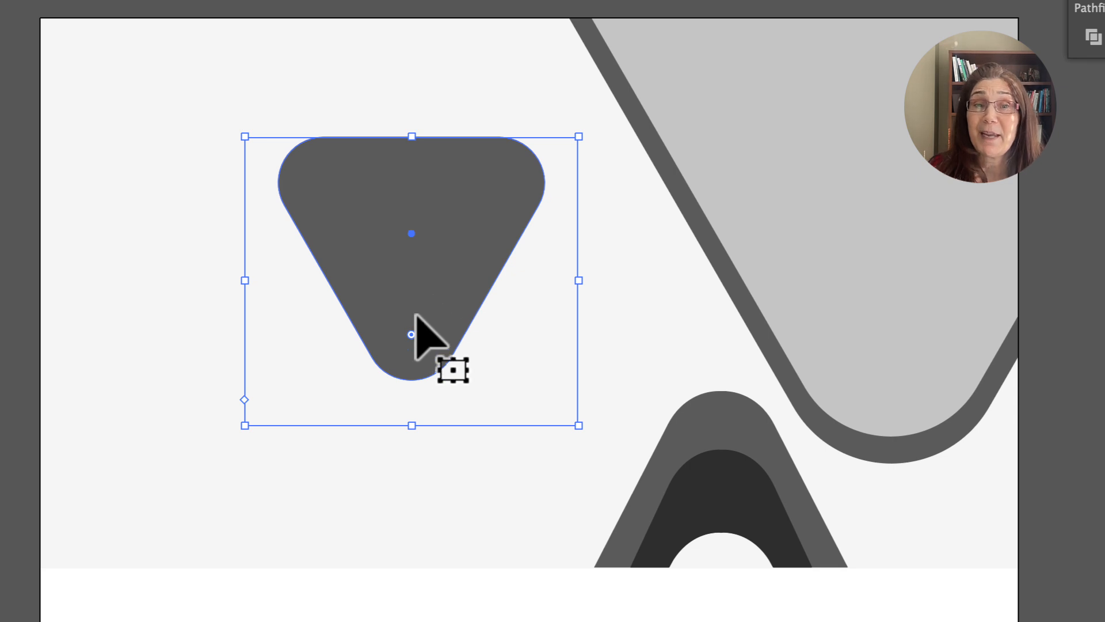
drag(410, 334, 411, 369)
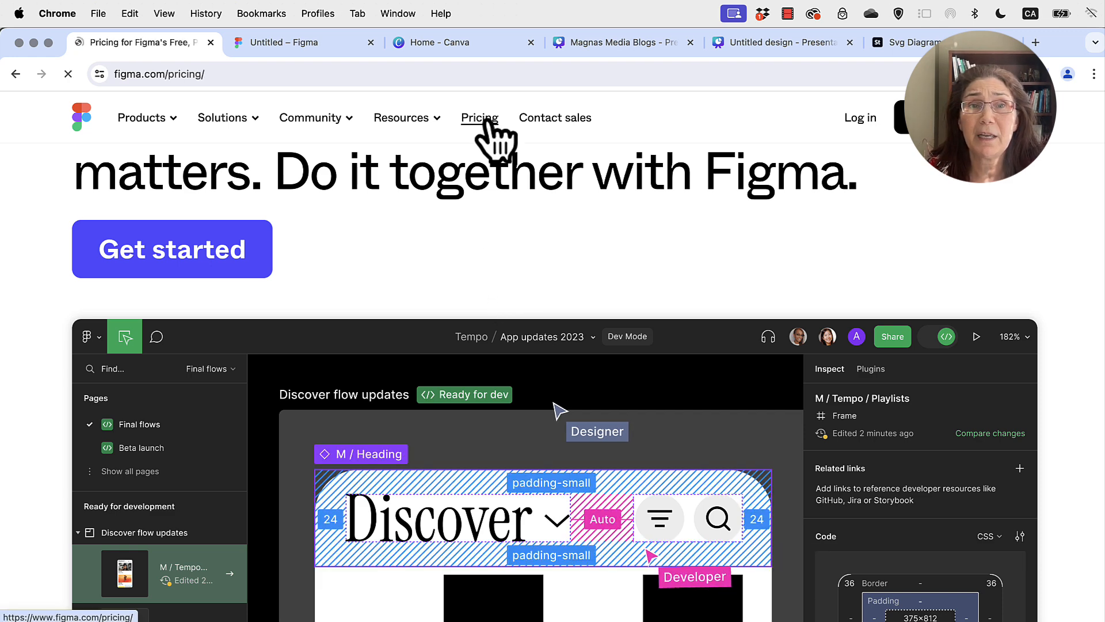
- Switch to Chrome, review the plans on Figma's pricing page, and open the Untitled Figma design file
scroll(474, 264, down, 5)
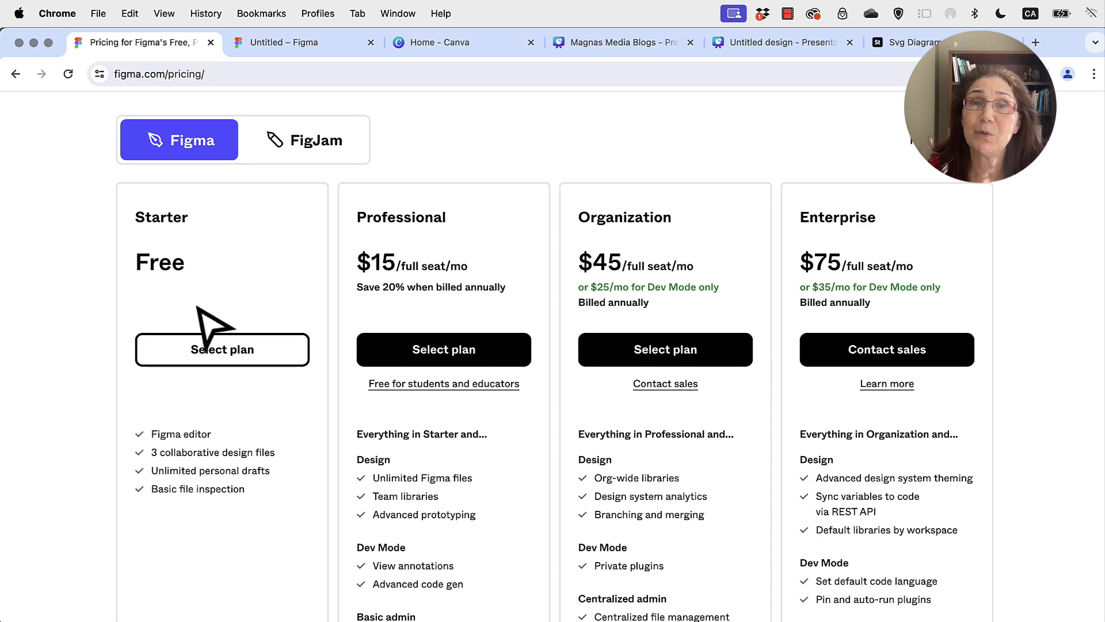
scroll(213, 325, up, 5)
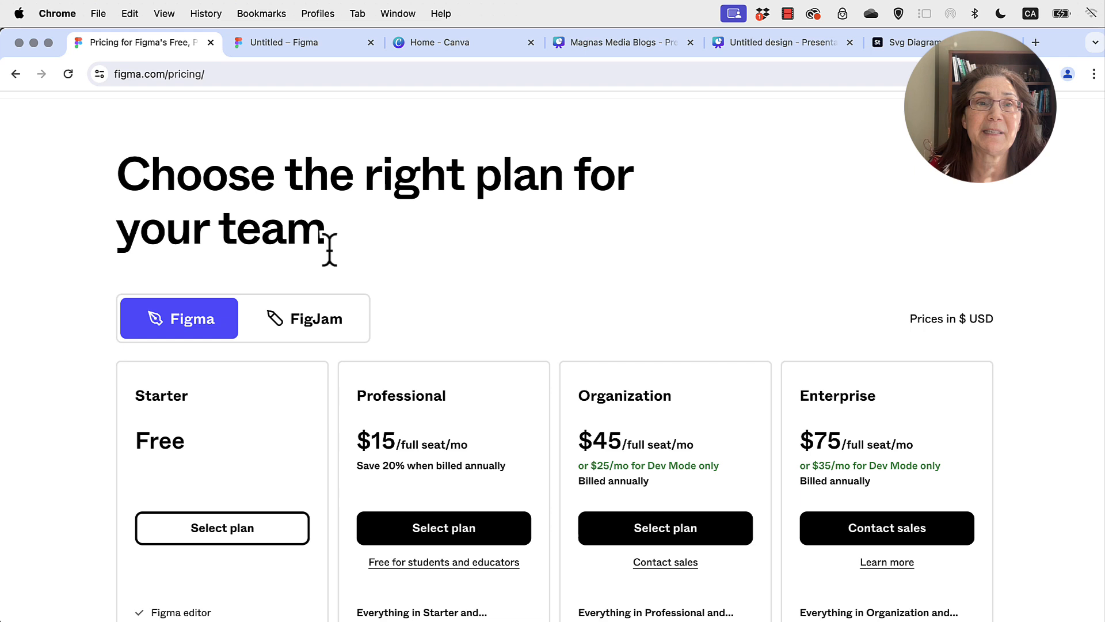
click(286, 46)
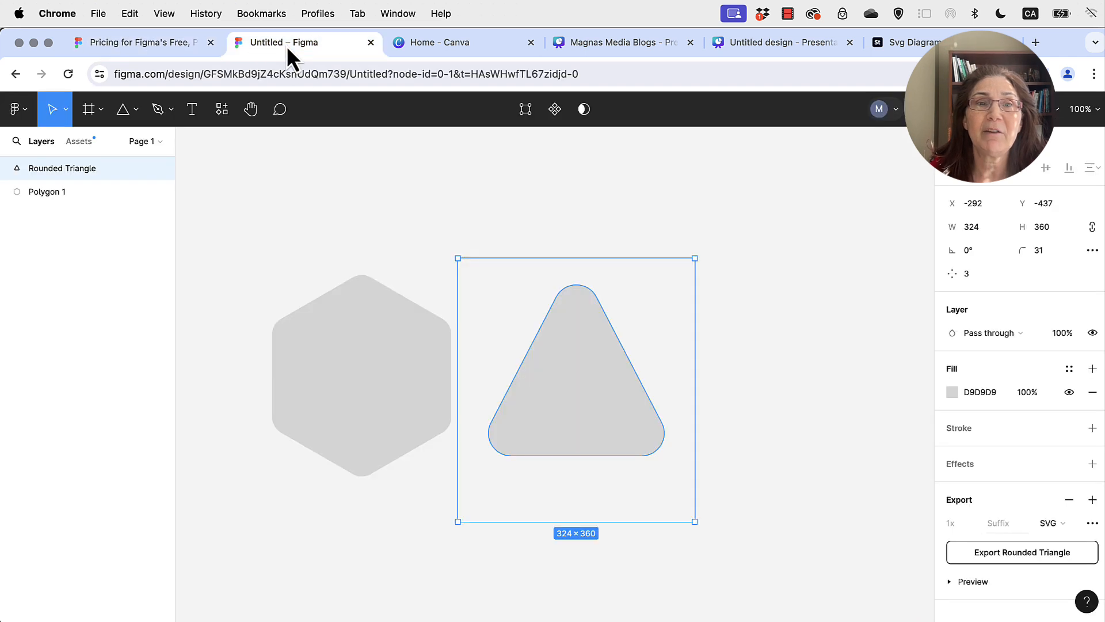
- Draw a triangle about 196 × 196 above the hexagon and rounded triangle, and round its corners
click(300, 180)
click(123, 112)
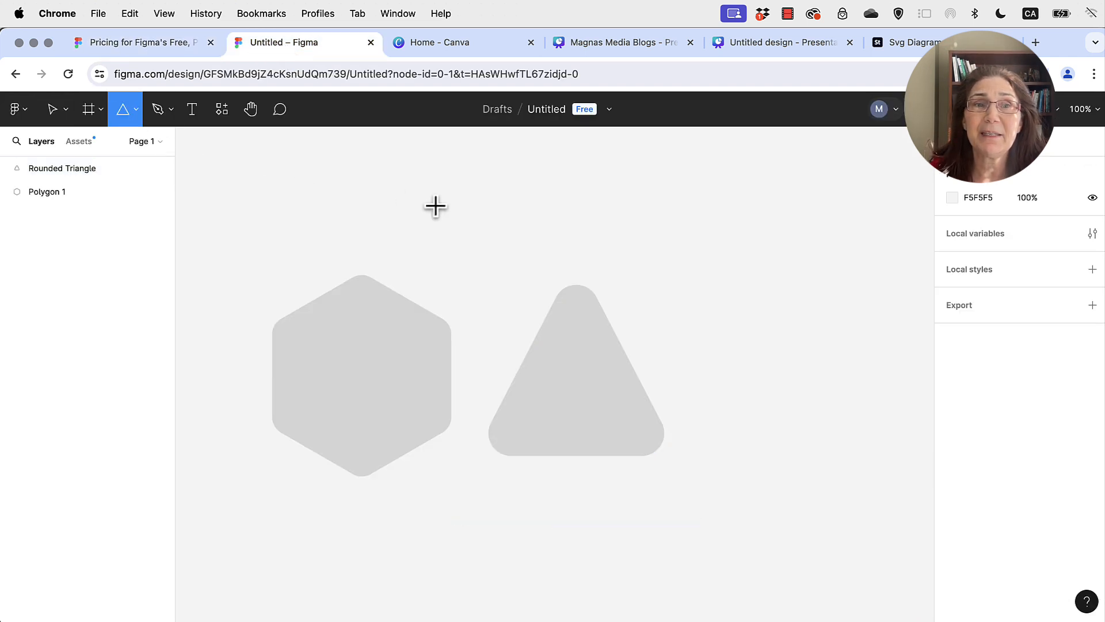
drag(426, 176, 564, 311)
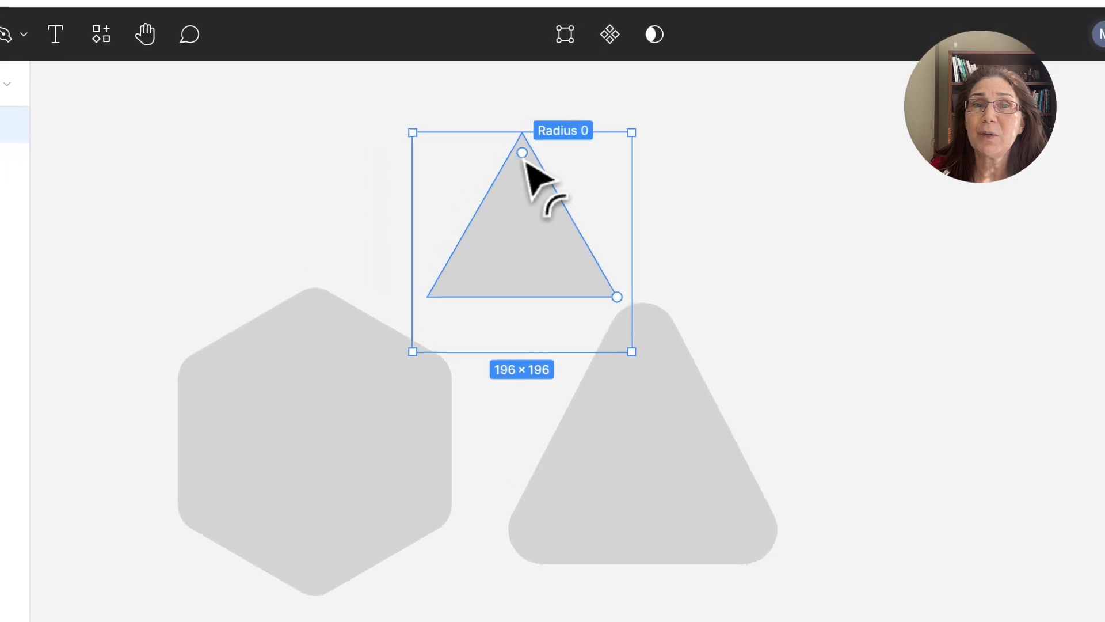
mouse_move(529, 161)
mouse_down()
mouse_move(526, 203)
mouse_move(527, 167)
mouse_up()
drag(555, 291, 527, 246)
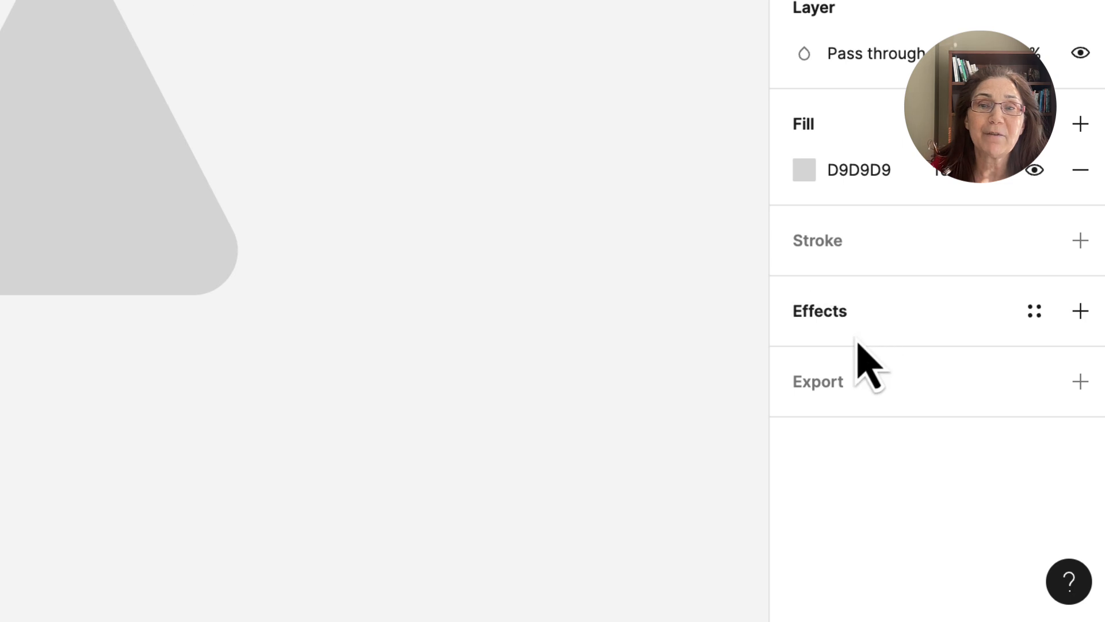
- Add an export setting to the new rounded triangle with SVG as the file format
click(820, 383)
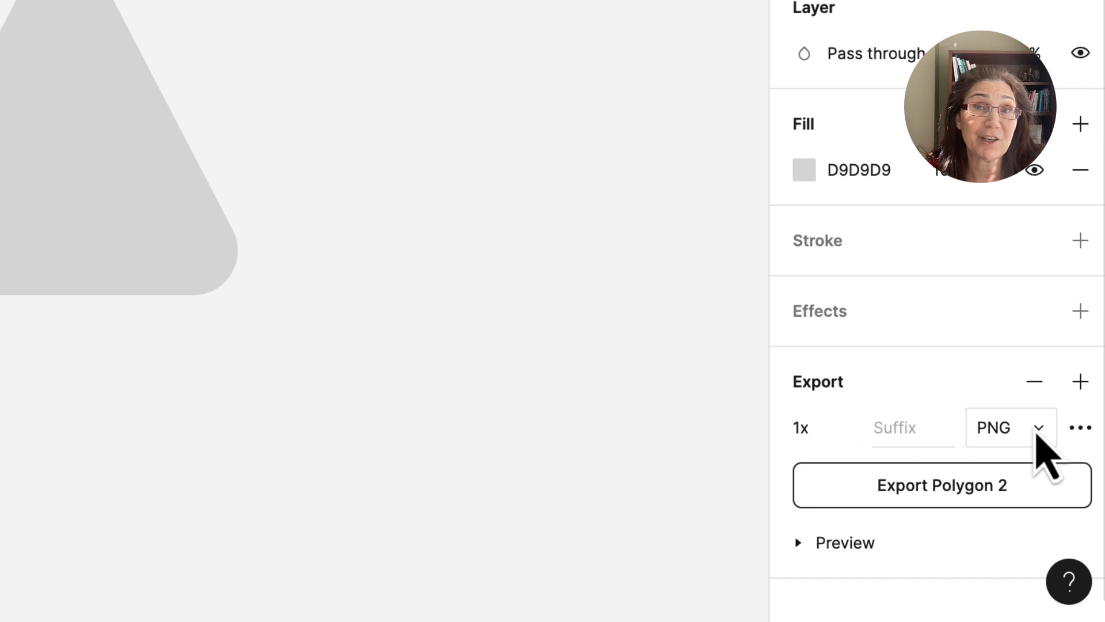
click(1038, 429)
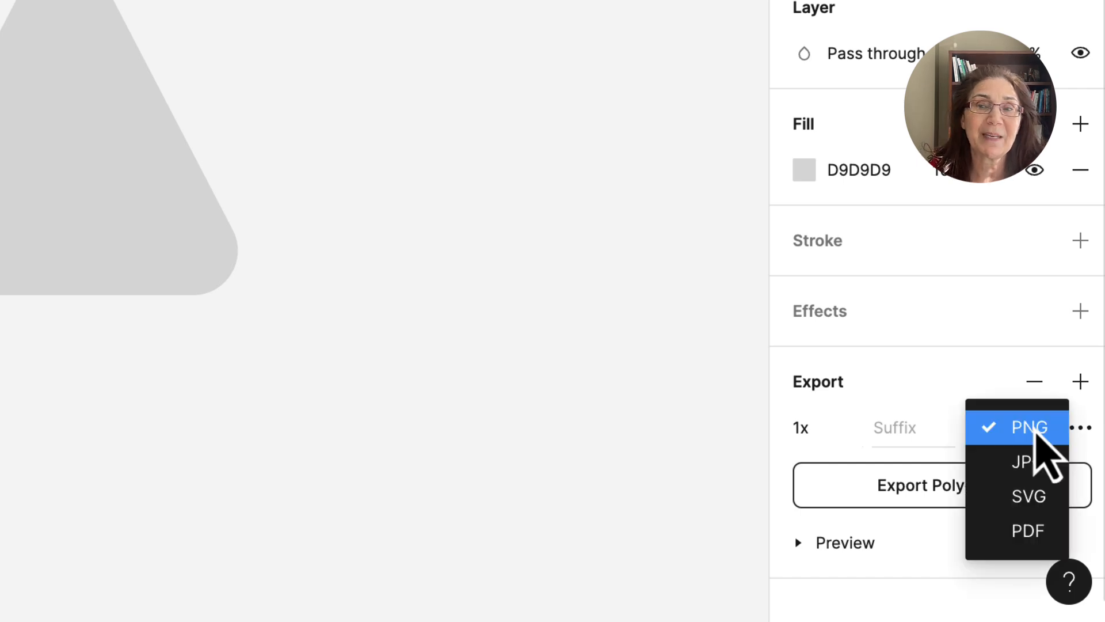
click(1023, 493)
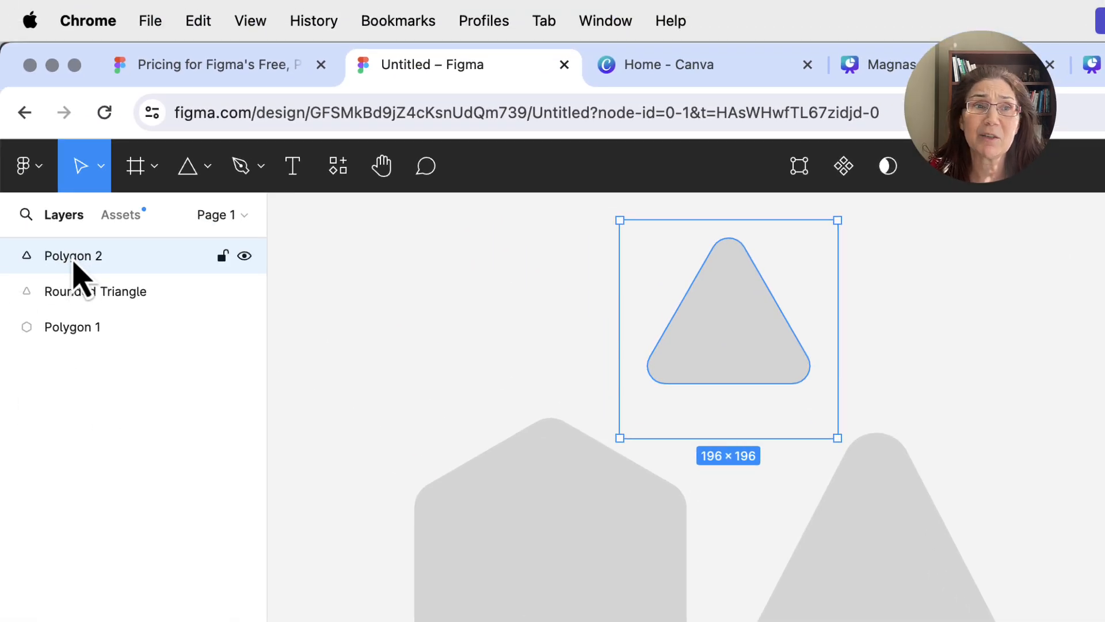
- Rename the Polygon 2 layer as "Icon 123"
double_click(75, 259)
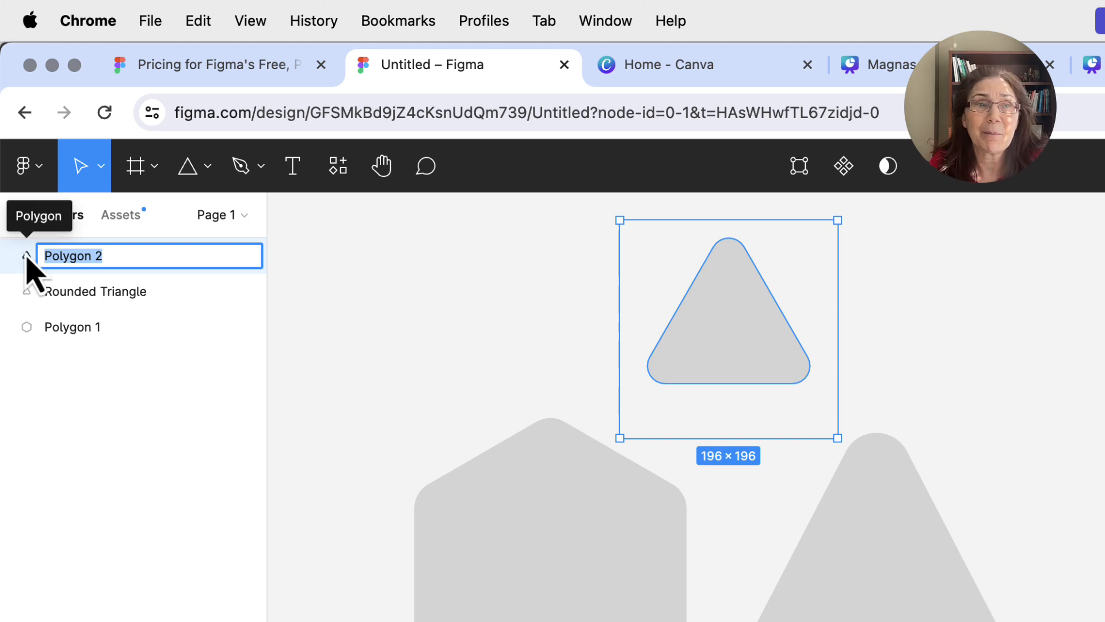
text(Icon 123)
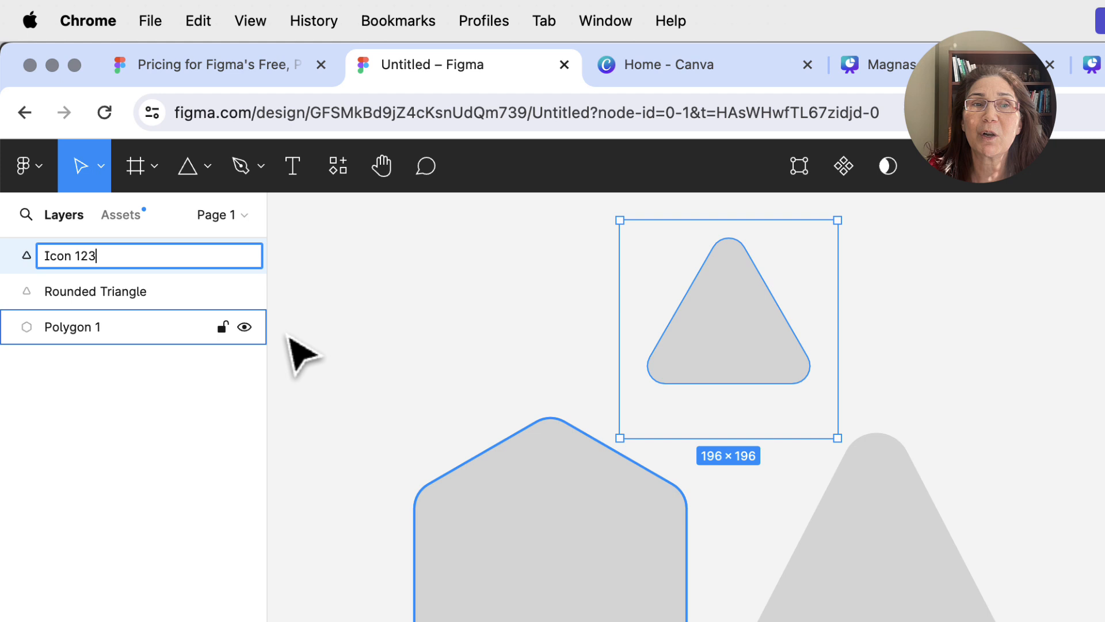
click(647, 308)
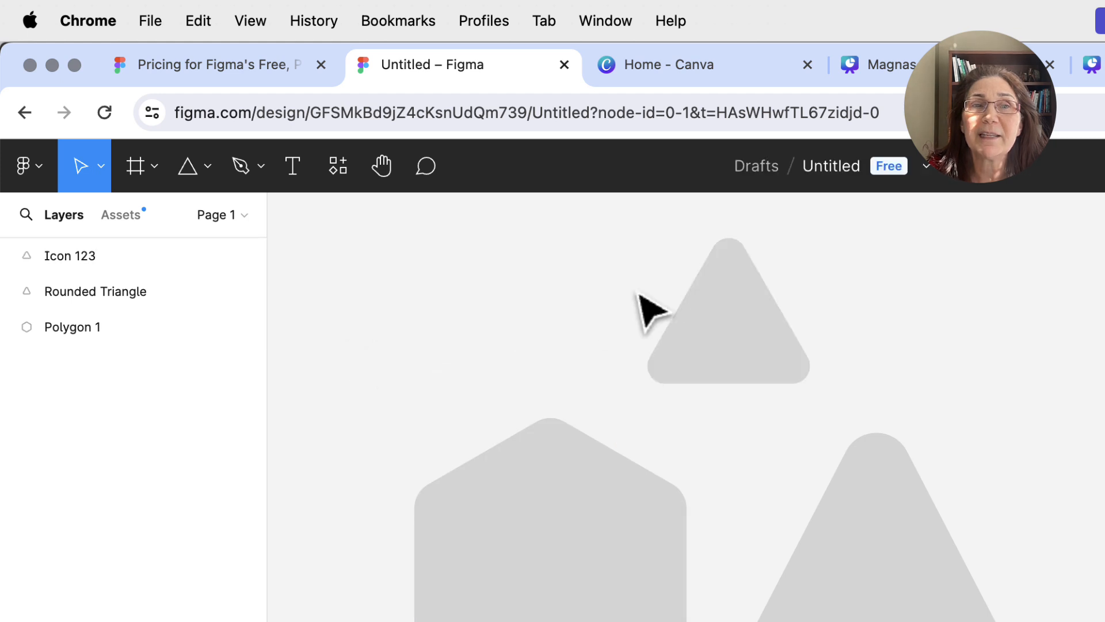
- Select the Icon 123 triangle and start exporting it from the design file
click(774, 350)
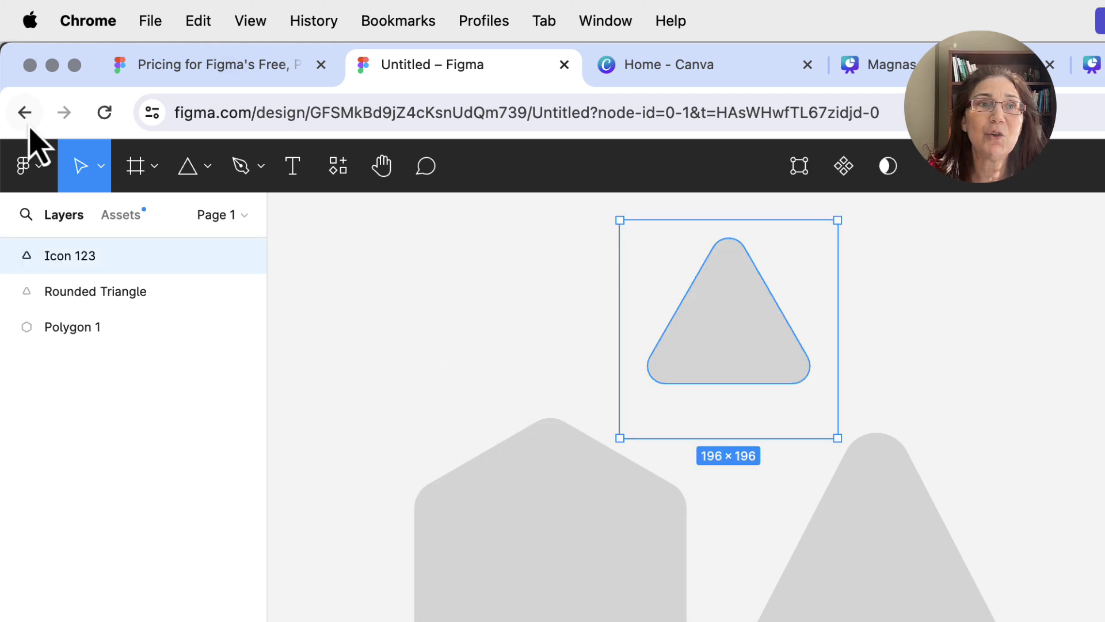
click(26, 169)
mouse_move(70, 312)
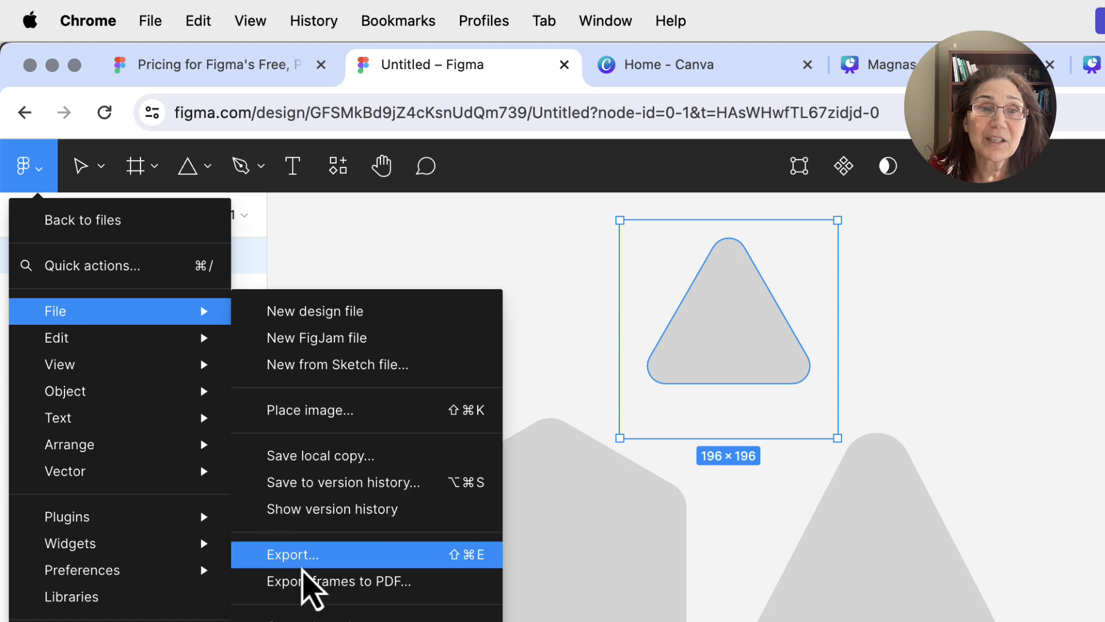
click(303, 562)
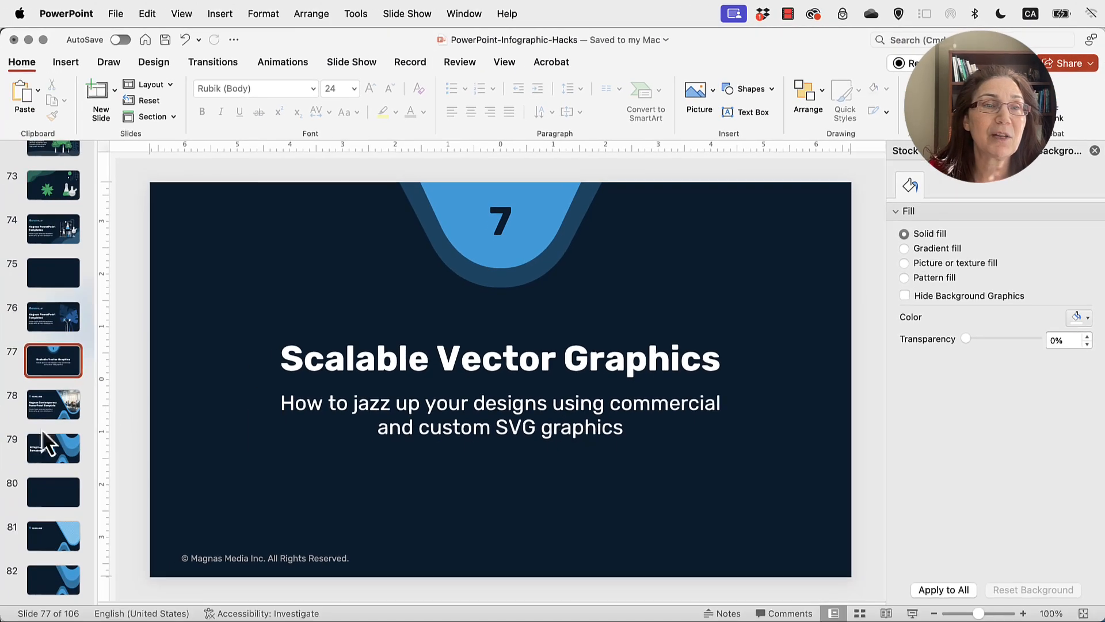
- Switch to PowerPoint, go to blank slide 80, and insert the gray rounded triangle SVG graphic
click(53, 497)
scroll(52, 495, down, 3)
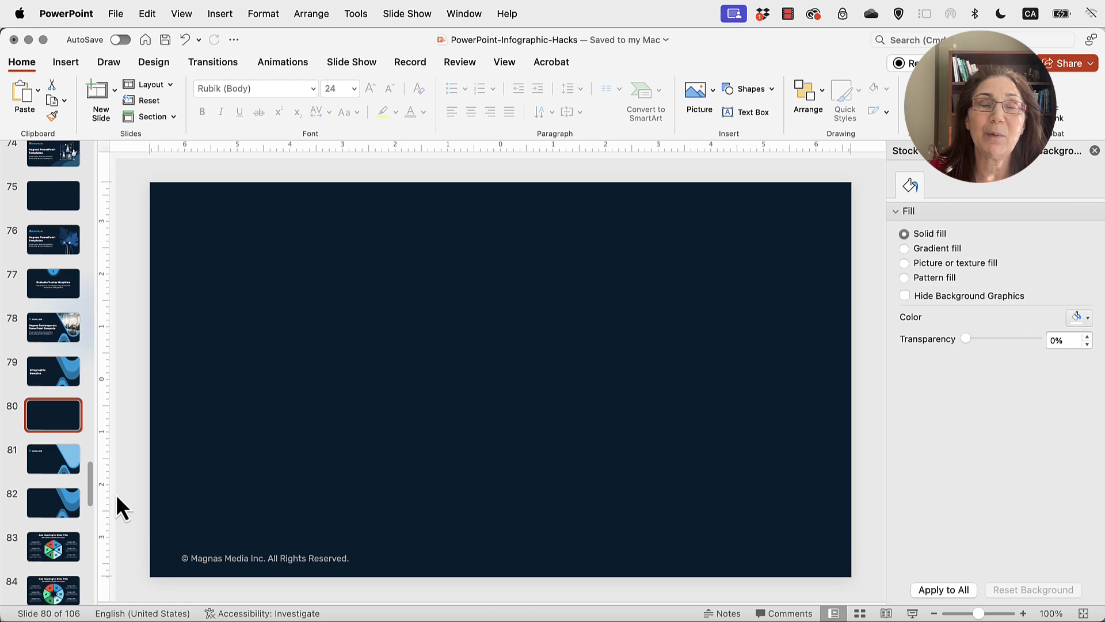
drag(0, 149, 228, 472)
click(323, 224)
drag(319, 529, 226, 286)
click(471, 407)
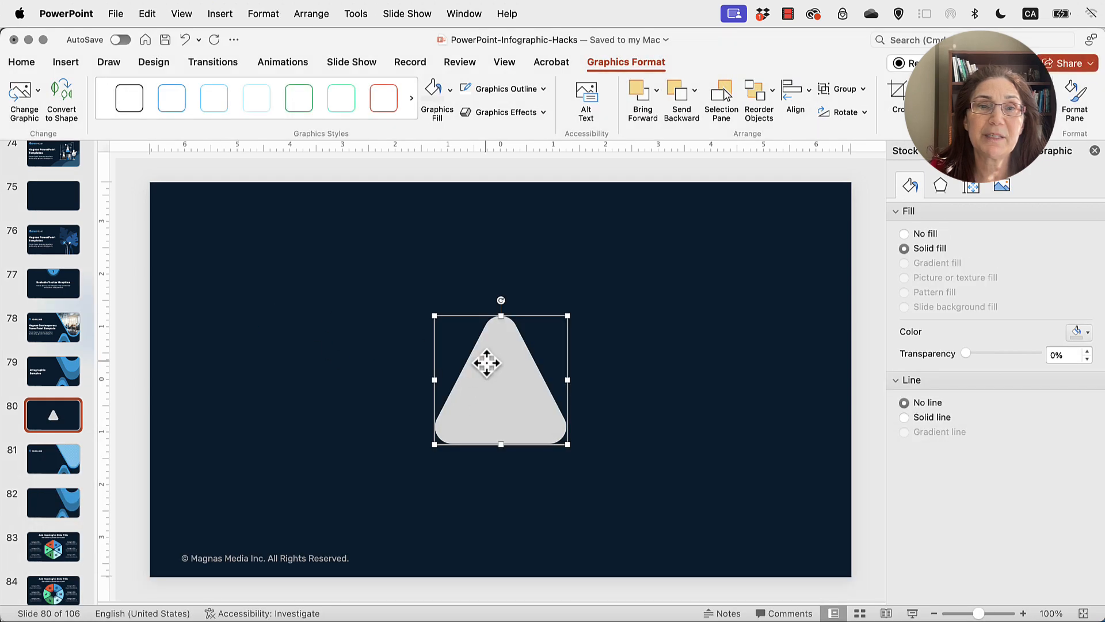
- Move the gray rounded triangle toward the slide's upper-left corner and convert the graphic to a shape
drag(486, 363, 262, 282)
right_click(279, 278)
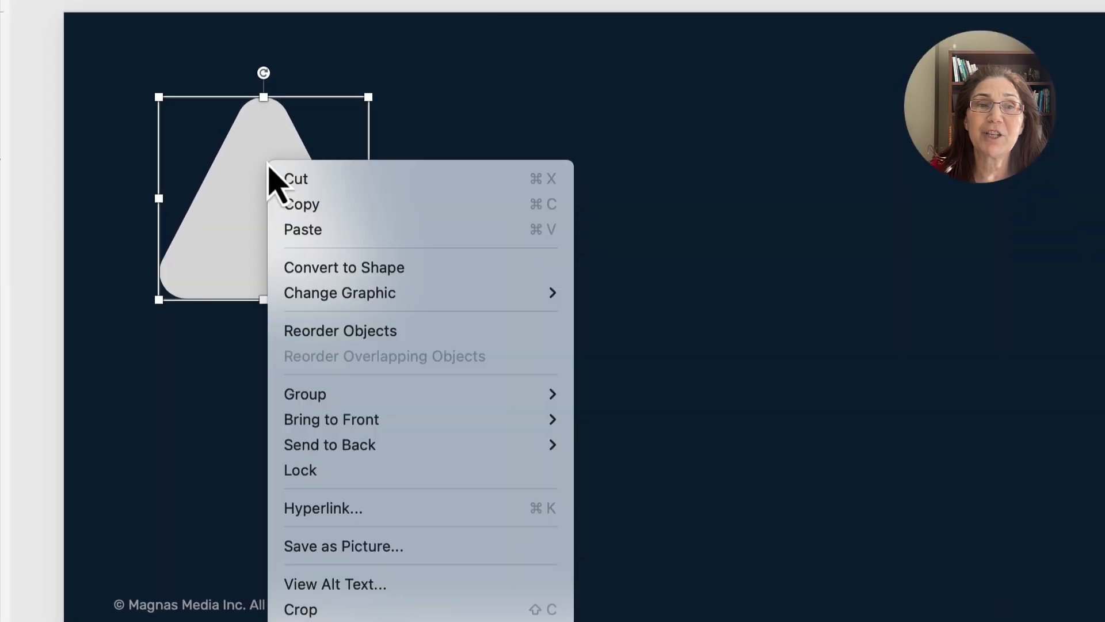
click(344, 268)
- Rotate the converted triangle clockwise so its tip points toward the slide's right side, and open its points for editing
drag(314, 259, 287, 268)
drag(234, 81, 357, 183)
right_click(202, 190)
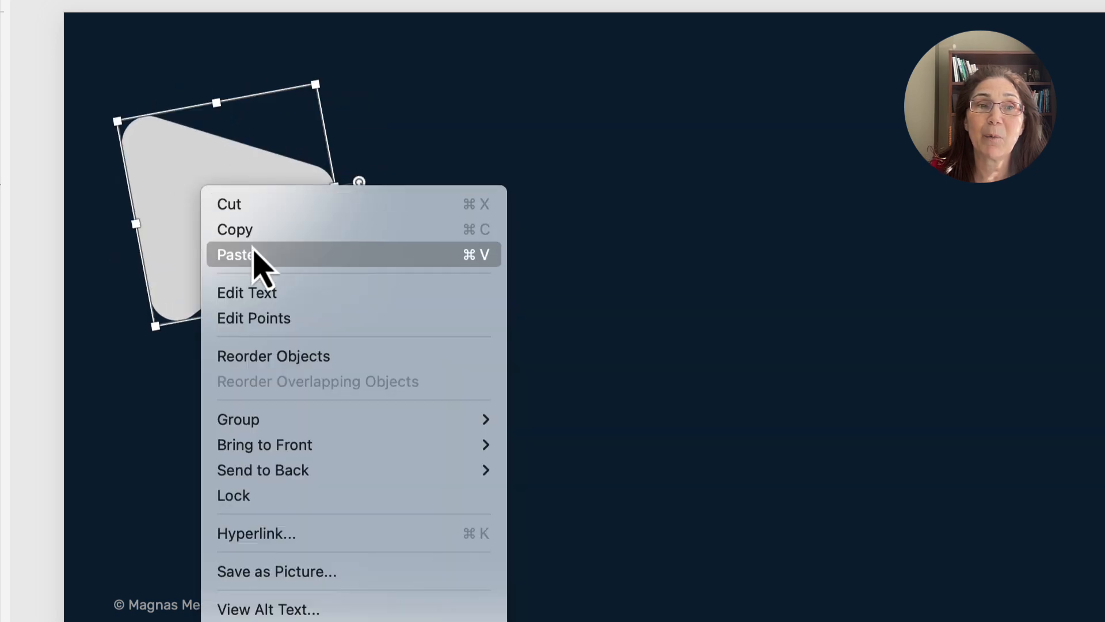
click(264, 317)
click(430, 297)
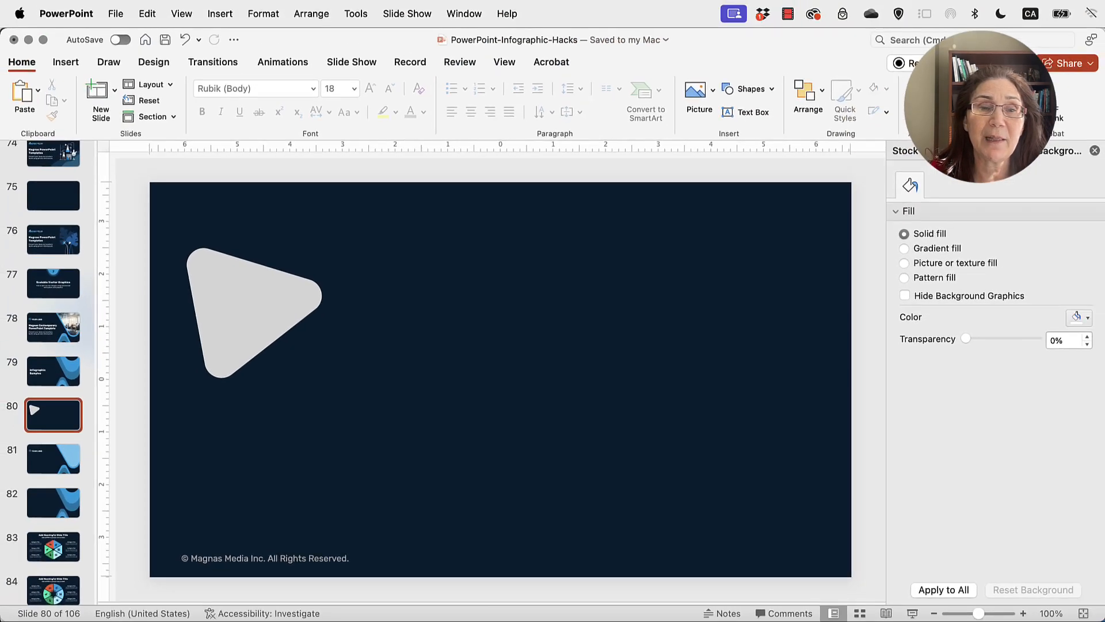
- Insert Cover-Contemporary.svg from the SVG Files folder onto slide 80 and shift the graphic slightly to the right
key(super+Tab)
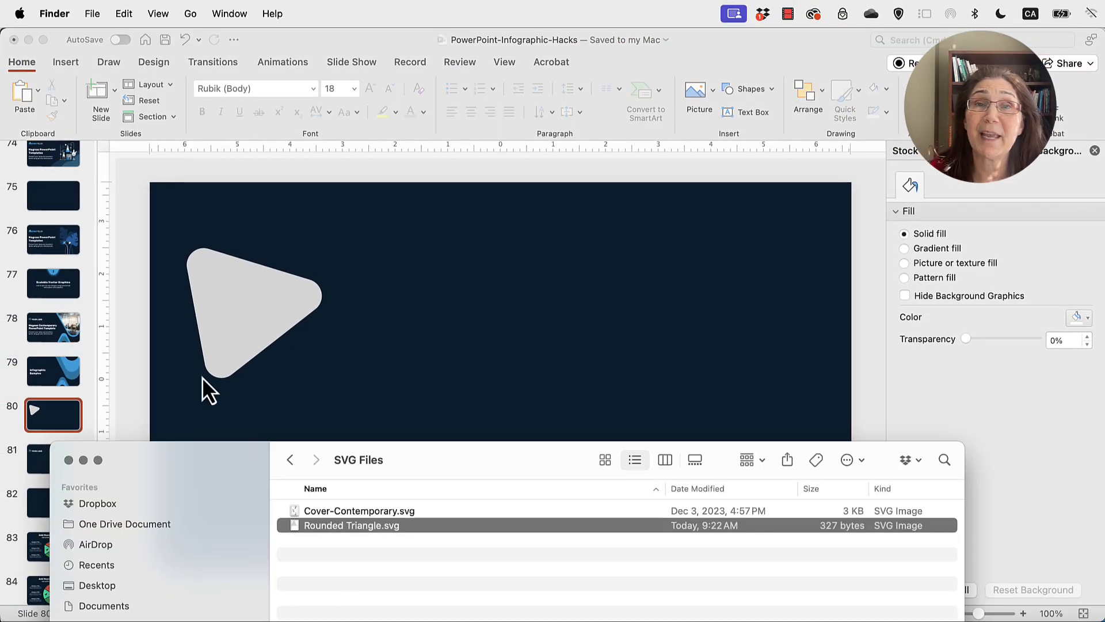
drag(322, 511, 487, 290)
click(486, 289)
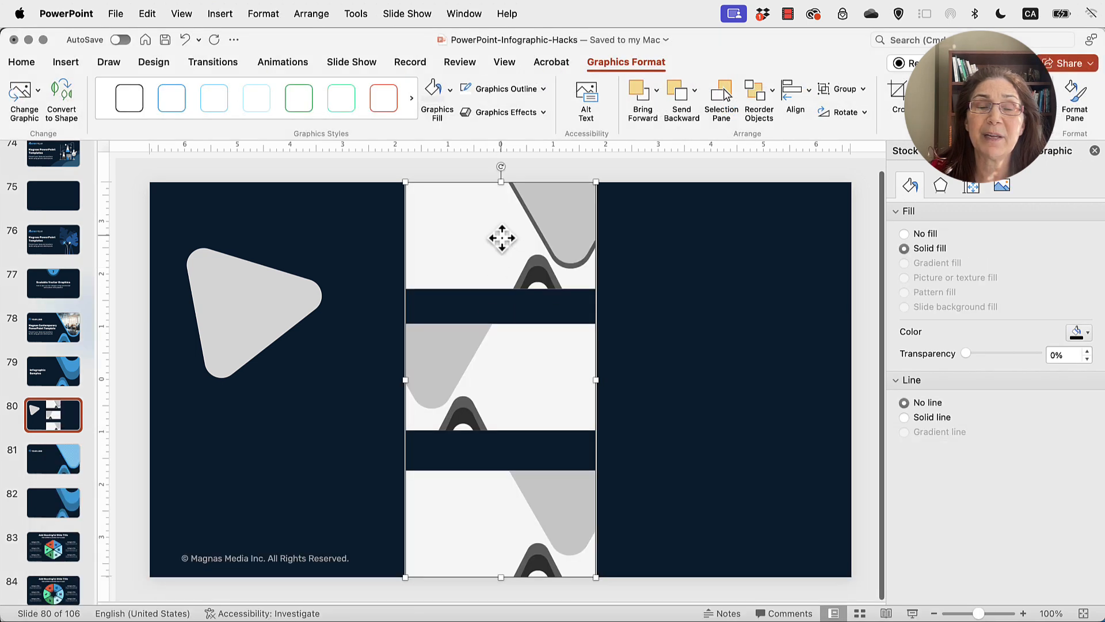
drag(501, 239, 532, 235)
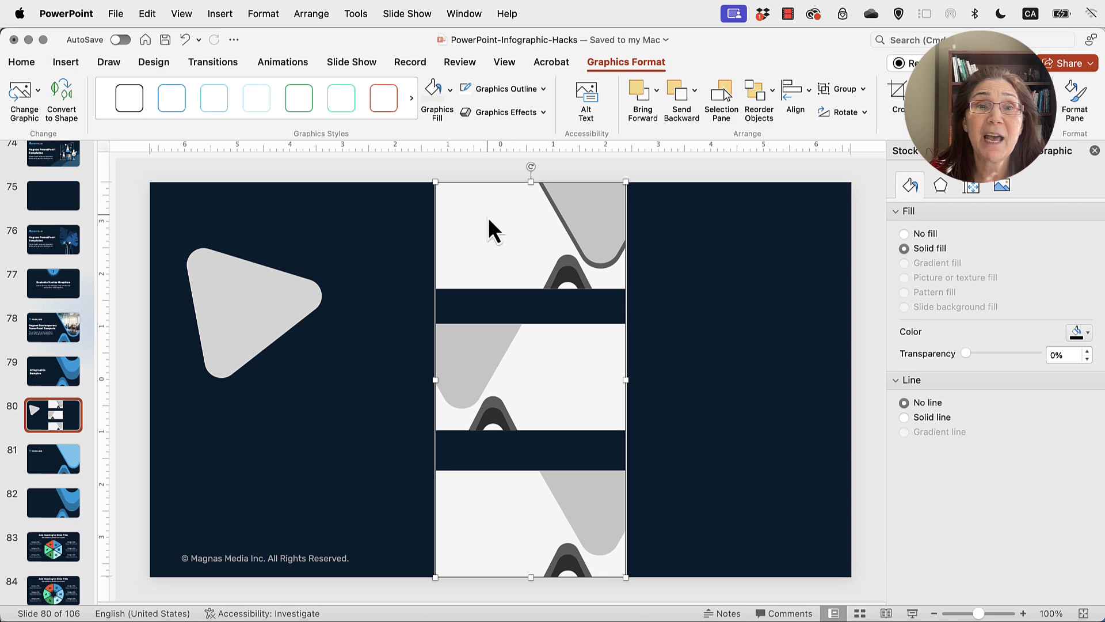
- Convert the inserted cover graphic to editable shapes and deselect it
right_click(489, 217)
click(517, 284)
click(661, 316)
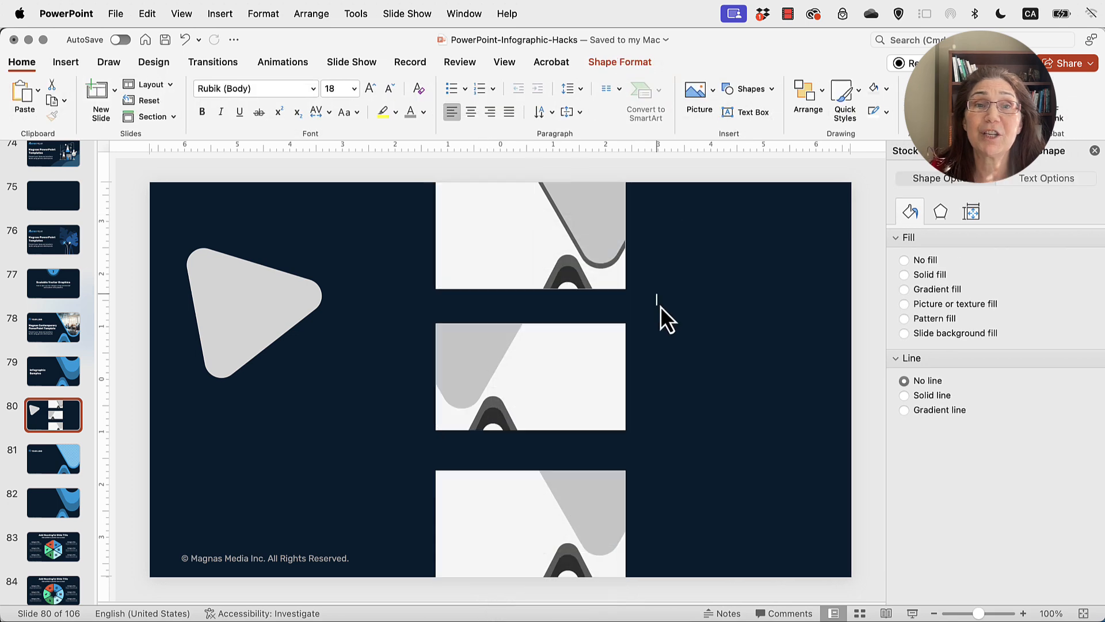
- Delete the white background rectangles behind the three cover designs
click(471, 241)
key(Delete)
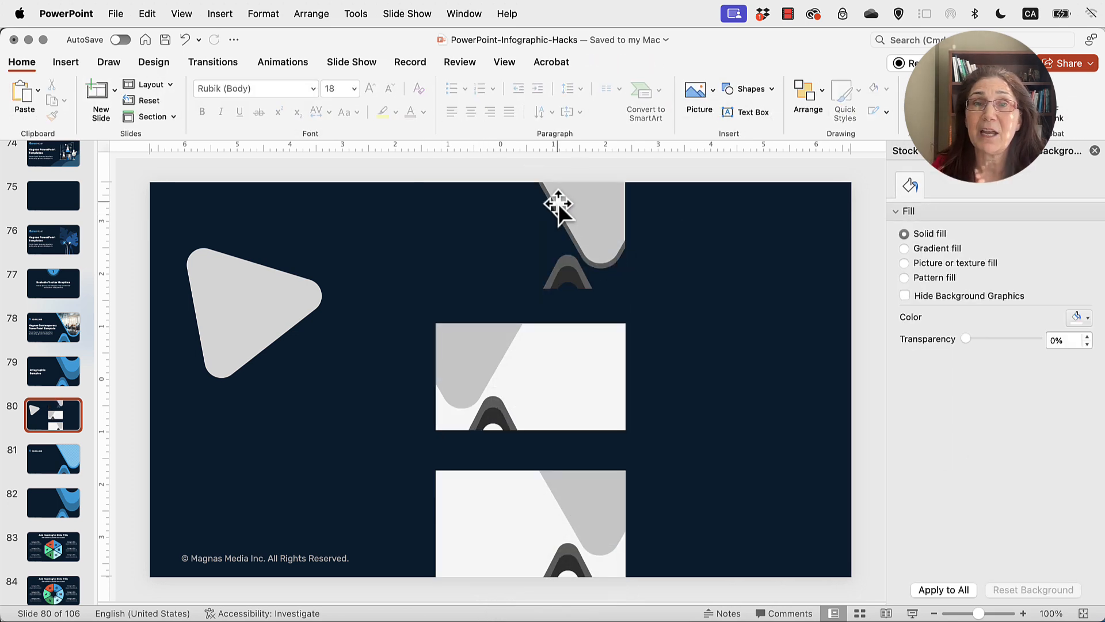
click(558, 205)
click(592, 373)
key(Delete)
click(516, 523)
key(Delete)
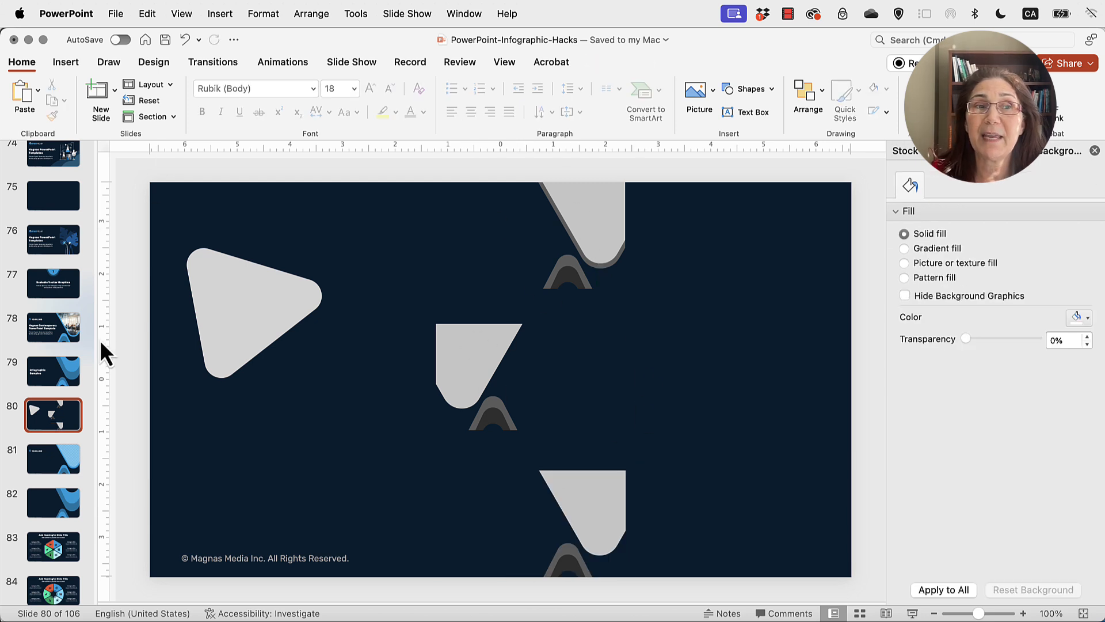
- Add a new blank slide after slide 80 and go to the contemporary template cover on slide 78
right_click(54, 409)
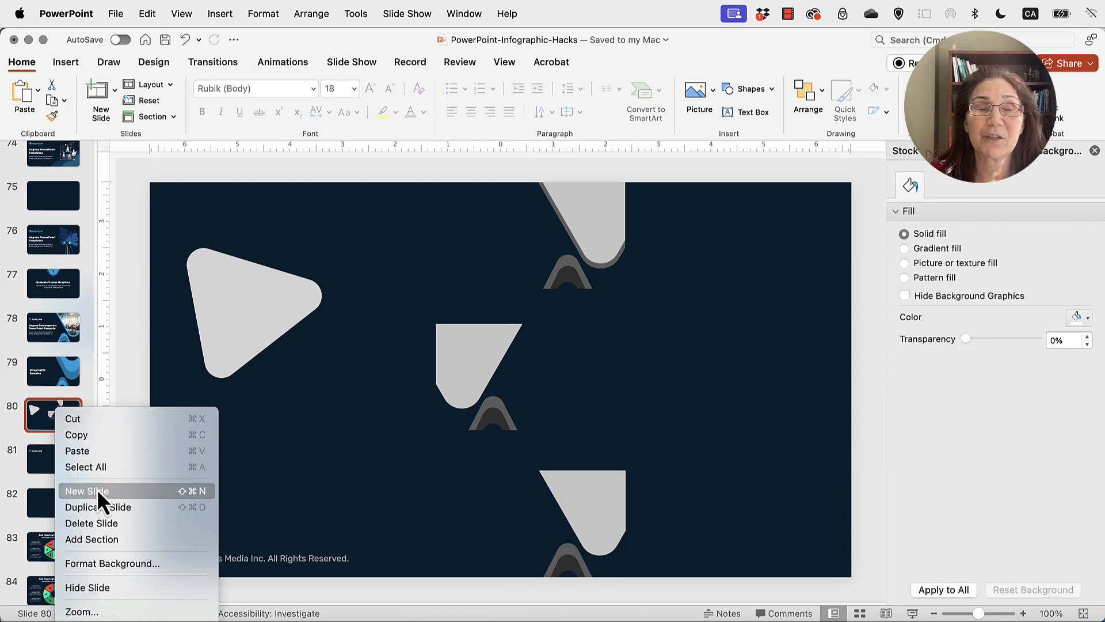
click(97, 489)
scroll(63, 464, down, 3)
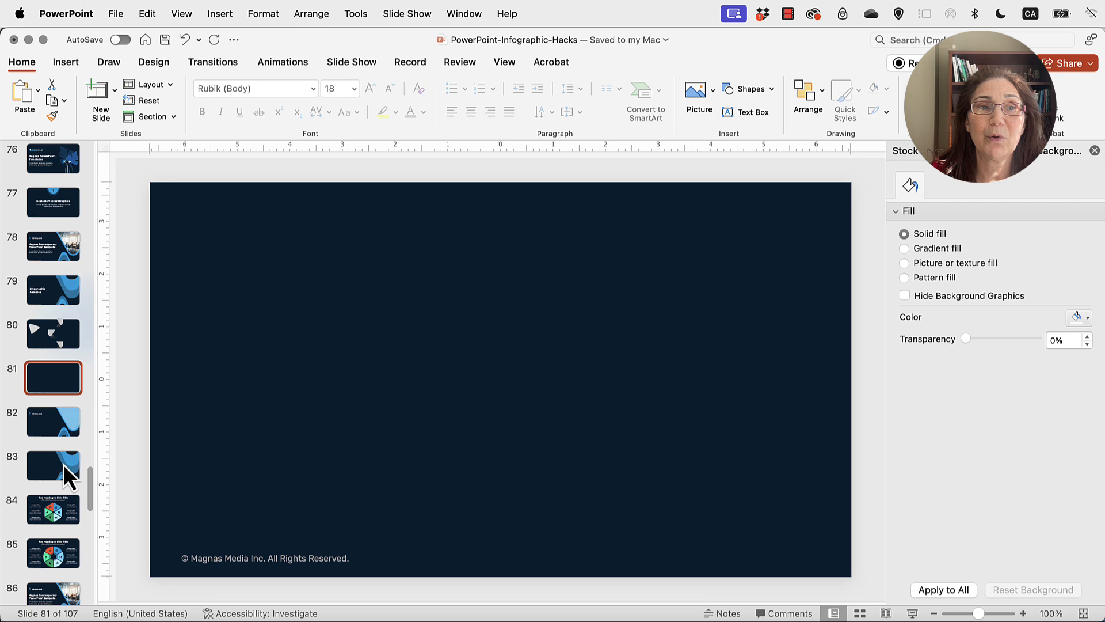
click(58, 240)
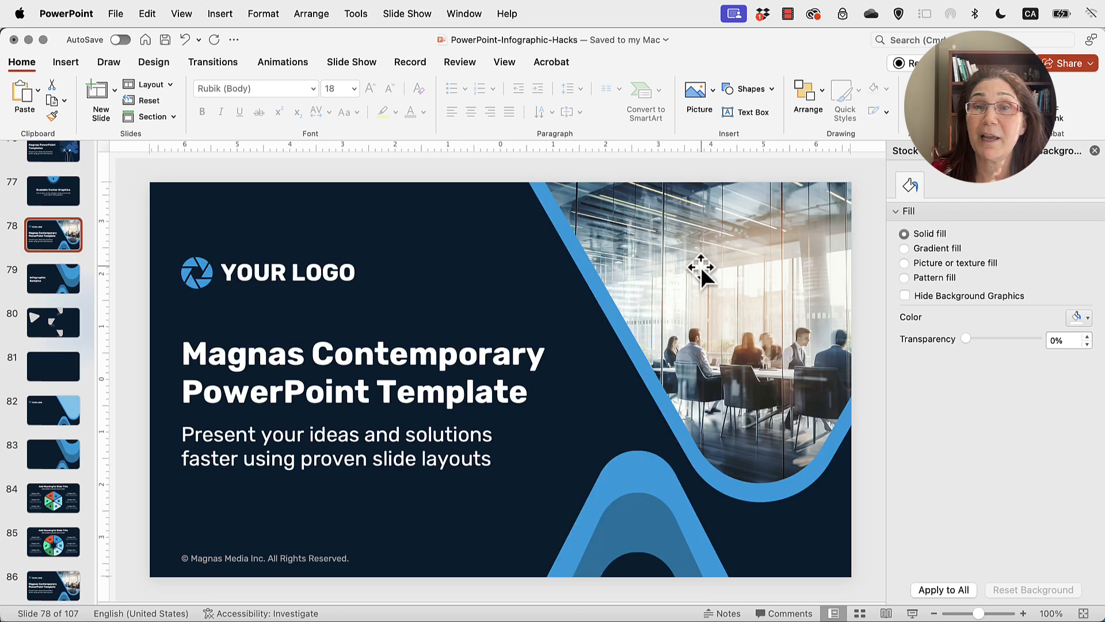